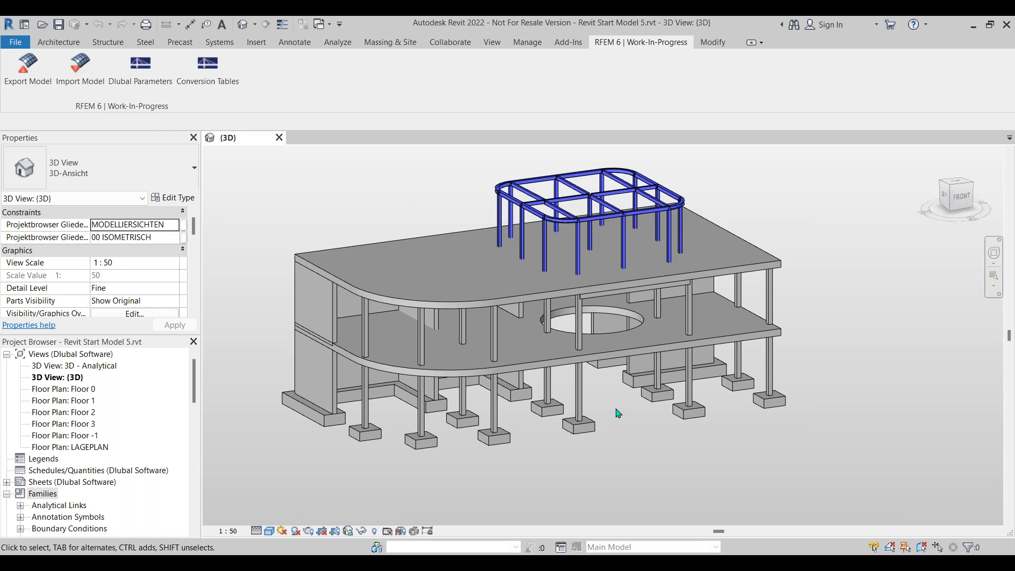
Step: Examine the building's structural elements by selecting a ground-floor wall, the floor slabs, a ground-floor concrete column and a steel roof beam
{"action": "scroll", "coordinate": [525, 333], "scroll_direction": "up", "scroll_amount": 2}
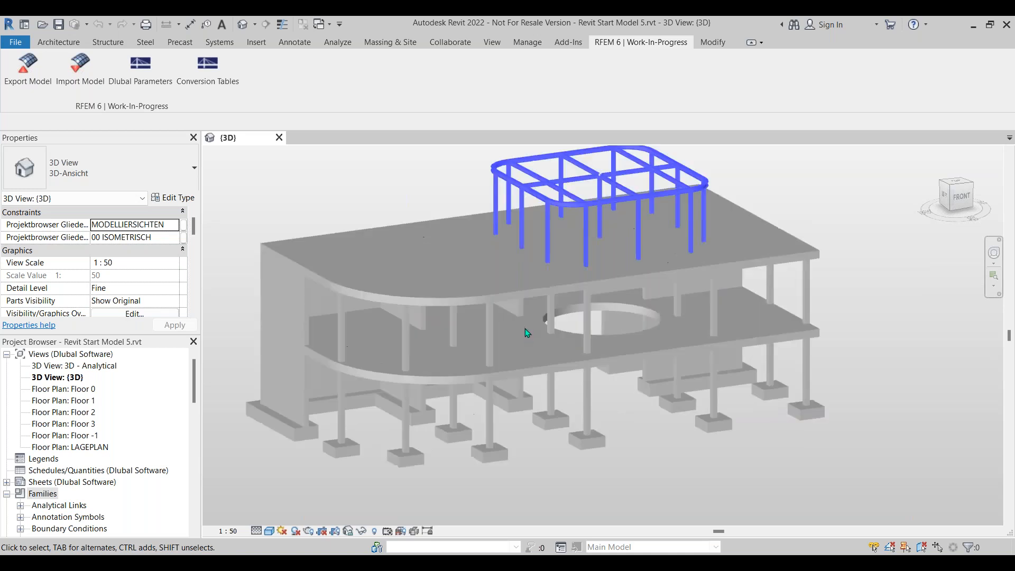
{"action": "middle_click_drag", "start_coordinate": [648, 442], "coordinate": [644, 409], "text": "shift"}
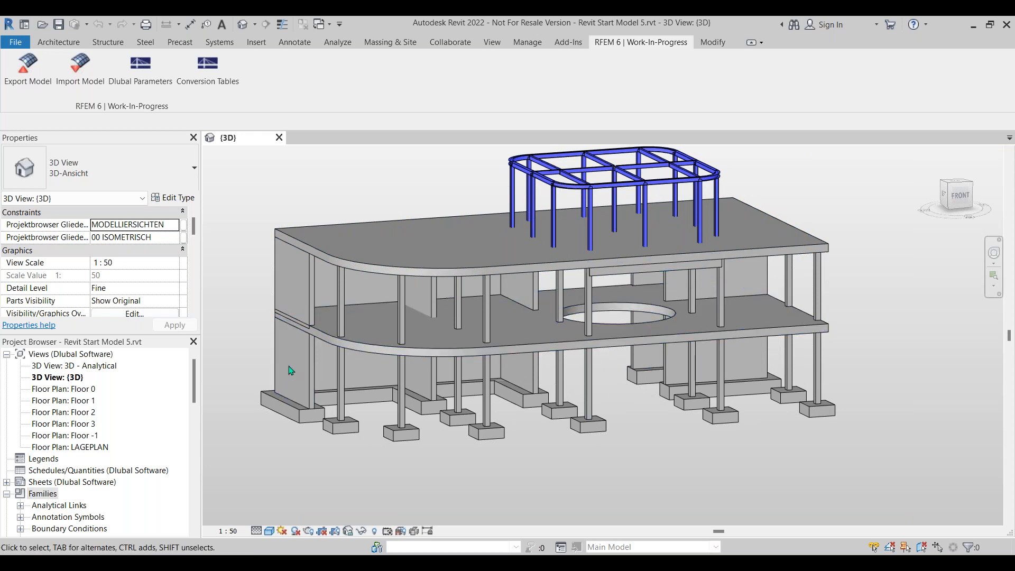
{"action": "left_click", "coordinate": [313, 376]}
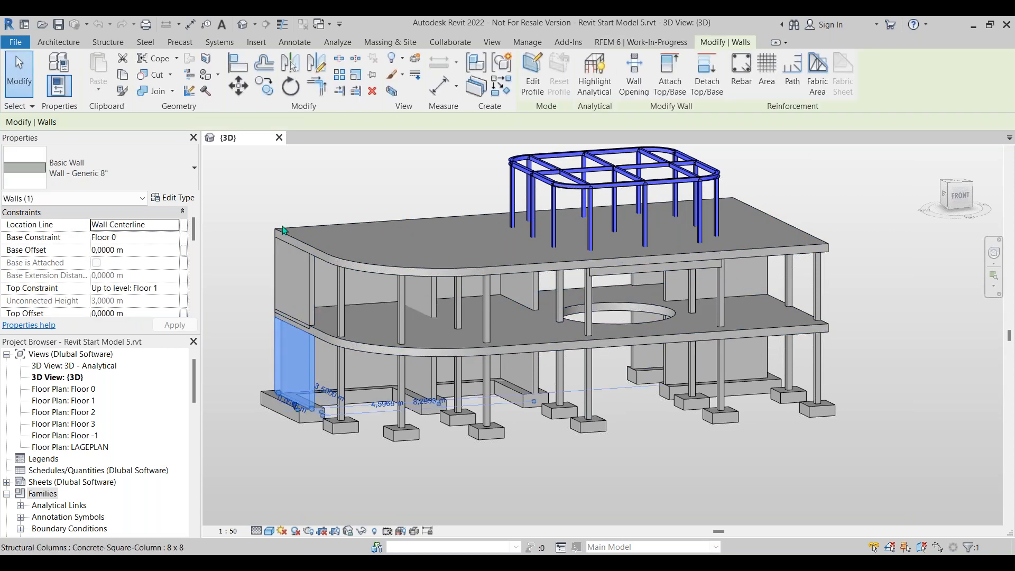
{"action": "key", "text": "Escape"}
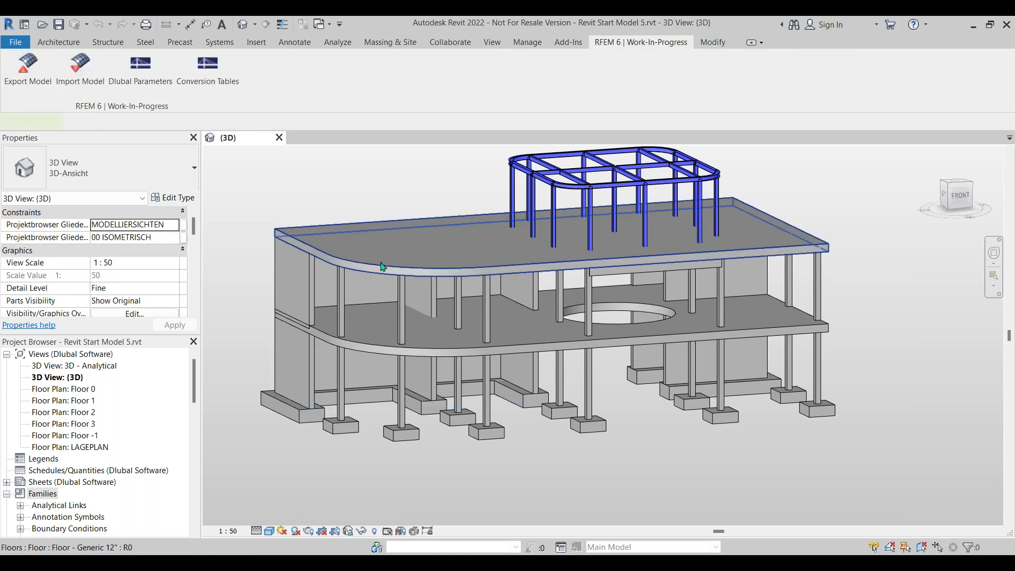
{"action": "left_click", "coordinate": [385, 274]}
{"action": "left_click", "coordinate": [374, 346]}
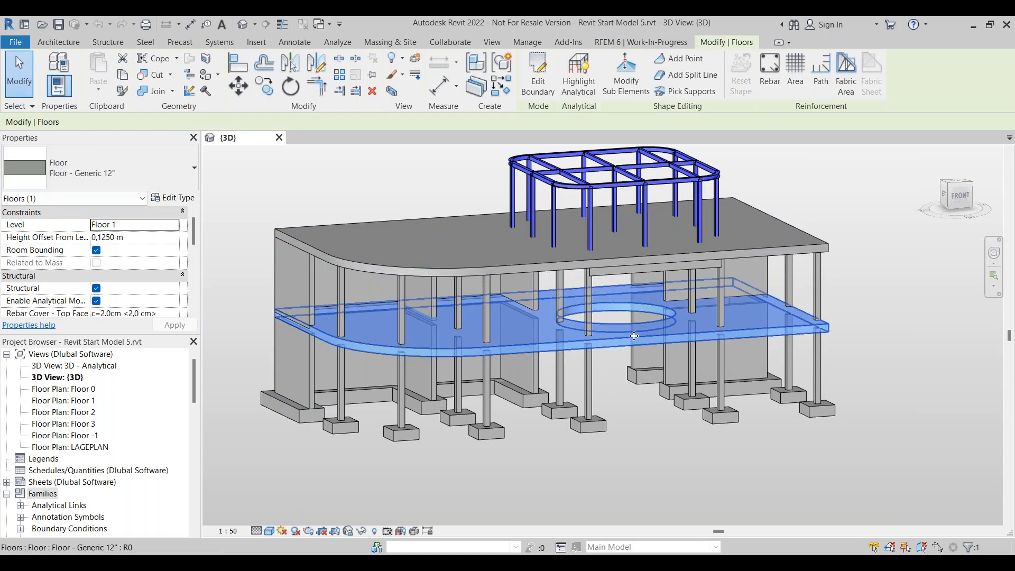
{"action": "left_click", "coordinate": [585, 400]}
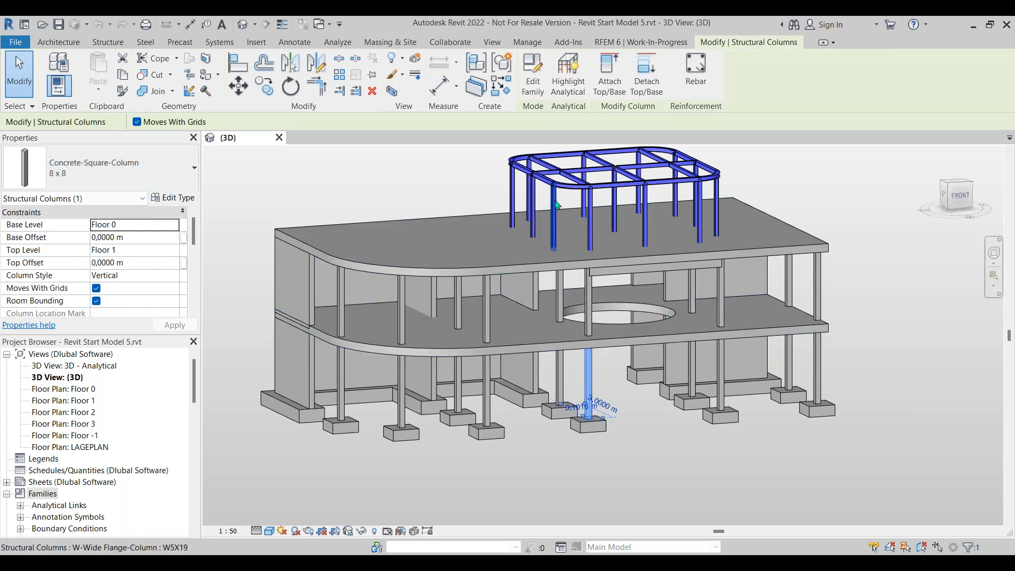
{"action": "scroll", "coordinate": [560, 179], "scroll_direction": "up", "scroll_amount": 2}
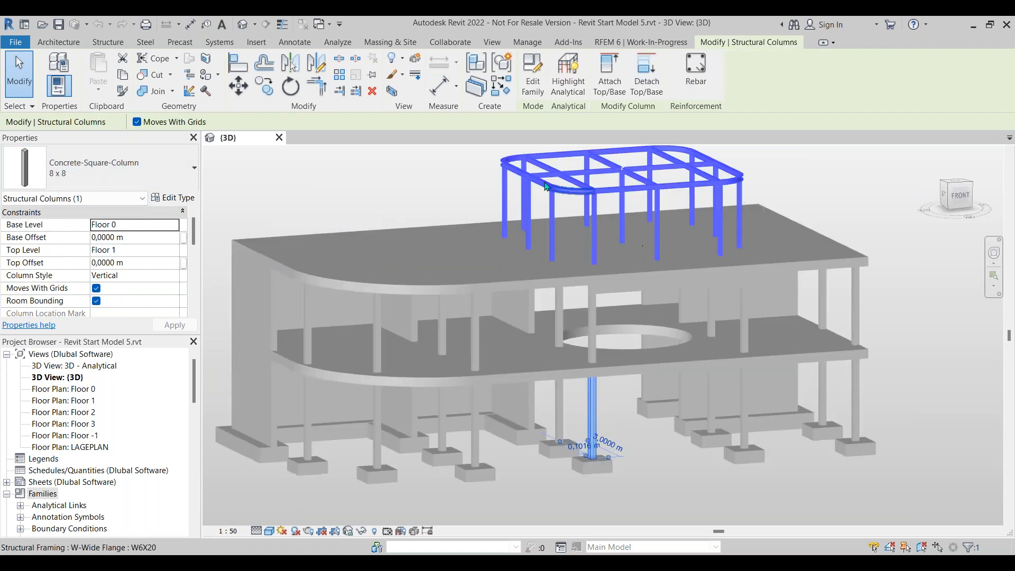
{"action": "left_click", "coordinate": [540, 187]}
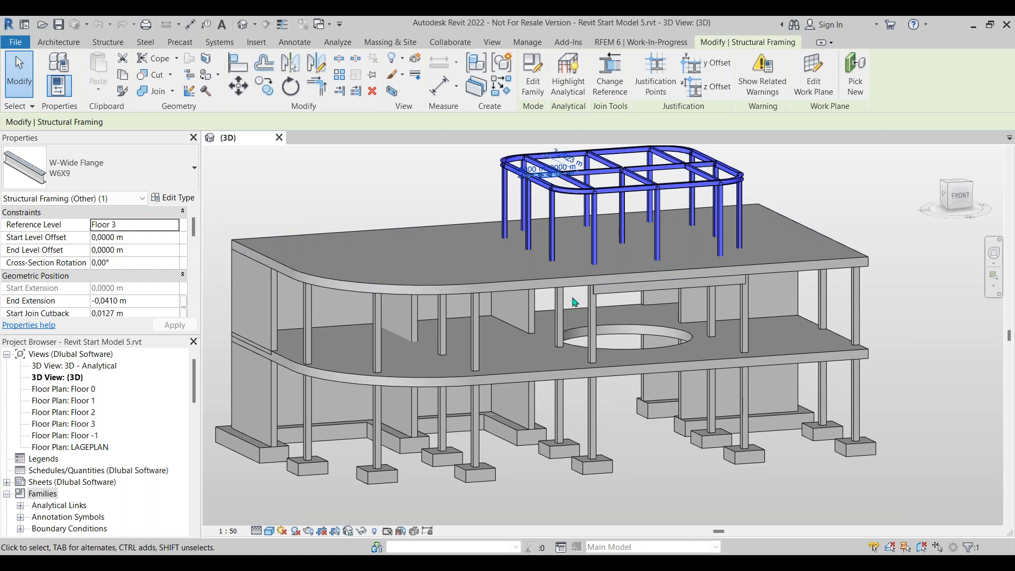
{"action": "scroll", "coordinate": [637, 417], "scroll_direction": "down", "scroll_amount": 1}
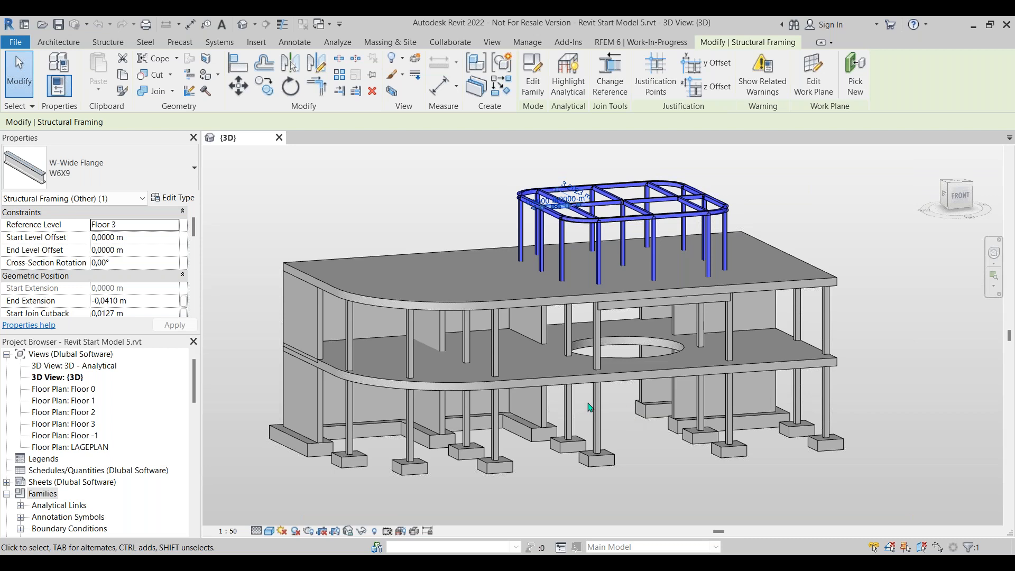
Step: Inspect the Enable Analytical Model setting of the curved-corner column between Floor 1 and Floor 2, widening the property names to read them in full
{"action": "left_click", "coordinate": [351, 359]}
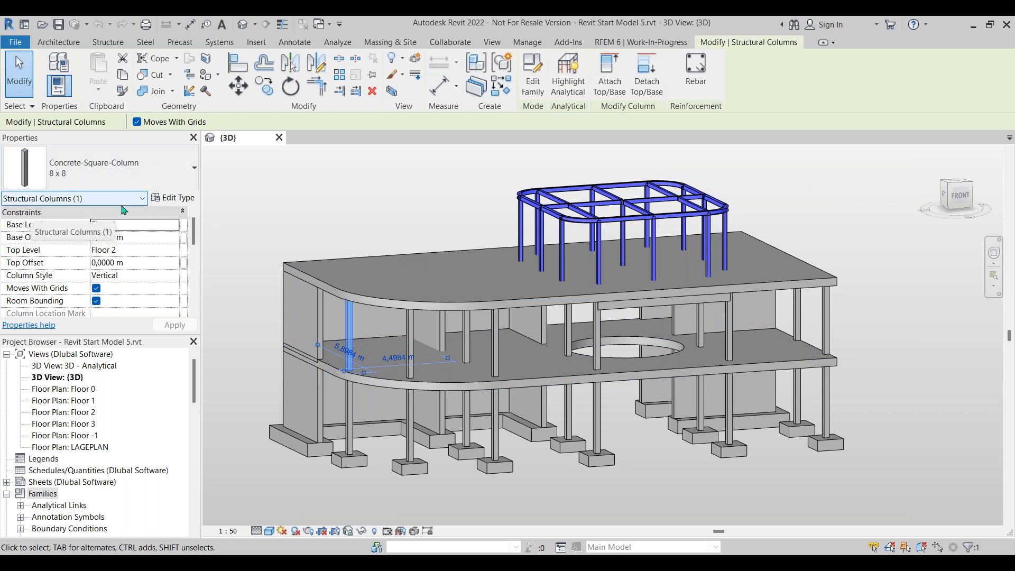
{"action": "scroll", "coordinate": [132, 259], "scroll_direction": "down", "scroll_amount": 4}
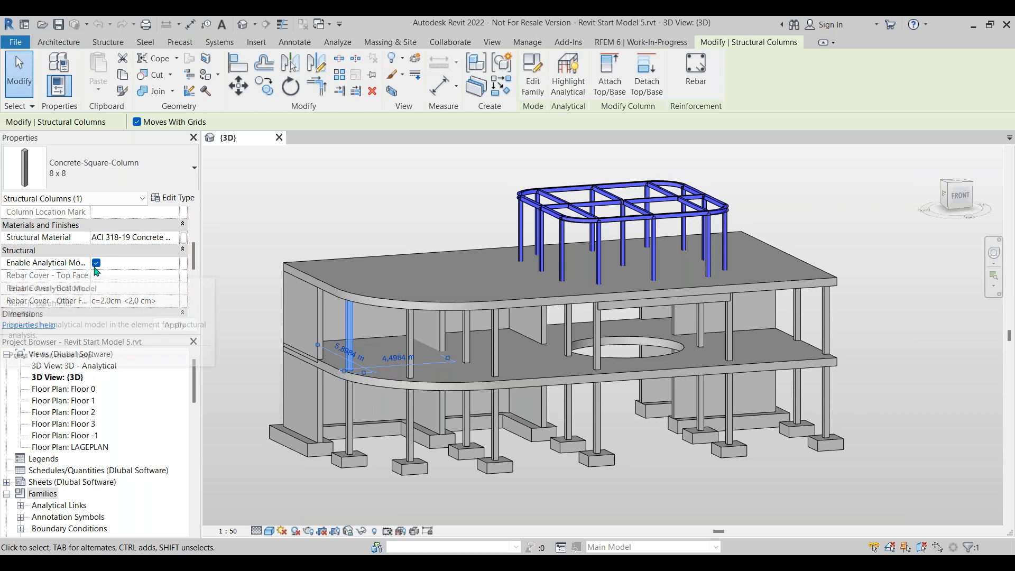
{"action": "left_click_drag", "start_coordinate": [90, 262], "coordinate": [131, 262]}
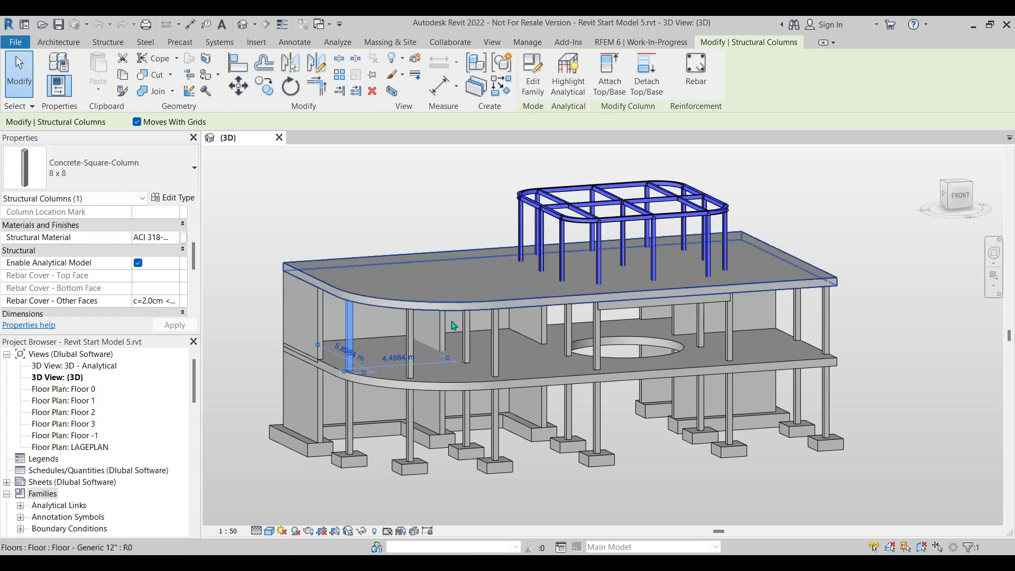
Step: Examine up close how the upper-storey corner column meets the slabs, and review the Floor 2 slab's level and height offset
{"action": "left_click", "coordinate": [352, 297]}
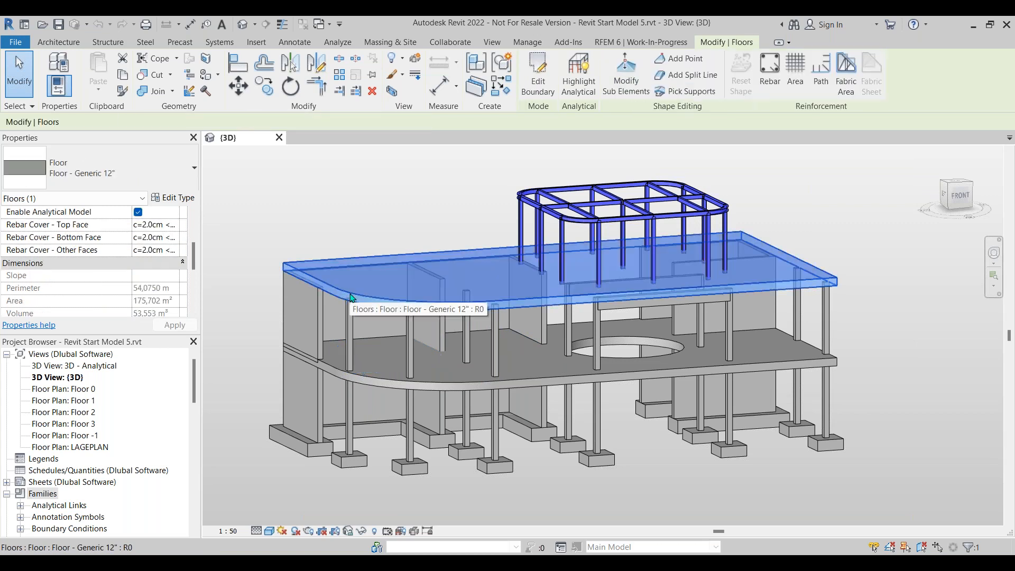
{"action": "scroll", "coordinate": [305, 292], "scroll_direction": "up", "scroll_amount": 2}
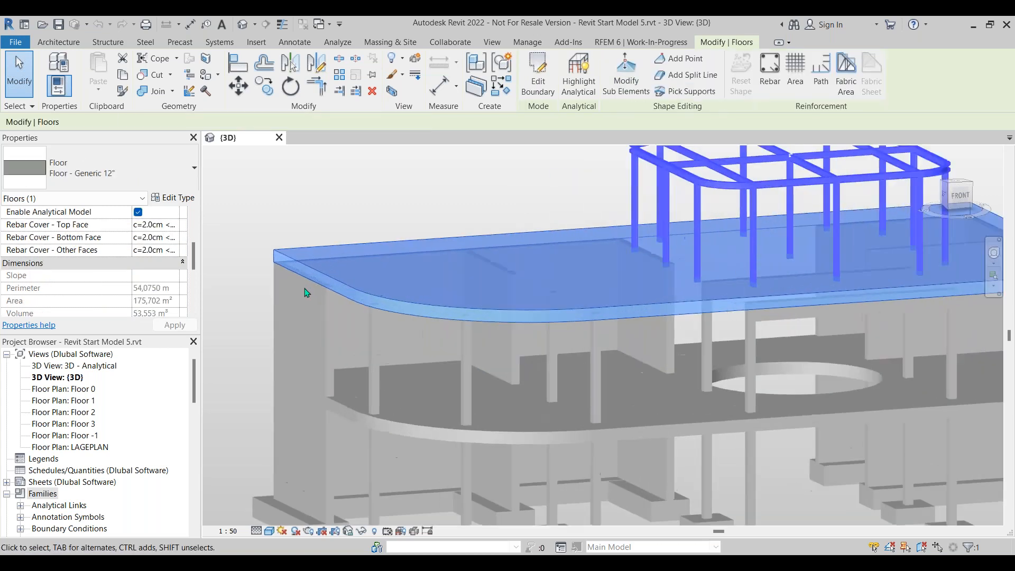
{"action": "middle_click_drag", "start_coordinate": [411, 350], "coordinate": [482, 299]}
{"action": "scroll", "coordinate": [364, 292], "scroll_direction": "up", "scroll_amount": 3}
{"action": "left_click", "coordinate": [406, 400]}
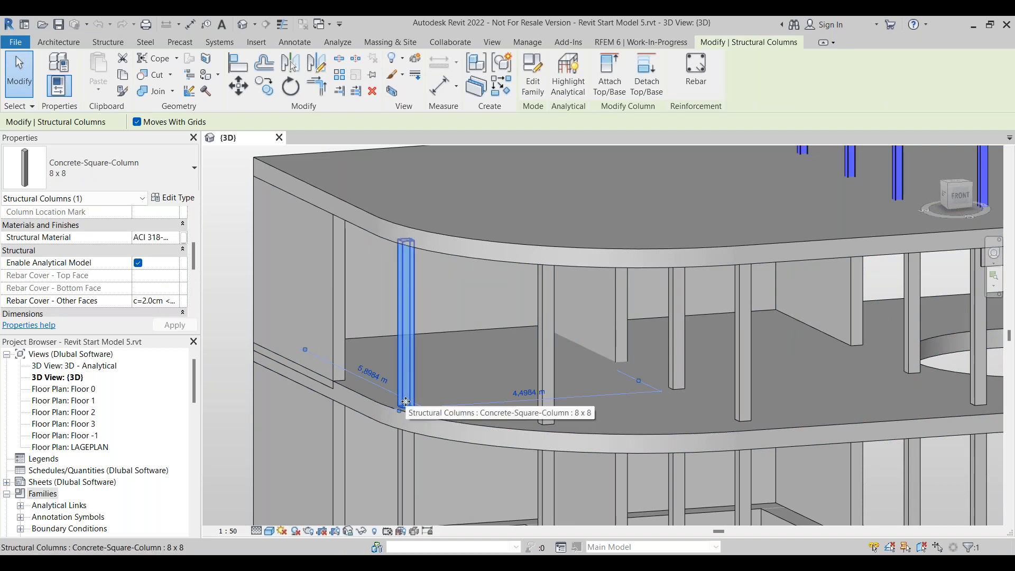
{"action": "left_click", "coordinate": [410, 229]}
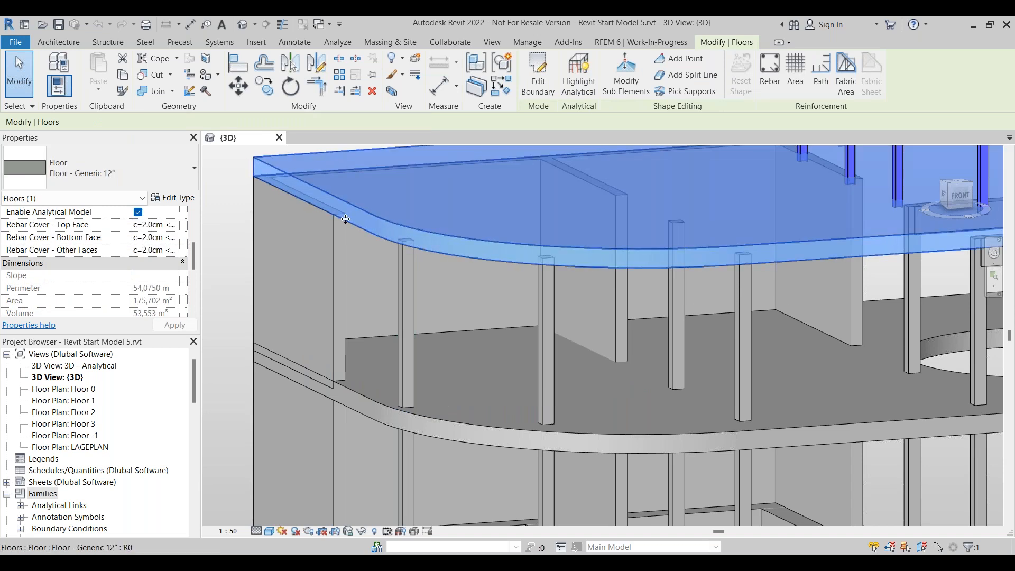
{"action": "scroll", "coordinate": [380, 229], "scroll_direction": "up", "scroll_amount": 2}
{"action": "middle_click_drag", "start_coordinate": [380, 229], "coordinate": [392, 275]}
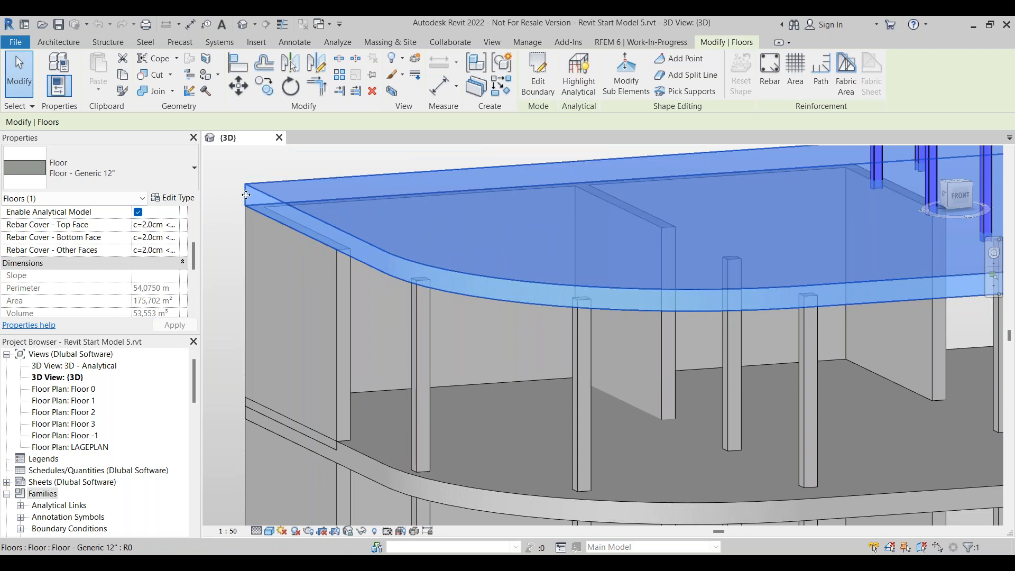
{"action": "scroll", "coordinate": [418, 284], "scroll_direction": "up", "scroll_amount": 1}
{"action": "middle_click_drag", "start_coordinate": [419, 284], "coordinate": [433, 273]}
{"action": "middle_click_drag", "start_coordinate": [445, 323], "coordinate": [421, 265], "text": "shift"}
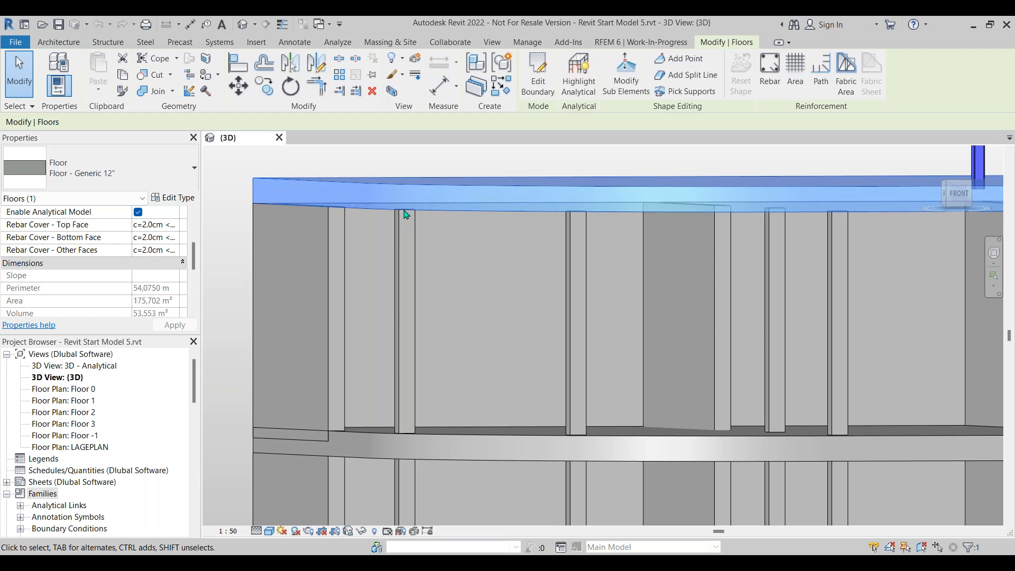
{"action": "scroll", "coordinate": [174, 264], "scroll_direction": "up", "scroll_amount": 3}
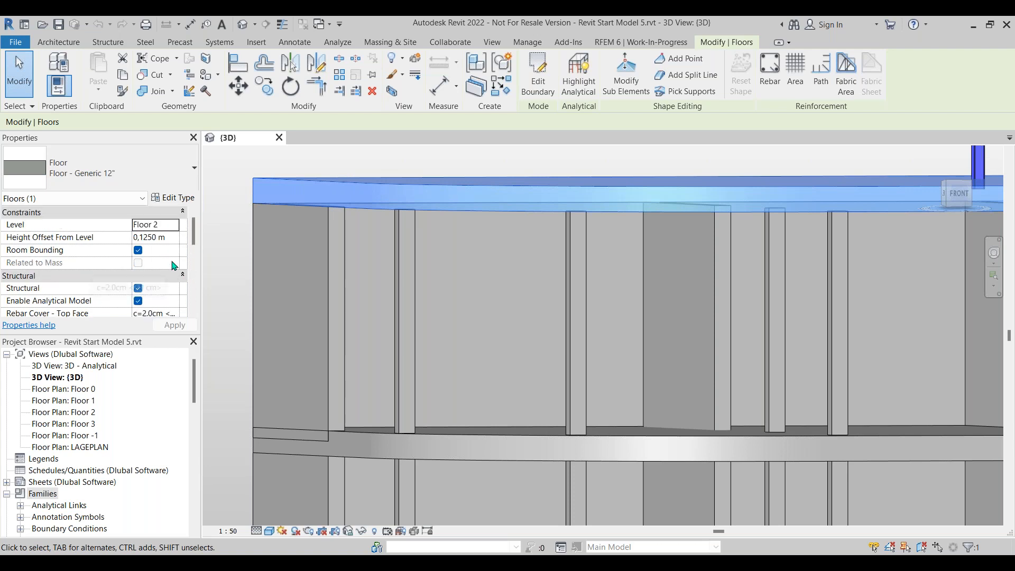
Step: Show the Analytical Columns properties of the upper-storey corner column and review its Analytical Alignment settings
{"action": "left_click", "coordinate": [400, 297]}
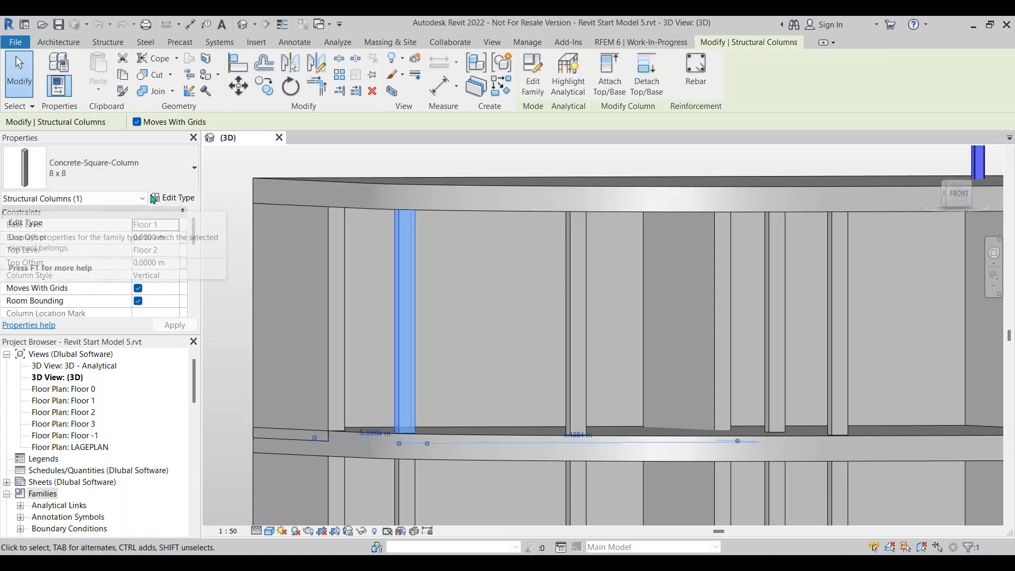
{"action": "left_click", "coordinate": [133, 197]}
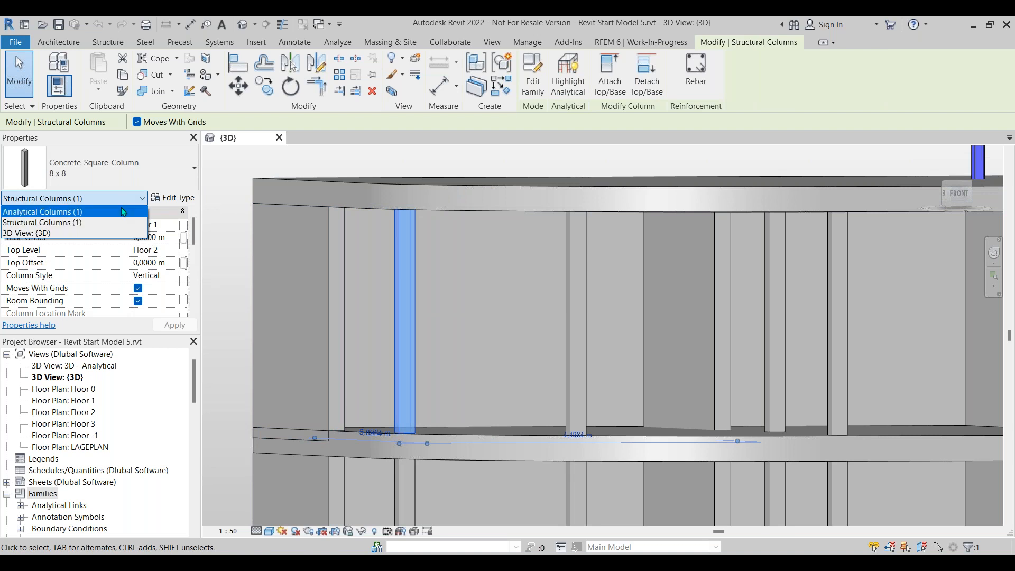
{"action": "left_click", "coordinate": [117, 209]}
{"action": "scroll", "coordinate": [140, 271], "scroll_direction": "down", "scroll_amount": 3}
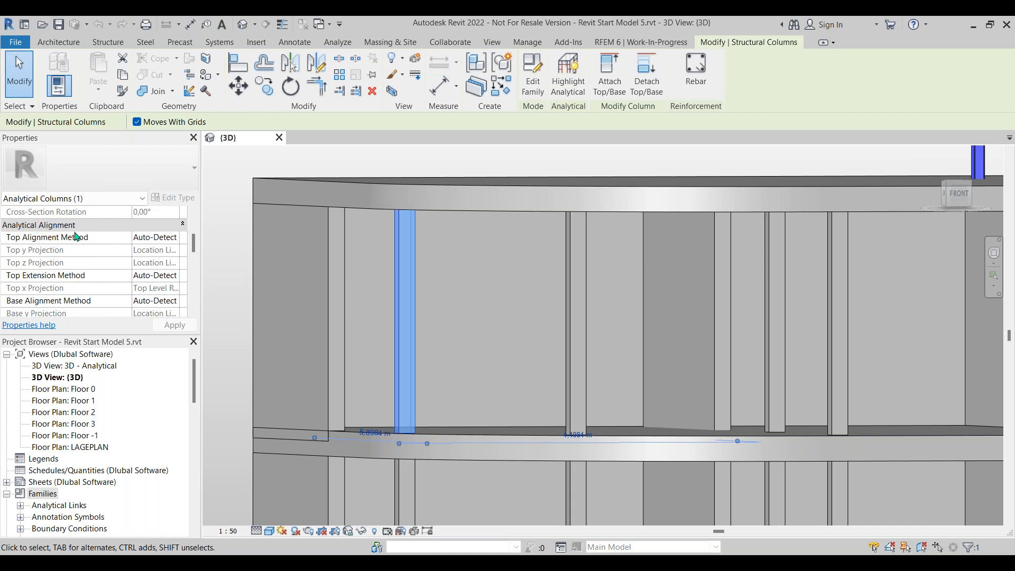
{"action": "scroll", "coordinate": [164, 288], "scroll_direction": "down", "scroll_amount": 2}
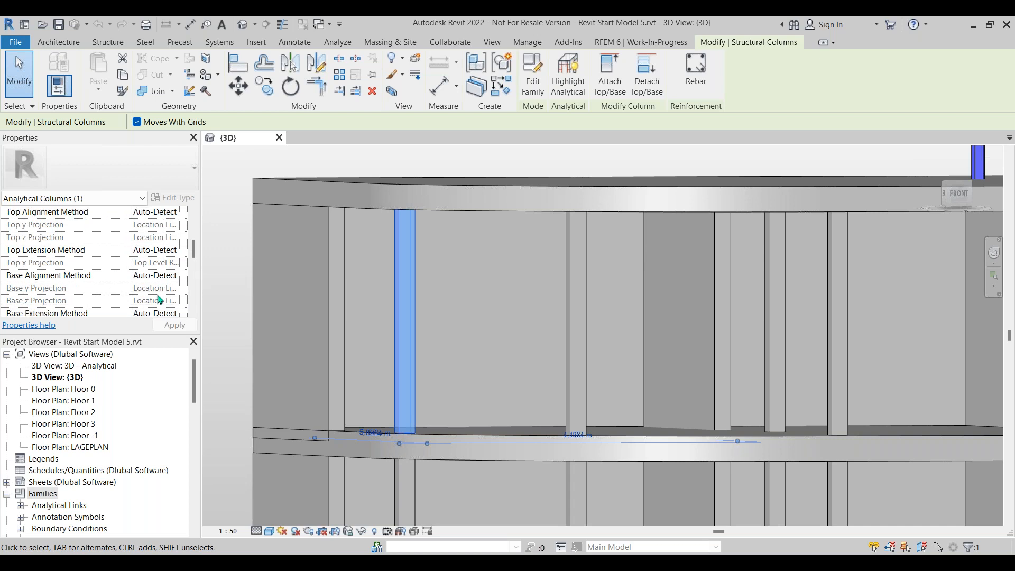
{"action": "scroll", "coordinate": [159, 301], "scroll_direction": "down", "scroll_amount": 1}
{"action": "scroll", "coordinate": [158, 288], "scroll_direction": "up", "scroll_amount": 3}
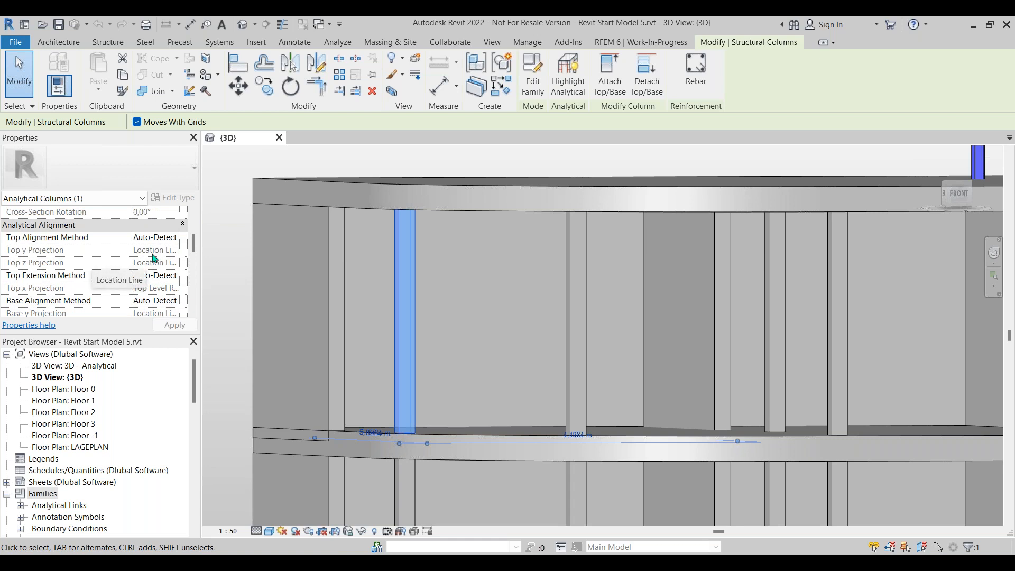
Step: Try Projection as the analytical column's Top Alignment Method and view the choices for Top y Projection
{"action": "left_click", "coordinate": [157, 237]}
{"action": "left_click", "coordinate": [174, 238]}
{"action": "left_click", "coordinate": [166, 261]}
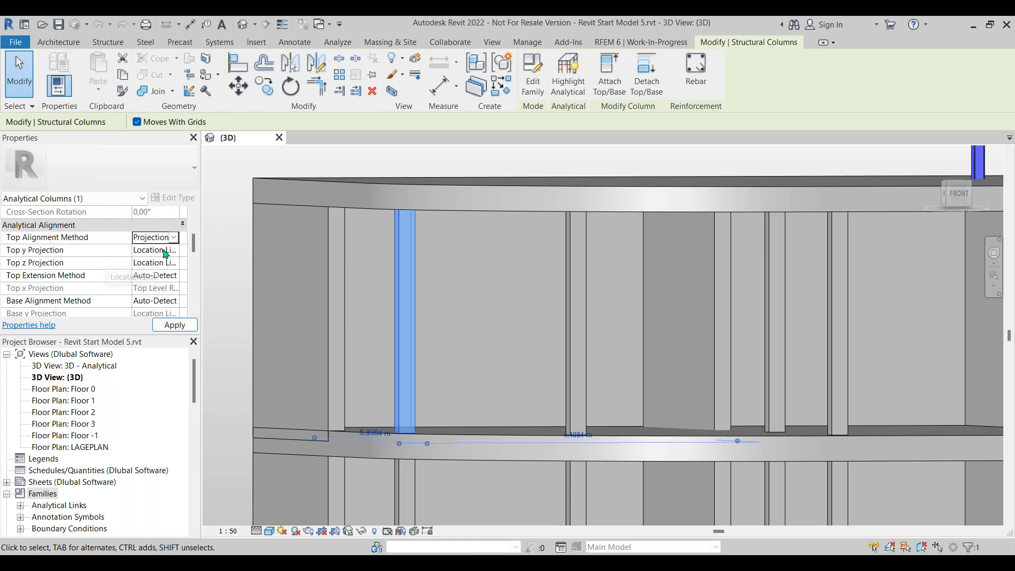
{"action": "left_click", "coordinate": [164, 251]}
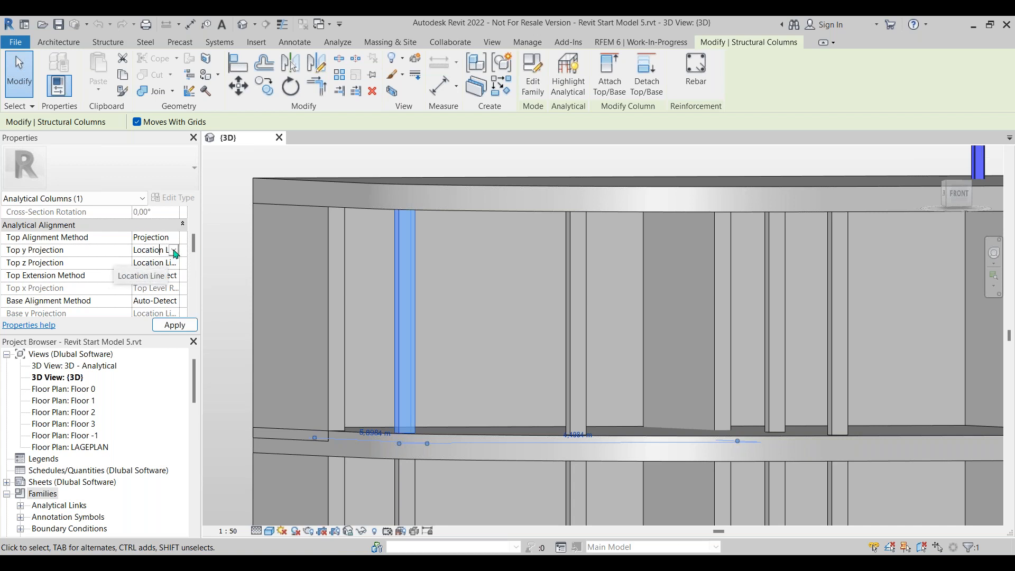
{"action": "left_click", "coordinate": [174, 251]}
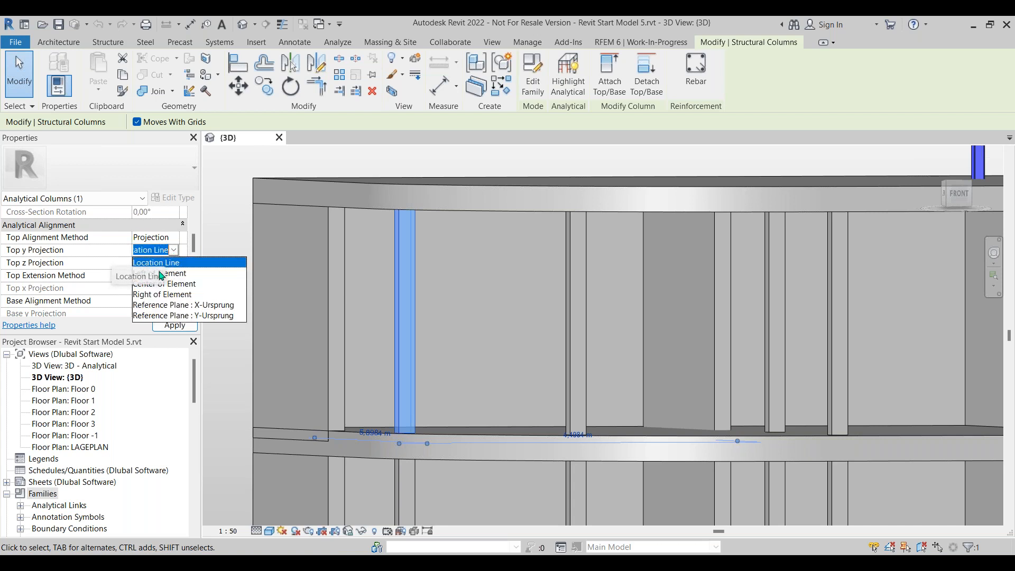
{"action": "left_click", "coordinate": [172, 254]}
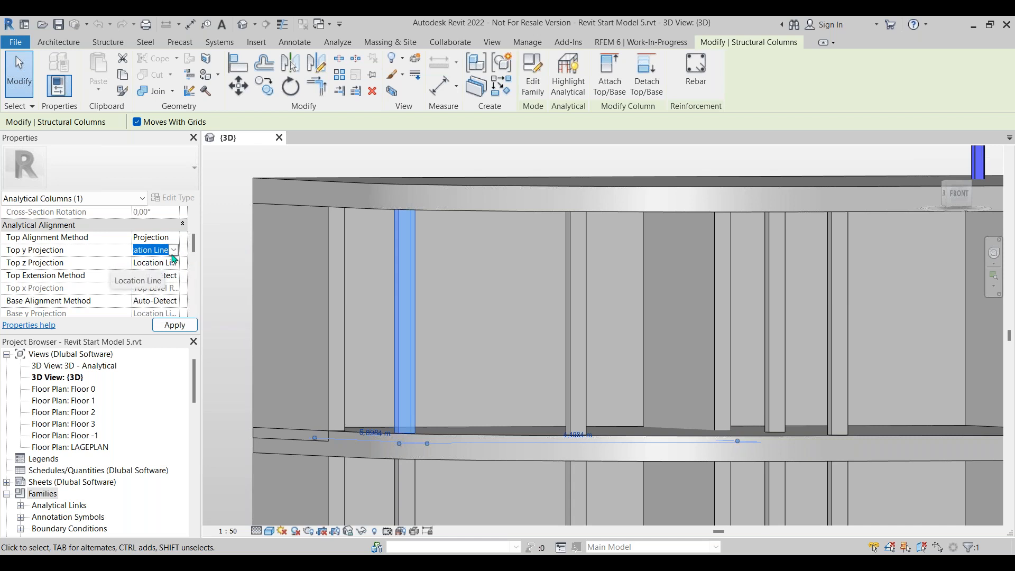
Step: Return the column's Top Alignment Method to Auto-Detect and deselect the column
{"action": "left_click", "coordinate": [175, 237]}
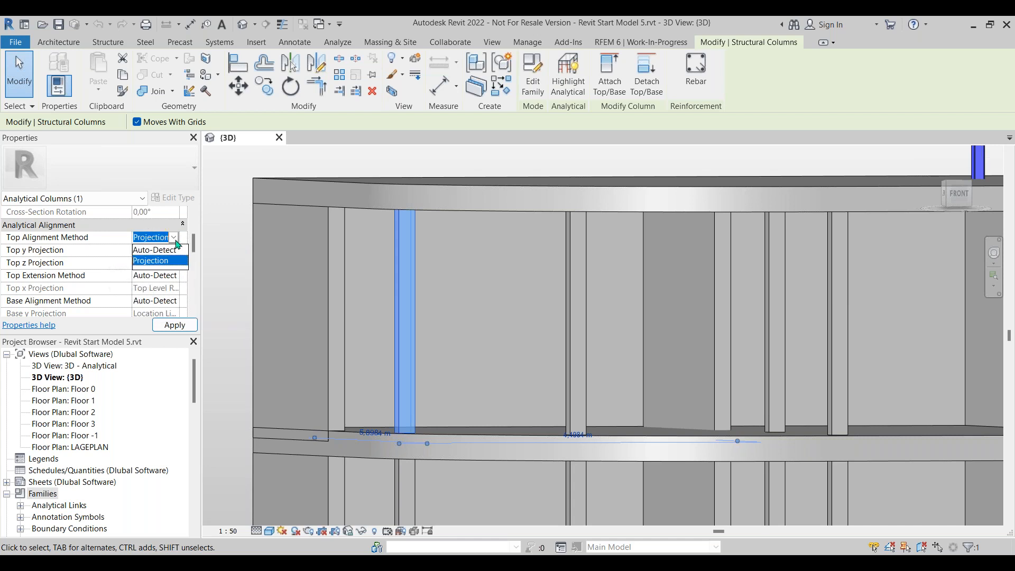
{"action": "left_click", "coordinate": [173, 252]}
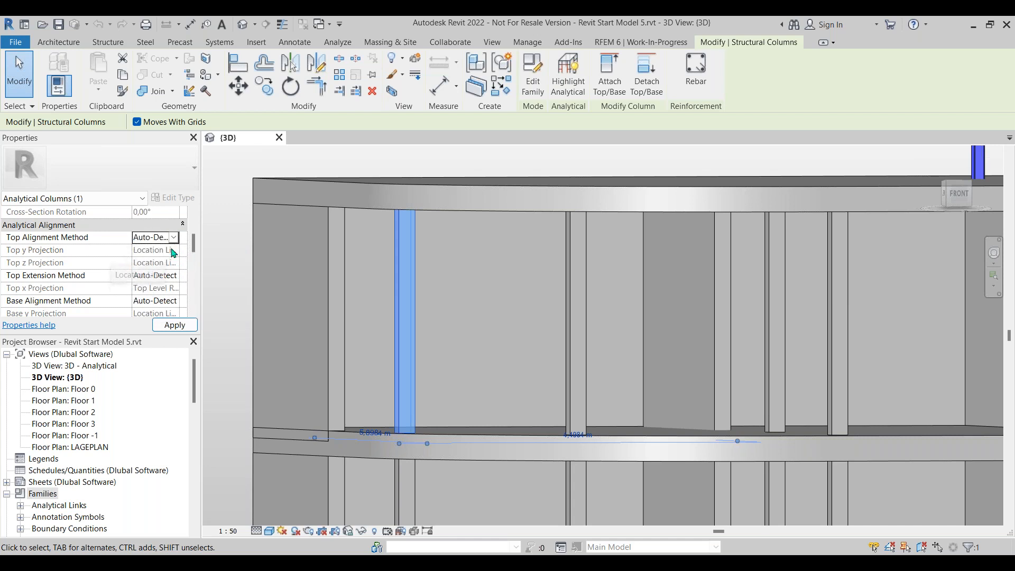
{"action": "scroll", "coordinate": [482, 294], "scroll_direction": "down", "scroll_amount": 5}
{"action": "scroll", "coordinate": [602, 356], "scroll_direction": "down", "scroll_amount": 2}
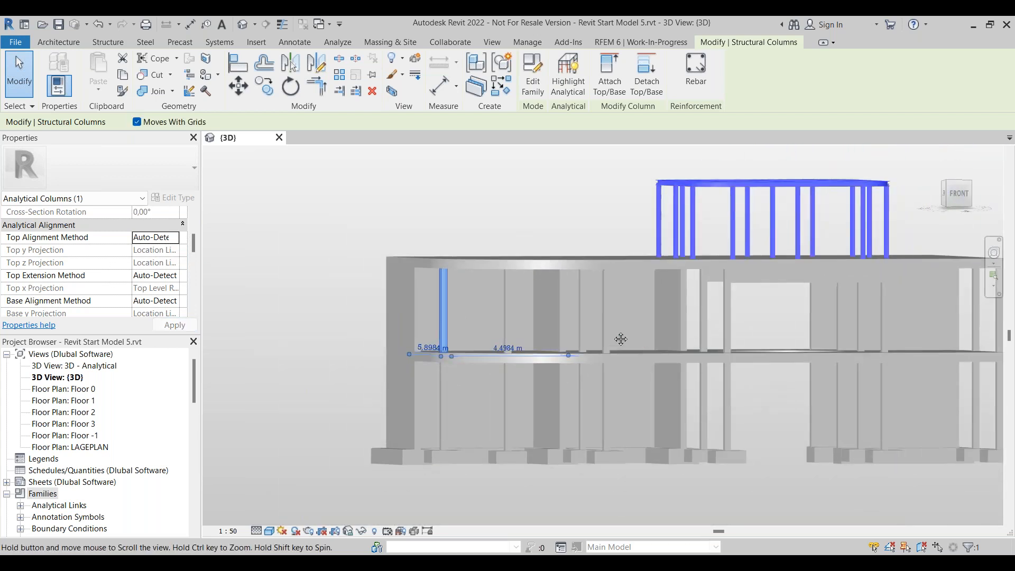
{"action": "middle_click_drag", "start_coordinate": [603, 357], "coordinate": [663, 369], "text": "shift"}
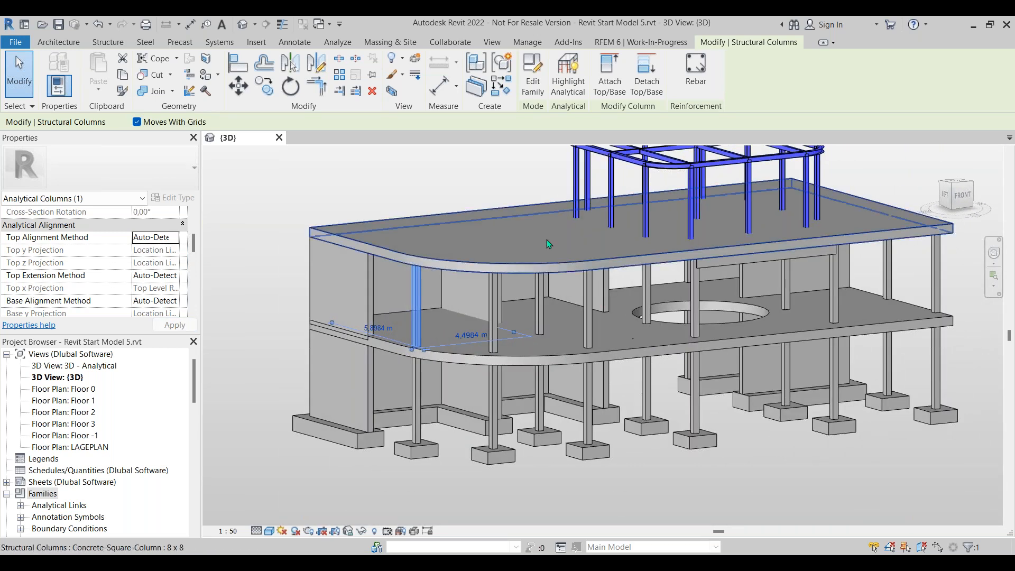
{"action": "middle_click_drag", "start_coordinate": [550, 251], "coordinate": [529, 287]}
{"action": "left_click", "coordinate": [421, 206]}
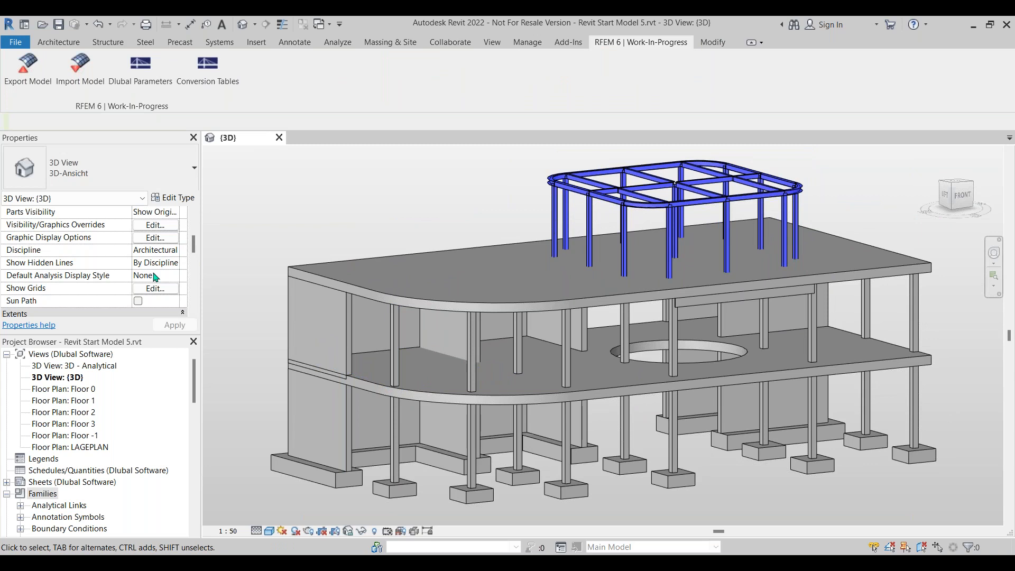
Step: Open the 3D - Analytical view of the building
{"action": "double_click", "coordinate": [89, 367]}
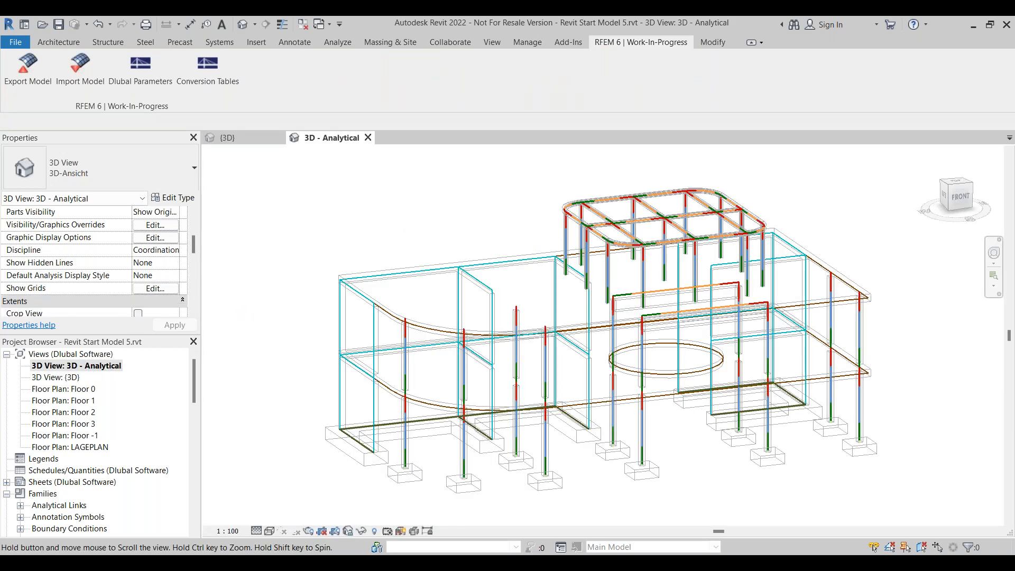
{"action": "middle_click_drag", "start_coordinate": [441, 232], "coordinate": [408, 212]}
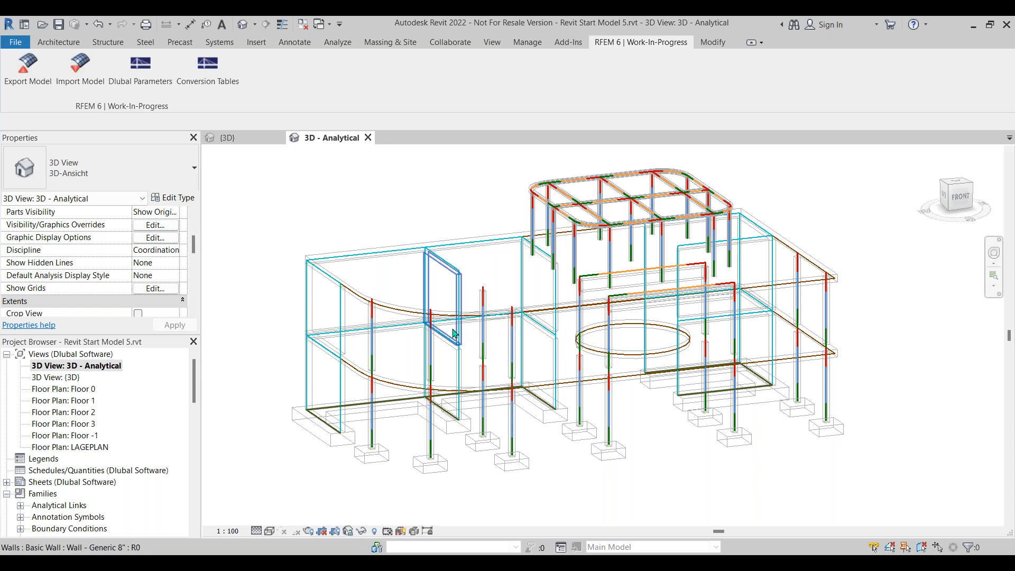
Step: Examine how the analytical lines of columns, walls and floors meet around the curved façade, up close and from the front
{"action": "scroll", "coordinate": [478, 336], "scroll_direction": "up", "scroll_amount": 1}
{"action": "middle_click_drag", "start_coordinate": [490, 337], "coordinate": [391, 316]}
{"action": "scroll", "coordinate": [389, 313], "scroll_direction": "up", "scroll_amount": 2}
{"action": "middle_click_drag", "start_coordinate": [367, 249], "coordinate": [411, 286]}
{"action": "middle_click_drag", "start_coordinate": [719, 265], "coordinate": [632, 289]}
{"action": "middle_click_drag", "start_coordinate": [524, 243], "coordinate": [487, 285], "text": "shift"}
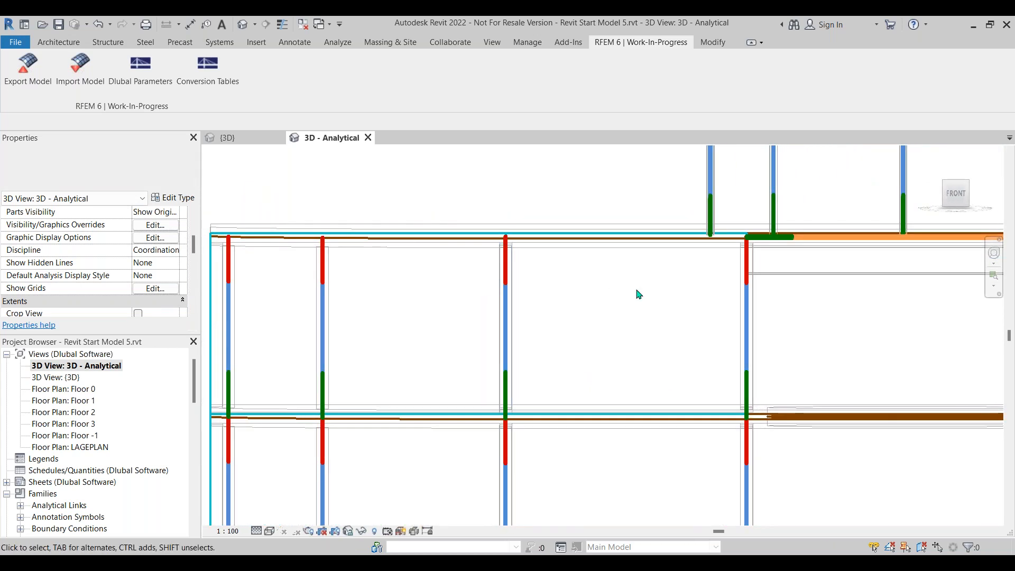
{"action": "scroll", "coordinate": [619, 303], "scroll_direction": "down", "scroll_amount": 3}
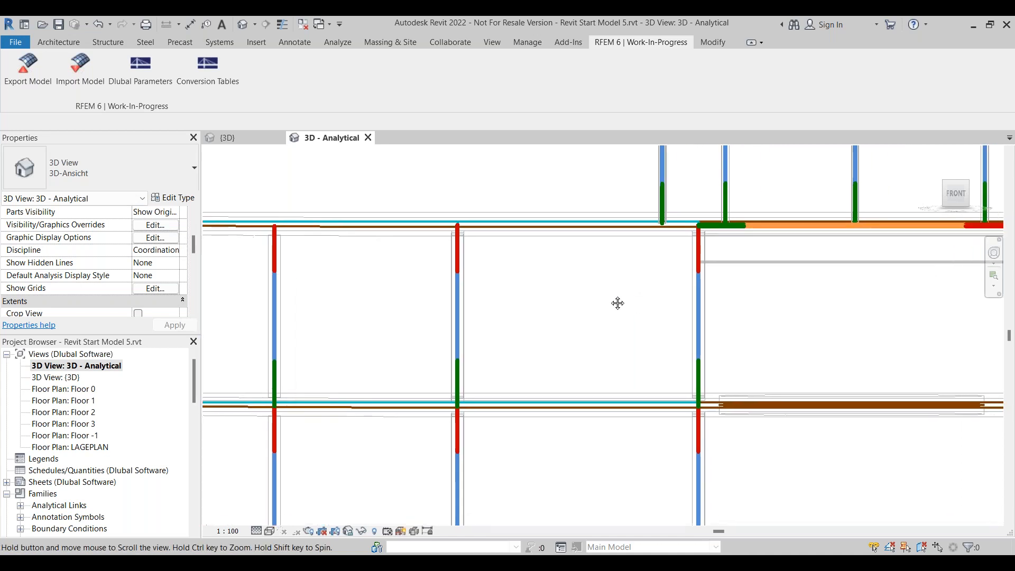
Step: Inspect the analytical beams and columns above the circular floor opening and compare them with the physical outlines across the building
{"action": "middle_click_drag", "start_coordinate": [617, 278], "coordinate": [627, 319], "text": "shift"}
{"action": "middle_click_drag", "start_coordinate": [765, 328], "coordinate": [698, 347]}
{"action": "scroll", "coordinate": [667, 294], "scroll_direction": "up", "scroll_amount": 2}
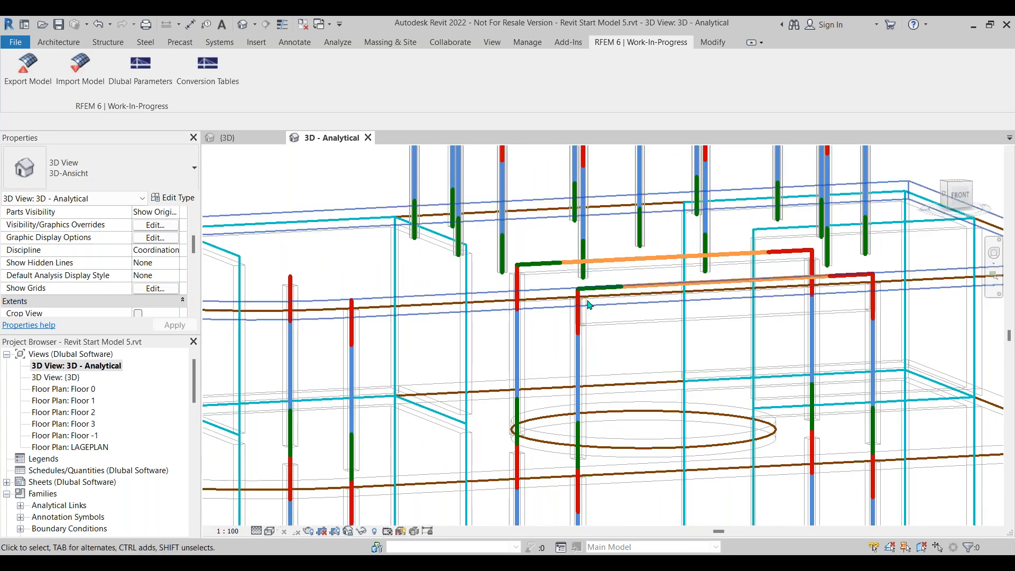
{"action": "scroll", "coordinate": [591, 288], "scroll_direction": "up", "scroll_amount": 1}
{"action": "scroll", "coordinate": [598, 294], "scroll_direction": "down", "scroll_amount": 4}
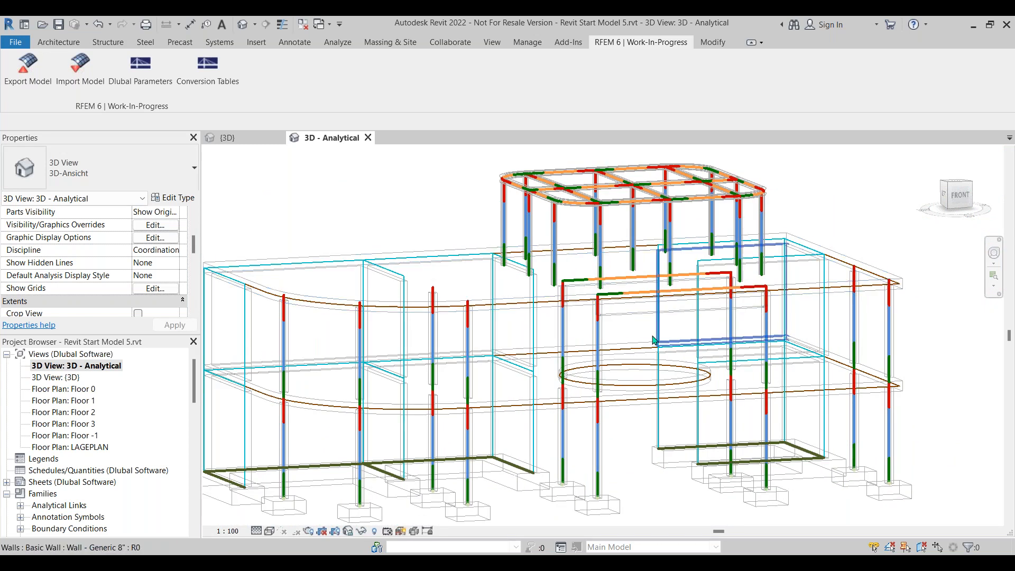
{"action": "scroll", "coordinate": [650, 341], "scroll_direction": "down", "scroll_amount": 1}
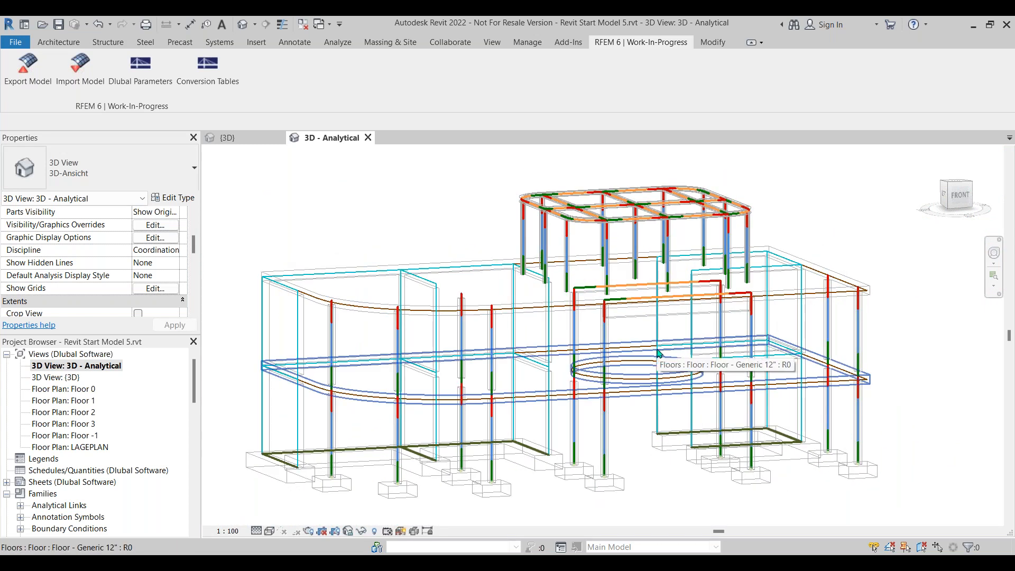
{"action": "scroll", "coordinate": [657, 357], "scroll_direction": "down", "scroll_amount": 1}
{"action": "middle_click_drag", "start_coordinate": [658, 359], "coordinate": [653, 339]}
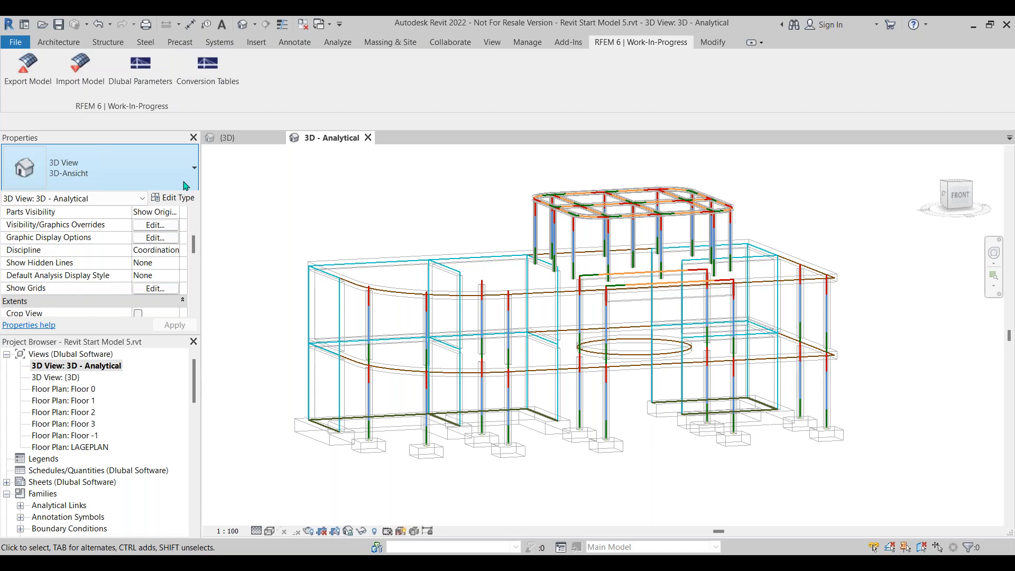
Step: Select the W6X20 beam at the roof frame's front corner and review its Analytical Beams properties
{"action": "left_click", "coordinate": [370, 325]}
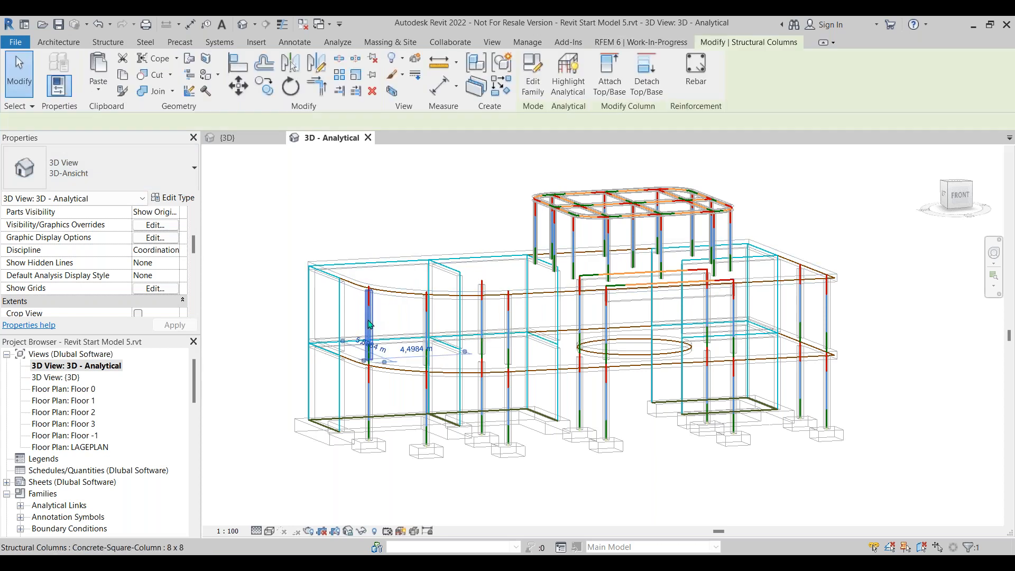
{"action": "left_click", "coordinate": [548, 204]}
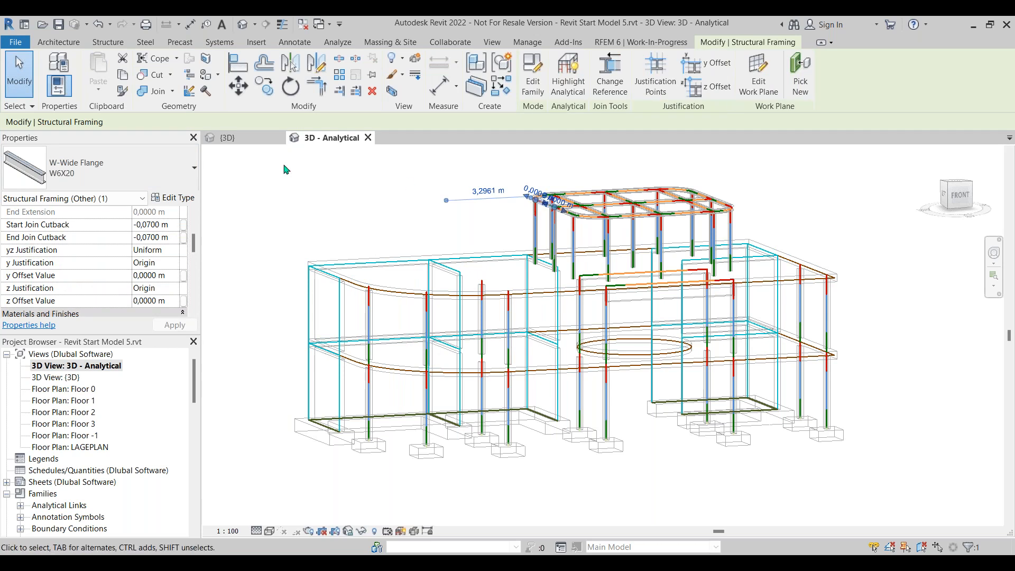
{"action": "scroll", "coordinate": [539, 208], "scroll_direction": "up", "scroll_amount": 3}
{"action": "middle_click_drag", "start_coordinate": [441, 220], "coordinate": [503, 213]}
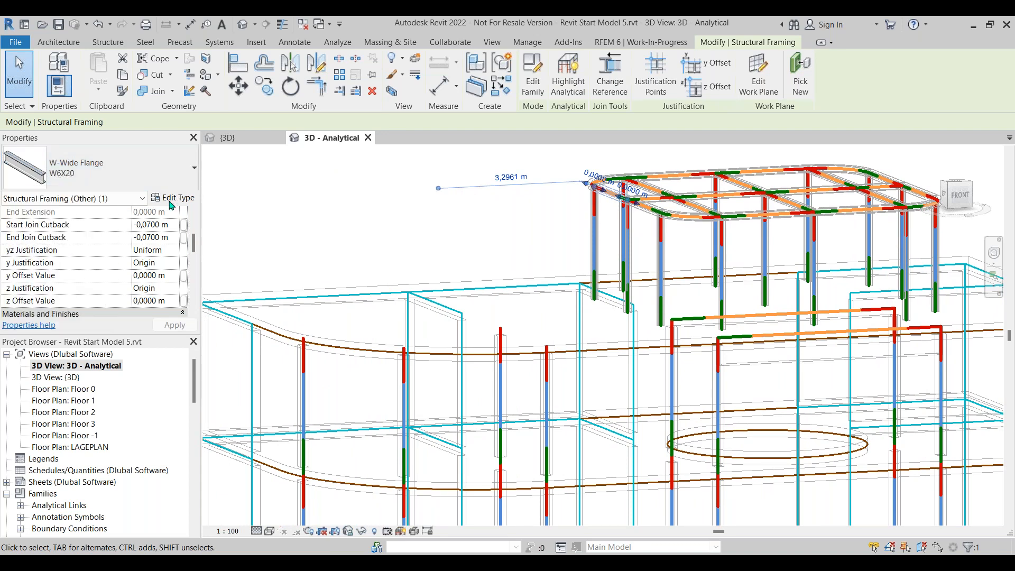
{"action": "scroll", "coordinate": [169, 233], "scroll_direction": "up", "scroll_amount": 3}
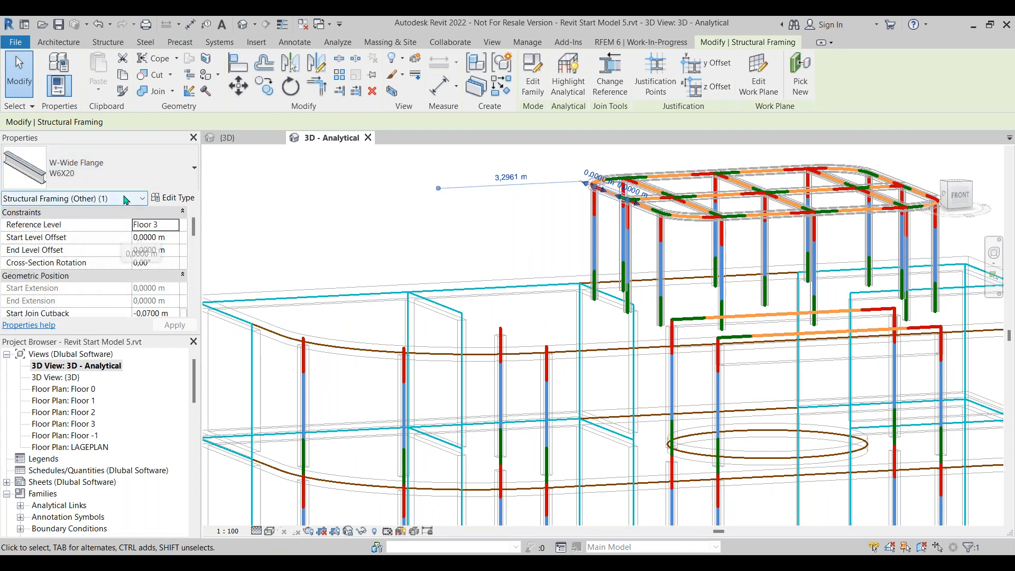
{"action": "left_click", "coordinate": [142, 198]}
{"action": "left_click", "coordinate": [79, 208]}
{"action": "scroll", "coordinate": [133, 236], "scroll_direction": "down", "scroll_amount": 4}
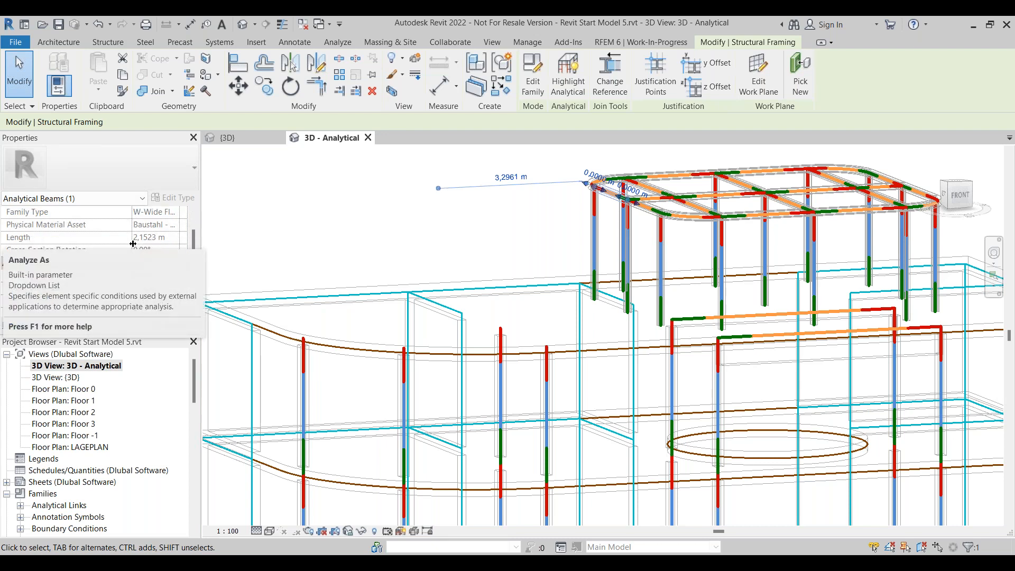
Step: Show the beam's Structural Framing properties, widen the property list and view its Structural Material in the Material Browser
{"action": "scroll", "coordinate": [139, 225], "scroll_direction": "up", "scroll_amount": 4}
{"action": "left_click", "coordinate": [142, 198]}
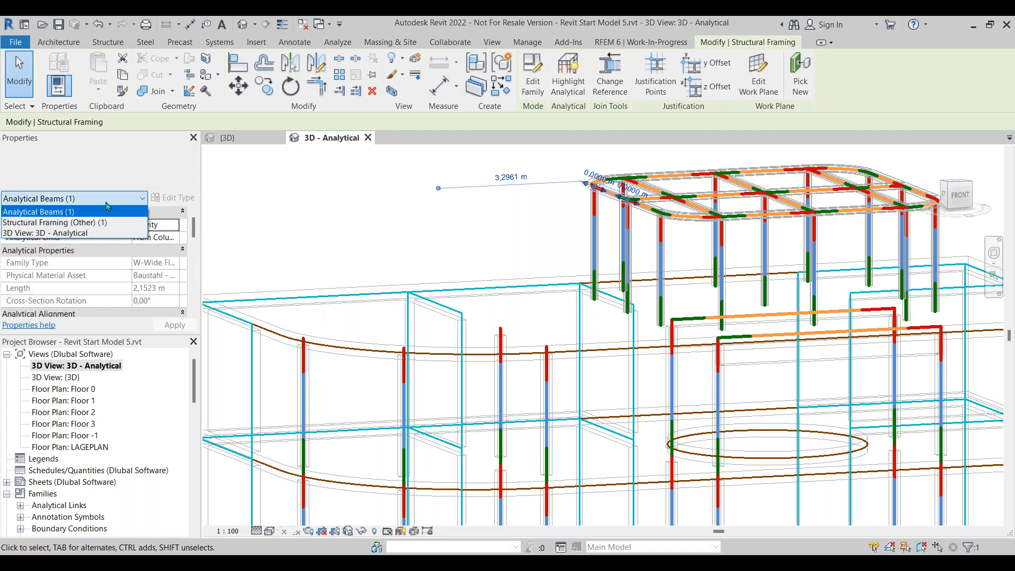
{"action": "left_click", "coordinate": [79, 220]}
{"action": "scroll", "coordinate": [118, 255], "scroll_direction": "down", "scroll_amount": 3}
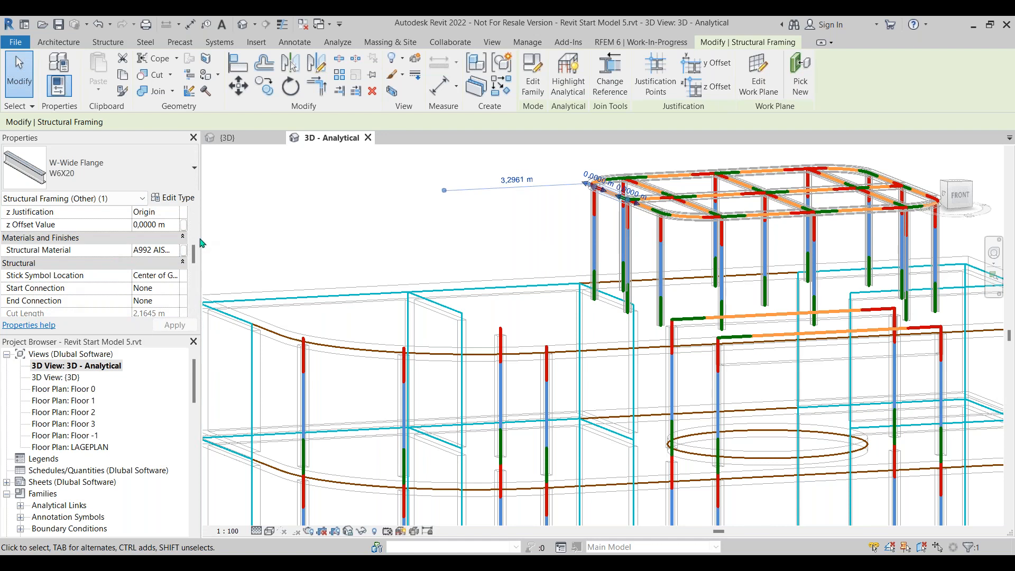
{"action": "left_click_drag", "start_coordinate": [202, 243], "coordinate": [264, 244]}
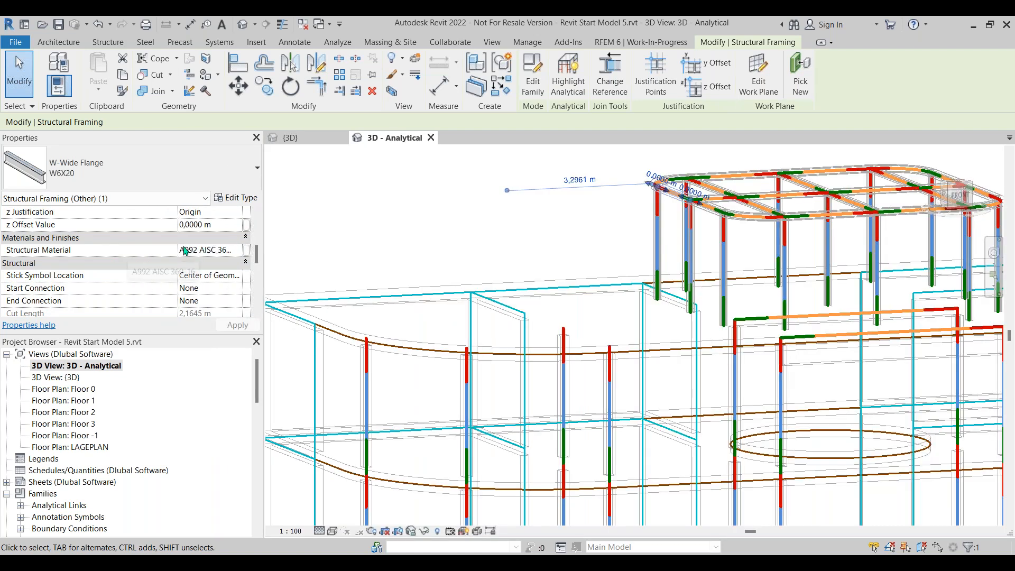
{"action": "left_click", "coordinate": [237, 250]}
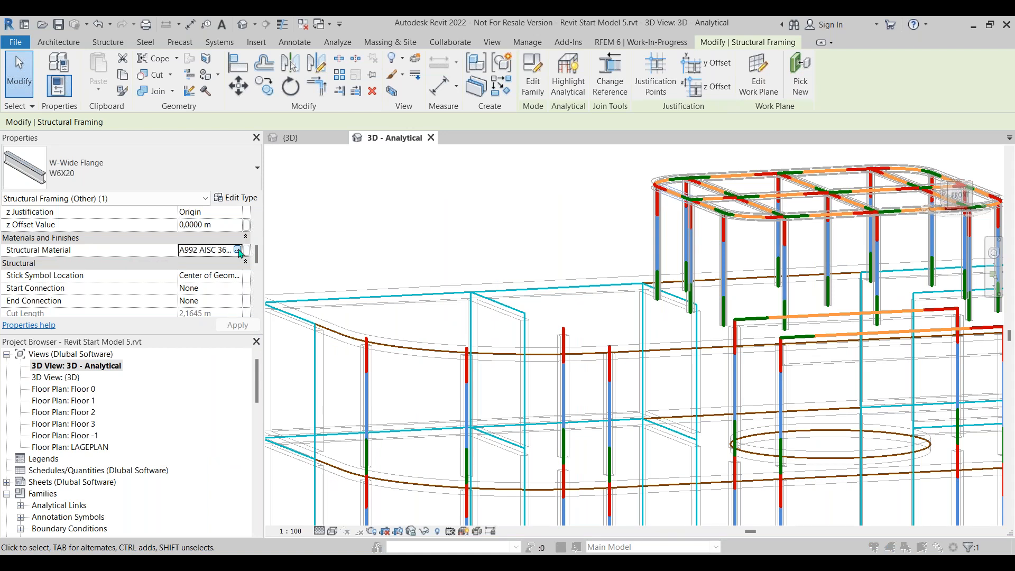
{"action": "left_click", "coordinate": [238, 250]}
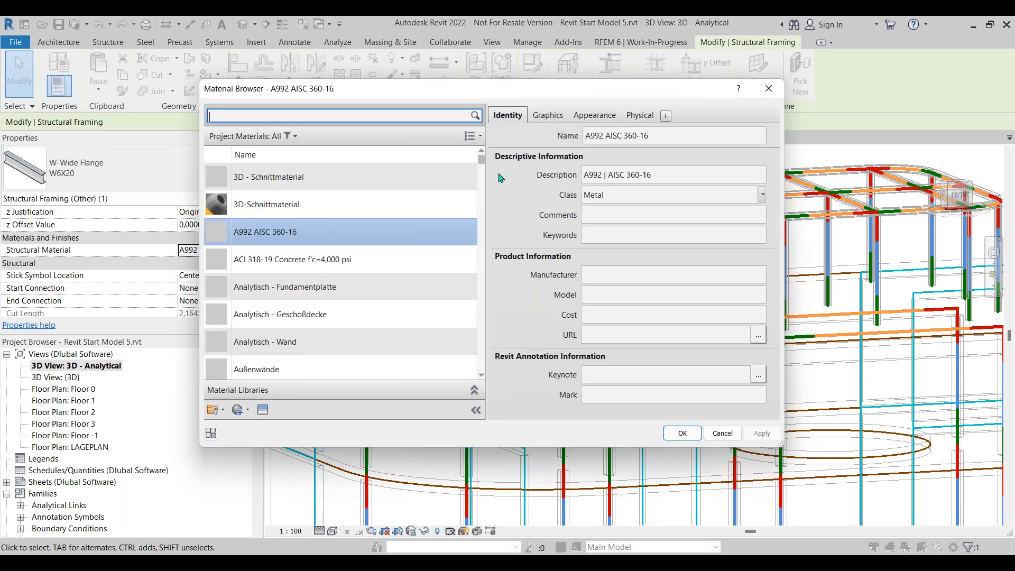
Step: Check the exact name of the beam's assigned material, close the Material Browser and deselect the beam
{"action": "left_click_drag", "start_coordinate": [586, 136], "coordinate": [646, 137]}
{"action": "left_click", "coordinate": [660, 138]}
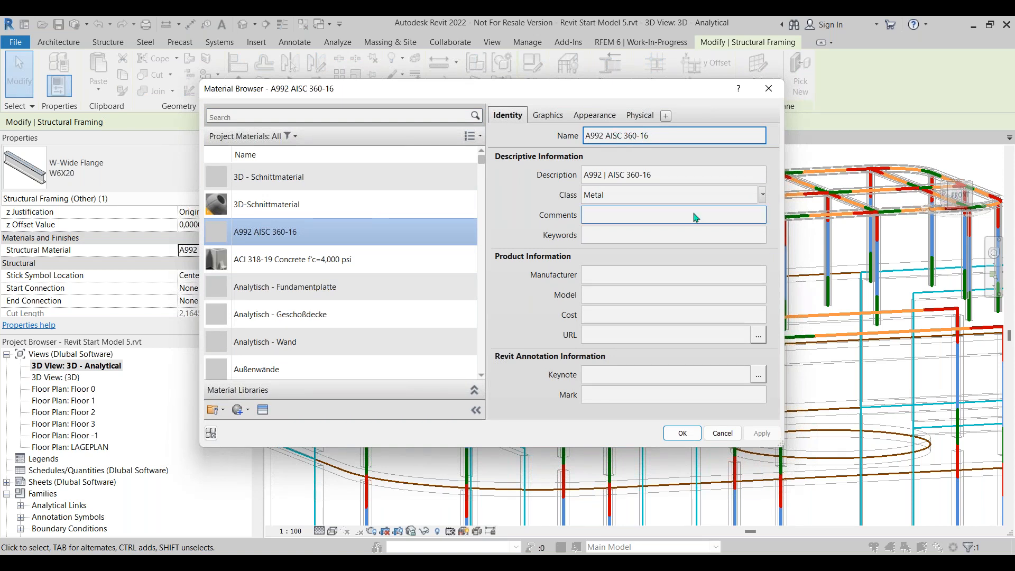
{"action": "left_click_drag", "start_coordinate": [648, 136], "coordinate": [584, 135]}
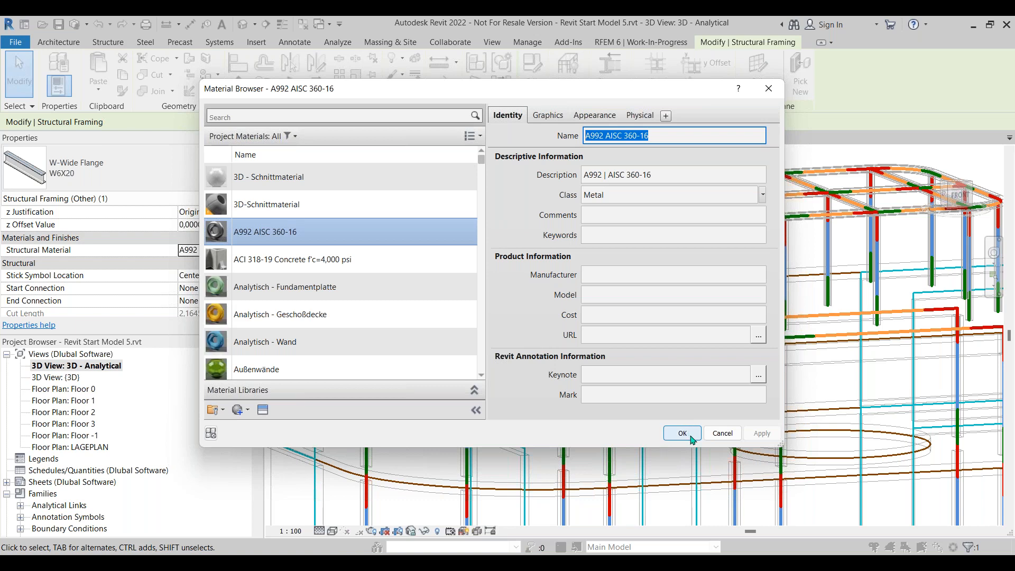
{"action": "left_click", "coordinate": [687, 435]}
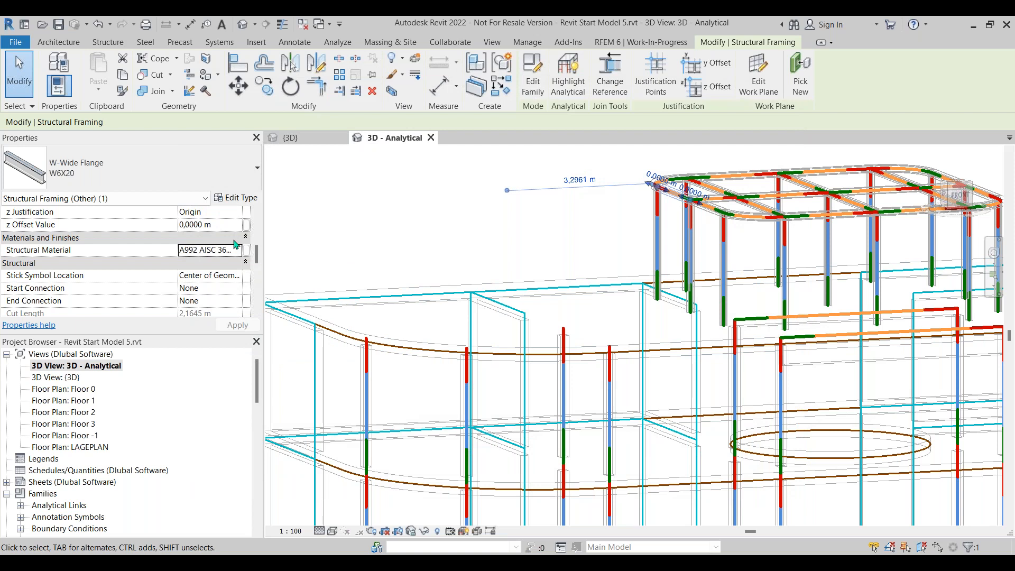
{"action": "left_click", "coordinate": [438, 203]}
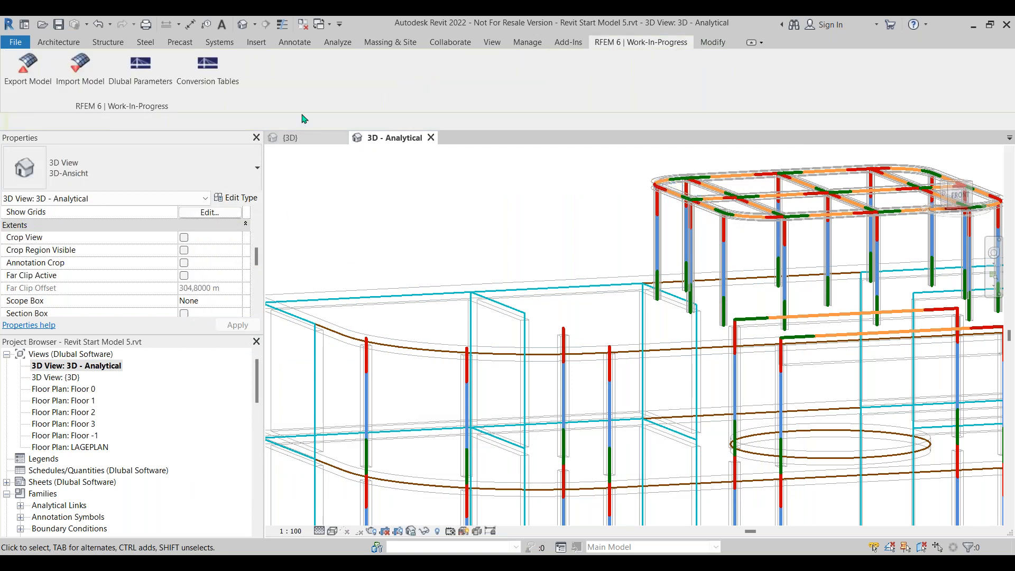
Step: Open the RFEM 6 conversion tables and compare the export and import mappings of the A992 AISC 360-16 material
{"action": "left_click", "coordinate": [212, 81]}
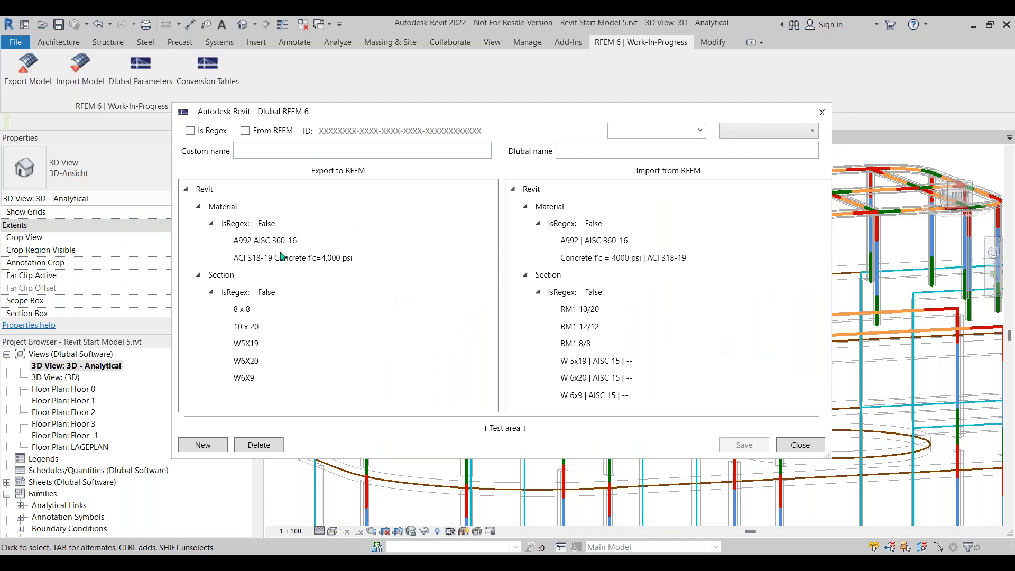
{"action": "left_click", "coordinate": [266, 242]}
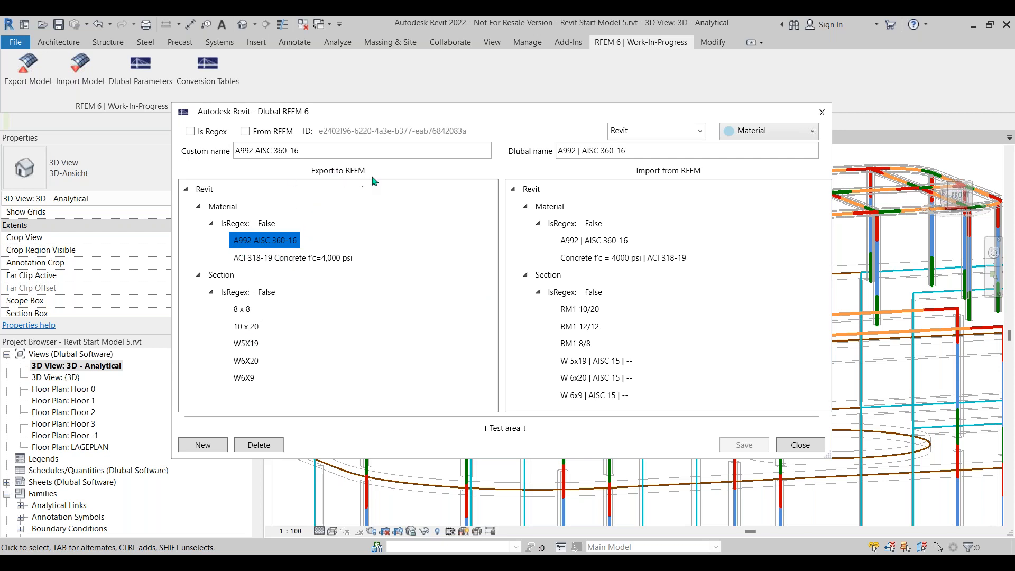
{"action": "left_click", "coordinate": [583, 241]}
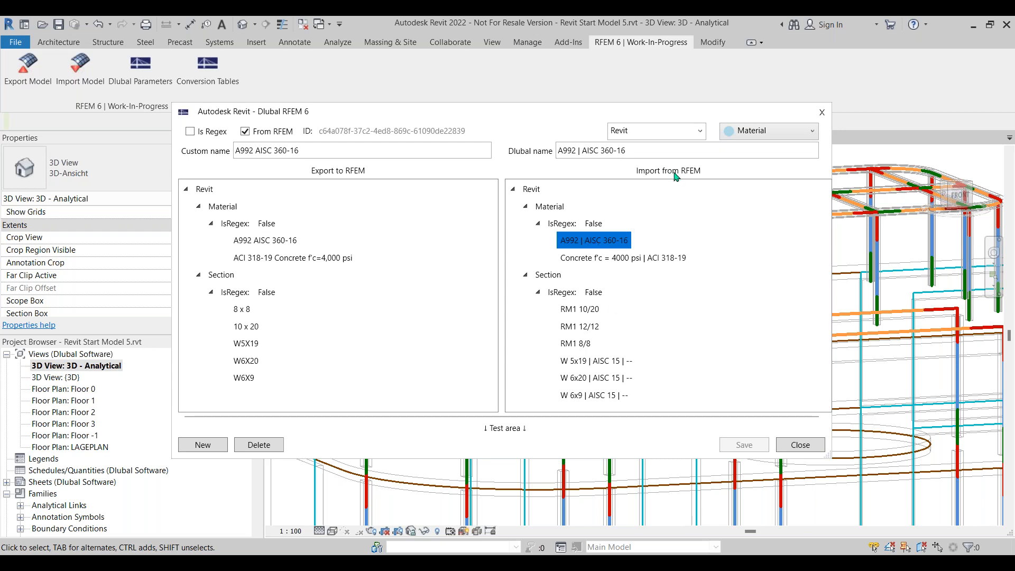
{"action": "left_click", "coordinate": [266, 241]}
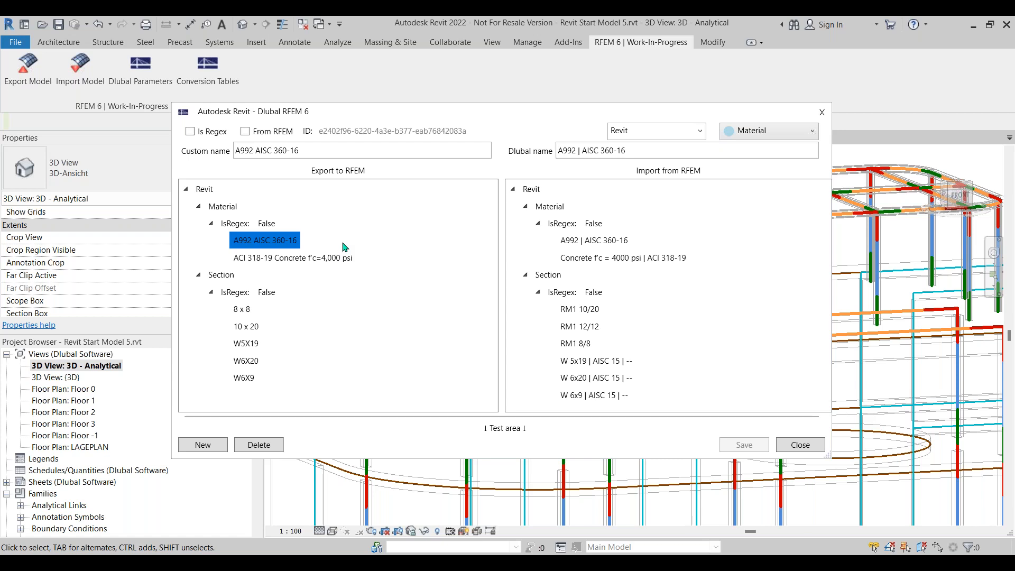
Step: Start a new conversion table entry for Revit with the Material category
{"action": "left_click", "coordinate": [207, 447]}
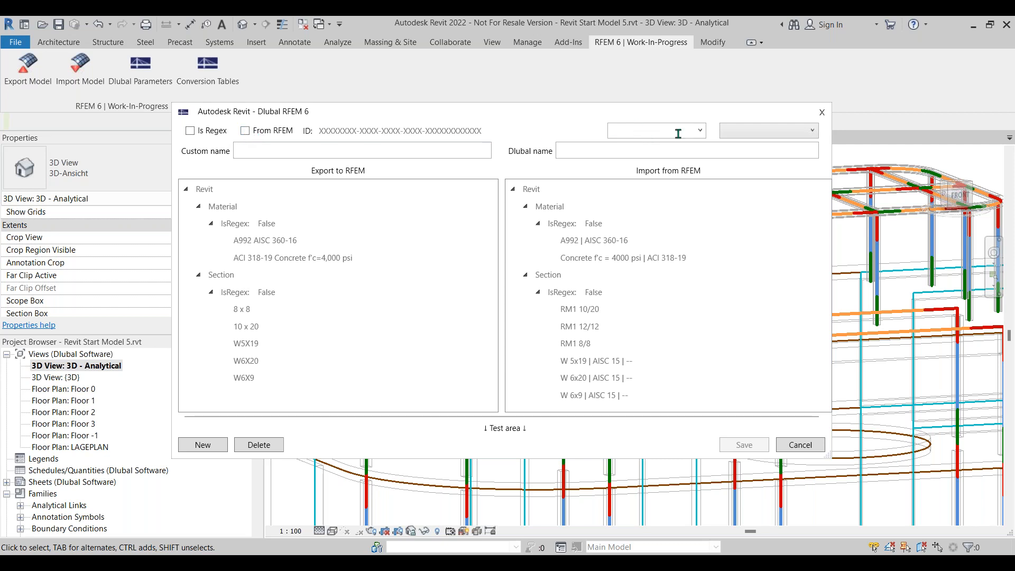
{"action": "left_click", "coordinate": [699, 131]}
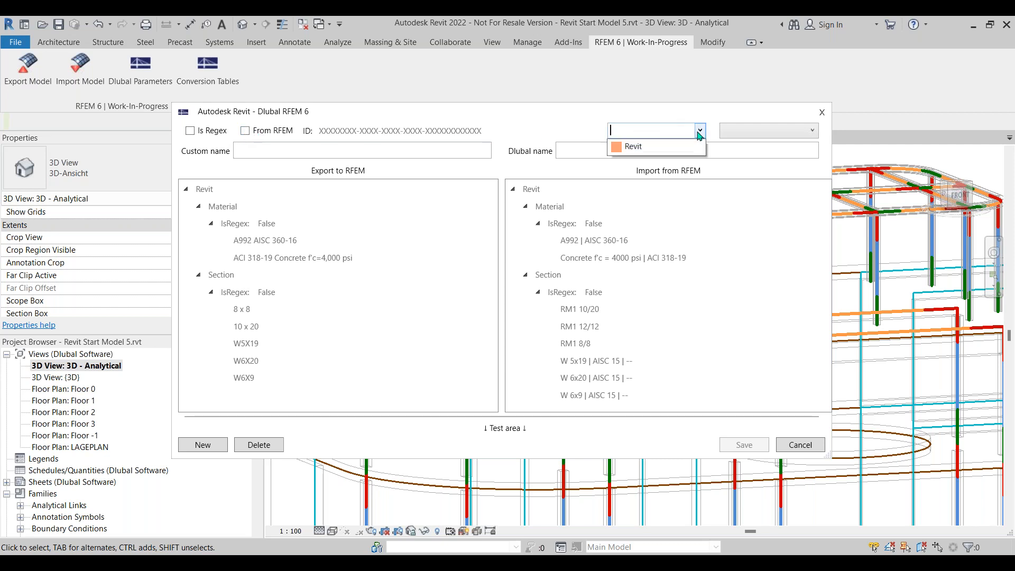
{"action": "left_click", "coordinate": [662, 148]}
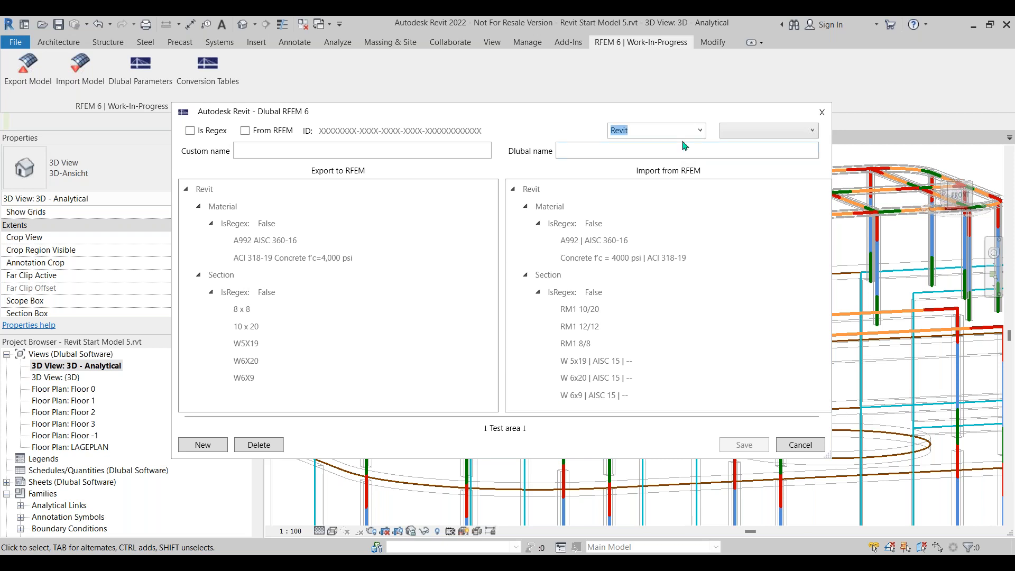
{"action": "left_click", "coordinate": [767, 131]}
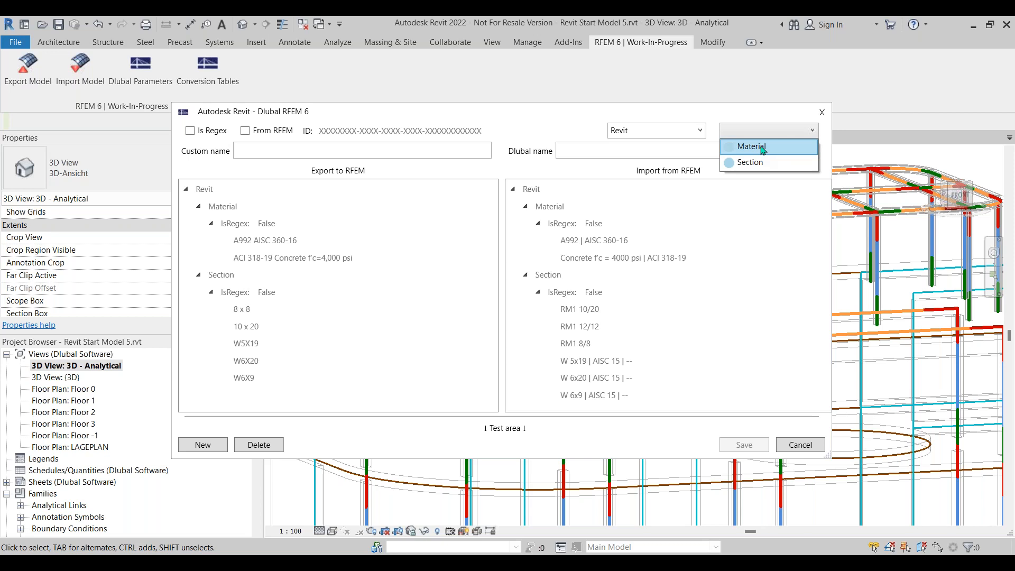
{"action": "left_click", "coordinate": [762, 148]}
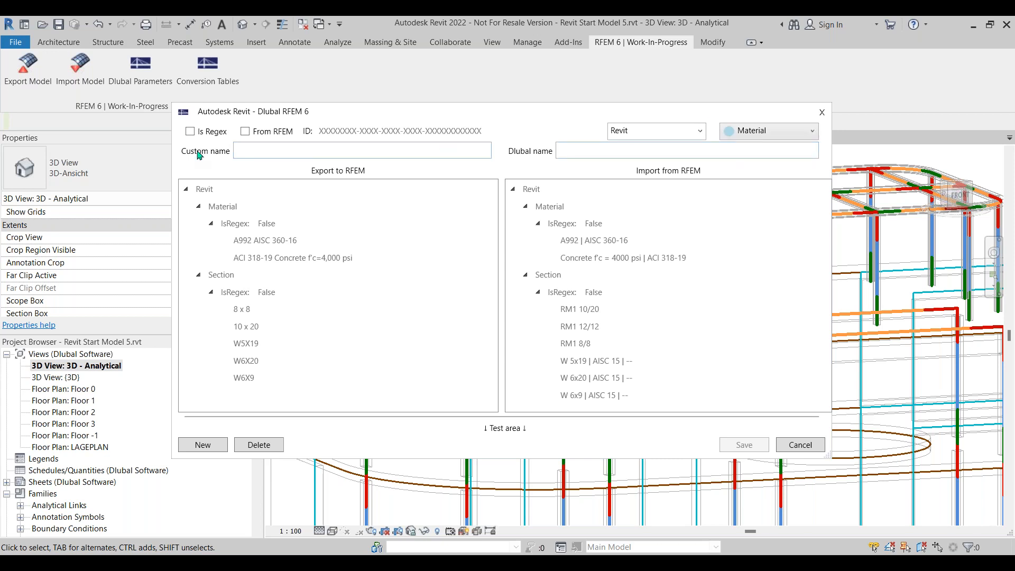
Step: Enter "Revit Materila Name" as the custom name and "RFEM Material Name" as the Dlubal name, and save the entry
{"action": "left_click", "coordinate": [247, 151]}
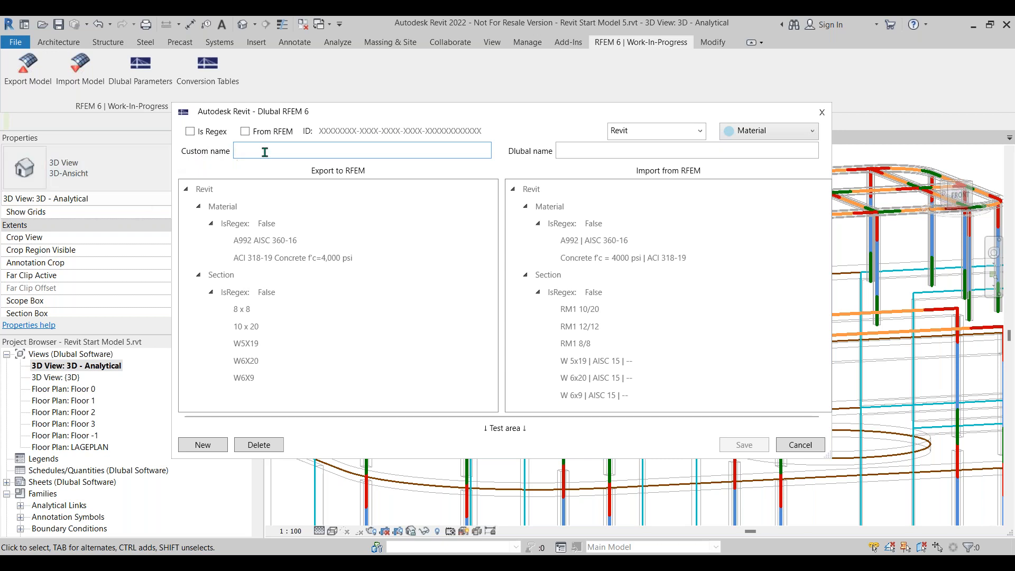
{"action": "left_click", "coordinate": [593, 151]}
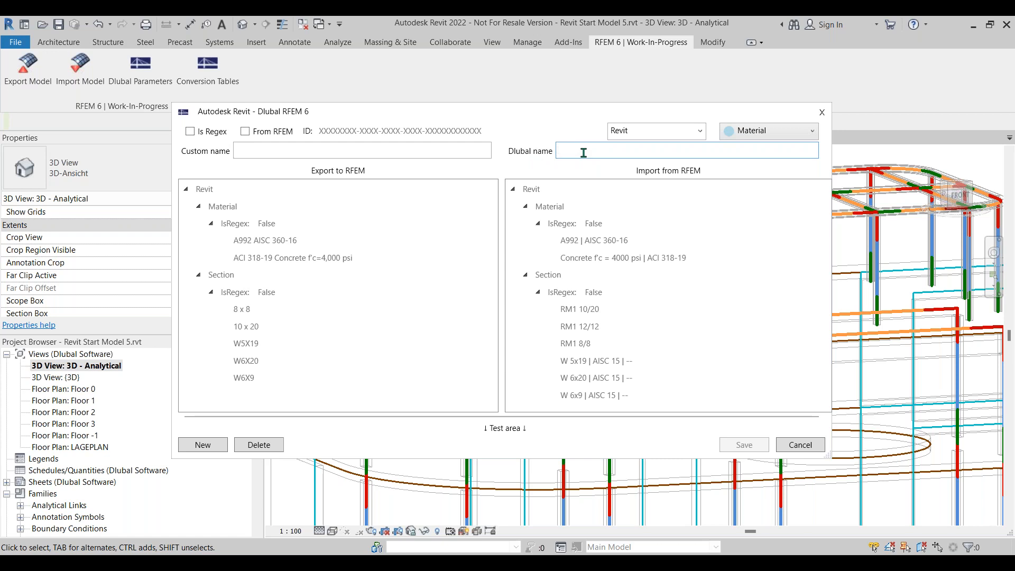
{"action": "left_click", "coordinate": [443, 155]}
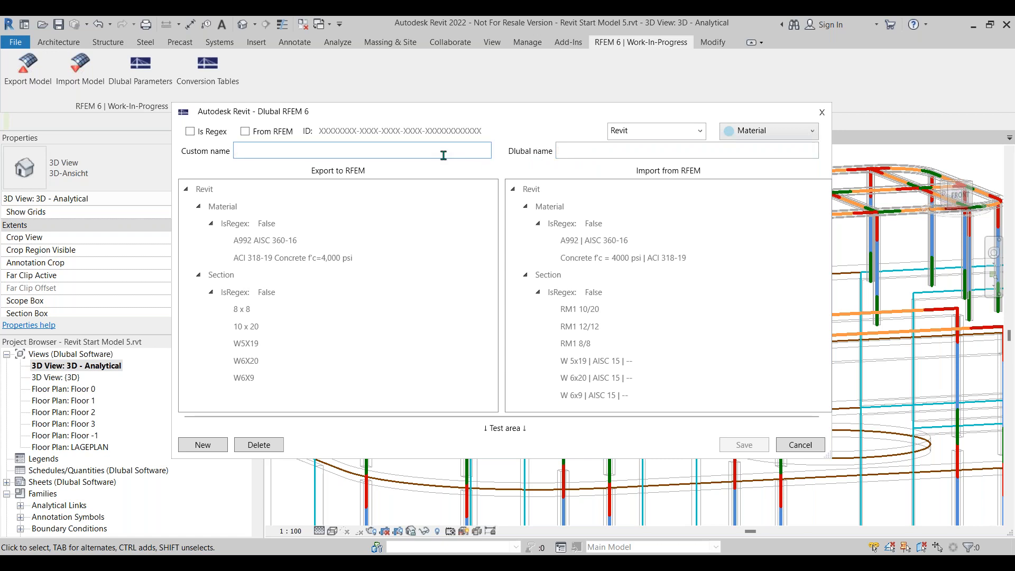
{"action": "type", "text": "Revit Materila Name"}
{"action": "left_click", "coordinate": [587, 146]}
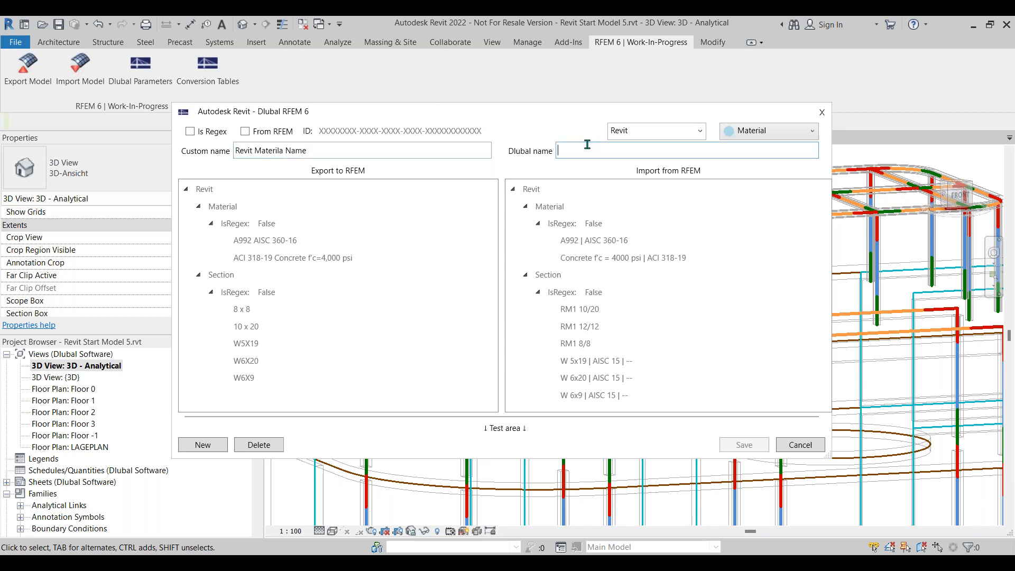
{"action": "type", "text": "RFEM "}
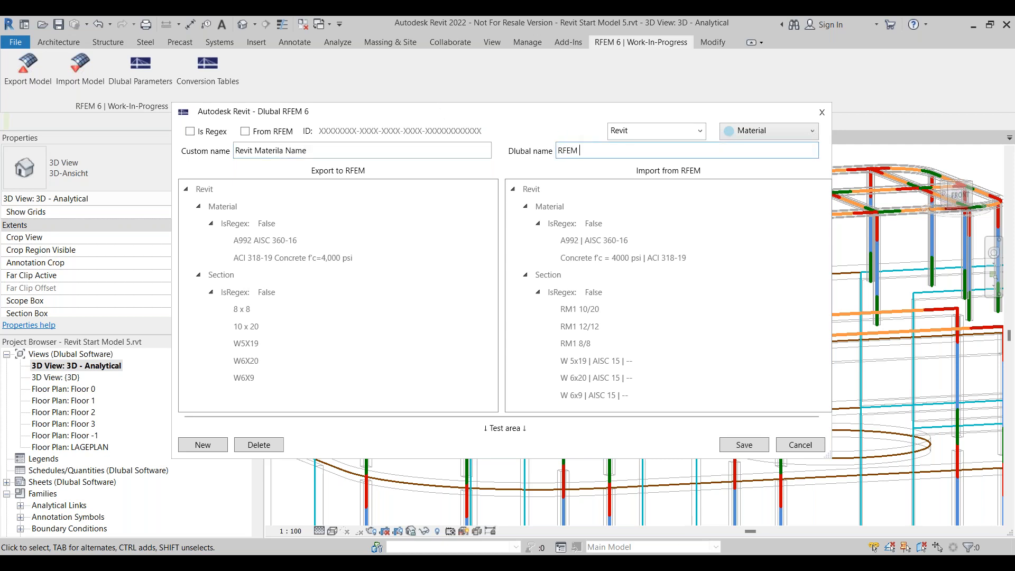
{"action": "type", "text": "Material Name"}
{"action": "left_click", "coordinate": [740, 443]}
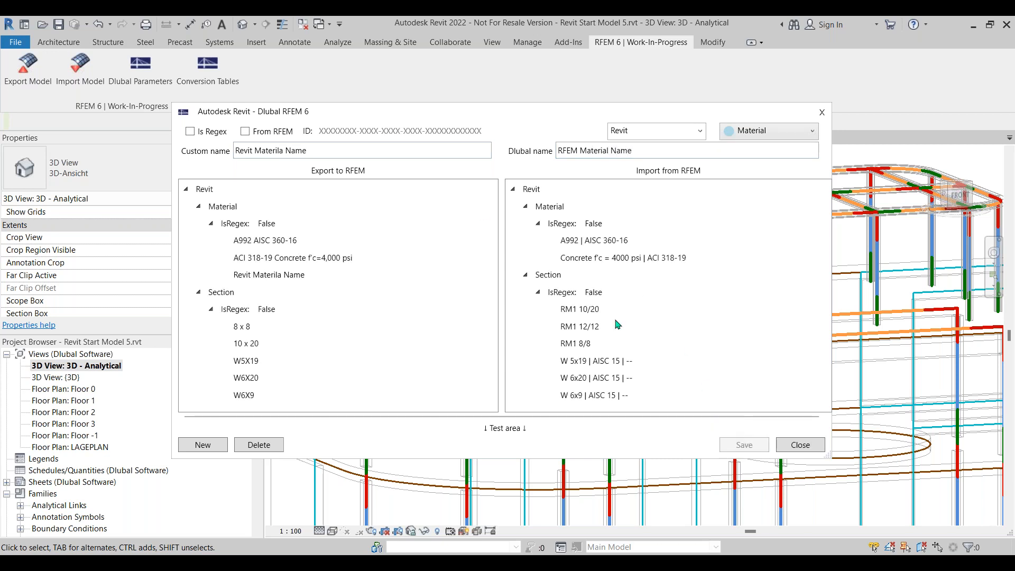
Step: Review the "Revit Materila Name" entry and check which categories a conversion table entry can have
{"action": "left_click", "coordinate": [291, 276]}
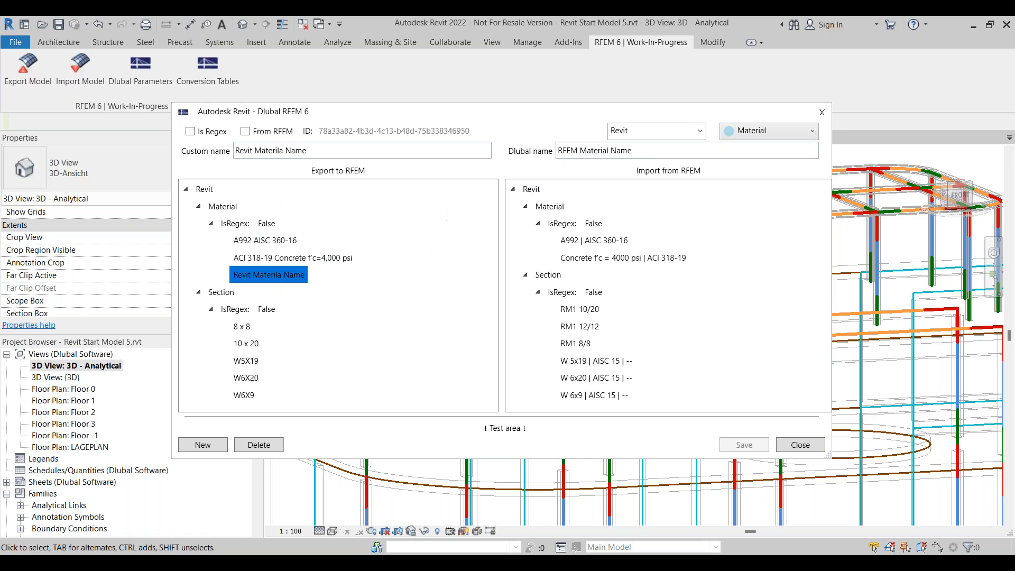
{"action": "left_click", "coordinate": [744, 133]}
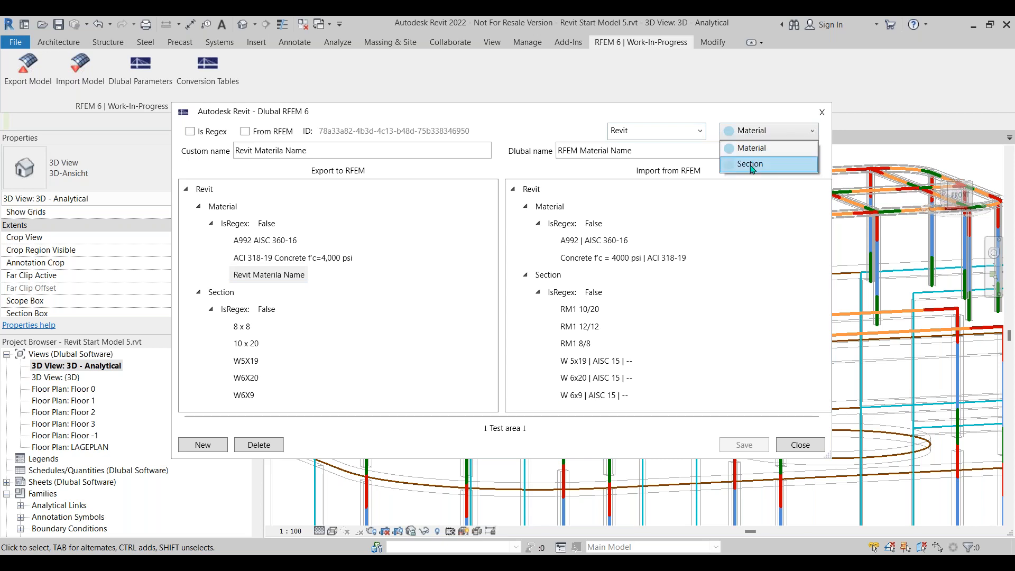
{"action": "left_click", "coordinate": [753, 131]}
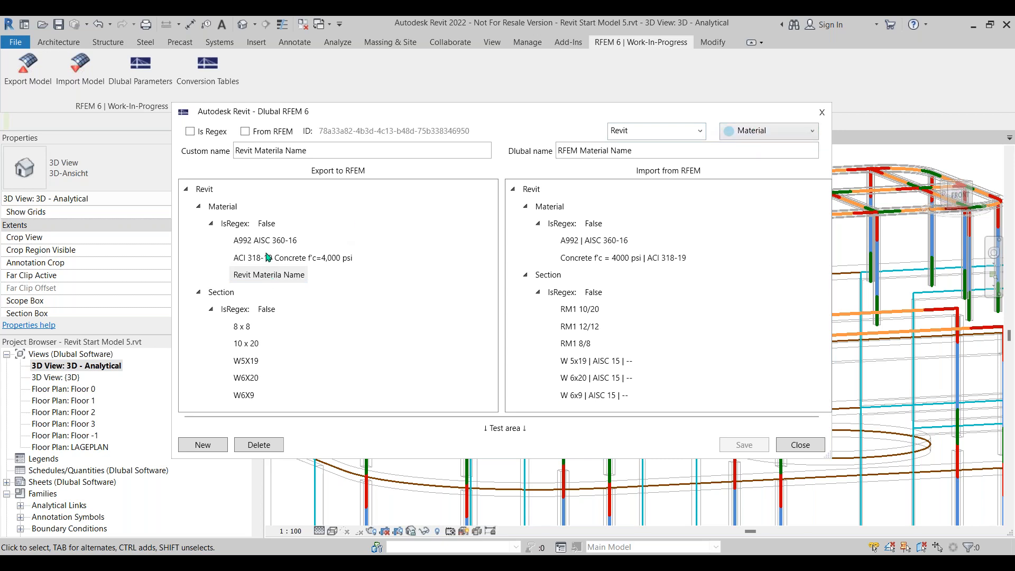
Step: Review the custom and Dlubal names of the W5X19 section entry, and close the conversion tables
{"action": "left_click", "coordinate": [245, 362]}
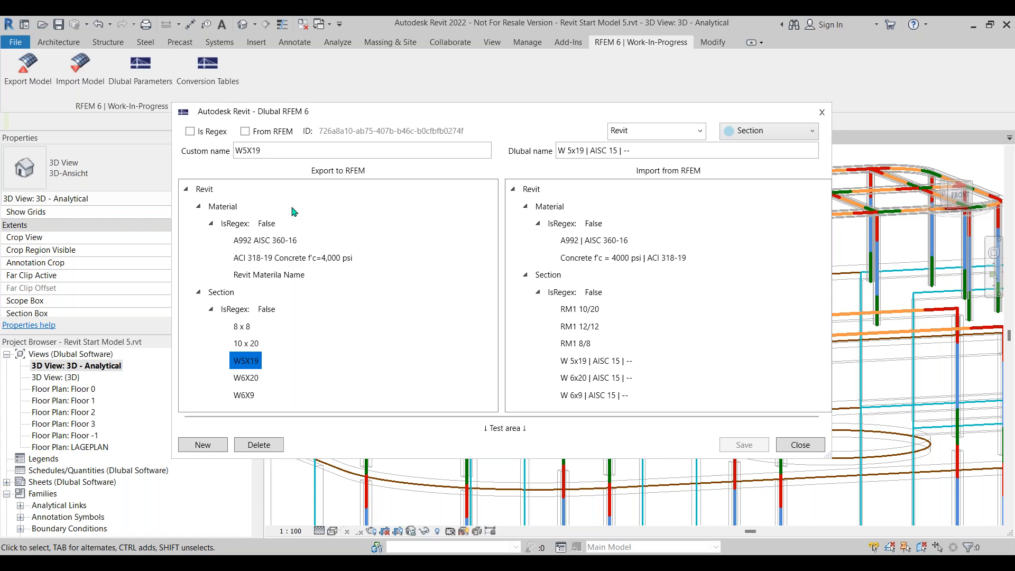
{"action": "double_click", "coordinate": [275, 146]}
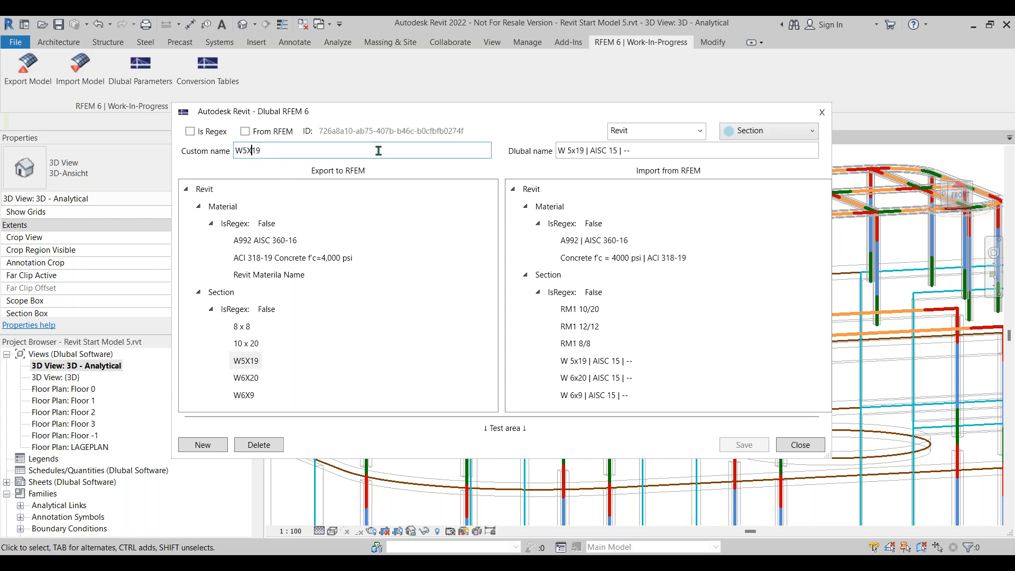
{"action": "left_click_drag", "start_coordinate": [632, 152], "coordinate": [552, 155]}
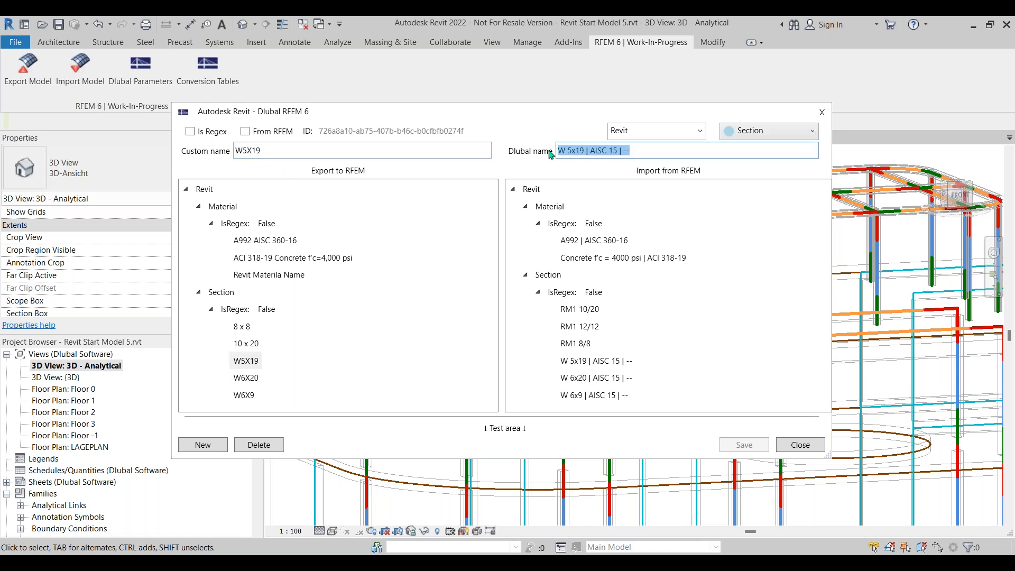
{"action": "left_click", "coordinate": [603, 152]}
{"action": "left_click_drag", "start_coordinate": [616, 151], "coordinate": [589, 152]}
{"action": "left_click", "coordinate": [629, 152]}
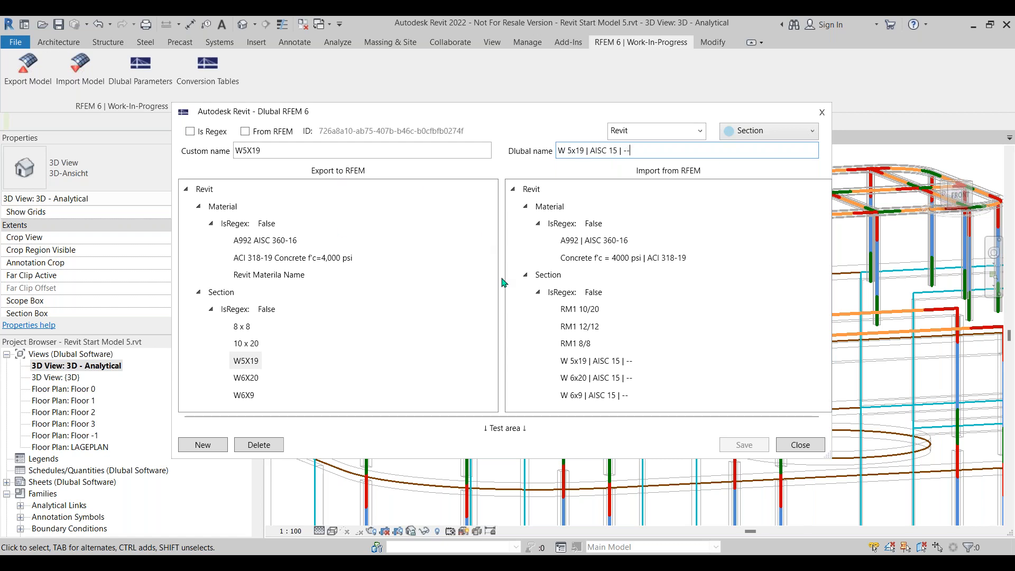
{"action": "left_click", "coordinate": [799, 445]}
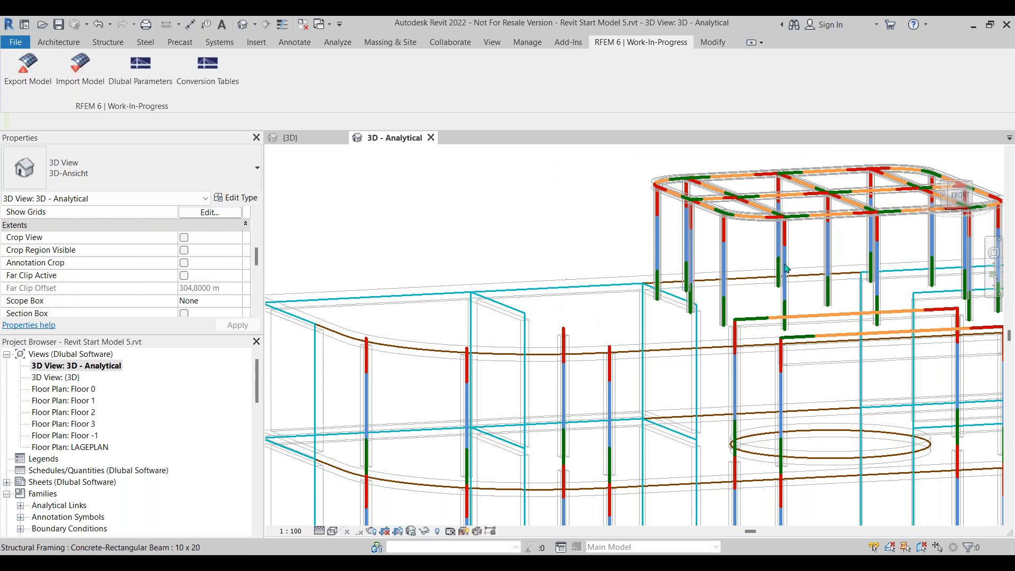
Step: Open the RFEM export settings and convert isolated foundations to nodal support YYY NNY and wall foundations to line support YYY NNN
{"action": "scroll", "coordinate": [378, 201], "scroll_direction": "down", "scroll_amount": 2}
{"action": "scroll", "coordinate": [378, 201], "scroll_direction": "down", "scroll_amount": 1}
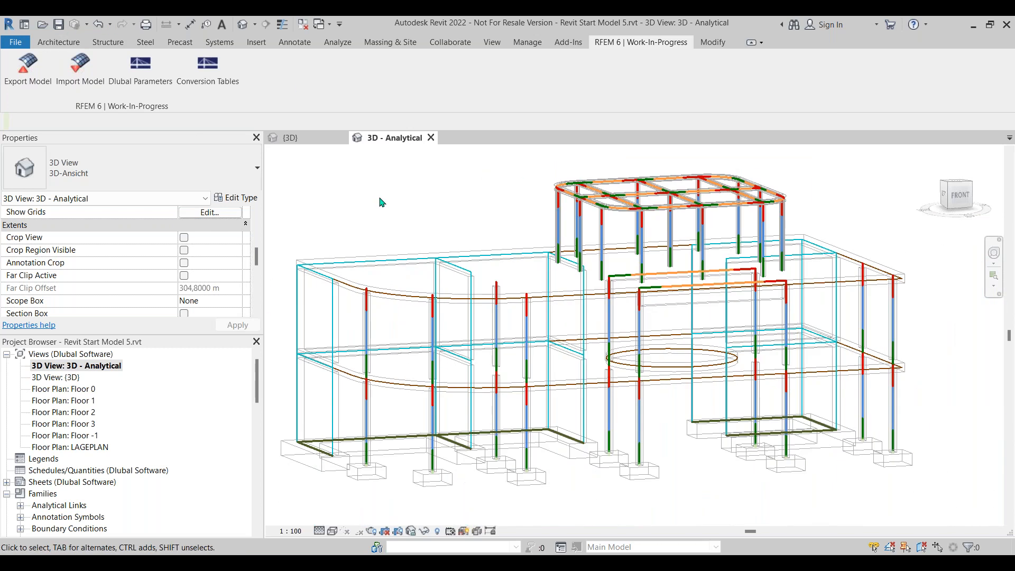
{"action": "left_click", "coordinate": [32, 73]}
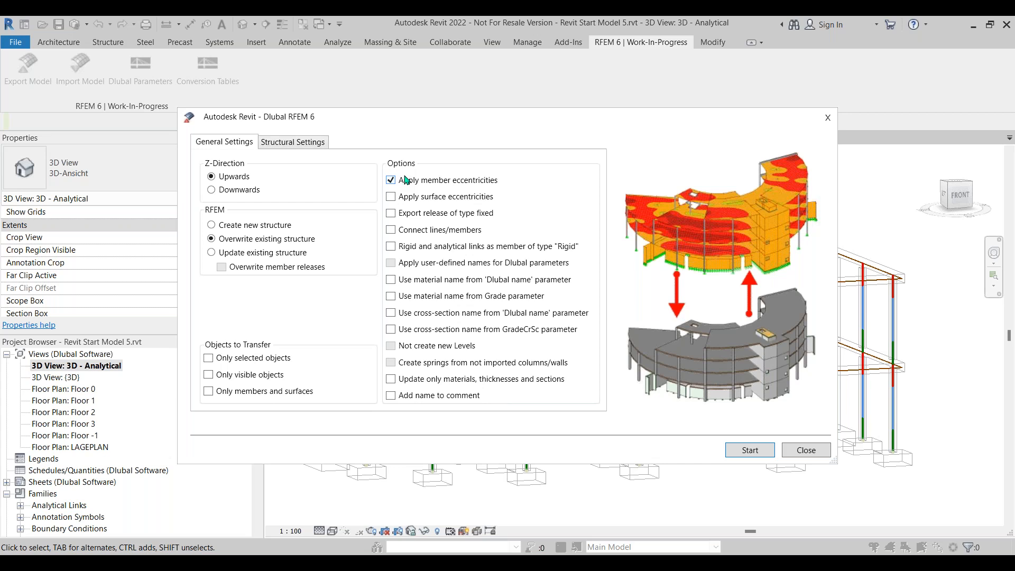
{"action": "left_click", "coordinate": [296, 143]}
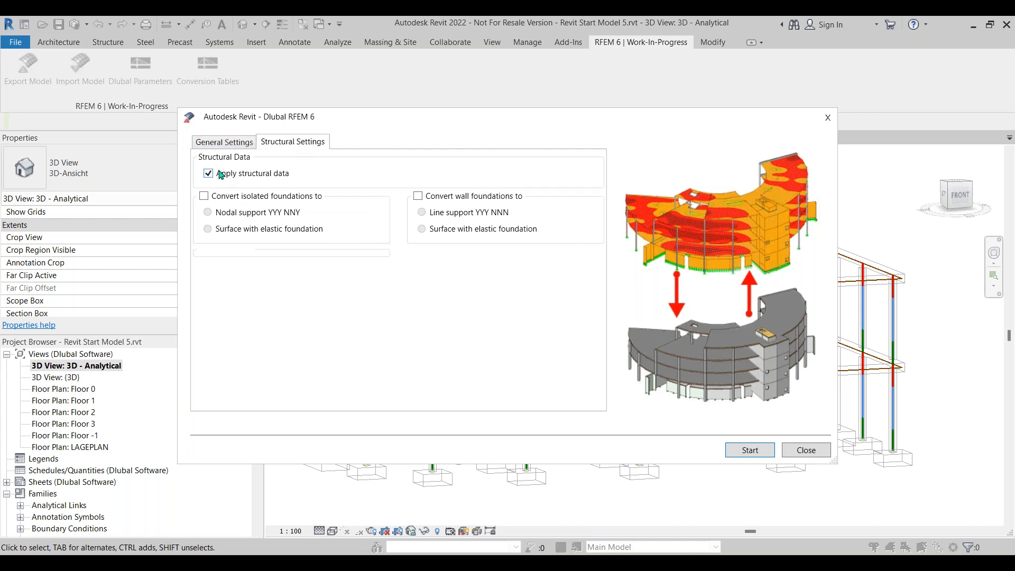
{"action": "left_click", "coordinate": [212, 196]}
{"action": "left_click", "coordinate": [472, 197]}
{"action": "left_click_drag", "start_coordinate": [486, 117], "coordinate": [718, 191]}
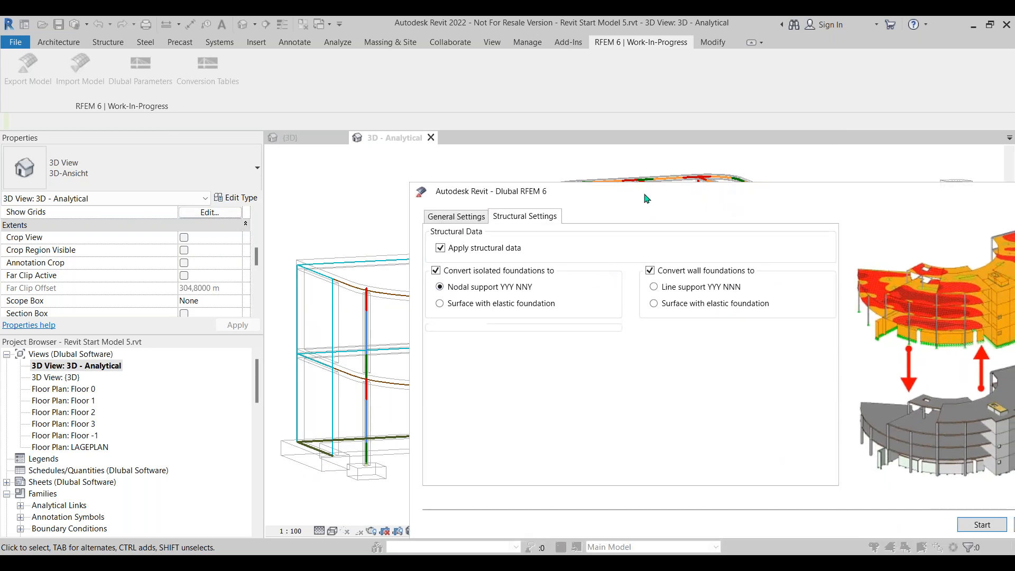
{"action": "left_click_drag", "start_coordinate": [645, 193], "coordinate": [449, 150]}
{"action": "left_click", "coordinate": [459, 244]}
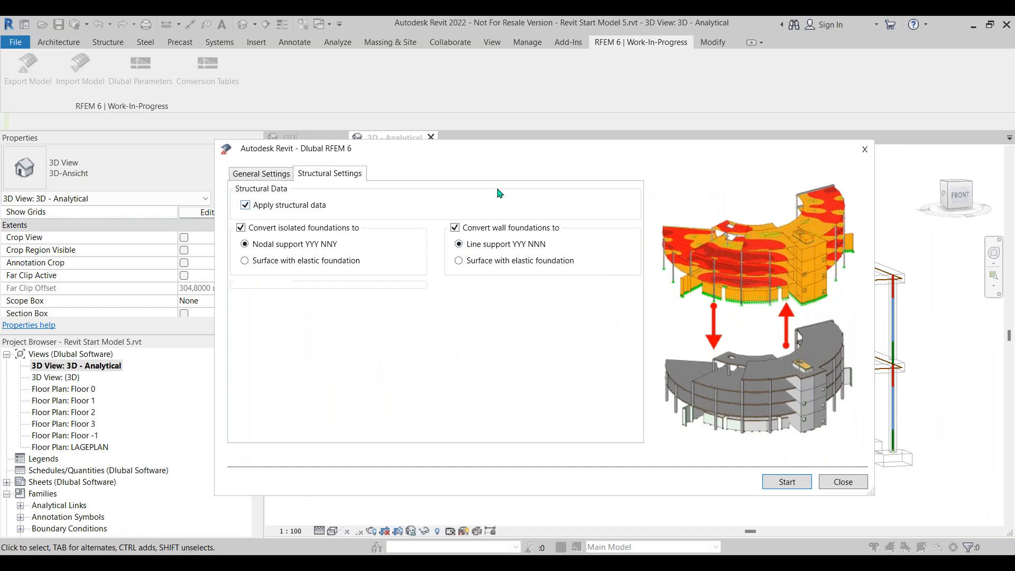
Step: Export the model to RFEM with the existing structure overwritten and member eccentricities applied, and close the export report
{"action": "left_click", "coordinate": [277, 178]}
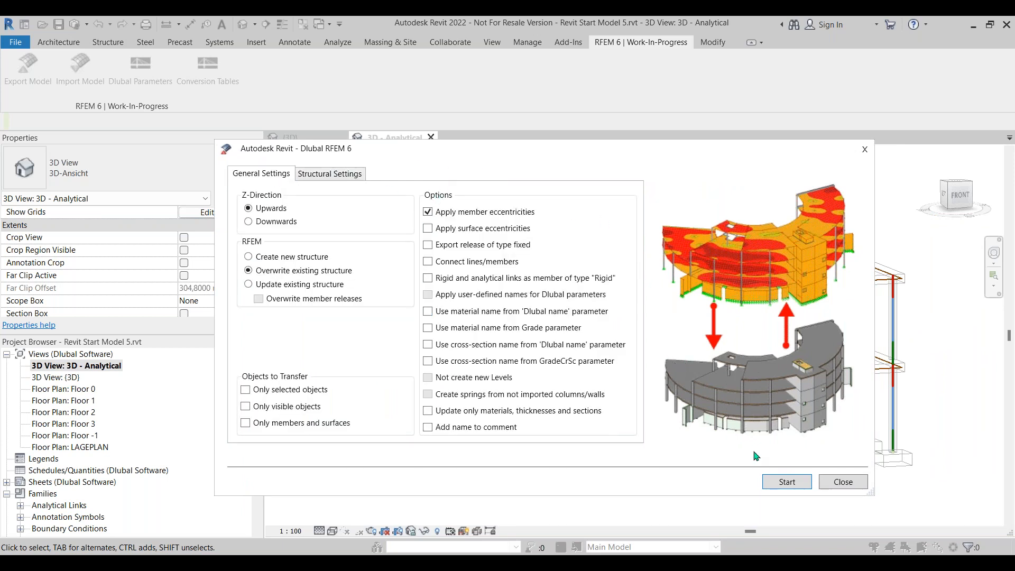
{"action": "left_click", "coordinate": [786, 481]}
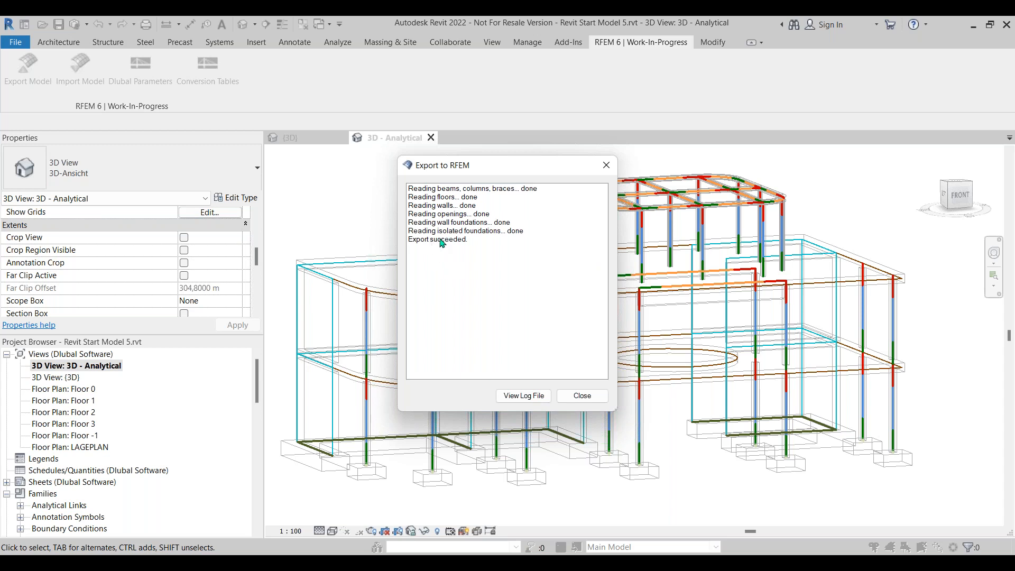
{"action": "left_click", "coordinate": [596, 397]}
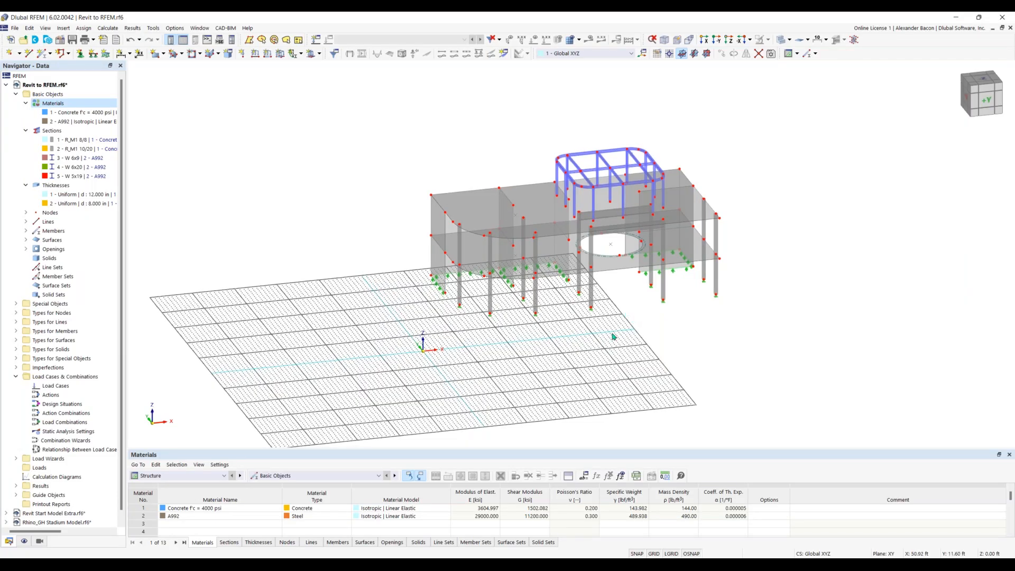
Step: Switch to RFEM and widen the navigator to examine the transferred model, materials, sections and thicknesses
{"action": "mouse_move", "coordinate": [603, 334]}
{"action": "middle_mouse_down"}
{"action": "mouse_move", "coordinate": [576, 327]}
{"action": "mouse_move", "coordinate": [578, 344]}
{"action": "mouse_move", "coordinate": [603, 329]}
{"action": "middle_mouse_up"}
{"action": "scroll", "coordinate": [575, 327], "scroll_direction": "up", "scroll_amount": 2}
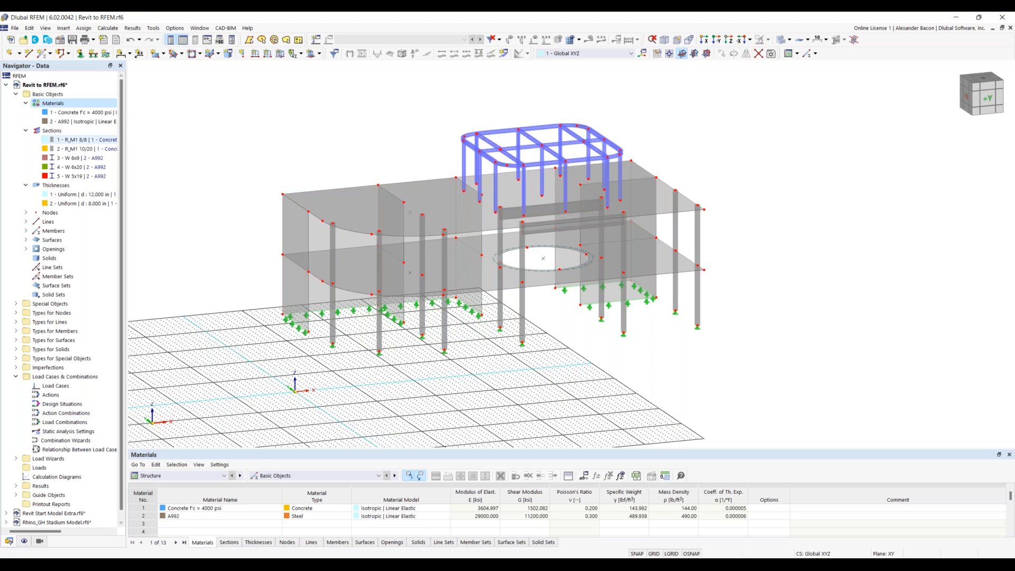
{"action": "left_click_drag", "start_coordinate": [123, 138], "coordinate": [157, 138]}
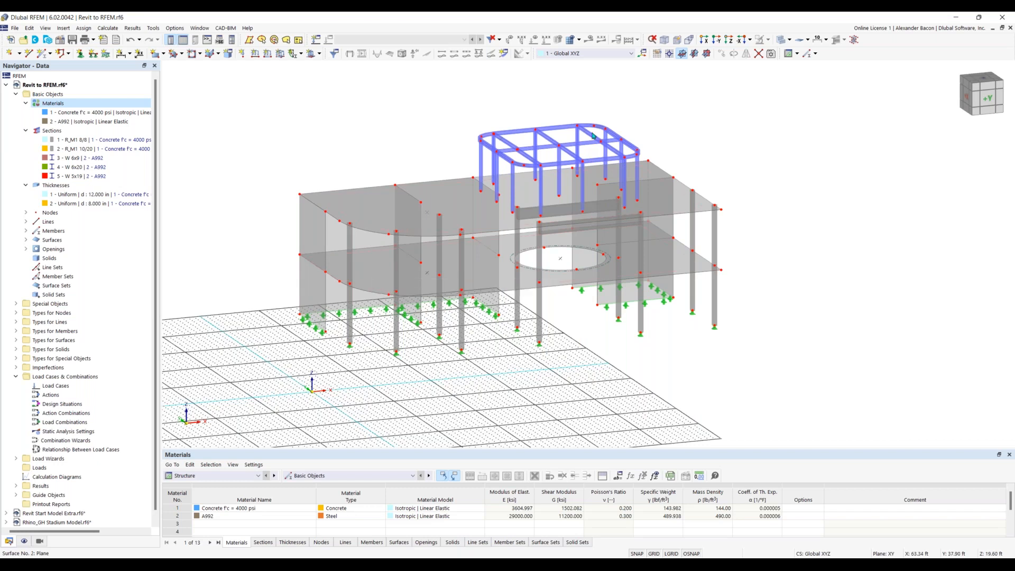
Step: Copy the two selected W 6x9 cross beams of the steel roof frame into the middle of the neighbouring bays
{"action": "scroll", "coordinate": [577, 108], "scroll_direction": "up", "scroll_amount": 4}
{"action": "middle_click_drag", "start_coordinate": [559, 120], "coordinate": [551, 126]}
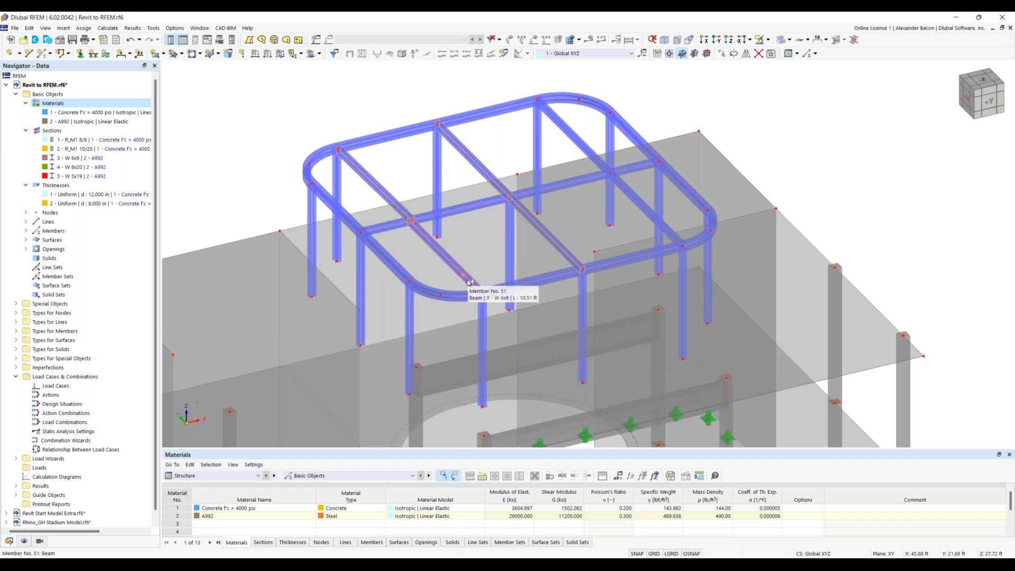
{"action": "left_click_drag", "start_coordinate": [482, 292], "coordinate": [532, 282], "text": "ctrl"}
{"action": "scroll", "coordinate": [446, 128], "scroll_direction": "down", "scroll_amount": 3}
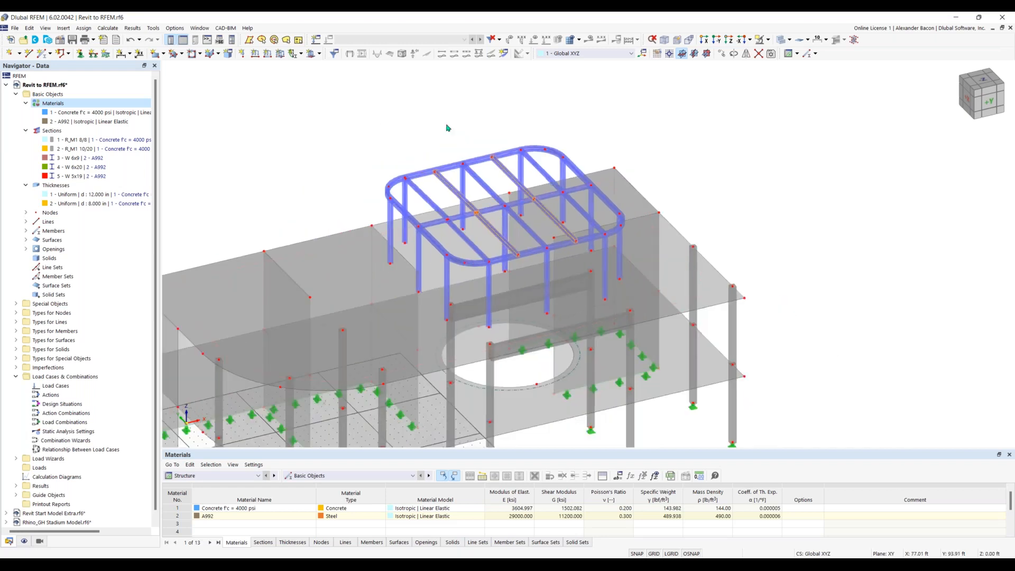
Step: Open the upper corner column, member 17, for editing and create a new massive rectangular section for it from the library
{"action": "scroll", "coordinate": [538, 226], "scroll_direction": "up", "scroll_amount": 4}
{"action": "middle_click_drag", "start_coordinate": [520, 269], "coordinate": [317, 271], "text": "ctrl"}
{"action": "middle_click_drag", "start_coordinate": [355, 353], "coordinate": [436, 367]}
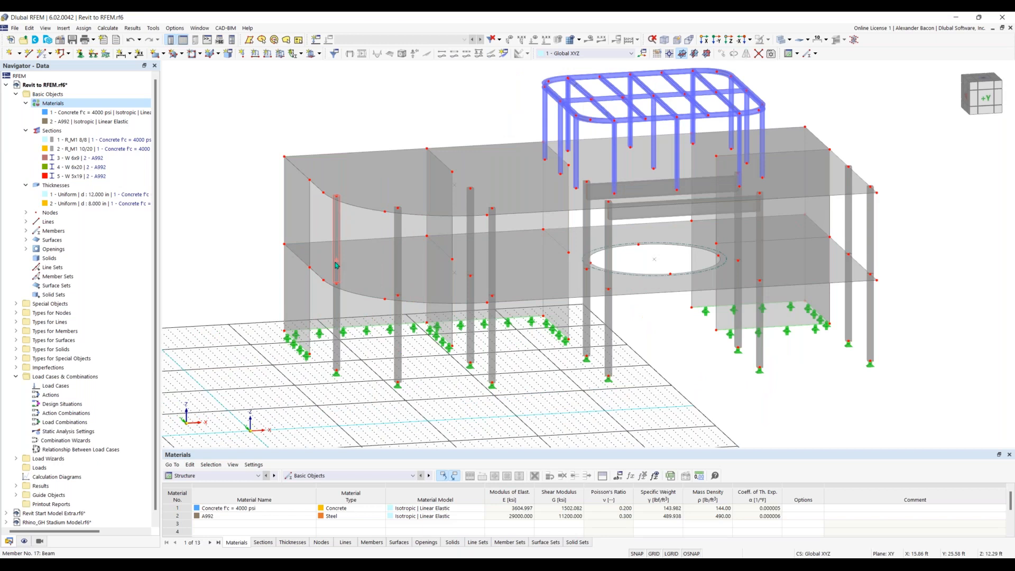
{"action": "double_click", "coordinate": [336, 264]}
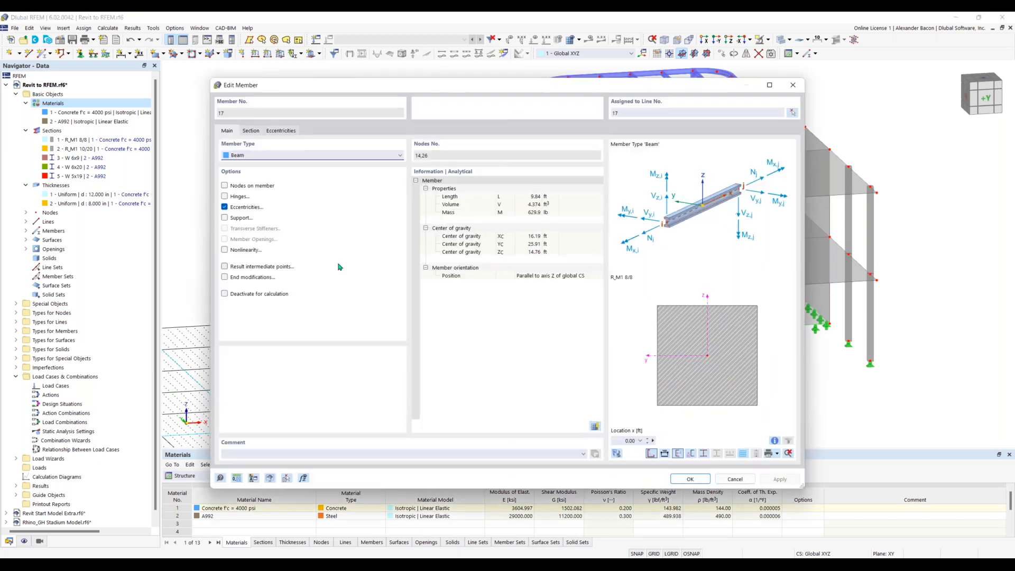
{"action": "left_click", "coordinate": [250, 132]}
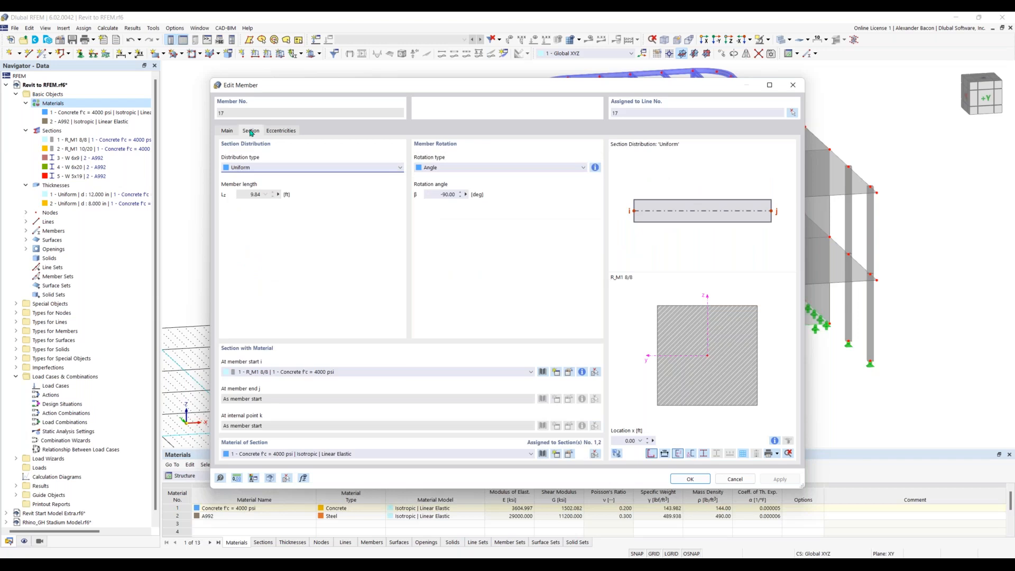
{"action": "left_click", "coordinate": [542, 372]}
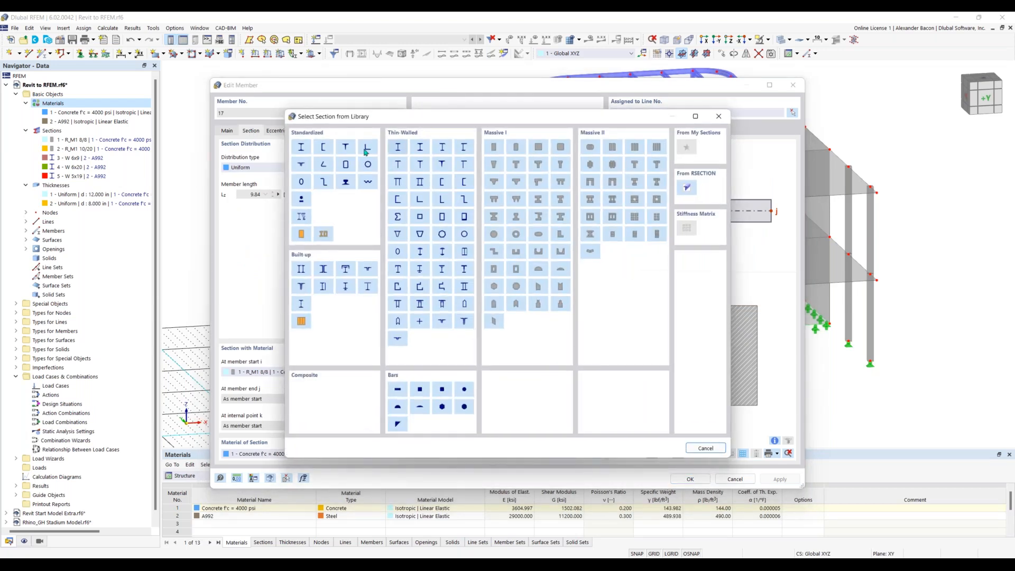
{"action": "left_click", "coordinate": [495, 150]}
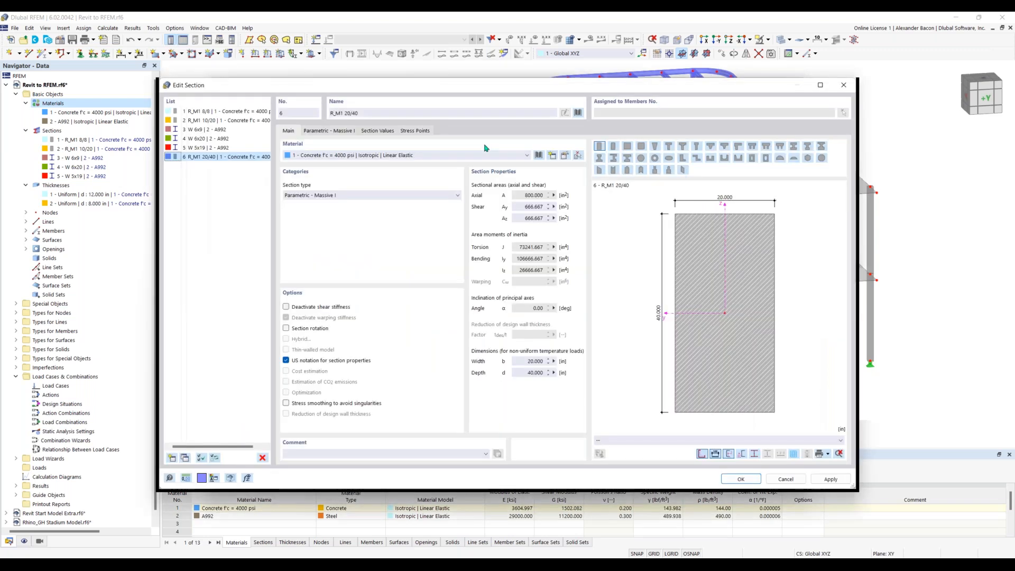
Step: Set the new section's width b and depth d to 12 in each and apply it to column member 17
{"action": "left_click", "coordinate": [329, 130]}
{"action": "double_click", "coordinate": [363, 161]}
{"action": "type", "text": "12"}
{"action": "key", "text": "Tab"}
{"action": "type", "text": "1"}
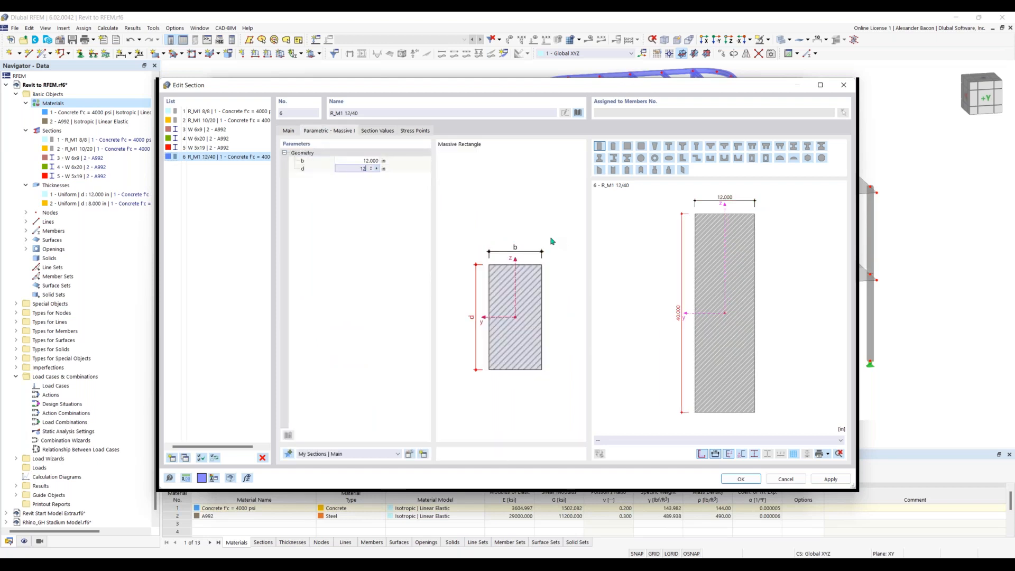
{"action": "type", "text": "2"}
{"action": "left_click", "coordinate": [737, 479]}
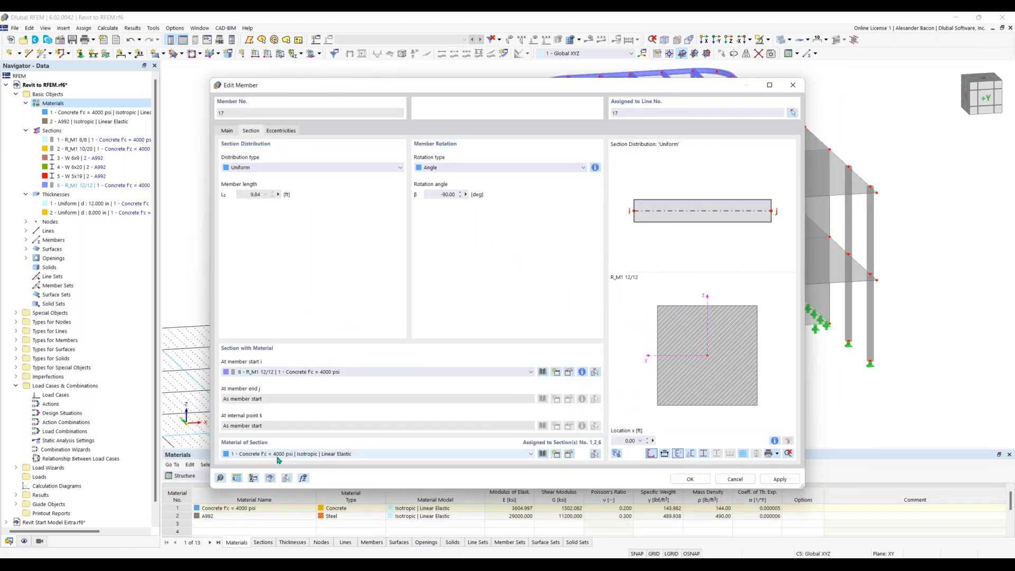
{"action": "left_click", "coordinate": [690, 479]}
{"action": "scroll", "coordinate": [336, 258], "scroll_direction": "up", "scroll_amount": 5}
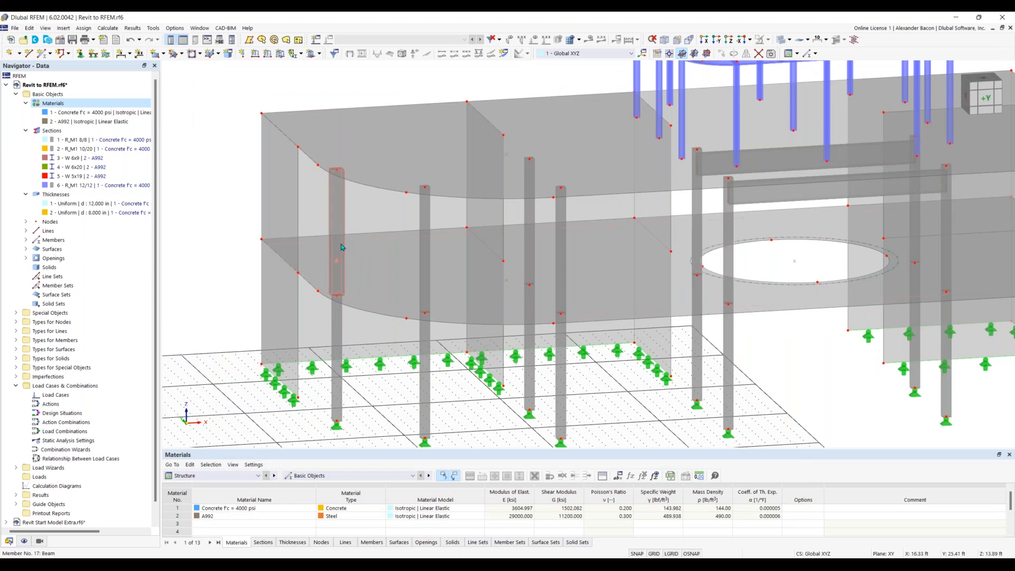
{"action": "middle_click_drag", "start_coordinate": [449, 247], "coordinate": [304, 328]}
{"action": "scroll", "coordinate": [489, 146], "scroll_direction": "down", "scroll_amount": 4}
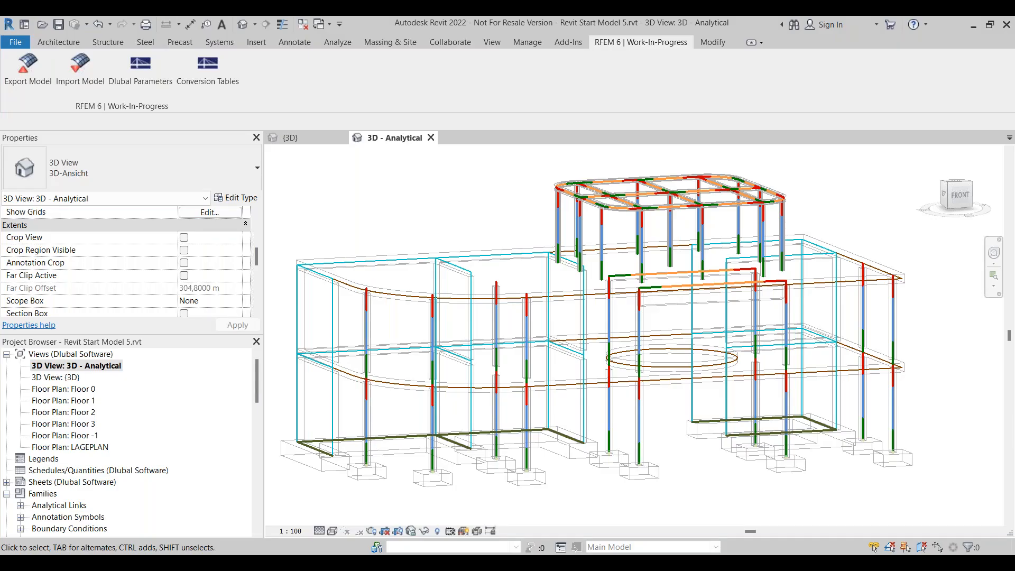
Step: Switch to the physical {3D} view in Revit and start importing the RFEM model as an update of the existing structure
{"action": "scroll", "coordinate": [495, 214], "scroll_direction": "down", "scroll_amount": 2}
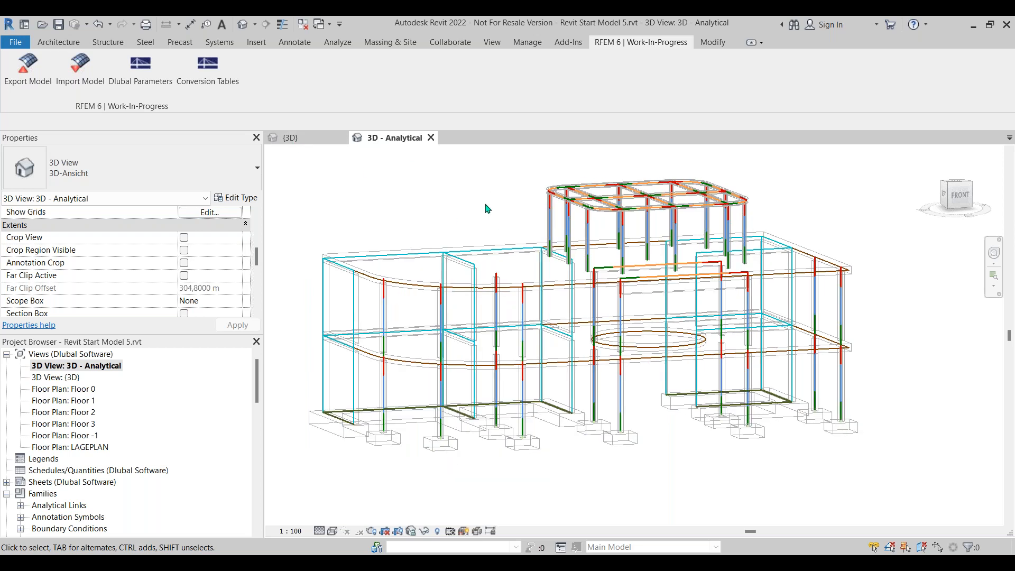
{"action": "left_click", "coordinate": [317, 139]}
{"action": "scroll", "coordinate": [605, 258], "scroll_direction": "down", "scroll_amount": 1}
{"action": "middle_click_drag", "start_coordinate": [617, 256], "coordinate": [568, 248]}
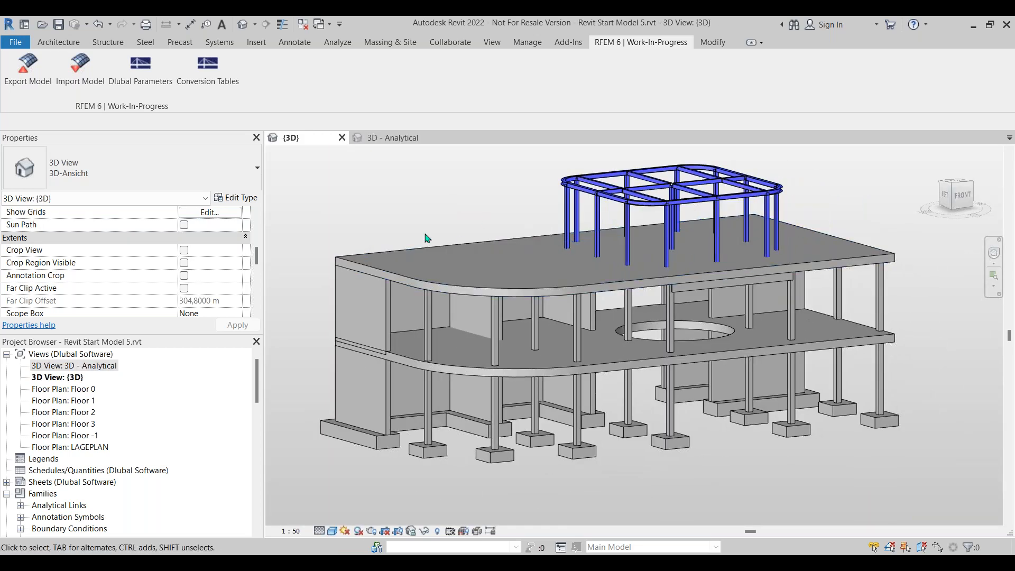
{"action": "left_click", "coordinate": [77, 72]}
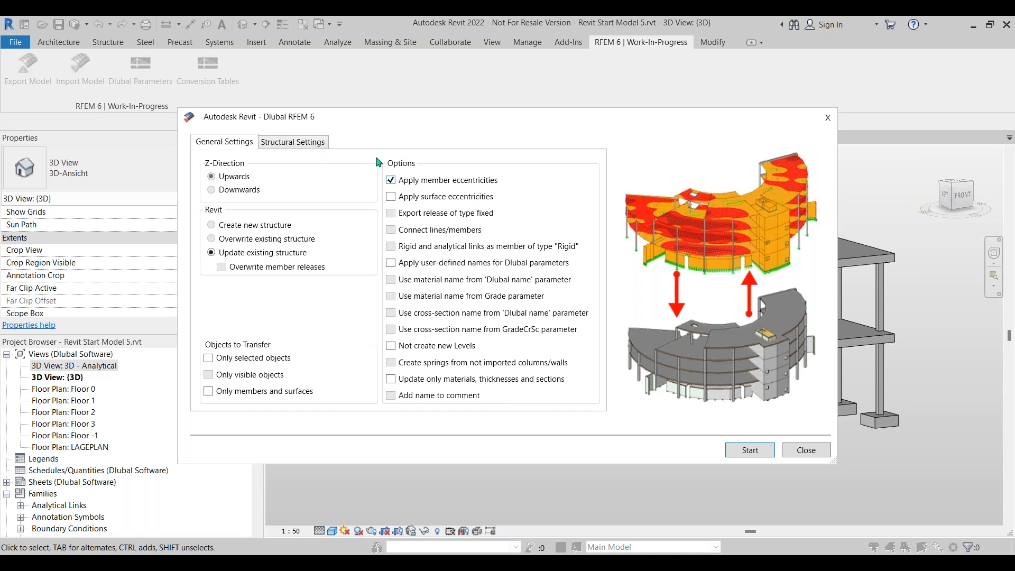
{"action": "left_click", "coordinate": [749, 450]}
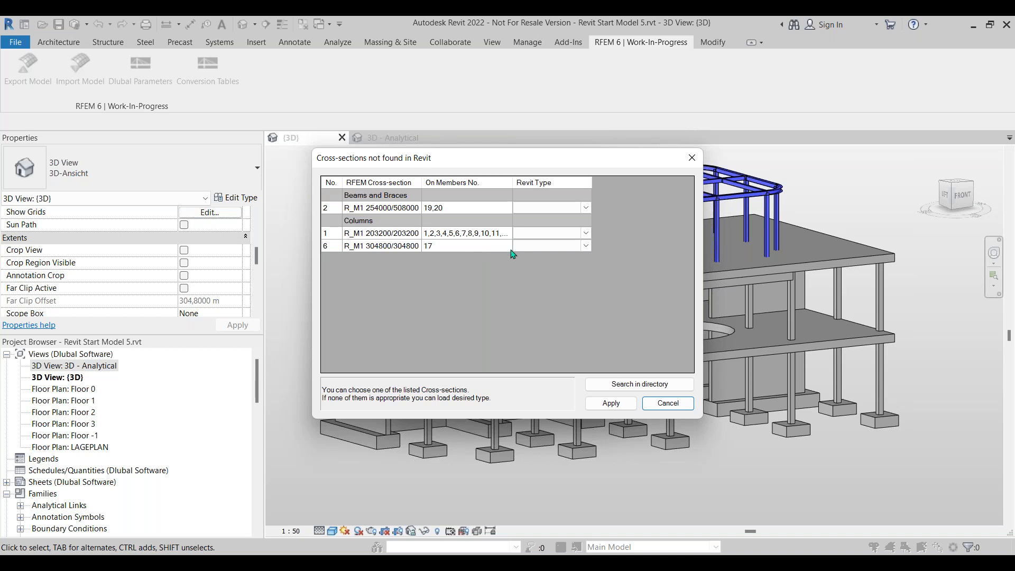
Step: Assign Revit types 10 x 20 to beams 19,20, 8 x 8 to section 1's columns and 12 x 12 to column 17, and complete the import
{"action": "left_click", "coordinate": [585, 208]}
{"action": "scroll", "coordinate": [585, 222], "scroll_direction": "up", "scroll_amount": 3}
{"action": "left_click", "coordinate": [586, 236]}
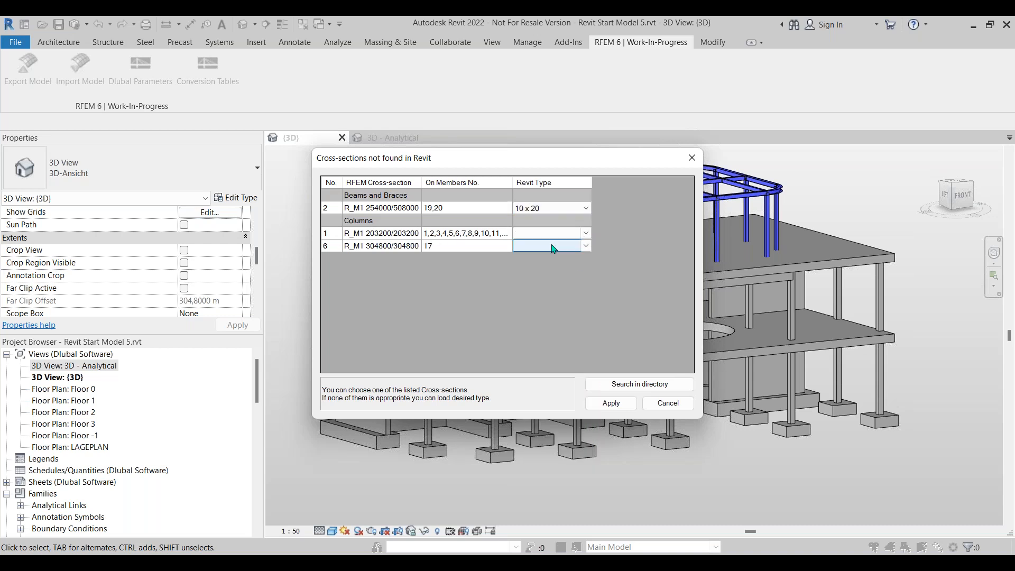
{"action": "left_click", "coordinate": [586, 233]}
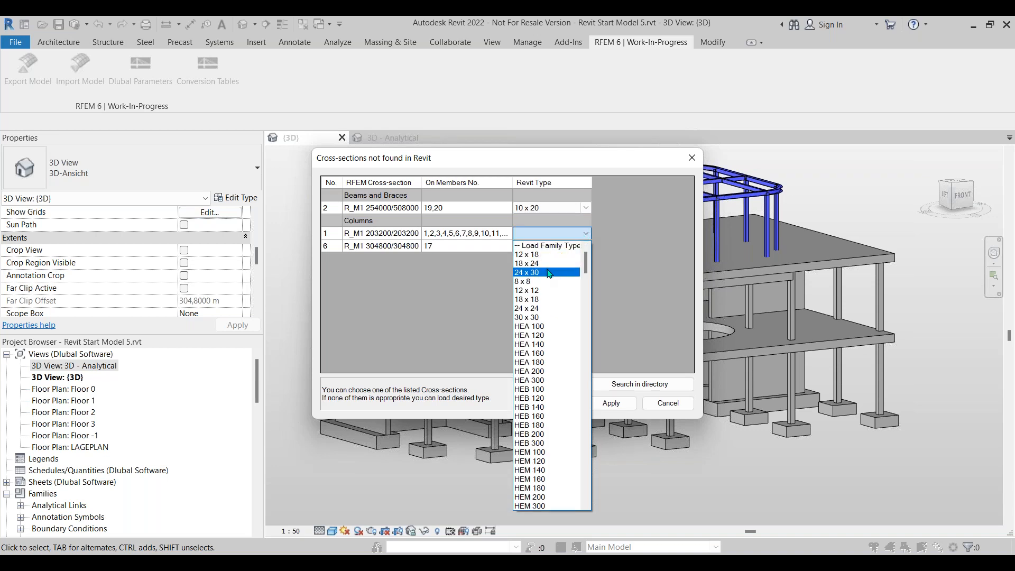
{"action": "left_click", "coordinate": [550, 281]}
{"action": "left_click", "coordinate": [584, 247]}
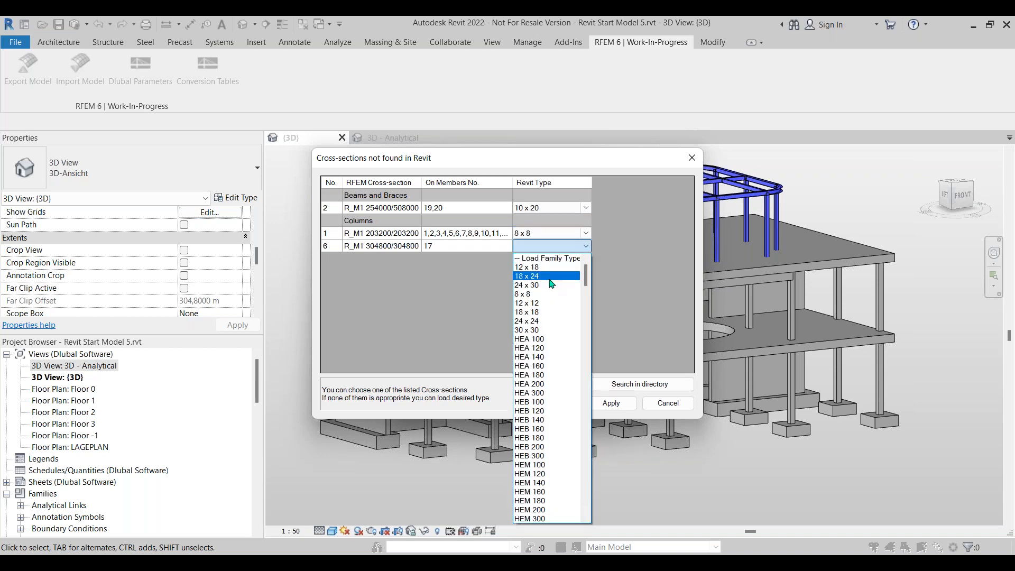
{"action": "left_click", "coordinate": [542, 303]}
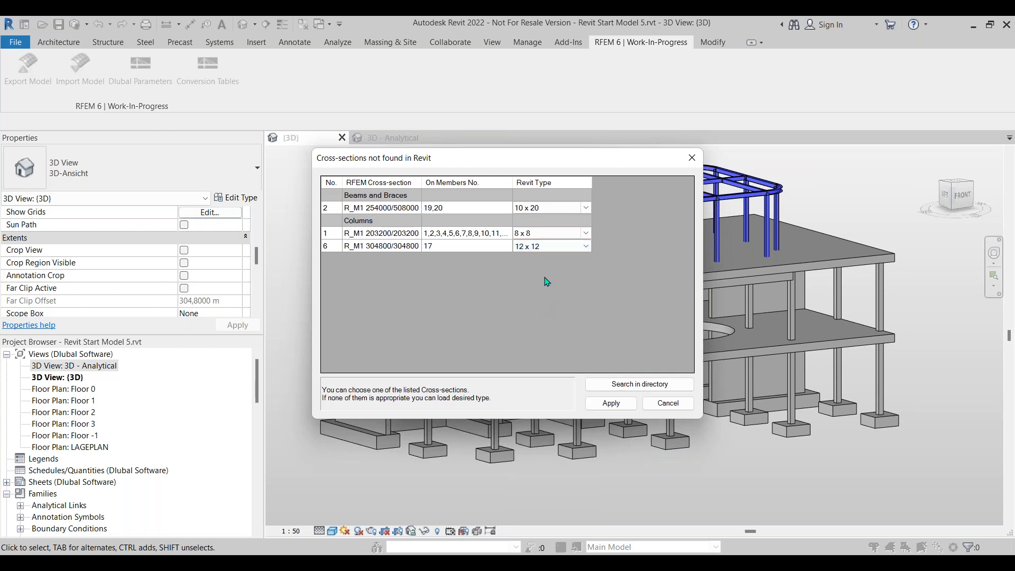
{"action": "left_click", "coordinate": [607, 404]}
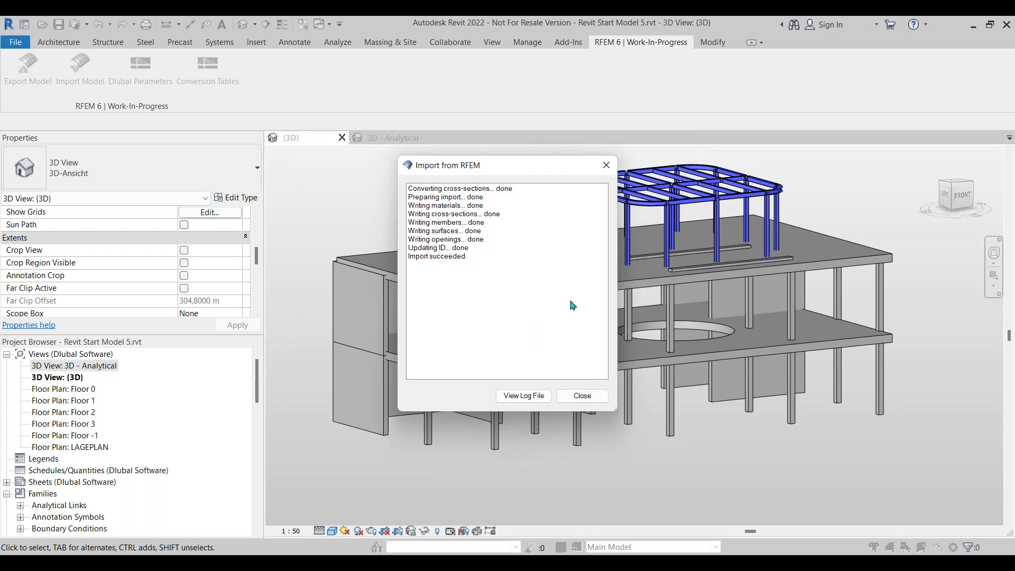
{"action": "left_click", "coordinate": [582, 396]}
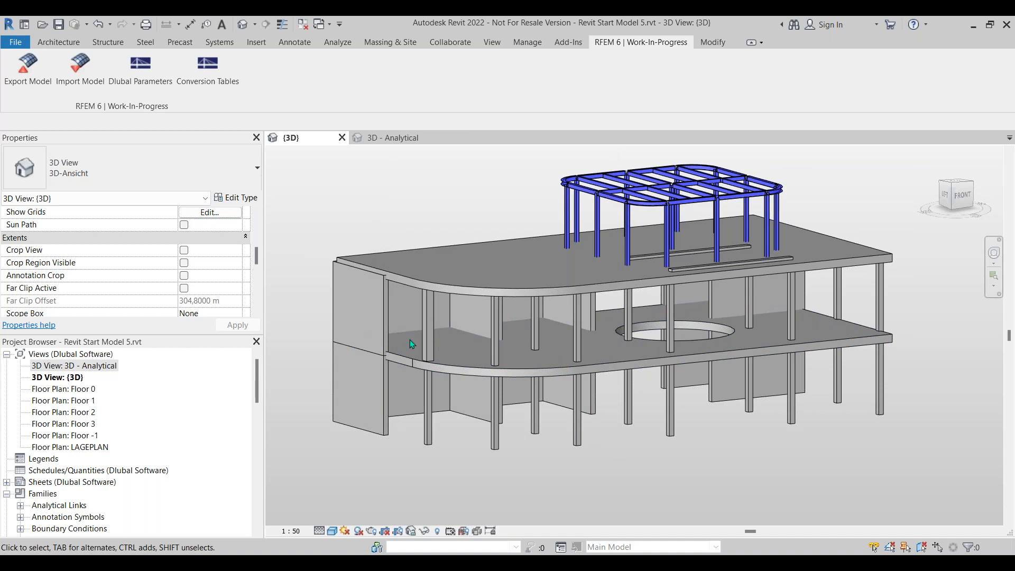
Step: Examine the imported cross beams of the steel roof frame and check the type of the upper corner column
{"action": "middle_click_drag", "start_coordinate": [744, 199], "coordinate": [653, 296], "text": "shift"}
{"action": "scroll", "coordinate": [670, 165], "scroll_direction": "up", "scroll_amount": 4}
{"action": "scroll", "coordinate": [568, 291], "scroll_direction": "up", "scroll_amount": 3}
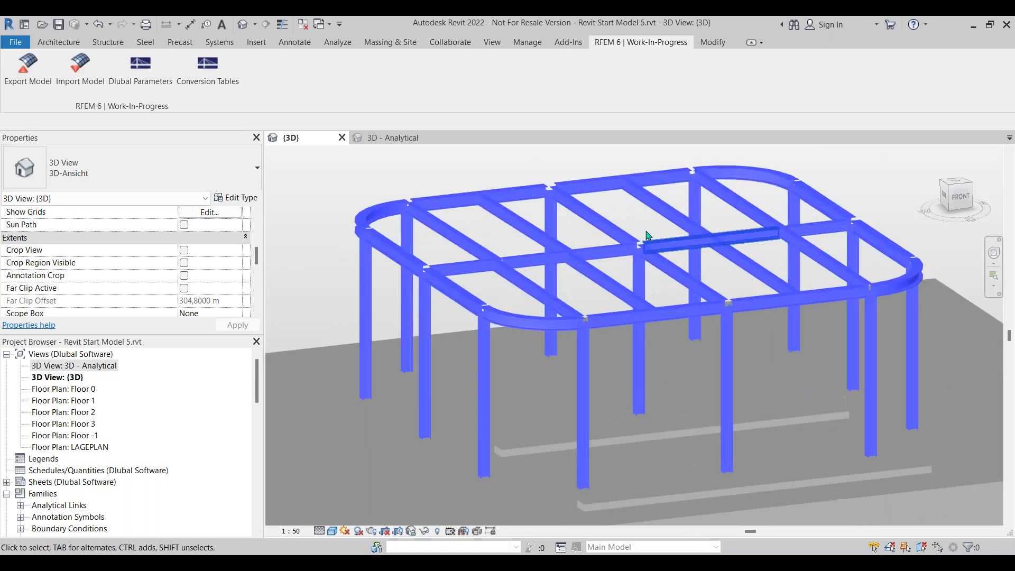
{"action": "scroll", "coordinate": [531, 291], "scroll_direction": "down", "scroll_amount": 4}
{"action": "middle_click_drag", "start_coordinate": [276, 485], "coordinate": [519, 343]}
{"action": "scroll", "coordinate": [448, 283], "scroll_direction": "up", "scroll_amount": 2}
{"action": "left_click", "coordinate": [486, 322]}
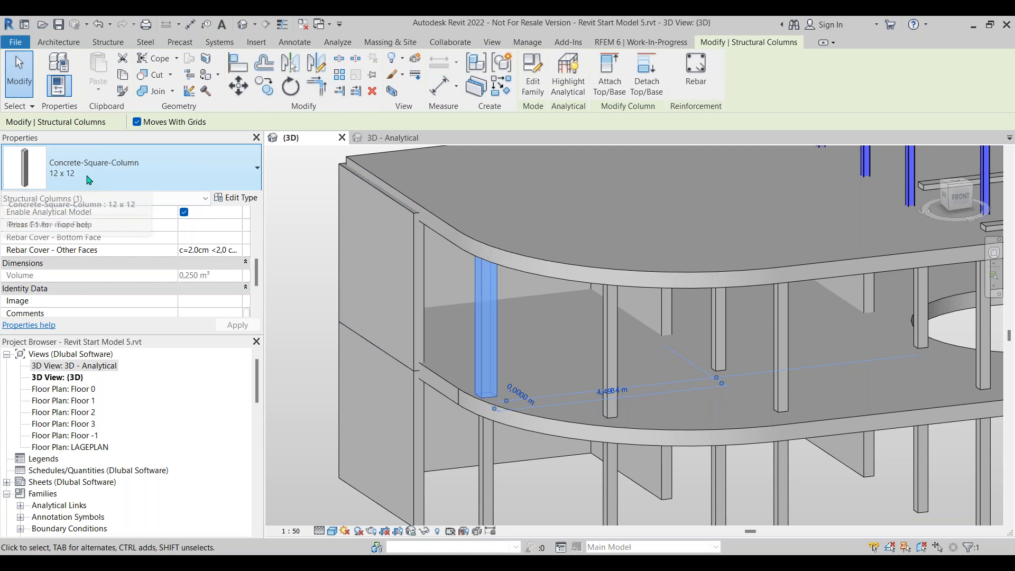
{"action": "scroll", "coordinate": [569, 308], "scroll_direction": "down", "scroll_amount": 5}
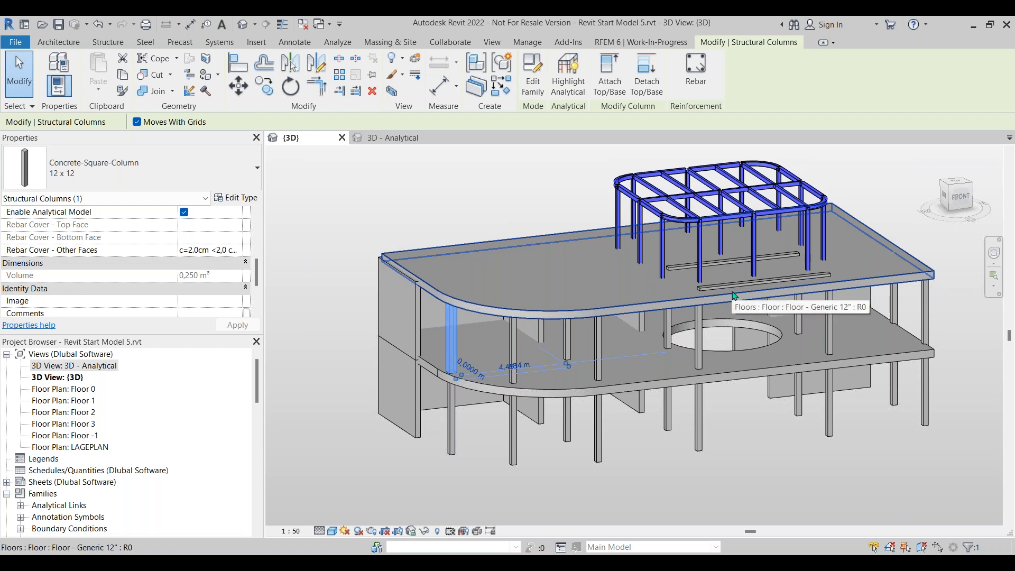
{"action": "scroll", "coordinate": [740, 296], "scroll_direction": "down", "scroll_amount": 1}
{"action": "middle_click_drag", "start_coordinate": [767, 326], "coordinate": [727, 334]}
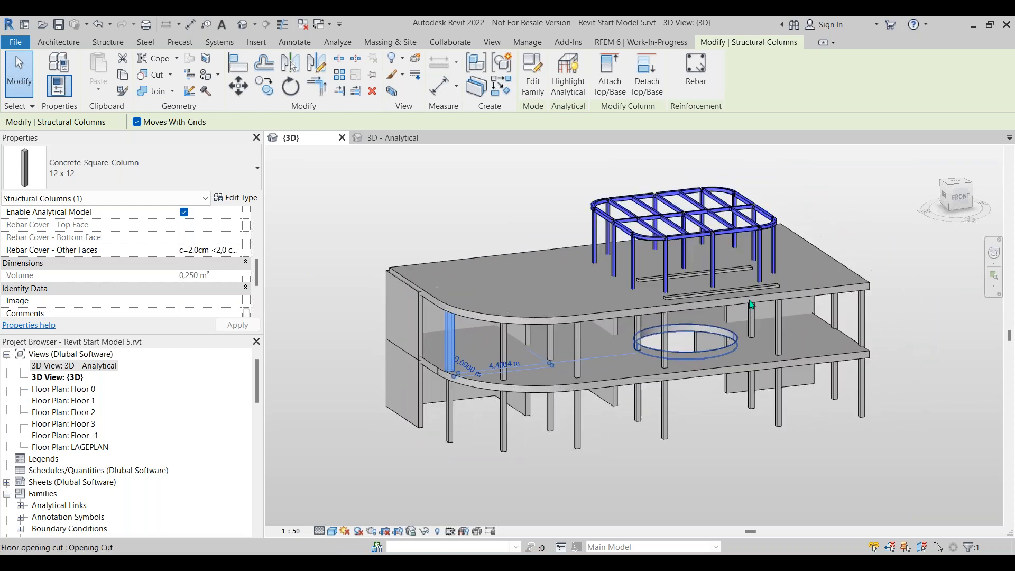
Step: Delete all elements of the building model in the {3D} view
{"action": "left_click", "coordinate": [895, 296]}
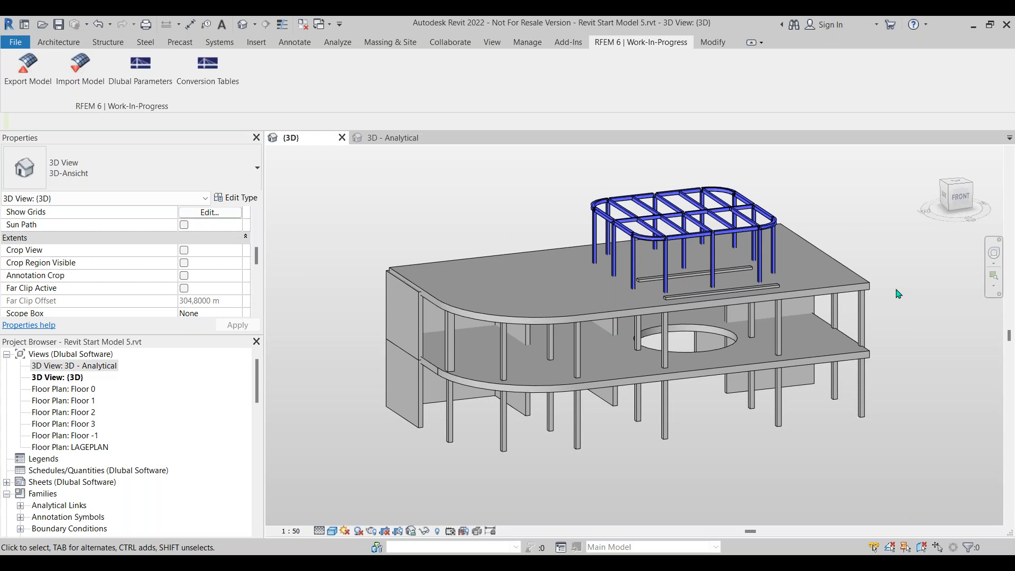
{"action": "mouse_move", "coordinate": [896, 183]}
{"action": "left_mouse_down"}
{"action": "mouse_move", "coordinate": [592, 400]}
{"action": "mouse_move", "coordinate": [355, 487]}
{"action": "left_mouse_up"}
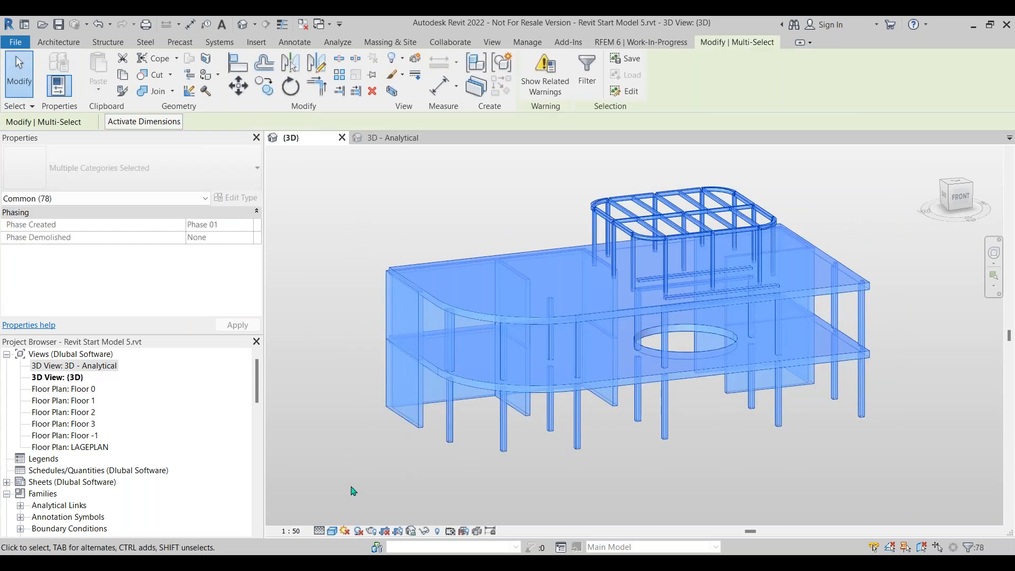
{"action": "key", "text": "Delete"}
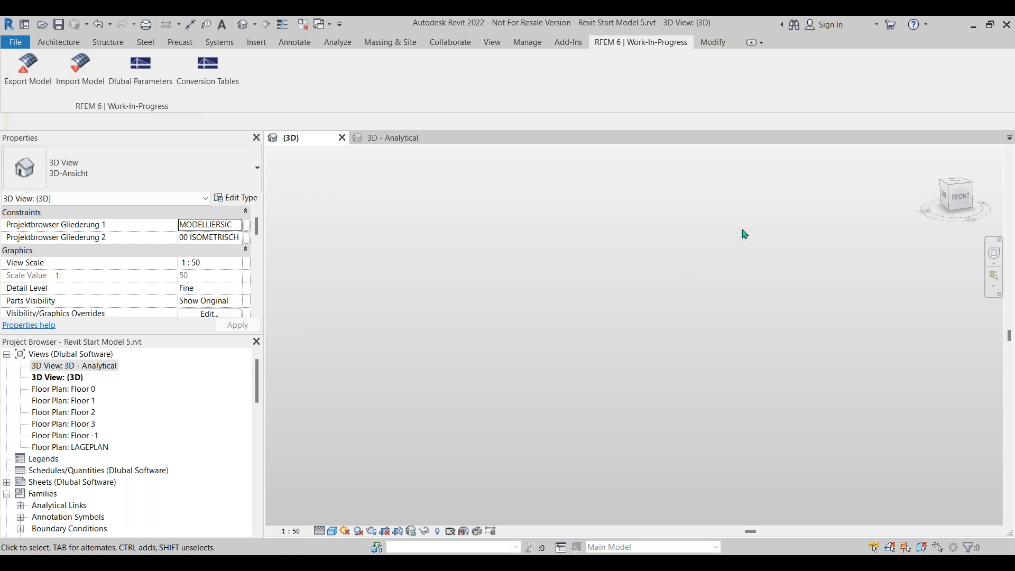
Step: Start another import of the RFEM model into the emptied Revit project with the Update existing structure option
{"action": "left_click", "coordinate": [29, 69]}
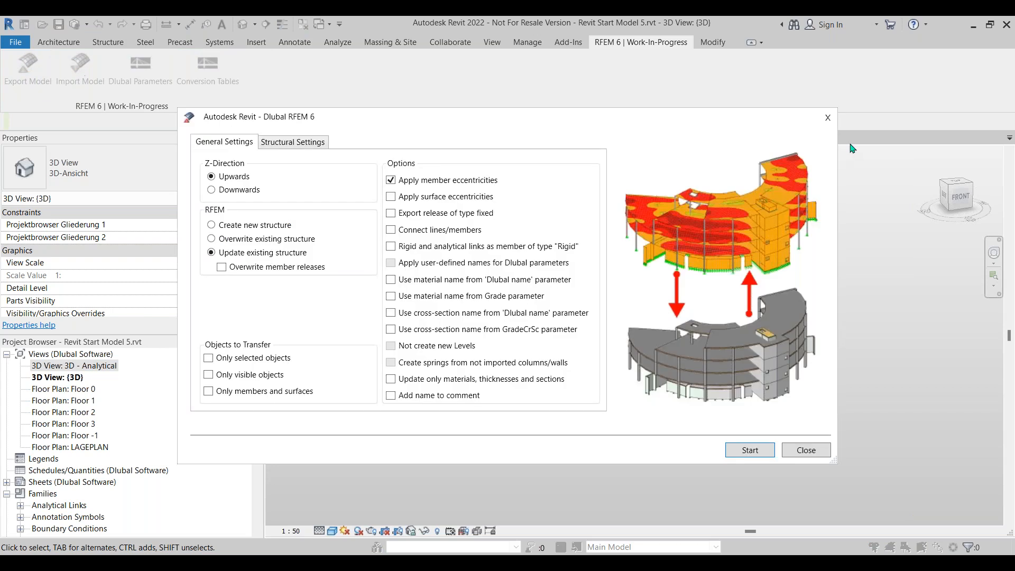
{"action": "left_click", "coordinate": [828, 113]}
{"action": "left_click", "coordinate": [96, 75]}
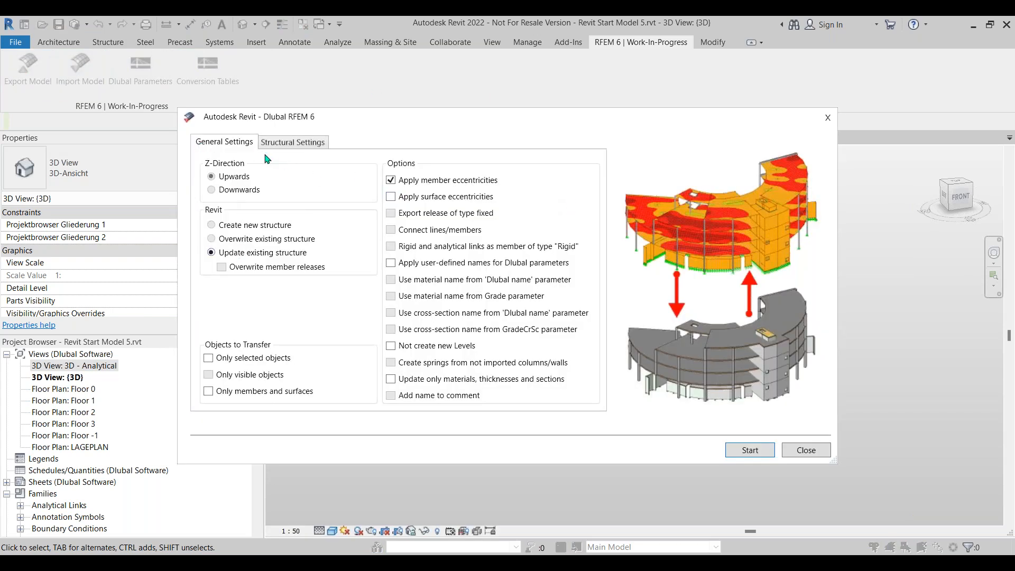
{"action": "left_click", "coordinate": [729, 446]}
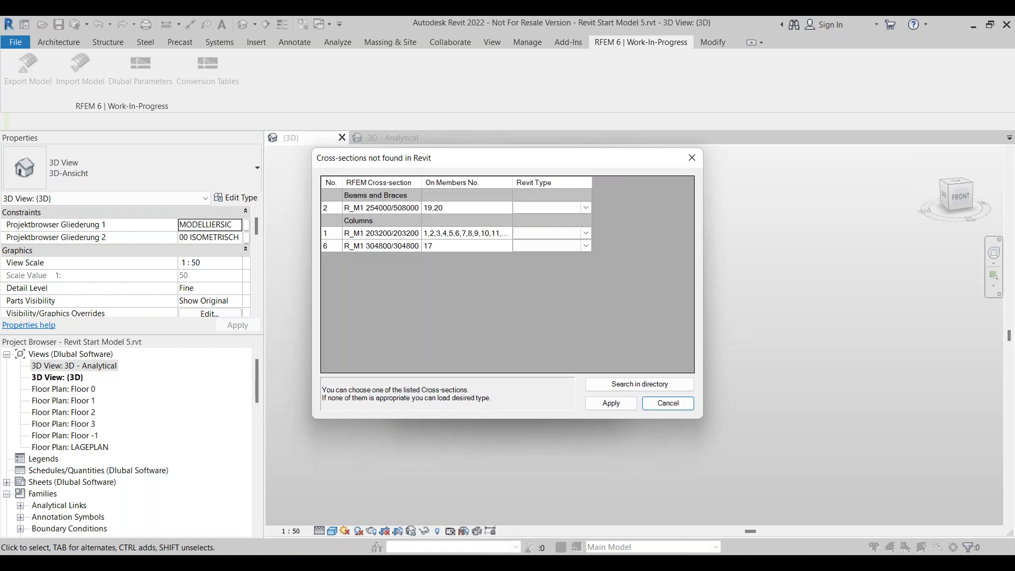
Step: Map the missing sections to Revit types 10 x 20 for the beams and 8 x 8 and 12 x 12 for the columns, and finish the import
{"action": "left_click", "coordinate": [585, 207]}
{"action": "left_click", "coordinate": [555, 237]}
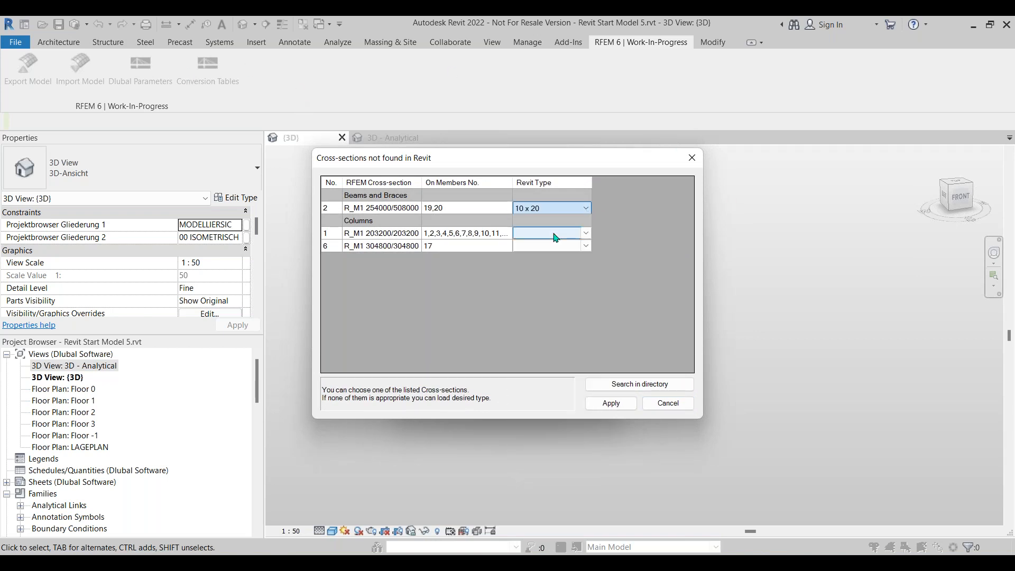
{"action": "left_click", "coordinate": [555, 234]}
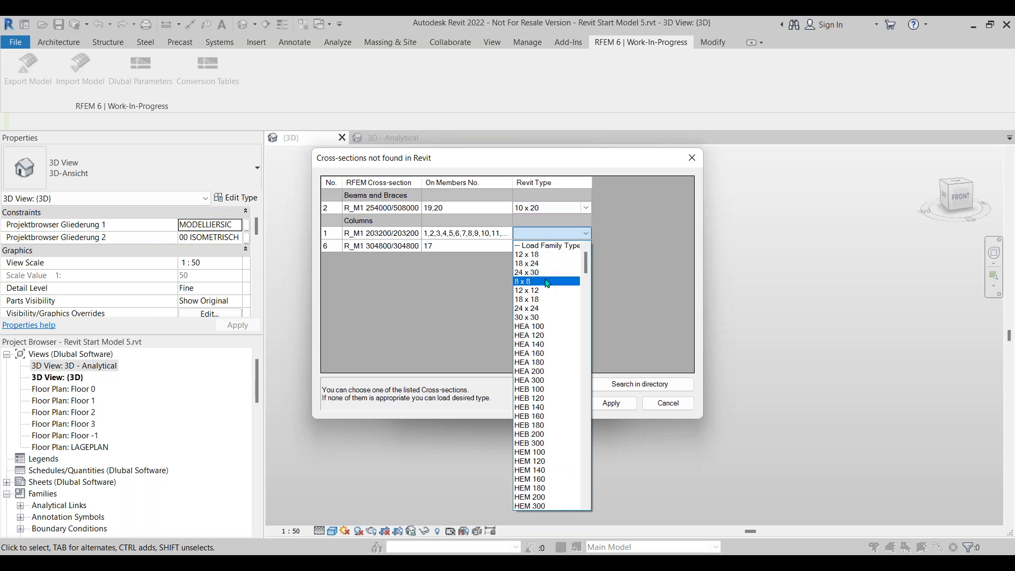
{"action": "left_click", "coordinate": [547, 281]}
{"action": "left_click", "coordinate": [587, 246]}
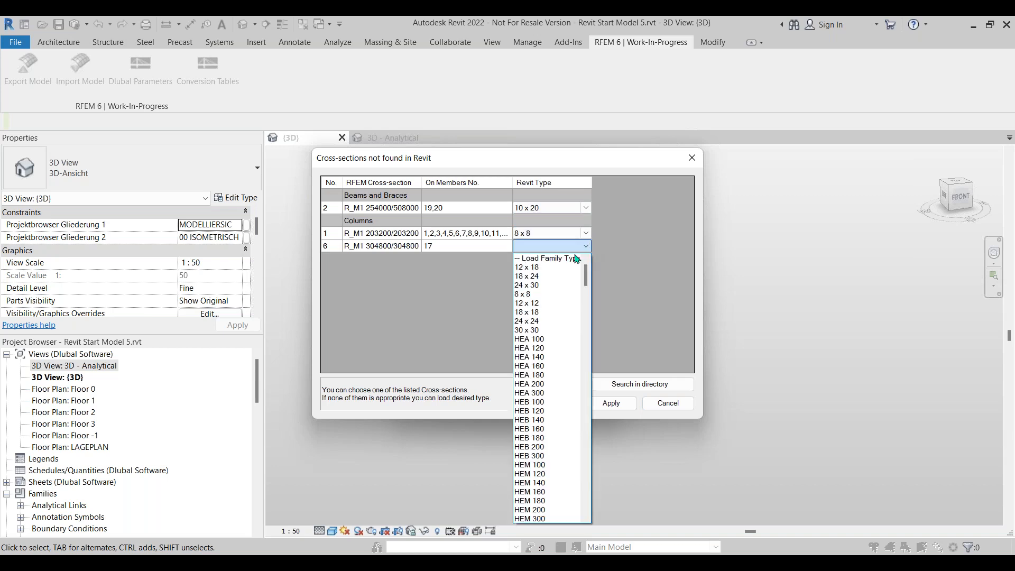
{"action": "left_click", "coordinate": [550, 303]}
{"action": "left_click", "coordinate": [611, 402]}
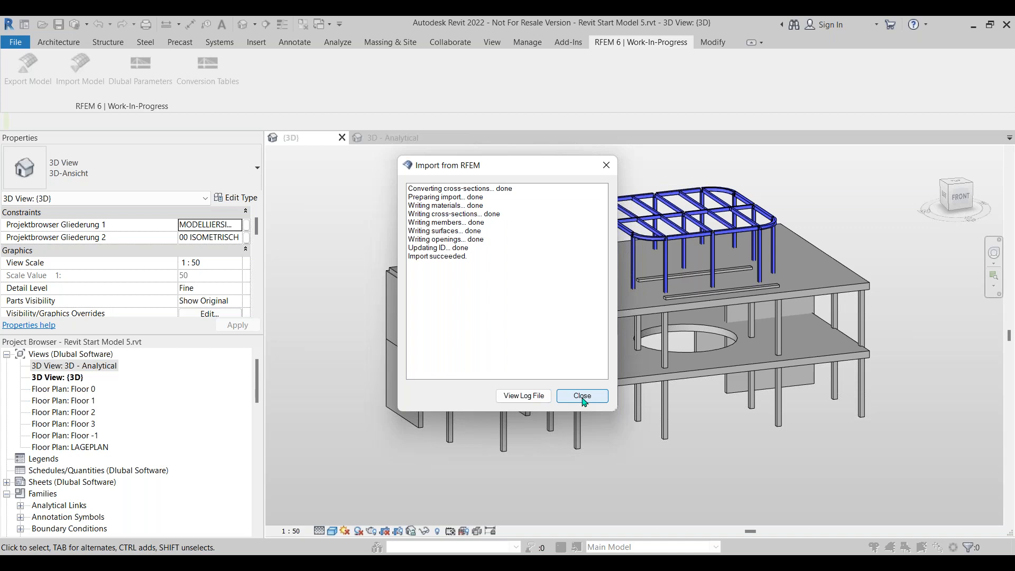
{"action": "left_click", "coordinate": [582, 396]}
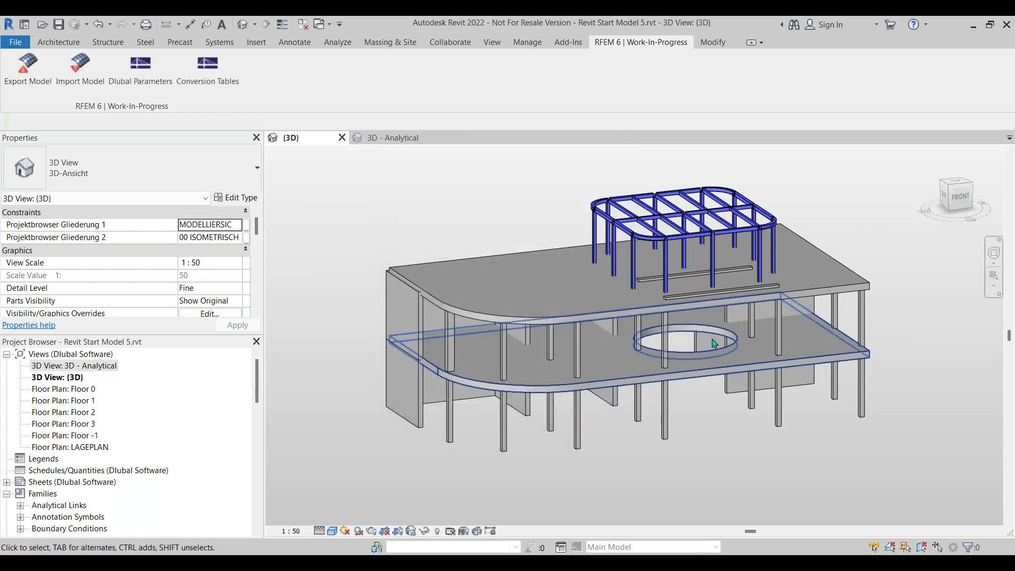
Step: Inspect the position of the two concrete 10 x 20 beams at the upper slab beneath the steel frame
{"action": "scroll", "coordinate": [655, 354], "scroll_direction": "up", "scroll_amount": 2}
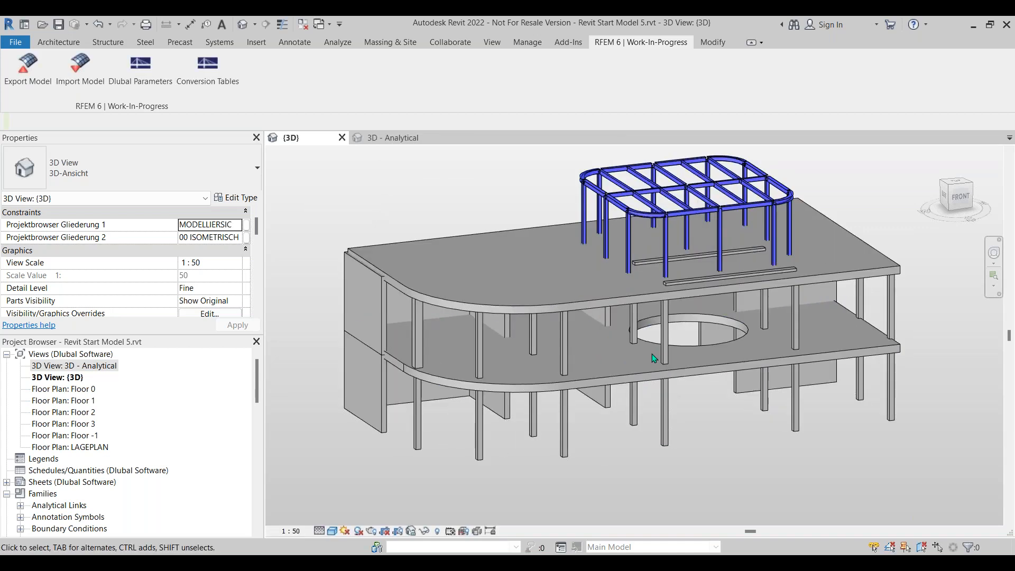
{"action": "scroll", "coordinate": [724, 286], "scroll_direction": "up", "scroll_amount": 2}
{"action": "middle_click_drag", "start_coordinate": [707, 341], "coordinate": [696, 316], "text": "shift"}
{"action": "scroll", "coordinate": [698, 307], "scroll_direction": "up", "scroll_amount": 2}
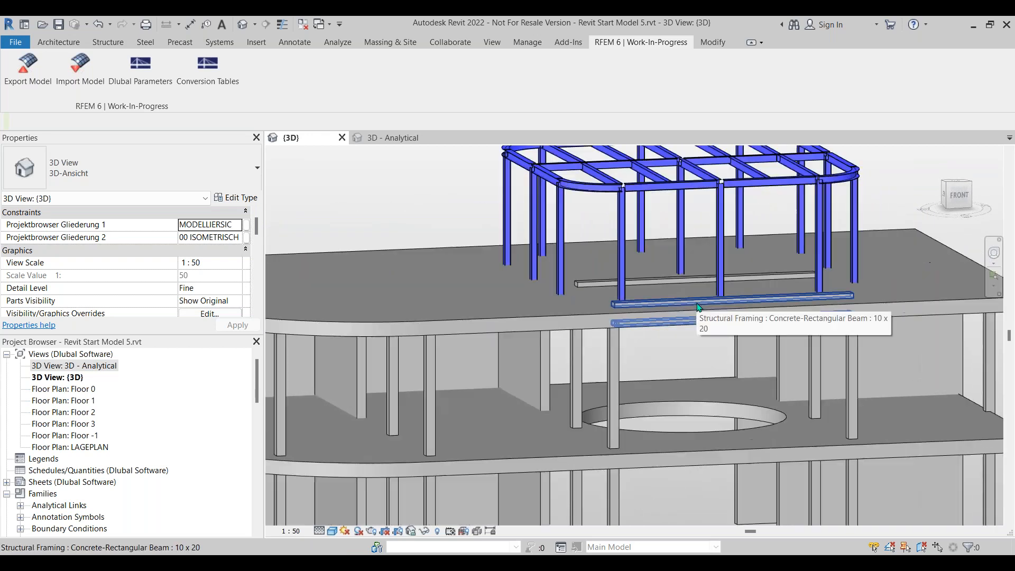
{"action": "scroll", "coordinate": [699, 305], "scroll_direction": "up", "scroll_amount": 2}
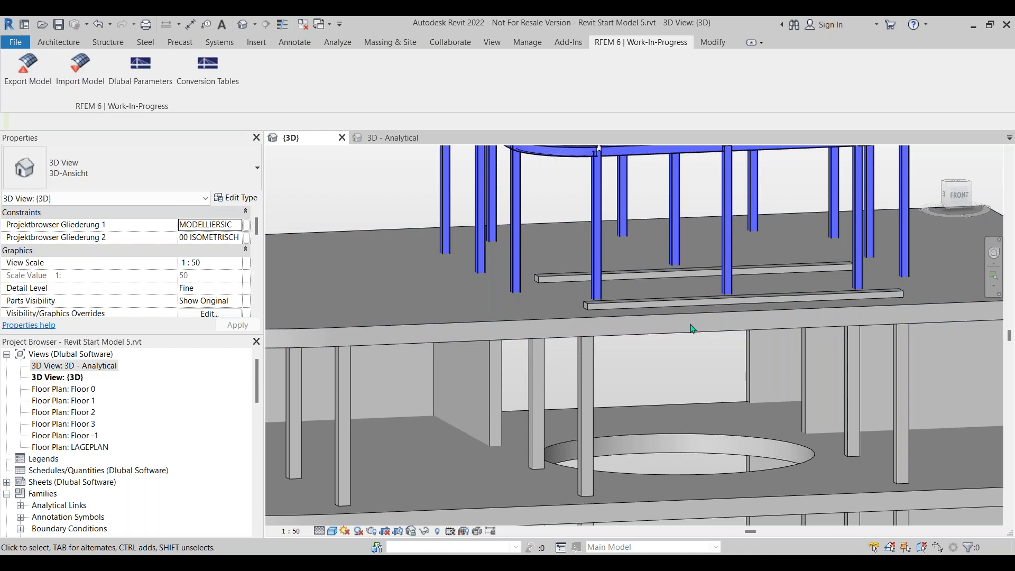
{"action": "scroll", "coordinate": [638, 313], "scroll_direction": "up", "scroll_amount": 1}
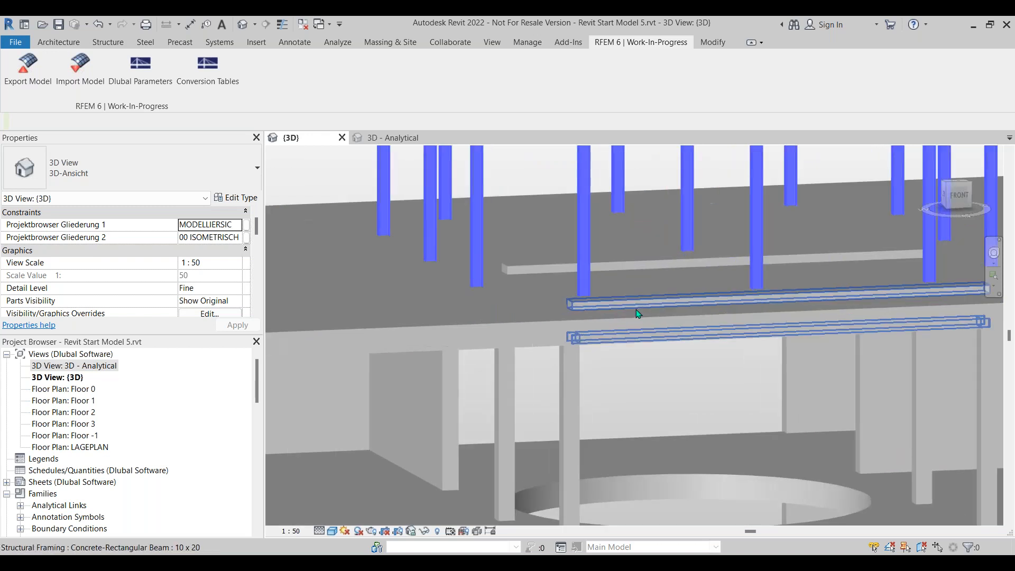
{"action": "middle_click_drag", "start_coordinate": [778, 367], "coordinate": [541, 317]}
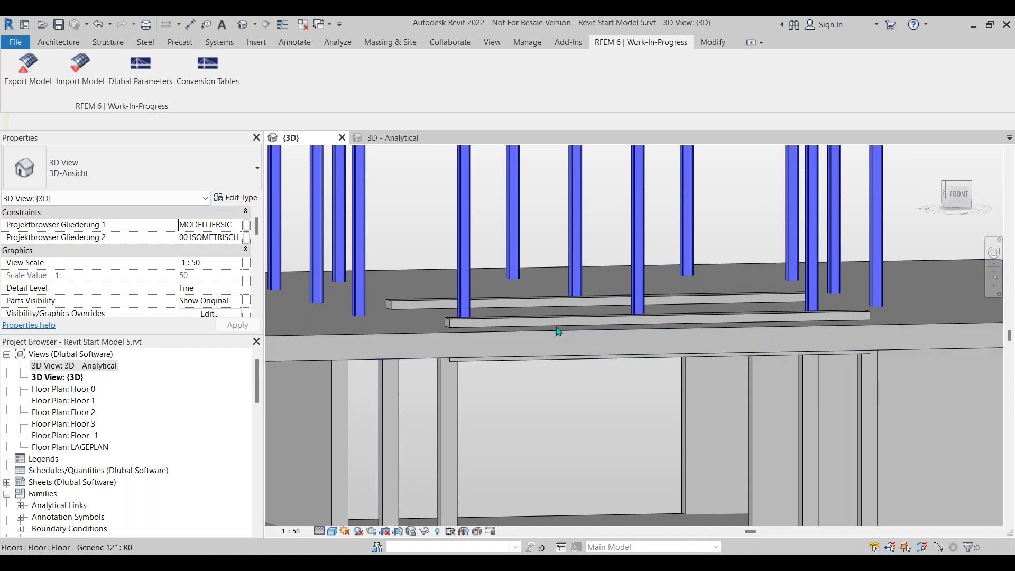
{"action": "key", "text": "super+Tab"}
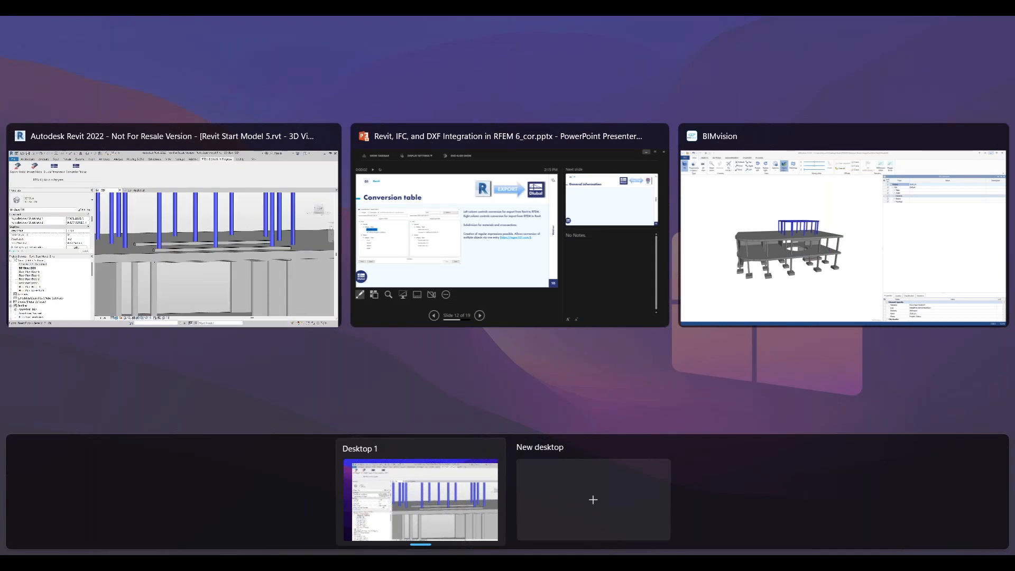
{"action": "key", "text": "Escape"}
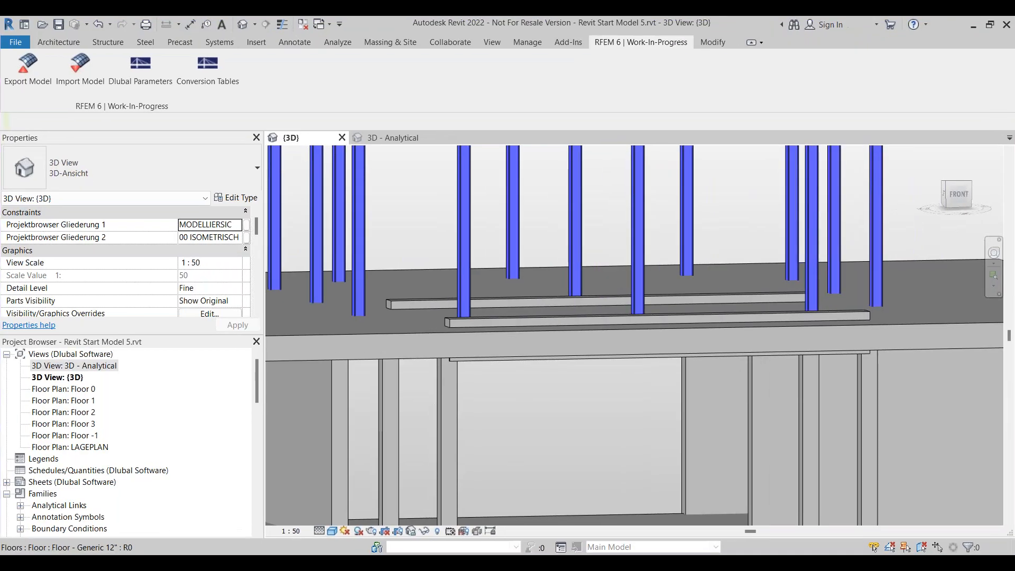
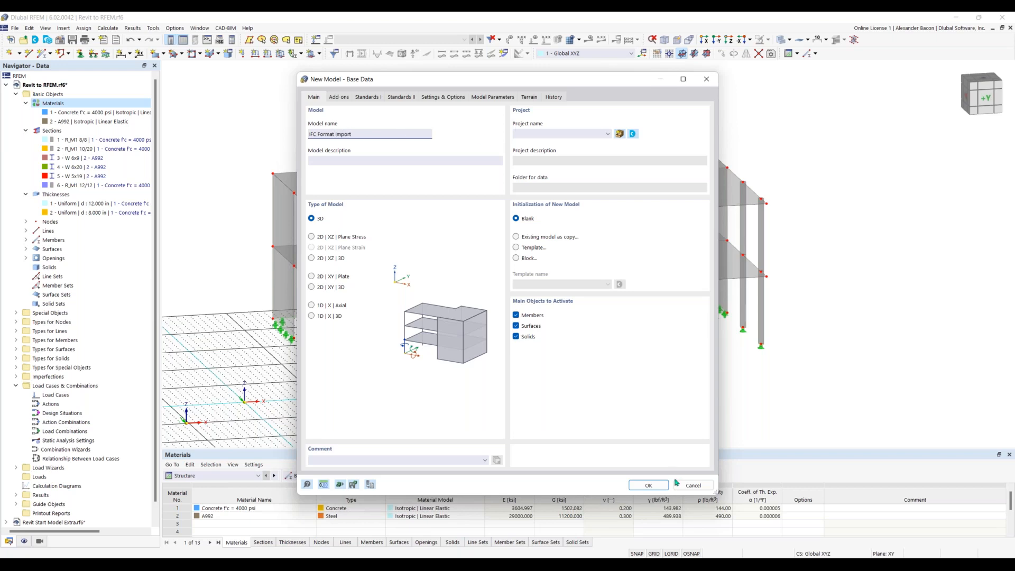
Step: In RFEM, create the blank 3D model IFC Format Import with members, surfaces and solids activated
{"action": "left_click", "coordinate": [647, 485]}
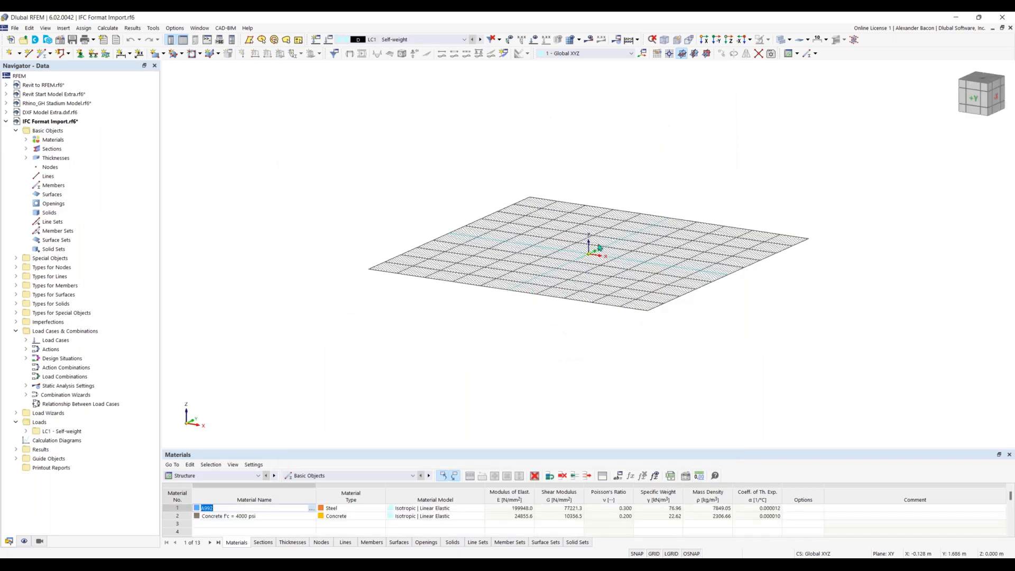
{"action": "middle_click_drag", "start_coordinate": [601, 256], "coordinate": [579, 265]}
{"action": "scroll", "coordinate": [576, 264], "scroll_direction": "up", "scroll_amount": 3}
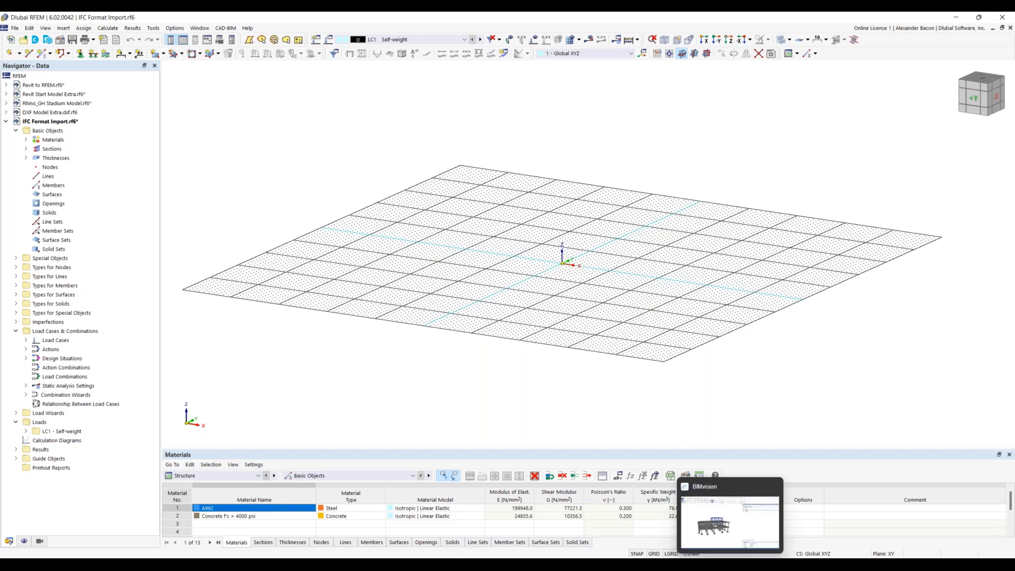
Step: Switch to BIMvision and examine the building in Revit Start Model.ifc from several angles
{"action": "left_click", "coordinate": [729, 564]}
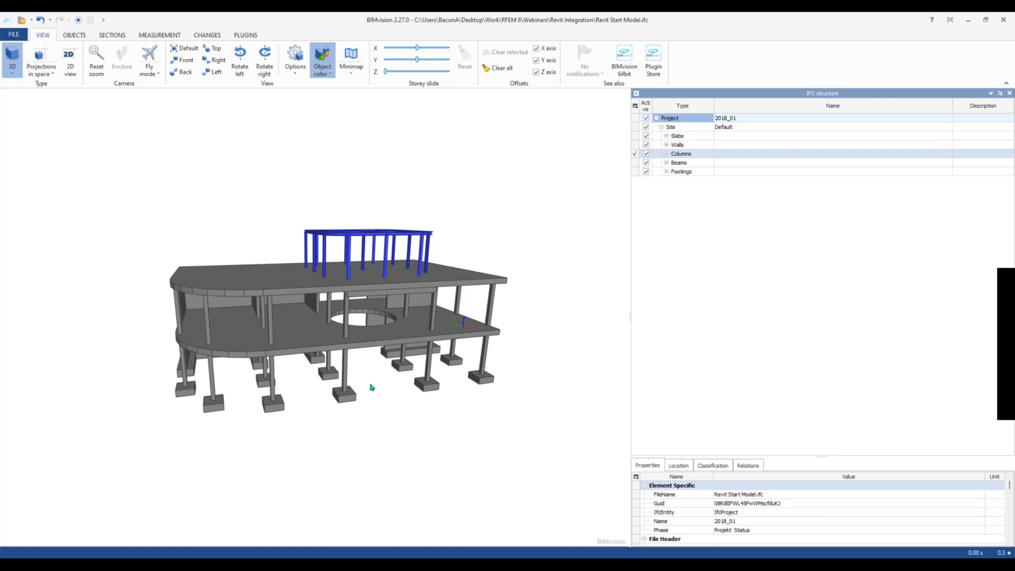
{"action": "left_click_drag", "start_coordinate": [362, 384], "coordinate": [397, 379]}
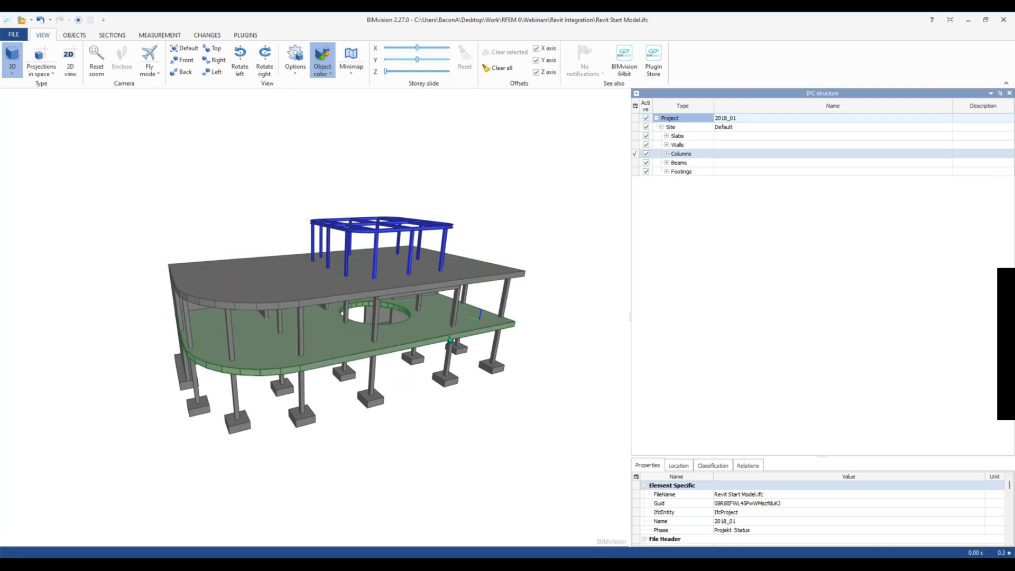
{"action": "left_click_drag", "start_coordinate": [395, 303], "coordinate": [422, 349]}
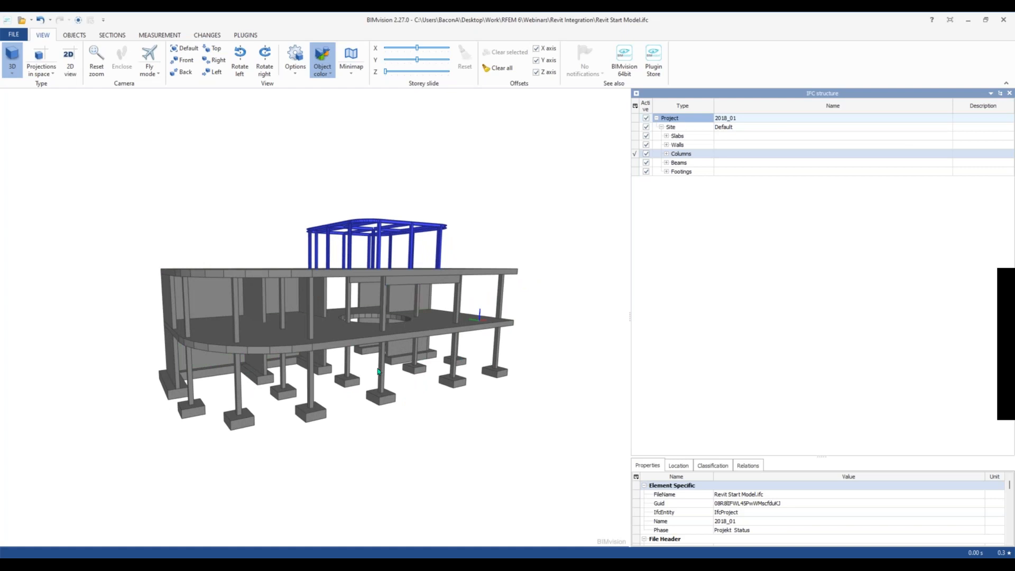
{"action": "left_click_drag", "start_coordinate": [403, 365], "coordinate": [363, 294]}
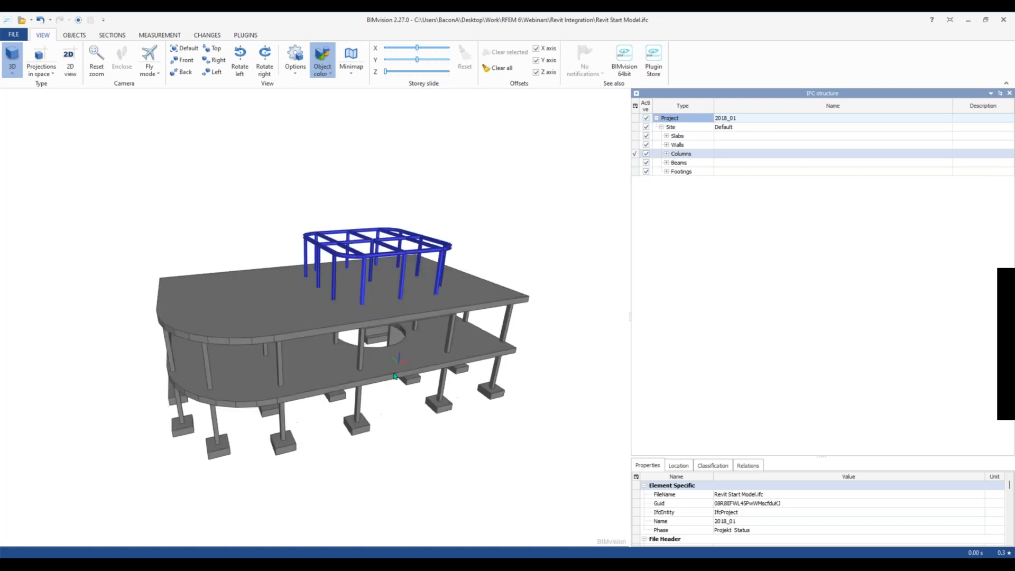
Step: Inspect a steel column's type and material, then a concrete column and the slabs group in the IFC structure
{"action": "left_click", "coordinate": [364, 294]}
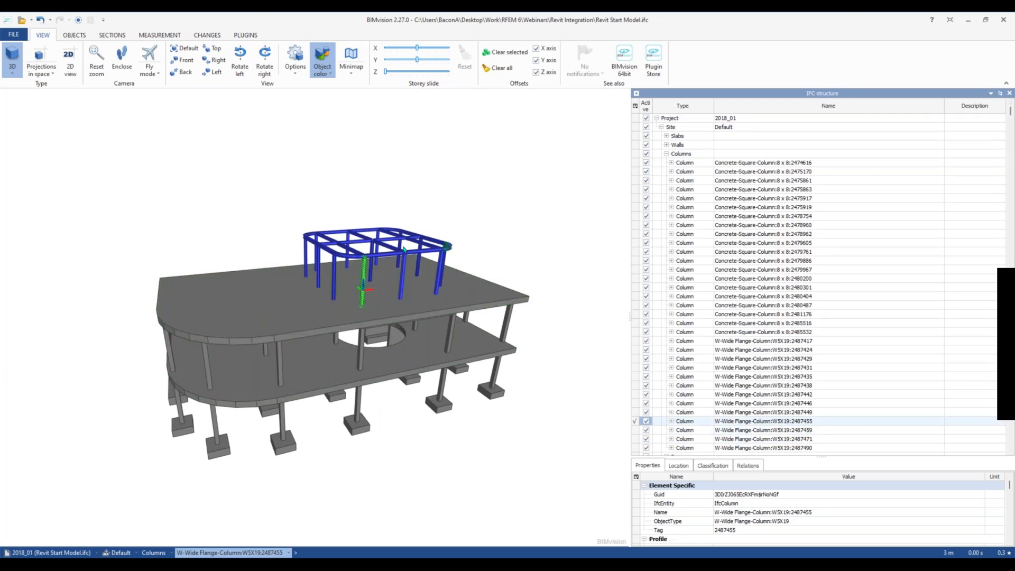
{"action": "left_click", "coordinate": [671, 421]}
{"action": "left_click", "coordinate": [676, 431]}
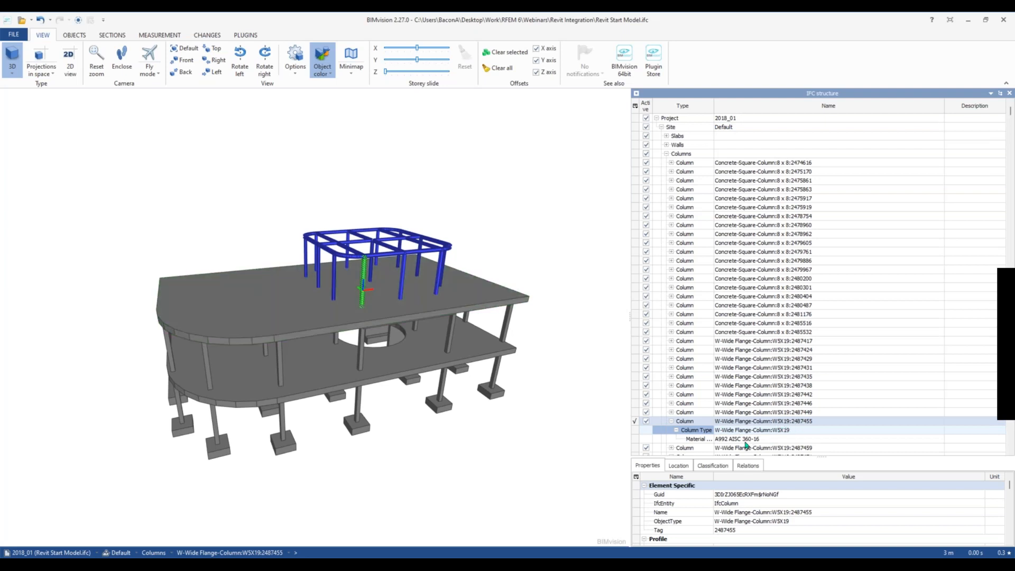
{"action": "left_click", "coordinate": [742, 441]}
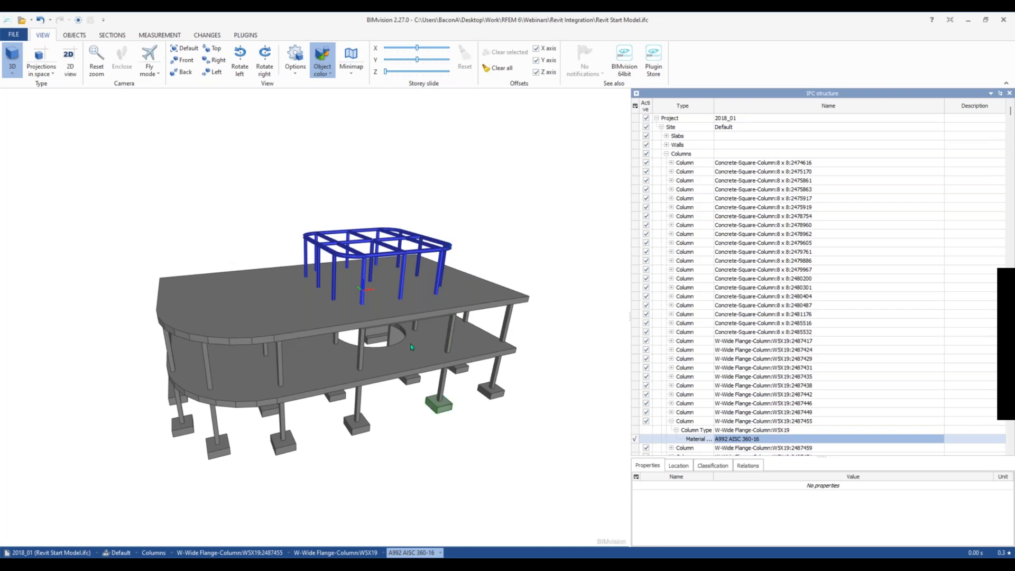
{"action": "left_click", "coordinate": [451, 329]}
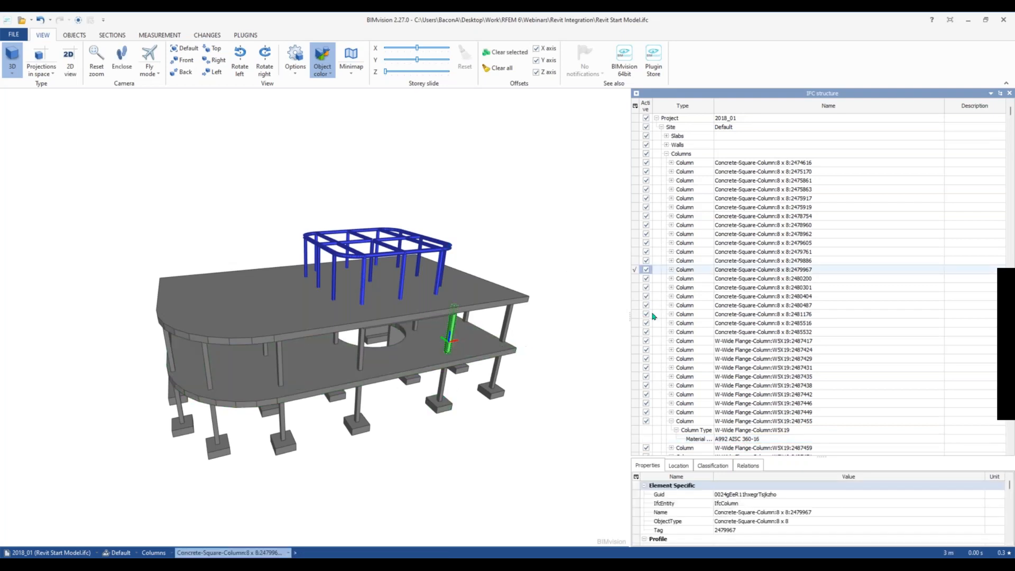
{"action": "left_click", "coordinate": [667, 136]}
{"action": "left_click", "coordinate": [465, 212]}
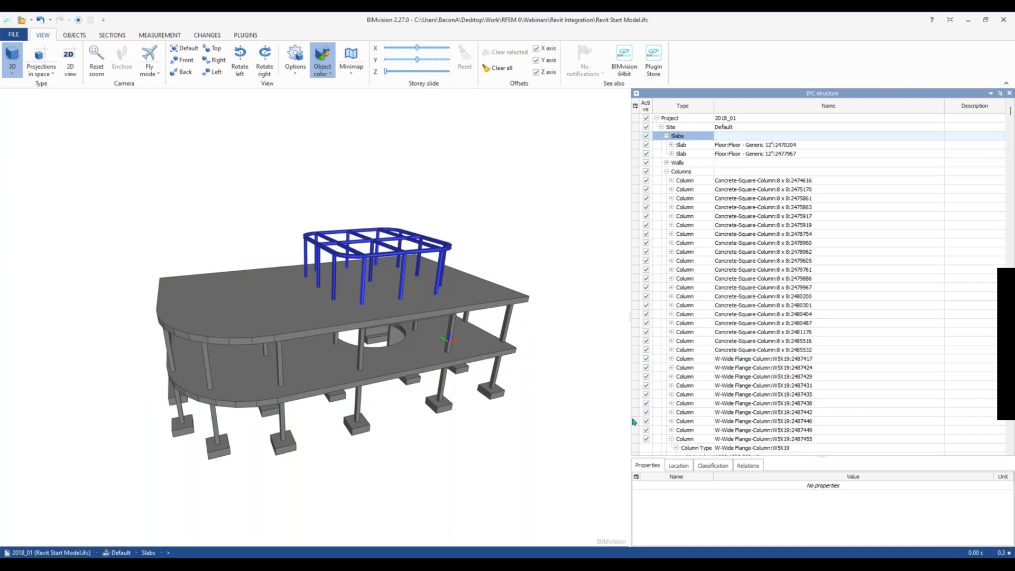
Step: Switch to RFEM and open Revit Start Model.ifc for IFC import
{"action": "mouse_move", "coordinate": [708, 563]}
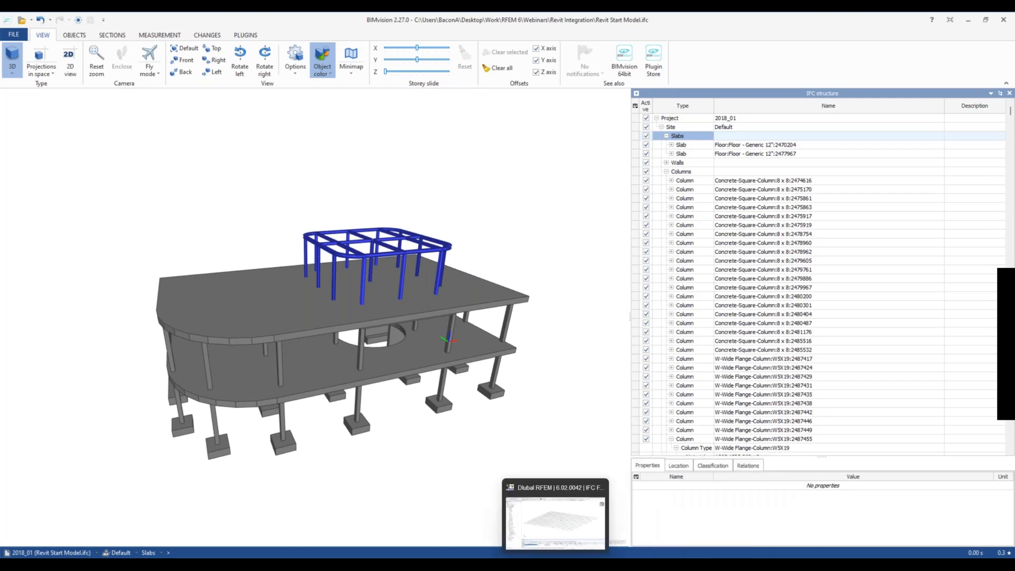
{"action": "left_click", "coordinate": [555, 563]}
{"action": "middle_click_drag", "start_coordinate": [597, 267], "coordinate": [577, 271]}
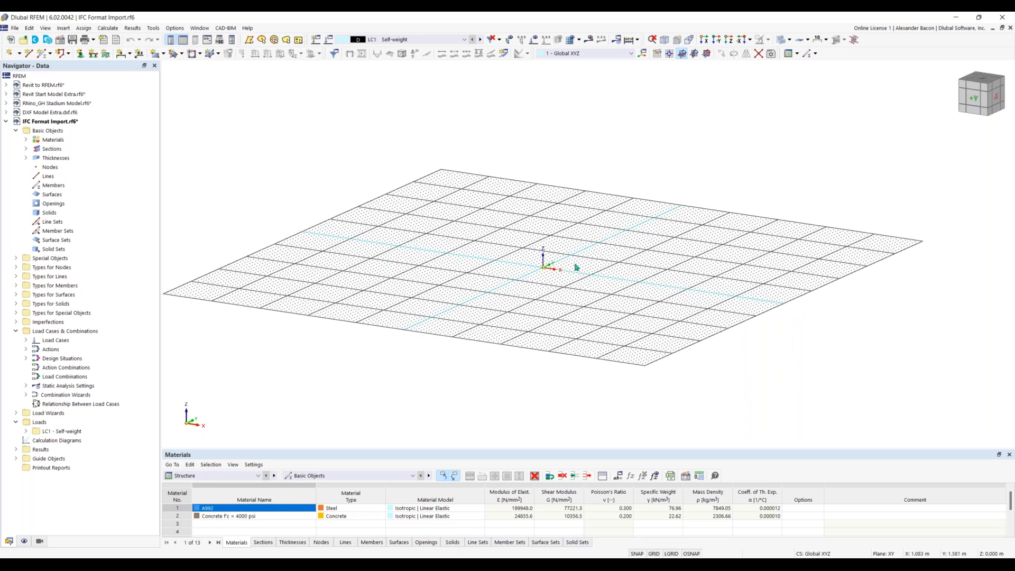
{"action": "scroll", "coordinate": [443, 251], "scroll_direction": "down", "scroll_amount": 1}
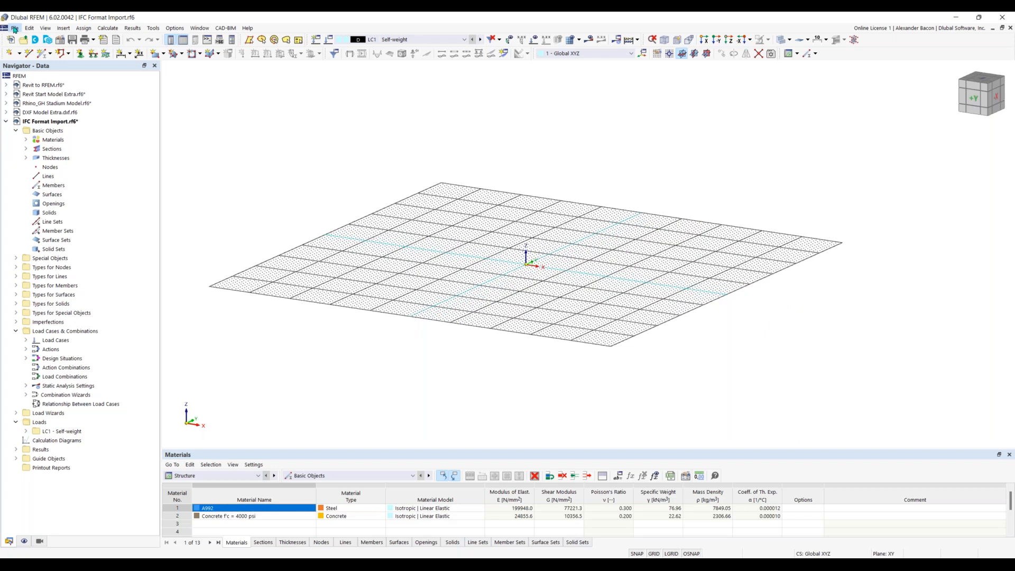
{"action": "left_click", "coordinate": [15, 28]}
{"action": "mouse_move", "coordinate": [159, 268]}
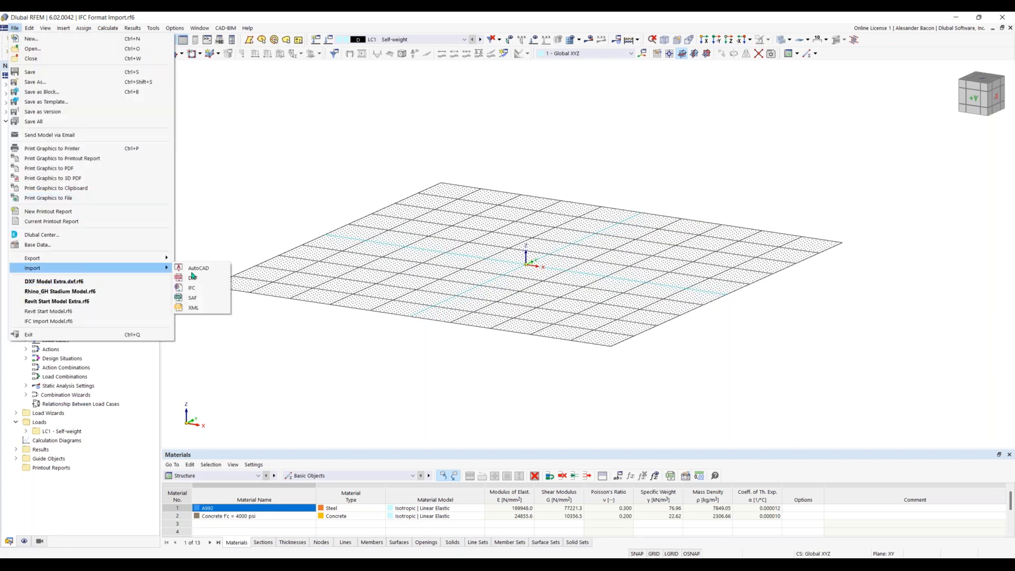
{"action": "left_click", "coordinate": [209, 288]}
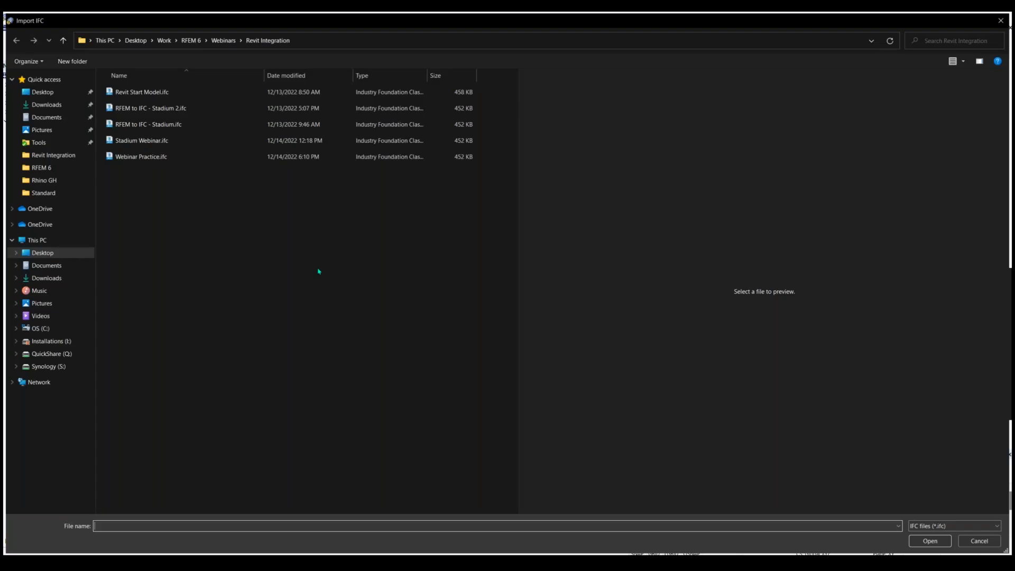
{"action": "left_click", "coordinate": [134, 88]}
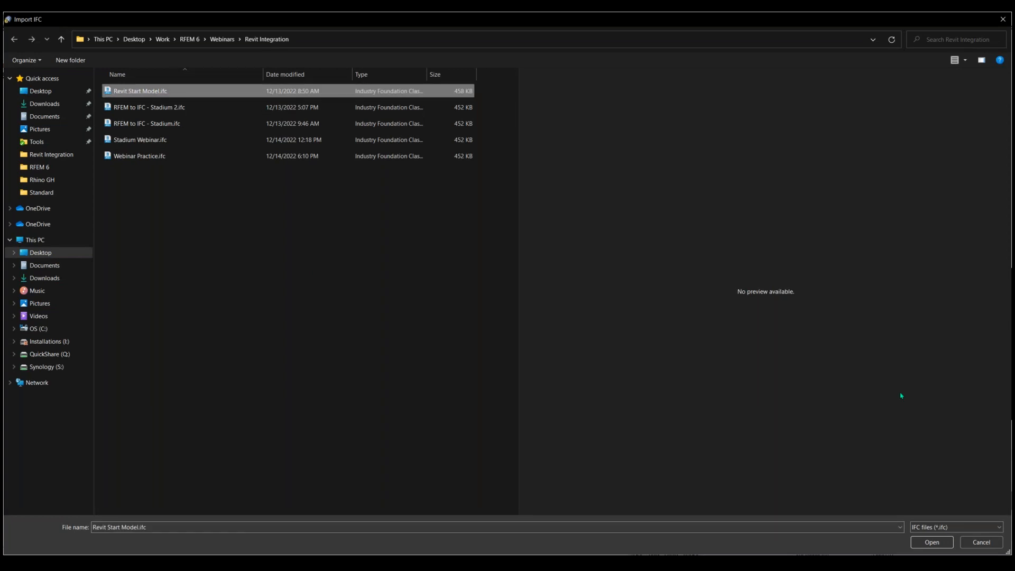
{"action": "left_click", "coordinate": [940, 542]}
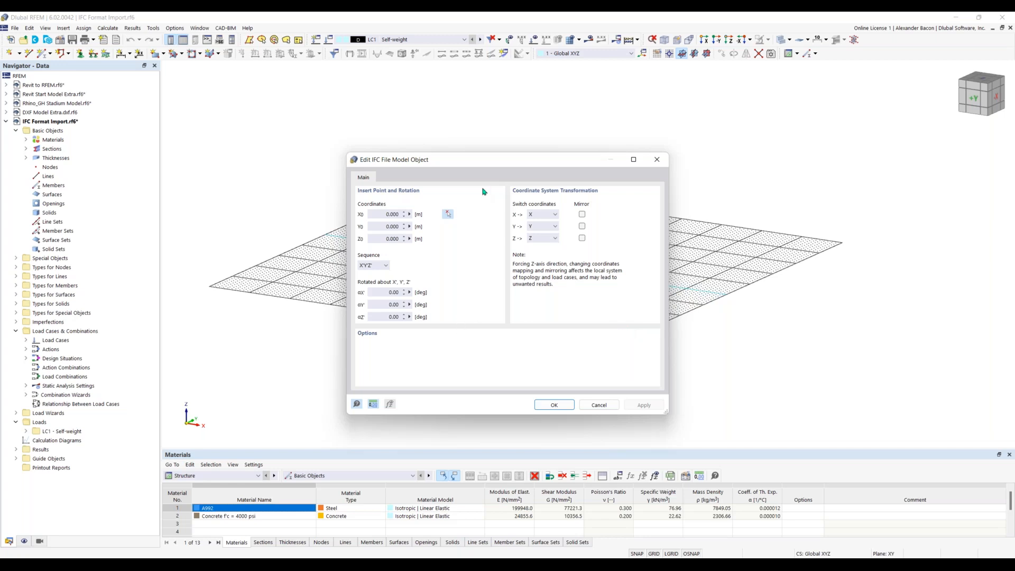
Step: Accept the insertion point at 0.000 m on all axes with default rotation and axis mapping, and complete the IFC import
{"action": "left_click_drag", "start_coordinate": [493, 159], "coordinate": [483, 147]}
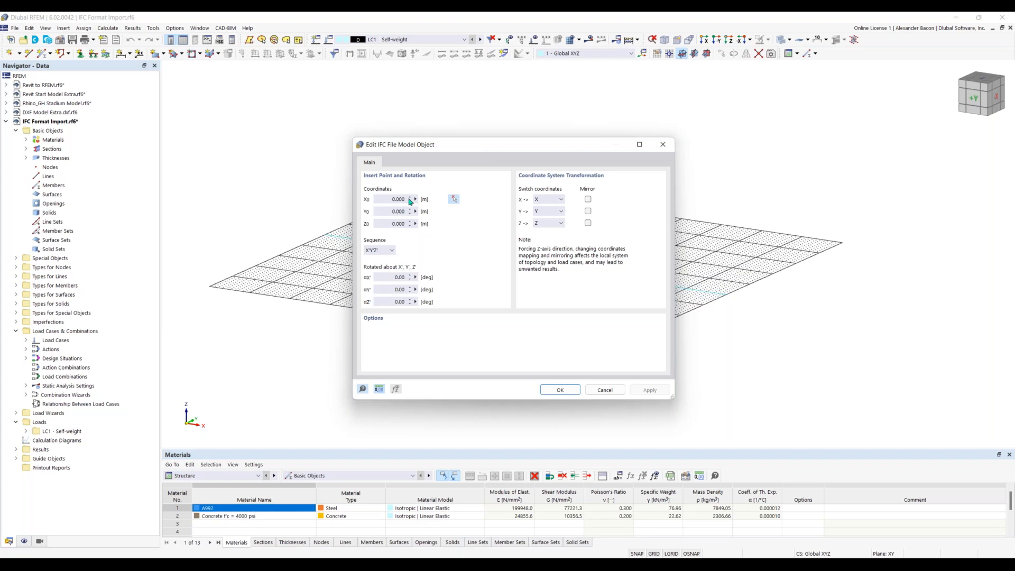
{"action": "left_click", "coordinate": [391, 199]}
{"action": "left_click", "coordinate": [389, 211]}
{"action": "left_click", "coordinate": [393, 224]}
{"action": "left_click", "coordinate": [453, 200]}
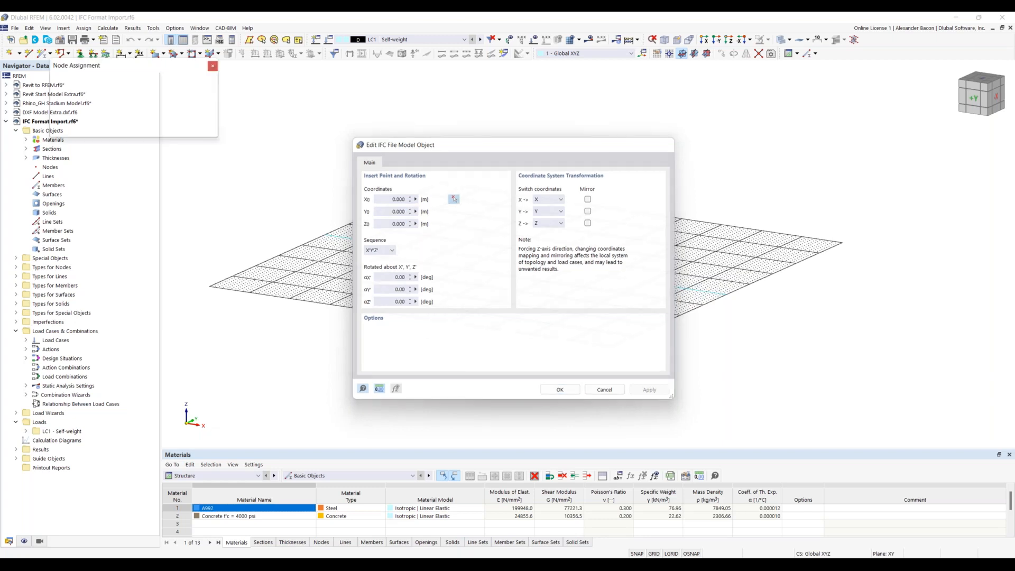
{"action": "key", "text": "Escape"}
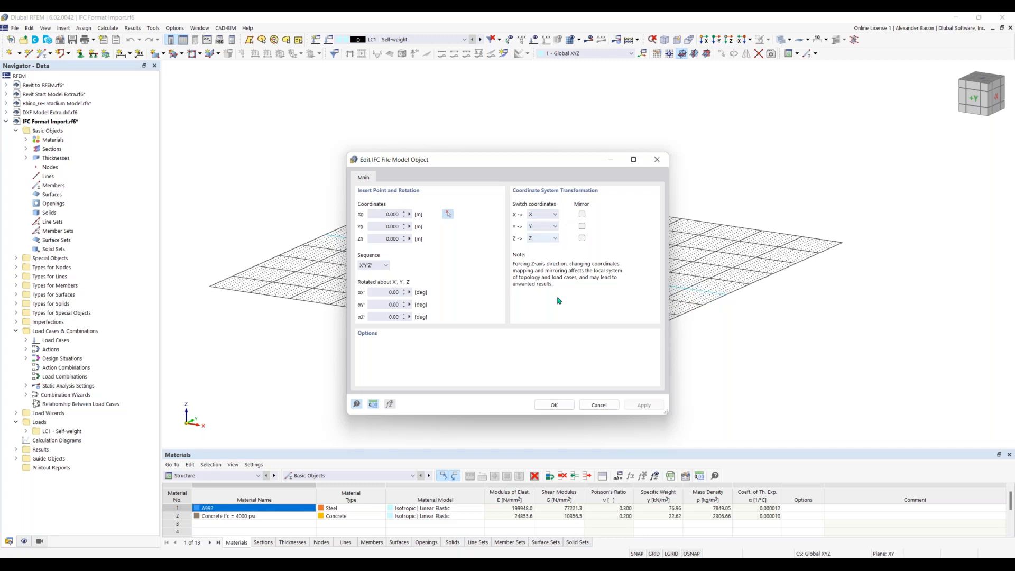
{"action": "left_click", "coordinate": [556, 407]}
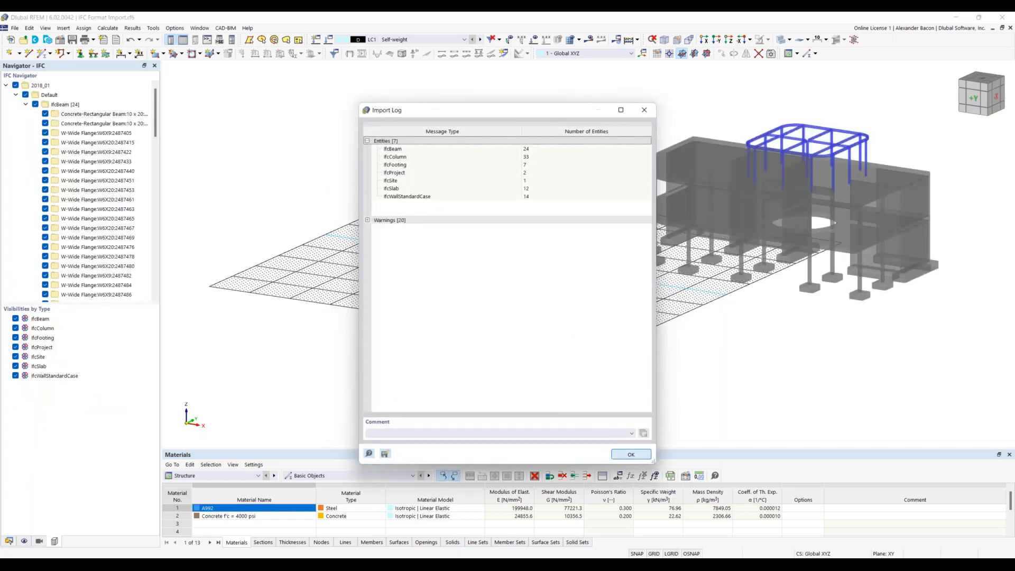
{"action": "left_click", "coordinate": [630, 454]}
Step: Hide the work plane grid around the imported IFC building model
{"action": "middle_click_drag", "start_coordinate": [687, 342], "coordinate": [500, 347]}
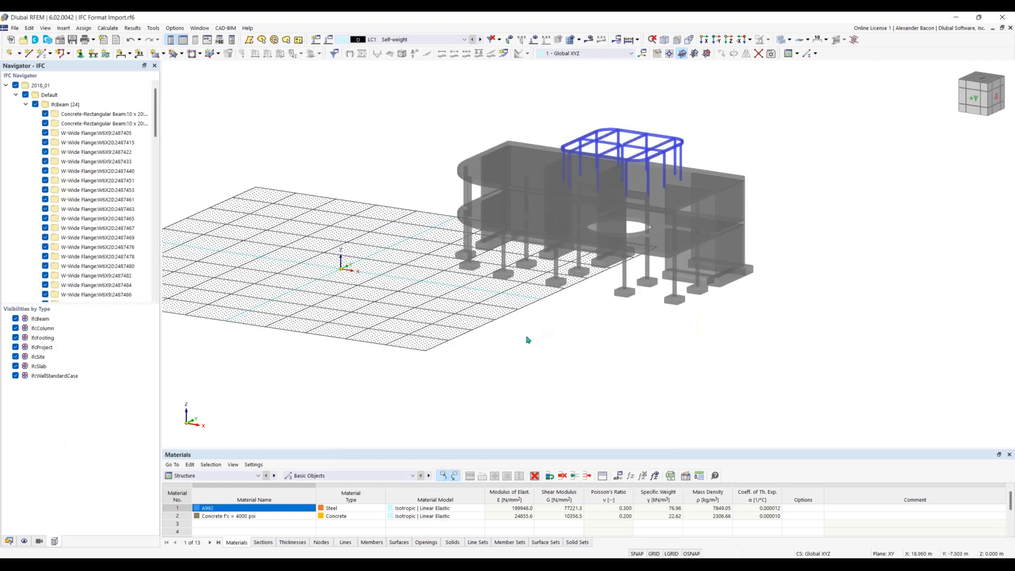
{"action": "middle_click_drag", "start_coordinate": [547, 303], "coordinate": [563, 348], "text": "ctrl"}
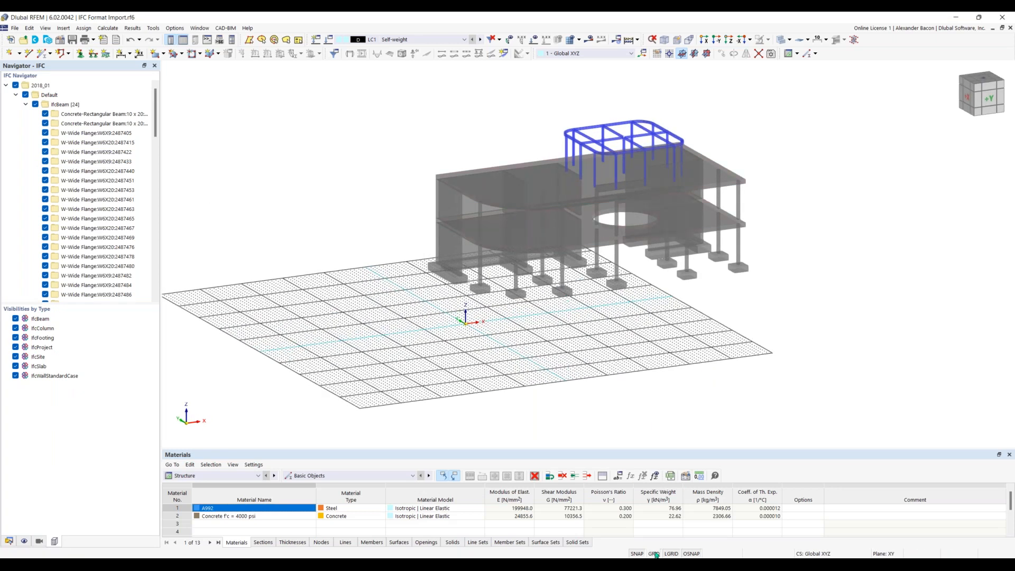
{"action": "left_click", "coordinate": [654, 554]}
{"action": "scroll", "coordinate": [639, 311], "scroll_direction": "up", "scroll_amount": 5}
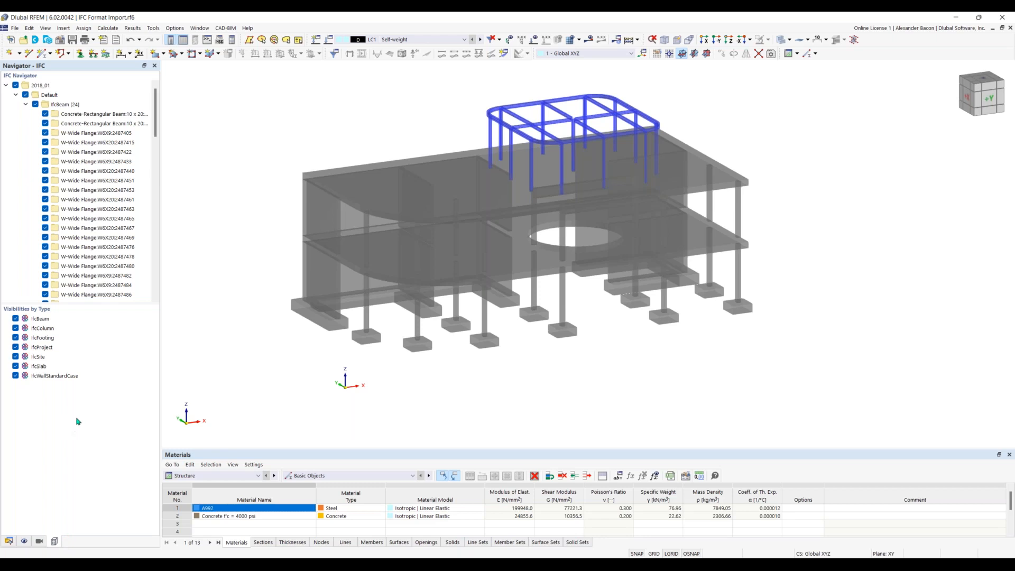
Step: Check the IfcSlab, IfcColumn and IfcFooting objects by switching each type's visibility off and back on
{"action": "left_click", "coordinate": [15, 367]}
{"action": "left_click", "coordinate": [15, 366]}
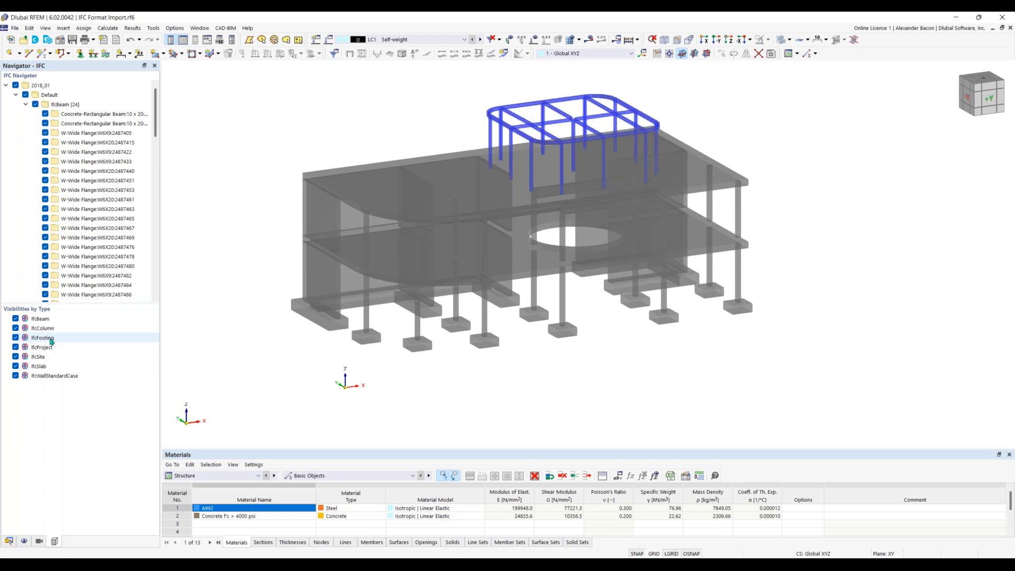
{"action": "left_click", "coordinate": [16, 329]}
{"action": "left_click", "coordinate": [16, 328]}
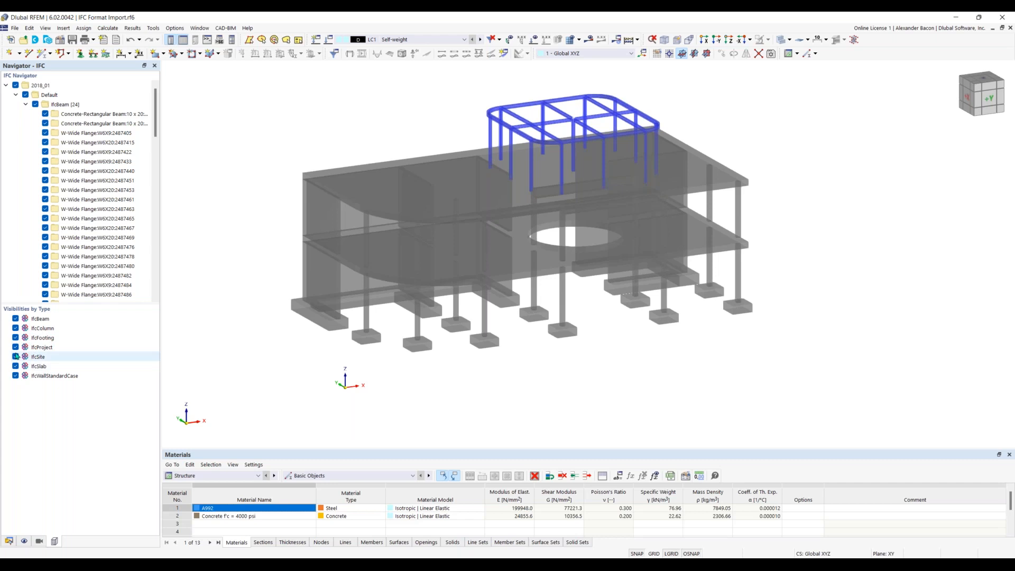
{"action": "left_click", "coordinate": [15, 337]}
{"action": "left_click", "coordinate": [16, 338]}
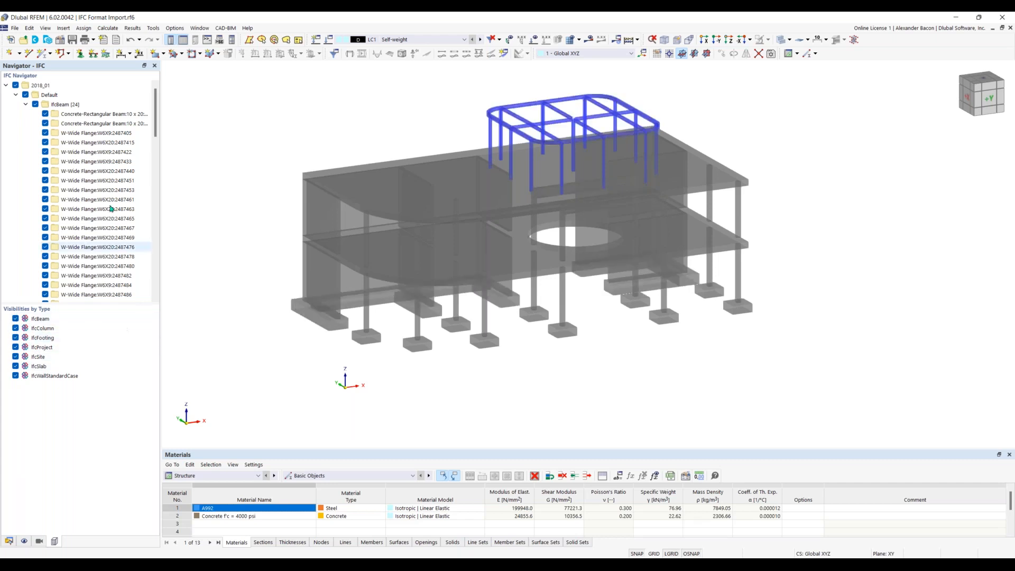
Step: Check two individual 8 x 8 concrete columns in the IfcColumn group by hiding and showing each one
{"action": "scroll", "coordinate": [79, 164], "scroll_direction": "down", "scroll_amount": 3}
{"action": "scroll", "coordinate": [78, 159], "scroll_direction": "down", "scroll_amount": 7}
{"action": "left_click", "coordinate": [46, 170]}
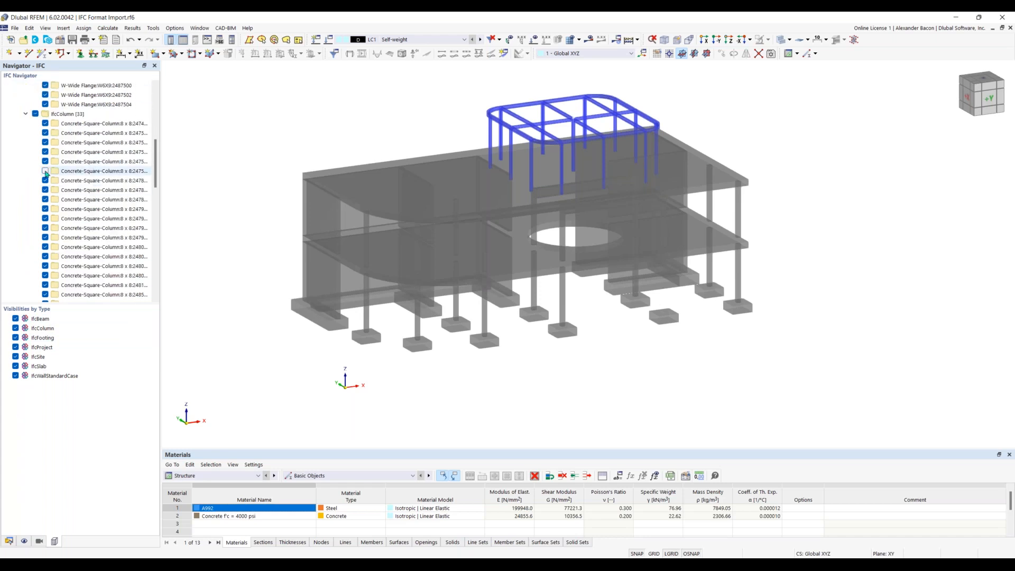
{"action": "left_click", "coordinate": [46, 171]}
{"action": "left_click", "coordinate": [45, 181]}
{"action": "left_click", "coordinate": [45, 181]}
{"action": "scroll", "coordinate": [74, 195], "scroll_direction": "up", "scroll_amount": 8}
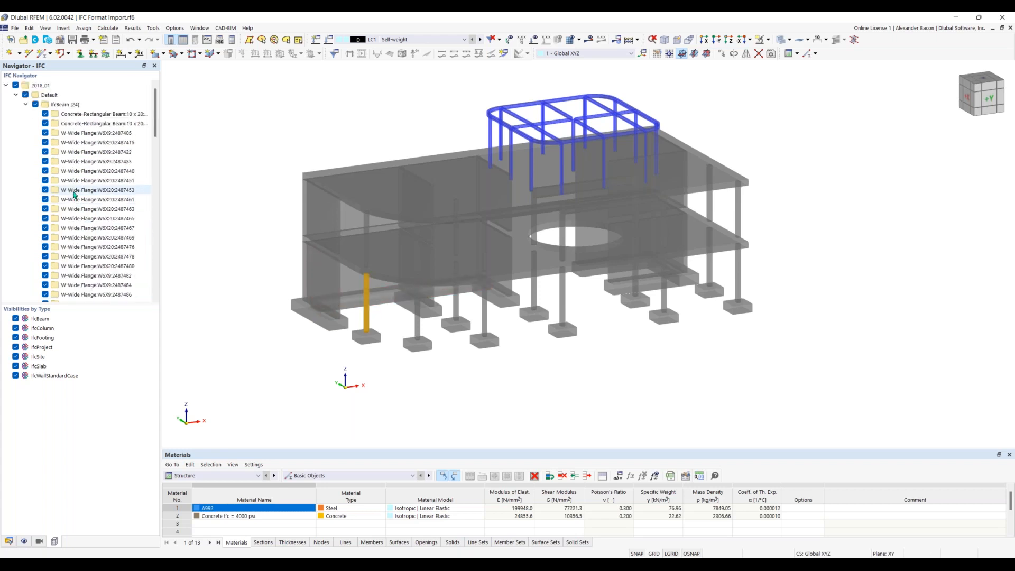
Step: Collapse the IfcBeam, IfcColumn and IfcFooting groups under Default in the IFC structure
{"action": "left_click", "coordinate": [16, 94]}
{"action": "left_click", "coordinate": [16, 95]}
{"action": "left_click", "coordinate": [26, 104]}
{"action": "left_click", "coordinate": [25, 114]}
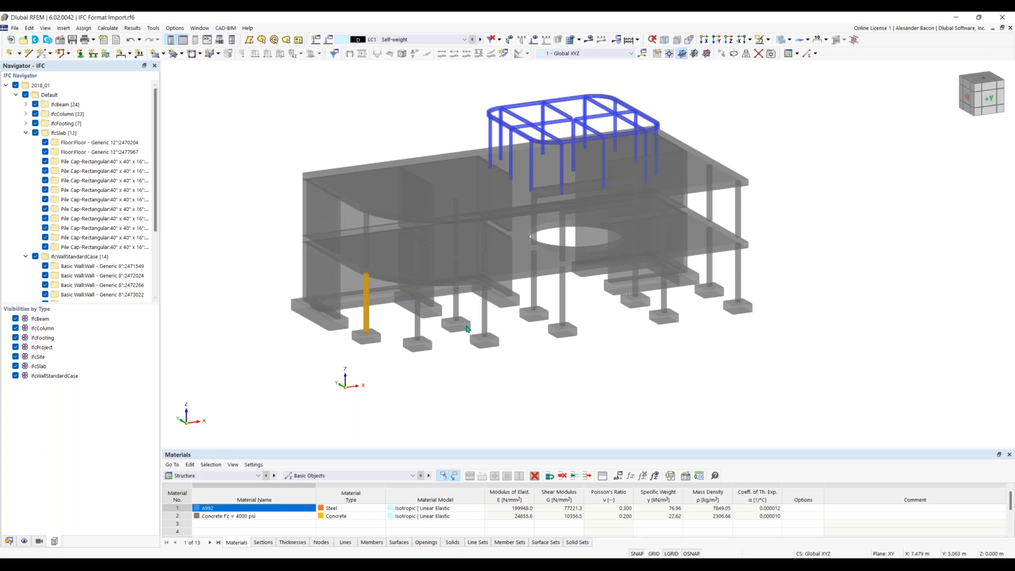
Step: Select the short steel edge beam near the roof frame's front corner and display its basic IFC properties, including the section name
{"action": "scroll", "coordinate": [508, 152], "scroll_direction": "up", "scroll_amount": 3}
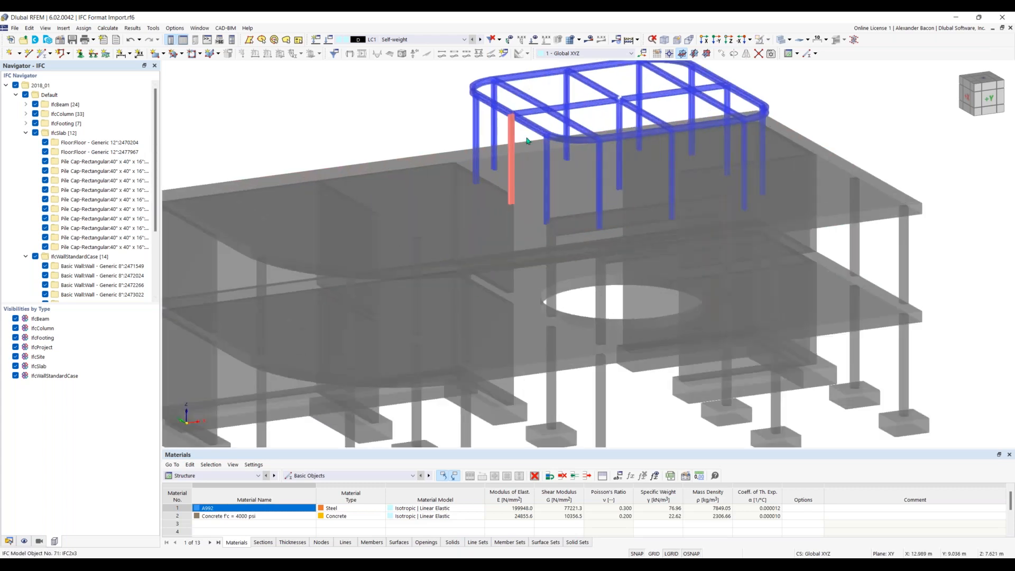
{"action": "scroll", "coordinate": [536, 132], "scroll_direction": "up", "scroll_amount": 2}
{"action": "middle_click_drag", "start_coordinate": [529, 139], "coordinate": [491, 180]}
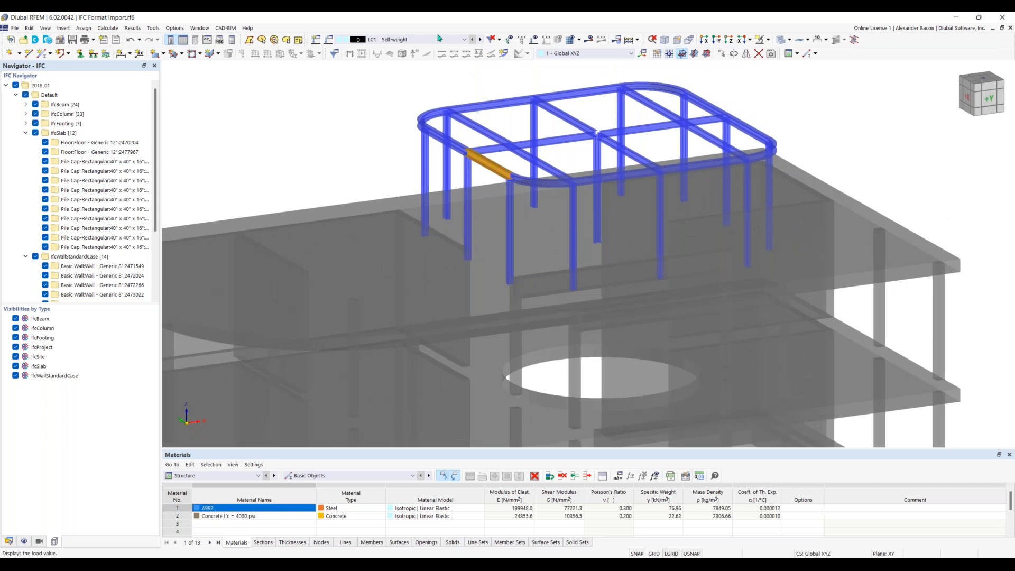
{"action": "left_click", "coordinate": [232, 42]}
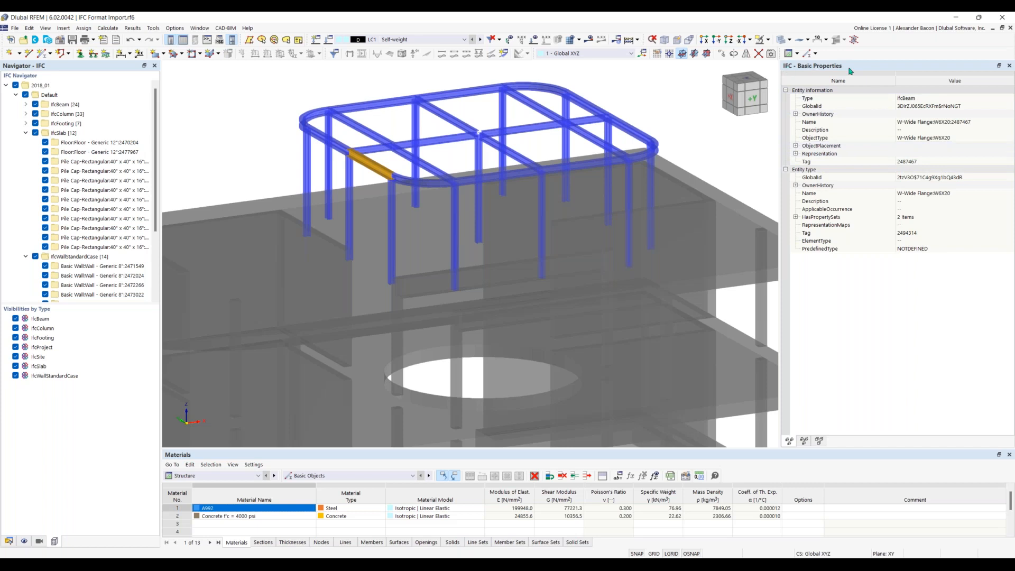
{"action": "left_click", "coordinate": [933, 195]}
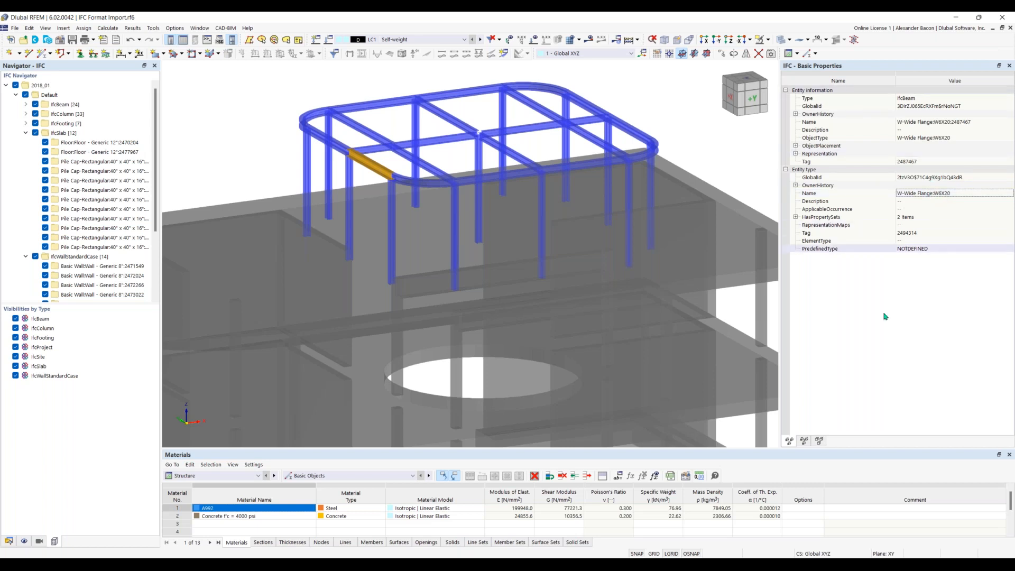
Step: Look up the selected beam's material name in its IfcRelAssociatesMaterial relation
{"action": "left_click", "coordinate": [819, 441]}
{"action": "left_click", "coordinate": [785, 113]}
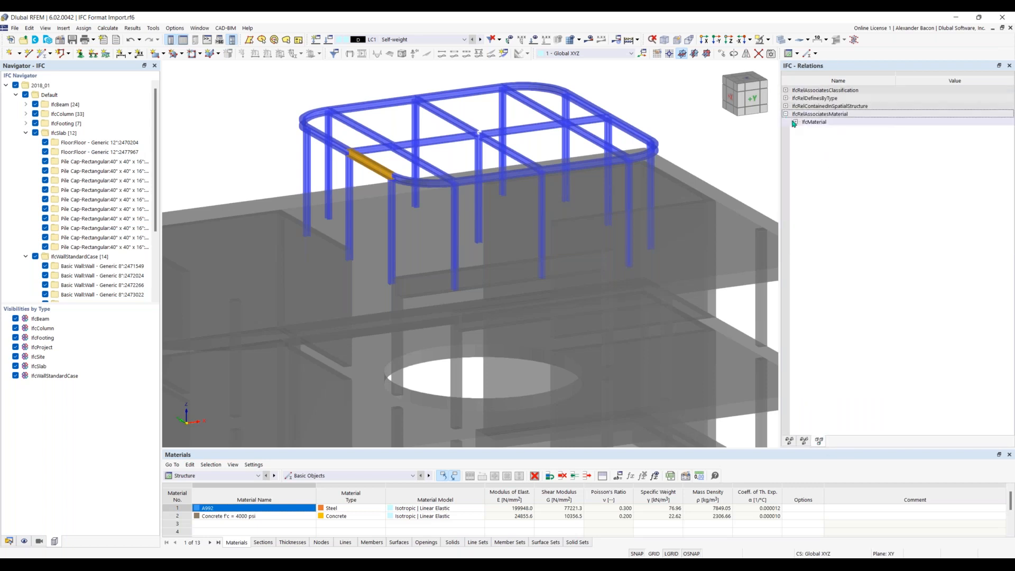
{"action": "left_click", "coordinate": [794, 121]}
{"action": "left_click", "coordinate": [926, 131]}
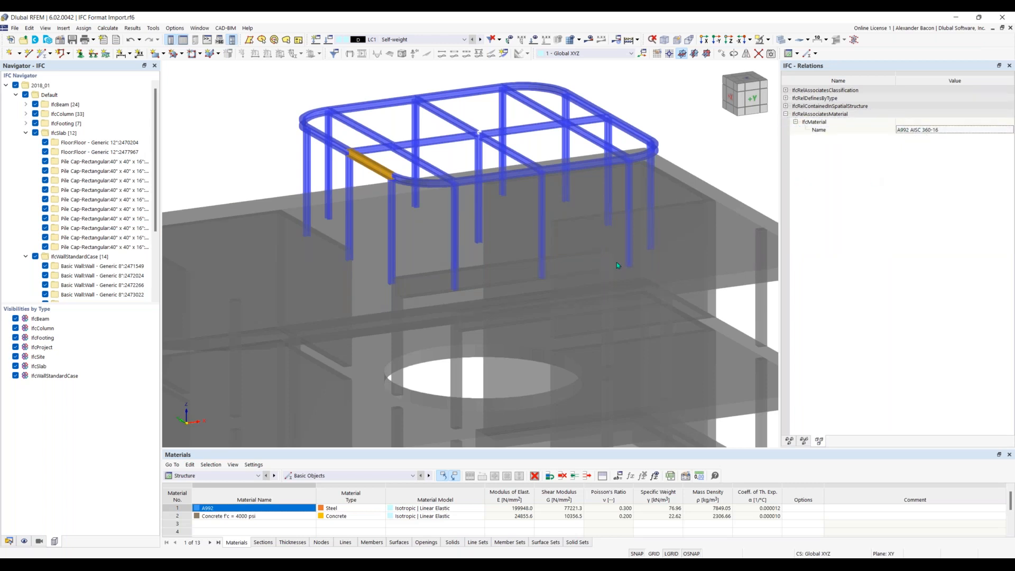
Step: Review the object snap options, including Background layers, with the whole IFC building in view
{"action": "scroll", "coordinate": [613, 266], "scroll_direction": "down", "scroll_amount": 5}
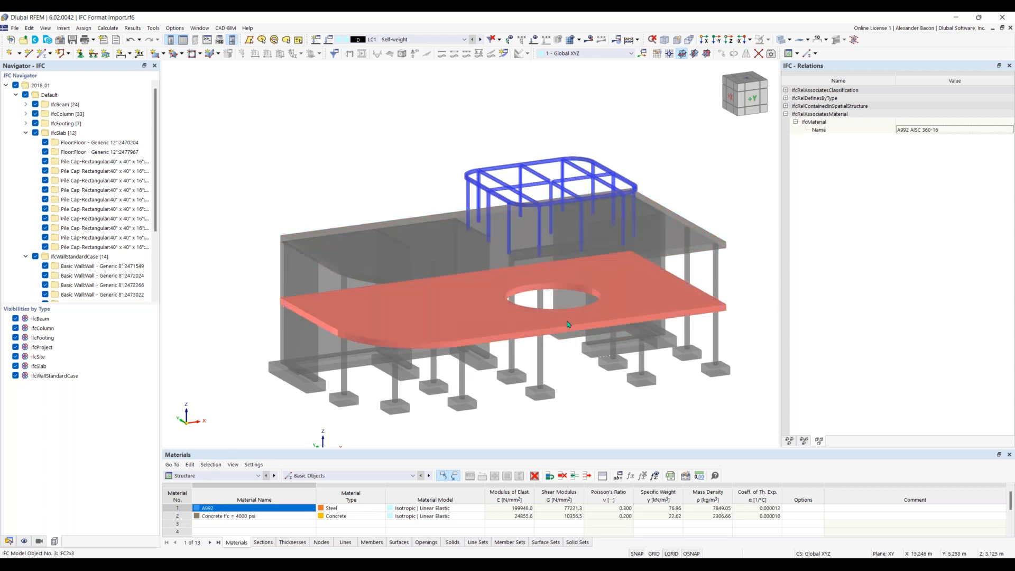
{"action": "middle_click_drag", "start_coordinate": [569, 365], "coordinate": [552, 341]}
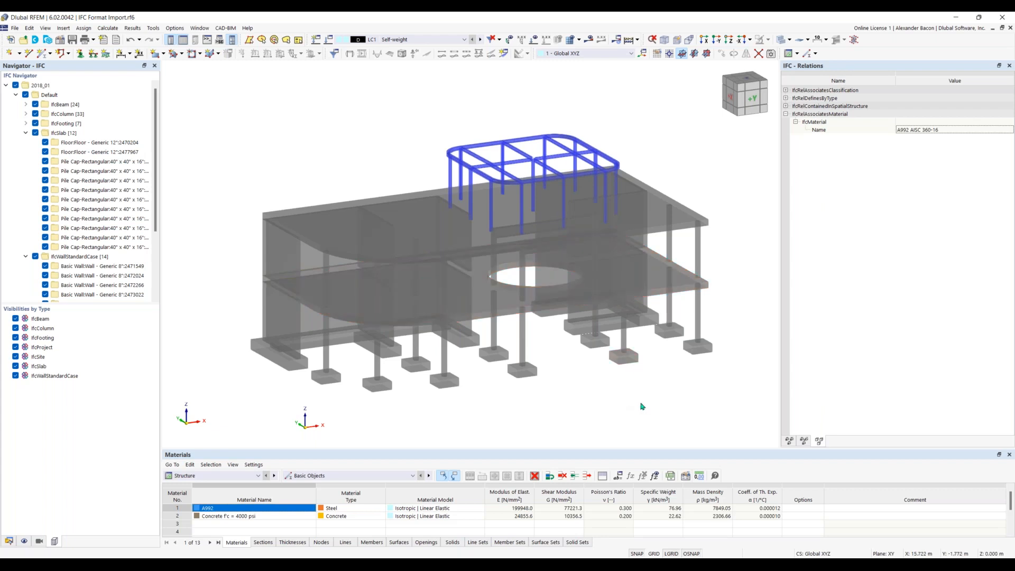
{"action": "right_click", "coordinate": [691, 554]}
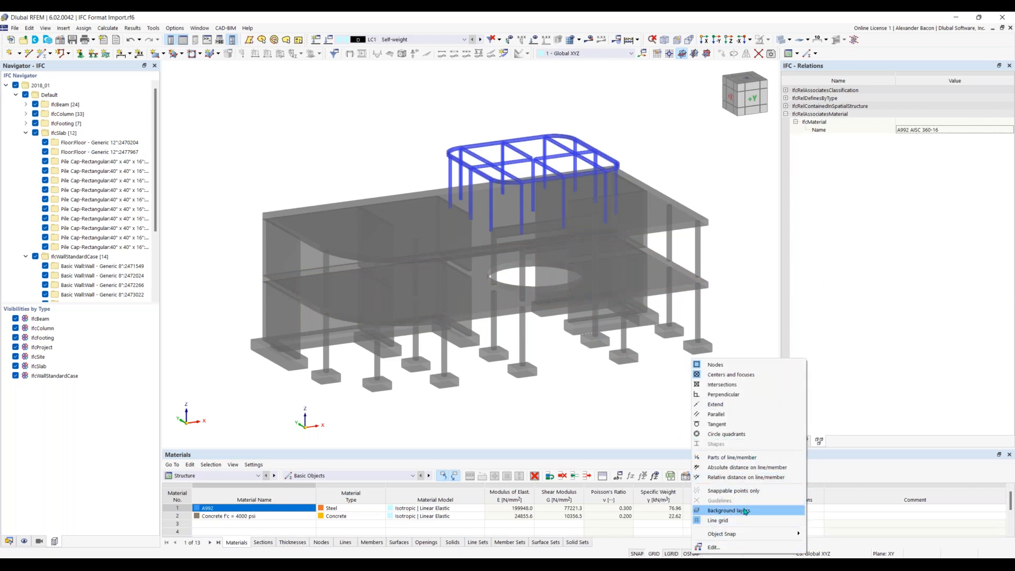
{"action": "left_click", "coordinate": [642, 405]}
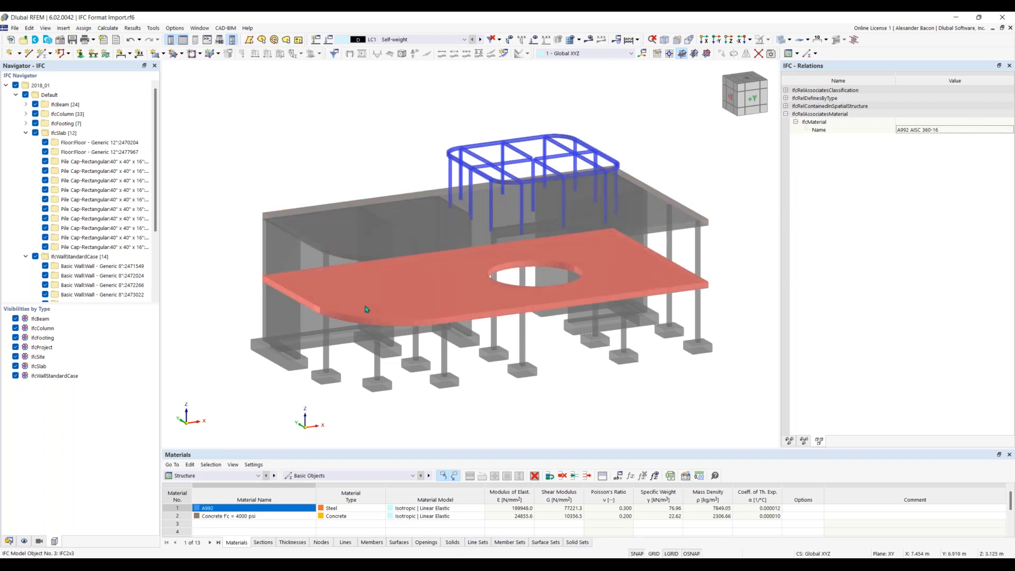
Step: Hide all concrete building objects below the steel roof frame and stop showing hidden objects in the background
{"action": "middle_click_drag", "start_coordinate": [395, 295], "coordinate": [467, 280], "text": "ctrl"}
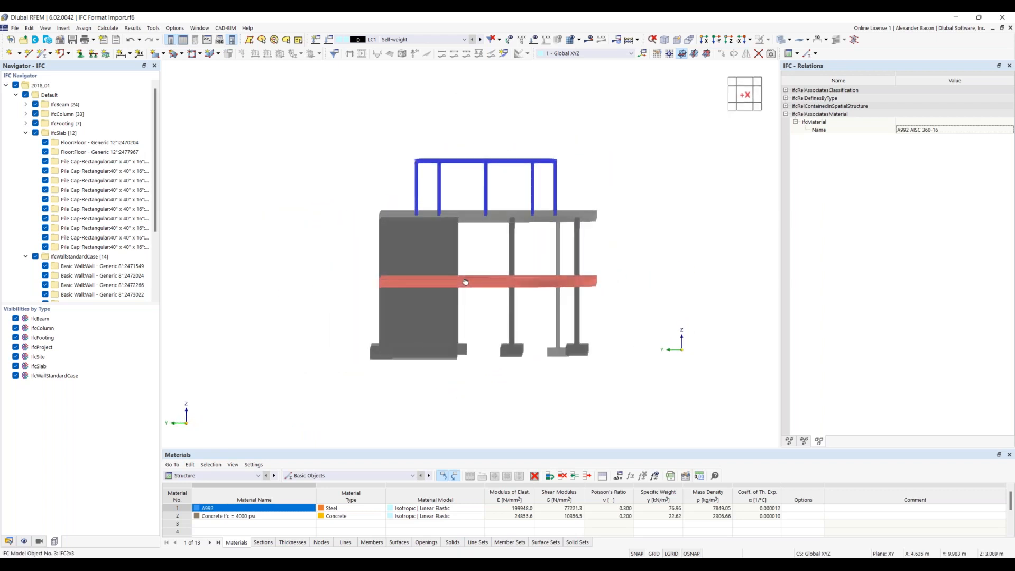
{"action": "left_click_drag", "start_coordinate": [346, 392], "coordinate": [657, 203]}
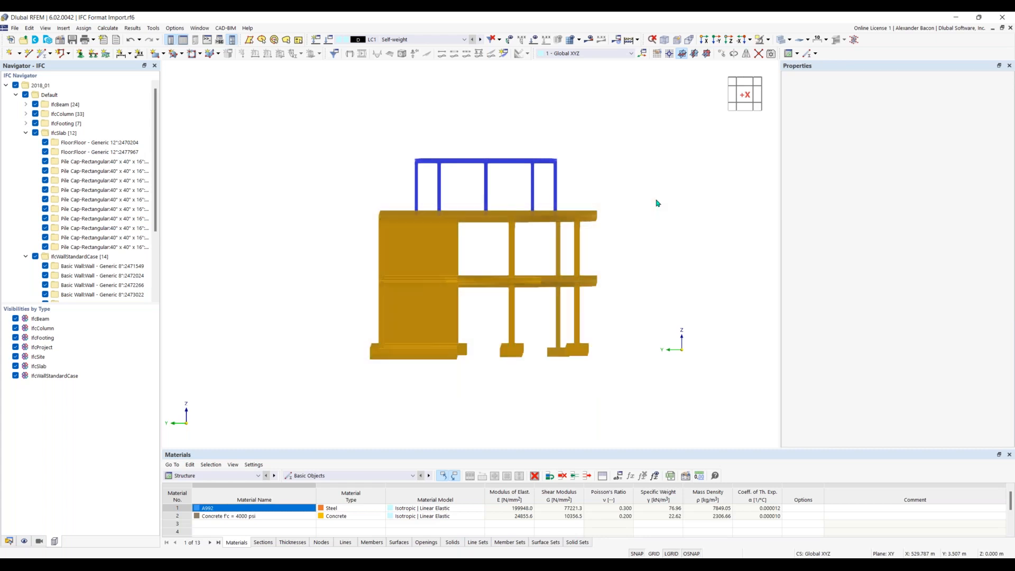
{"action": "left_click", "coordinate": [769, 41]}
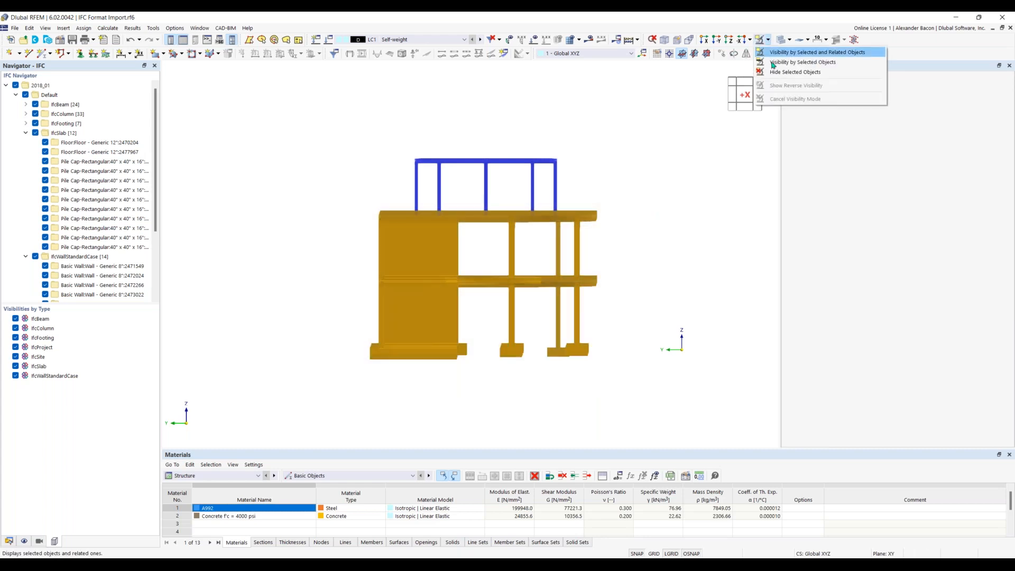
{"action": "left_click", "coordinate": [796, 70]}
{"action": "middle_click_drag", "start_coordinate": [634, 220], "coordinate": [547, 251], "text": "ctrl"}
{"action": "right_click", "coordinate": [675, 183]}
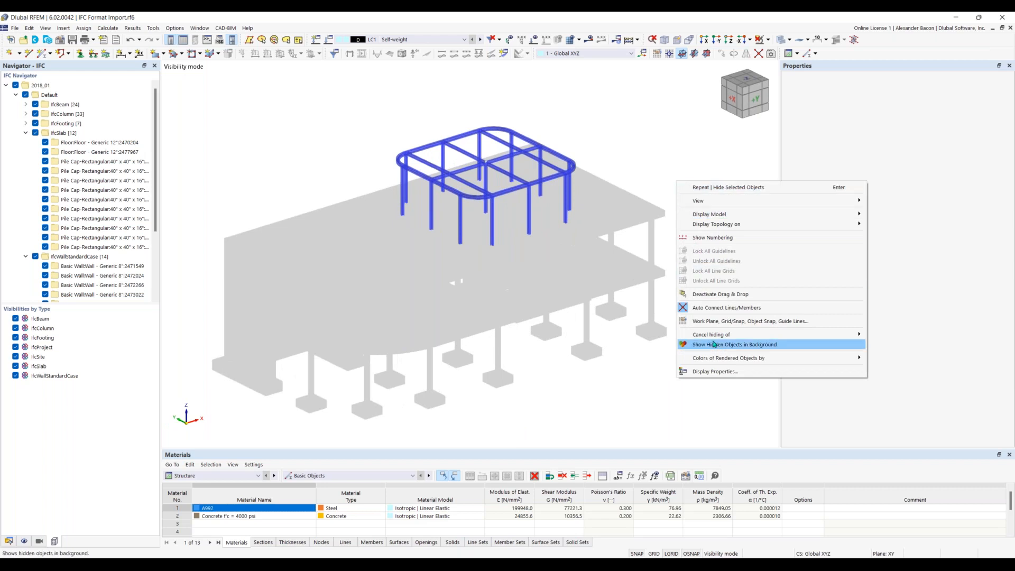
{"action": "left_click", "coordinate": [719, 344]}
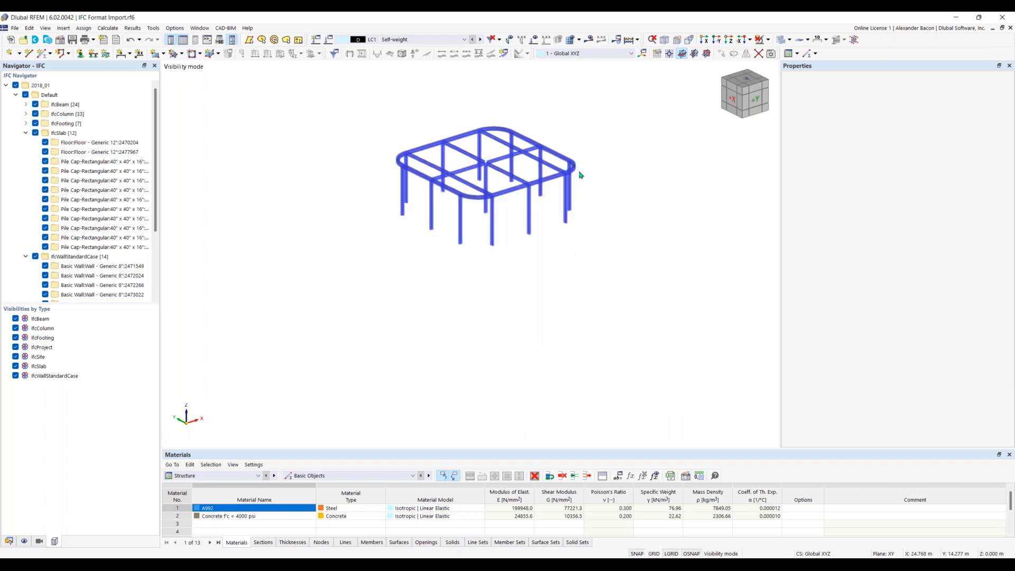
Step: Display the isolated steel roof frame as a wireframe
{"action": "scroll", "coordinate": [437, 223], "scroll_direction": "up", "scroll_amount": 5}
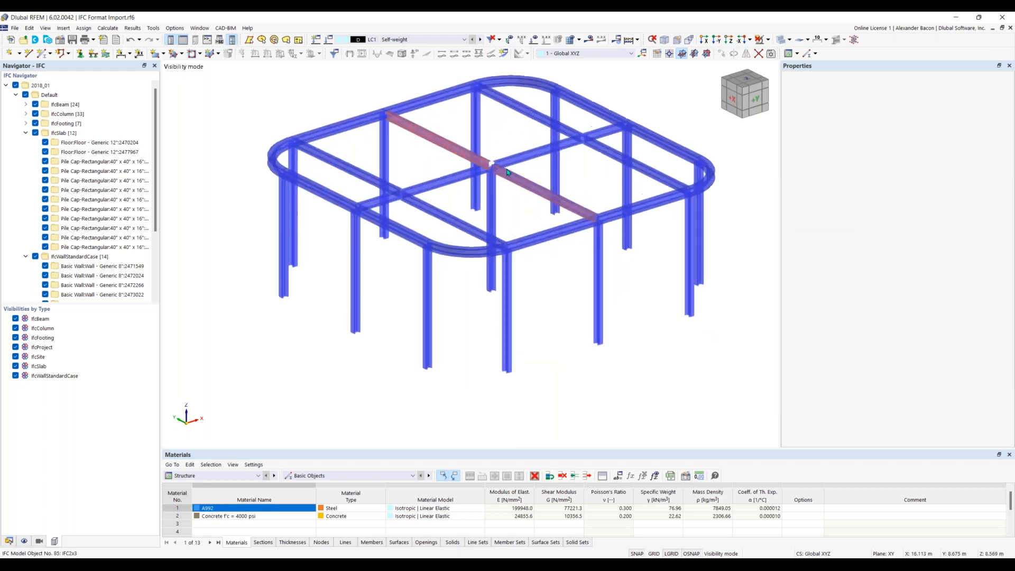
{"action": "middle_click_drag", "start_coordinate": [546, 166], "coordinate": [535, 178]}
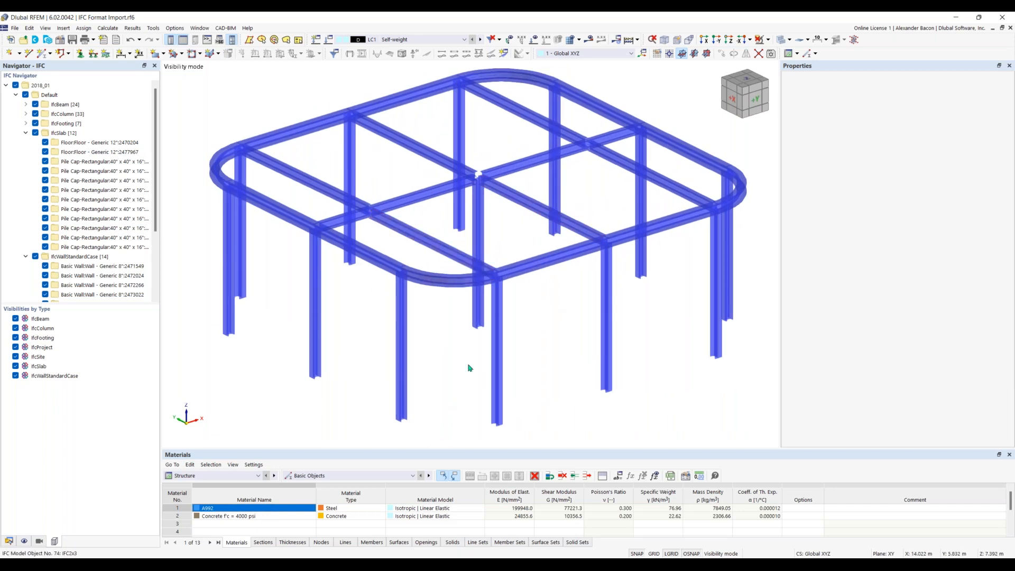
{"action": "middle_click_drag", "start_coordinate": [457, 368], "coordinate": [410, 390]}
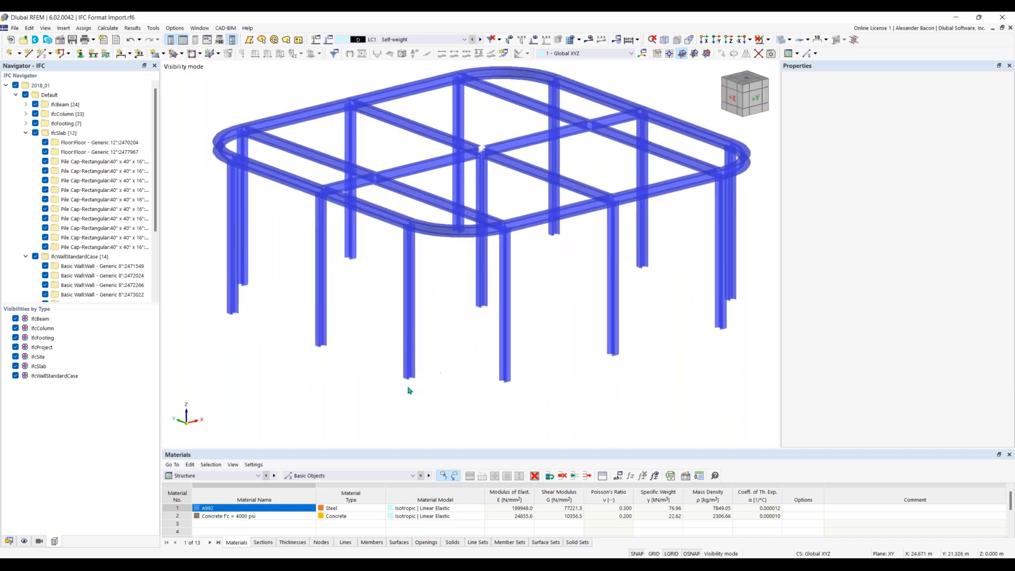
{"action": "scroll", "coordinate": [412, 380], "scroll_direction": "up", "scroll_amount": 5}
{"action": "scroll", "coordinate": [463, 325], "scroll_direction": "up", "scroll_amount": 2}
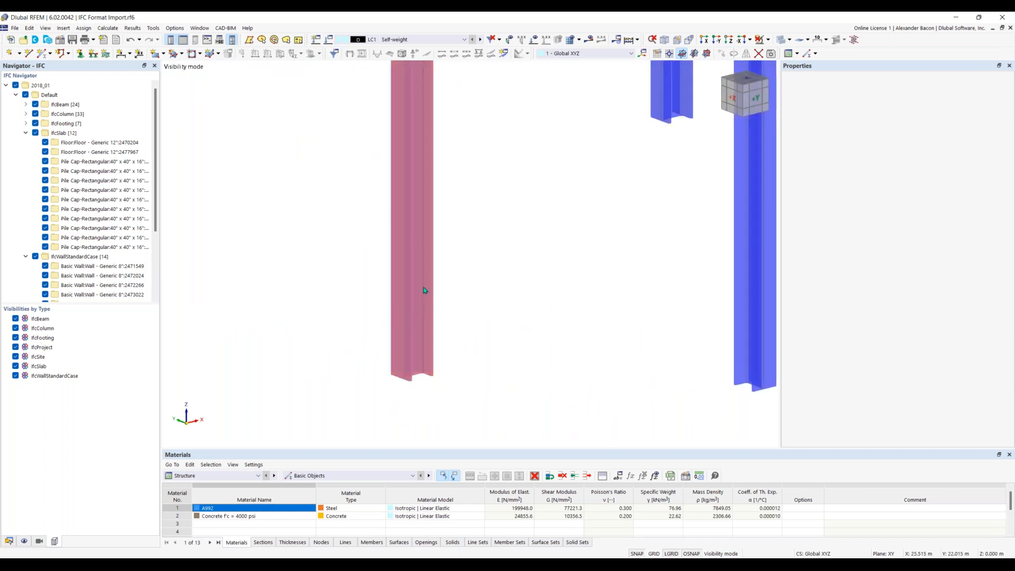
{"action": "scroll", "coordinate": [421, 335], "scroll_direction": "down", "scroll_amount": 5}
{"action": "middle_click_drag", "start_coordinate": [471, 283], "coordinate": [455, 302]}
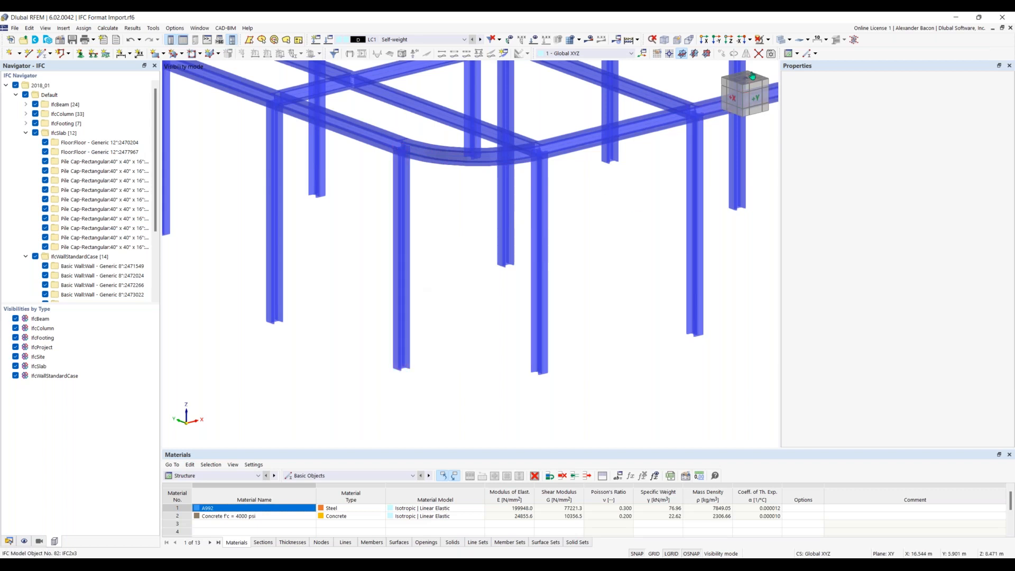
{"action": "left_click", "coordinate": [780, 40]}
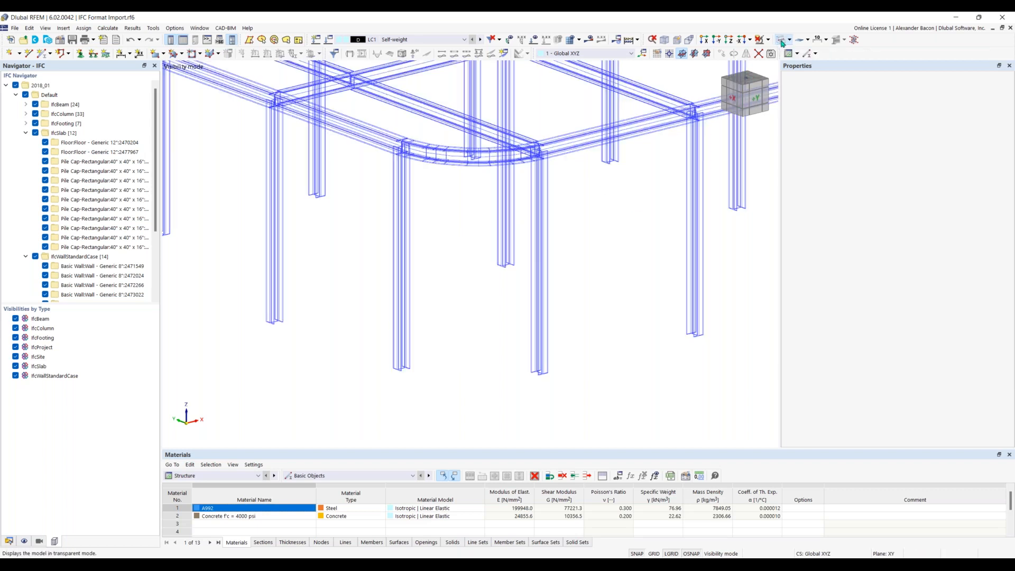
Step: Create a node at 50% between diagonally opposite flange corners at the base of the column beside the curved front beam
{"action": "middle_click_drag", "start_coordinate": [618, 195], "coordinate": [577, 203]}
{"action": "scroll", "coordinate": [402, 355], "scroll_direction": "up", "scroll_amount": 6}
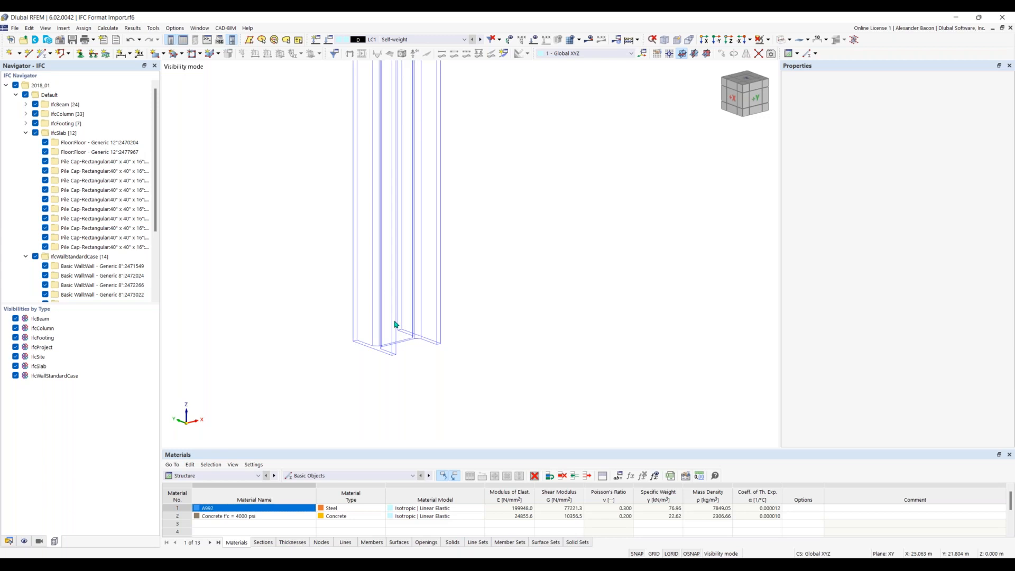
{"action": "left_click", "coordinate": [19, 53]}
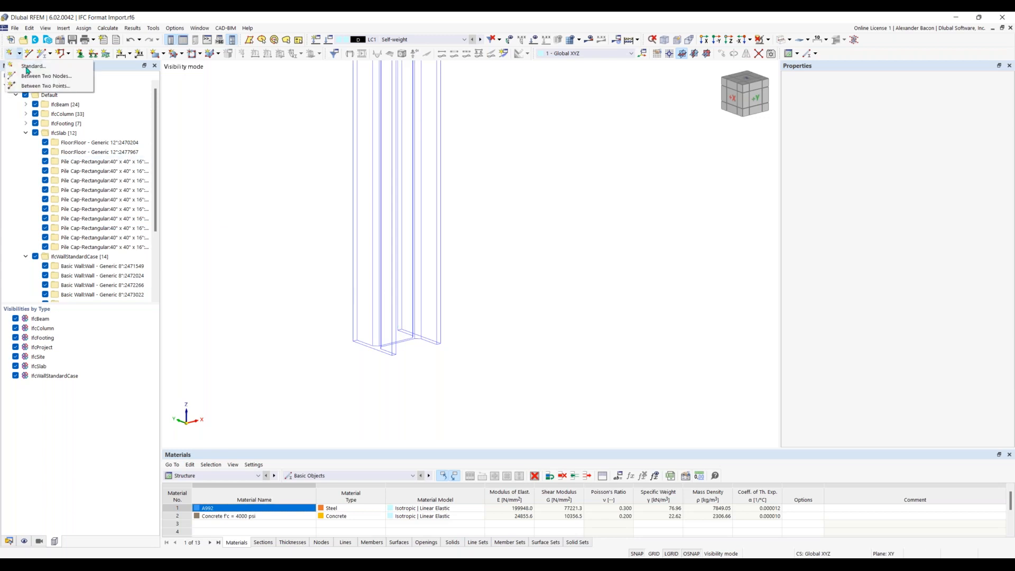
{"action": "left_click", "coordinate": [45, 85]}
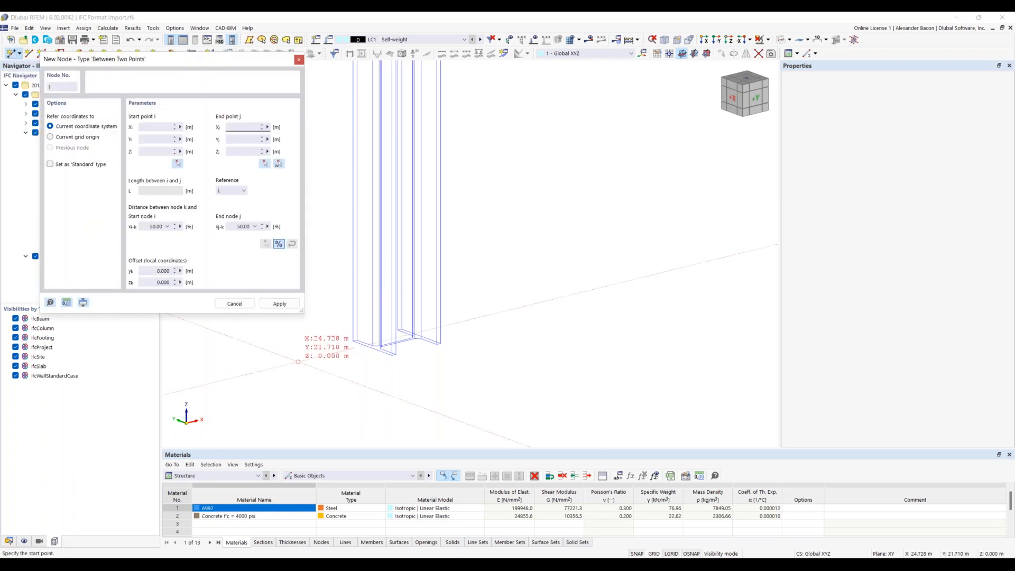
{"action": "middle_click_drag", "start_coordinate": [430, 374], "coordinate": [534, 370]}
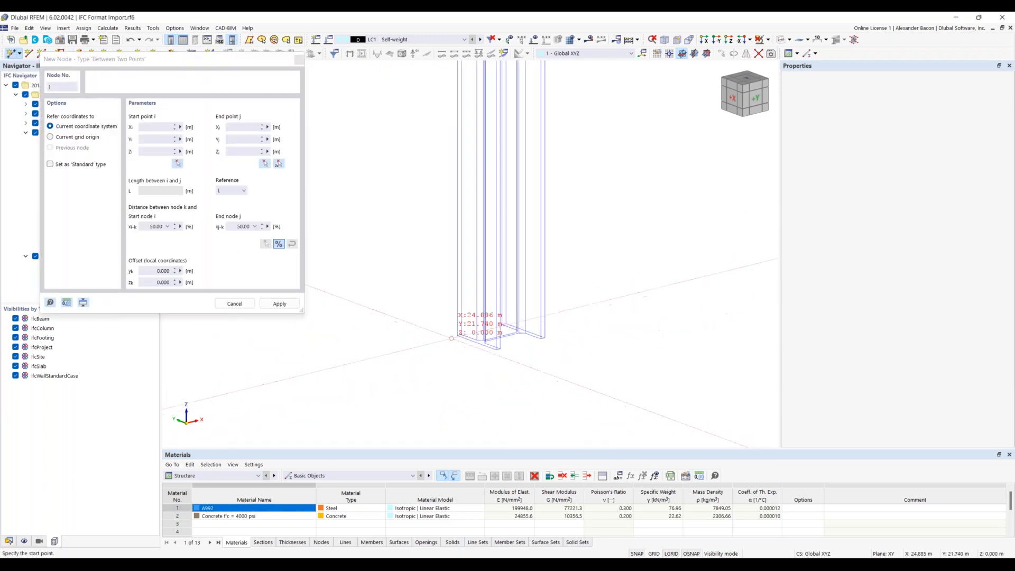
{"action": "scroll", "coordinate": [453, 339], "scroll_direction": "up", "scroll_amount": 4}
{"action": "left_click", "coordinate": [467, 331]}
{"action": "middle_click_drag", "start_coordinate": [612, 351], "coordinate": [453, 363]}
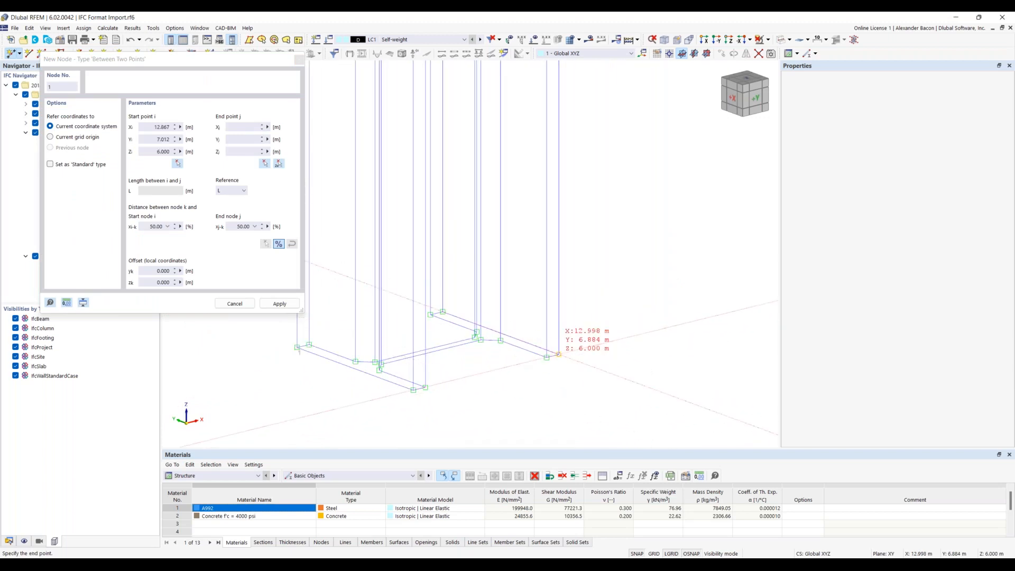
{"action": "left_click", "coordinate": [558, 353]}
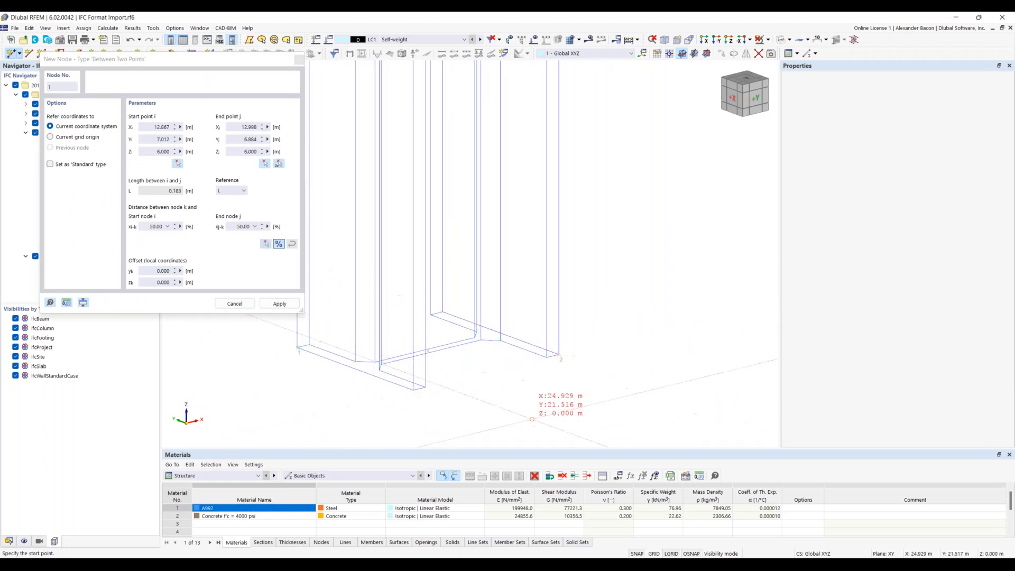
{"action": "left_click", "coordinate": [279, 304]}
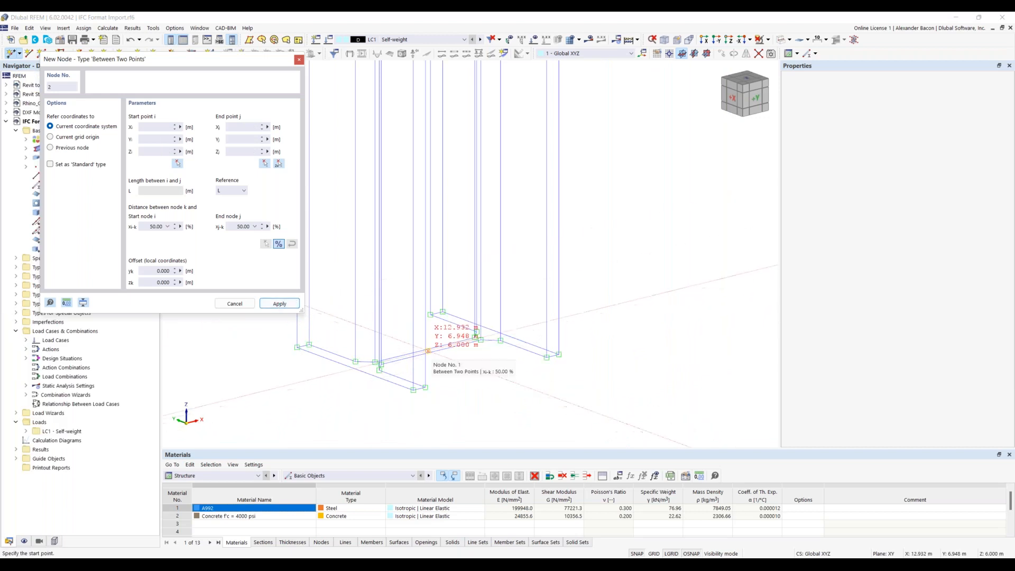
Step: Create a second between-two-points node at 50% between the opposite flange corners at the top of the same column
{"action": "scroll", "coordinate": [437, 354], "scroll_direction": "up", "scroll_amount": 6}
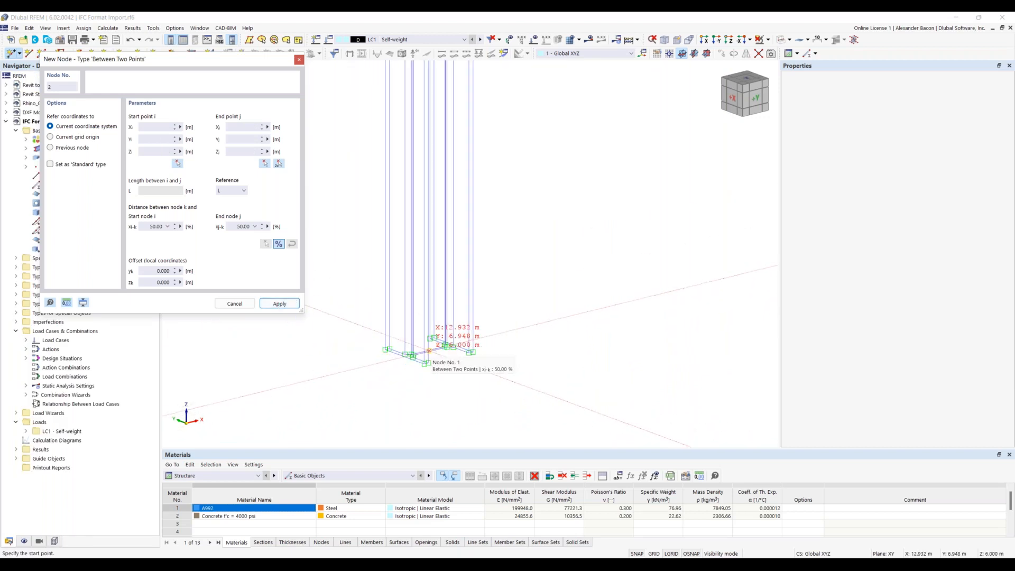
{"action": "middle_click_drag", "start_coordinate": [455, 272], "coordinate": [458, 314]}
{"action": "scroll", "coordinate": [426, 233], "scroll_direction": "up", "scroll_amount": 10}
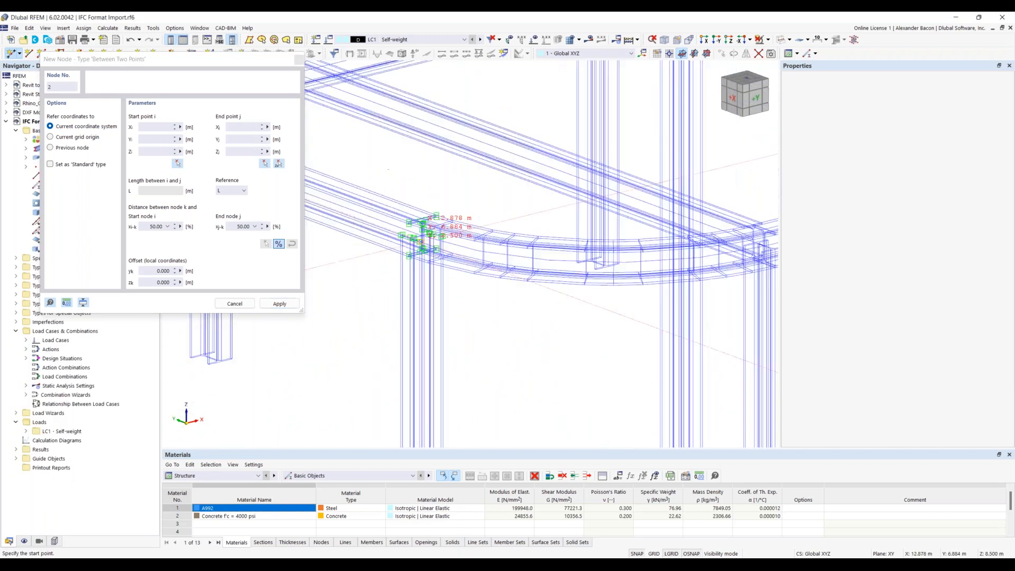
{"action": "left_click", "coordinate": [353, 251]}
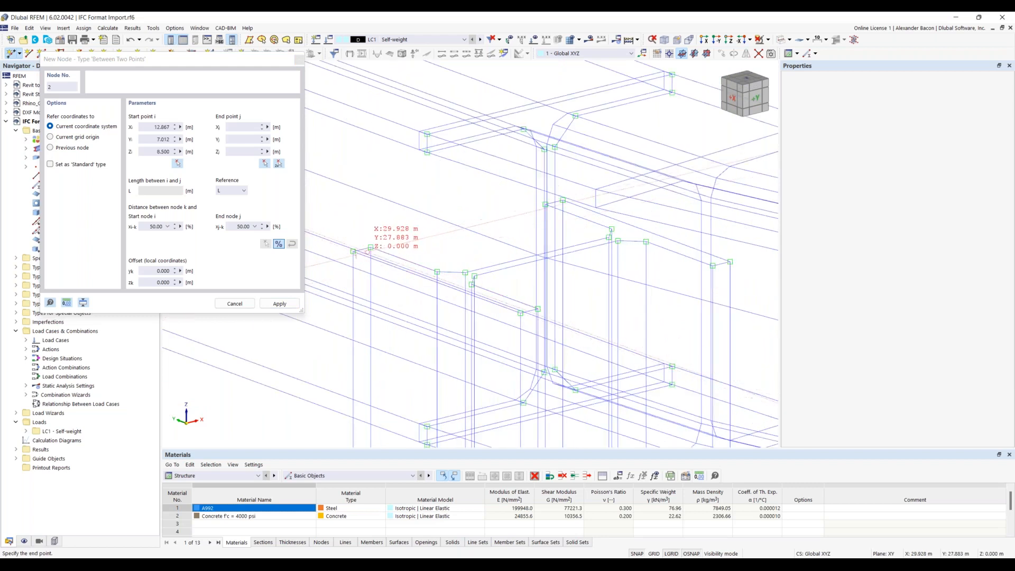
{"action": "middle_click_drag", "start_coordinate": [505, 262], "coordinate": [382, 268]}
{"action": "left_click", "coordinate": [608, 267]}
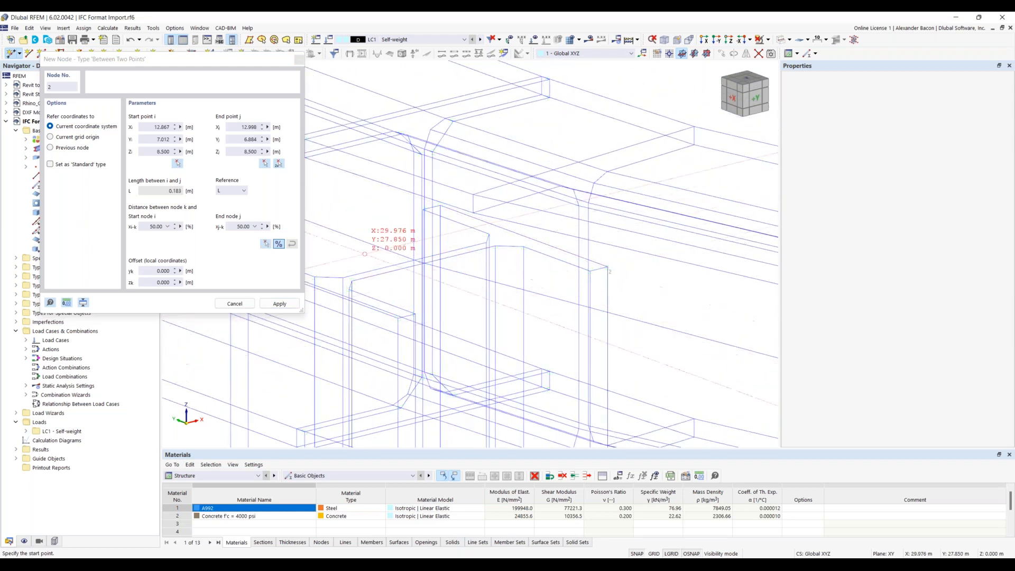
{"action": "left_click", "coordinate": [278, 303]}
{"action": "key", "text": "Escape"}
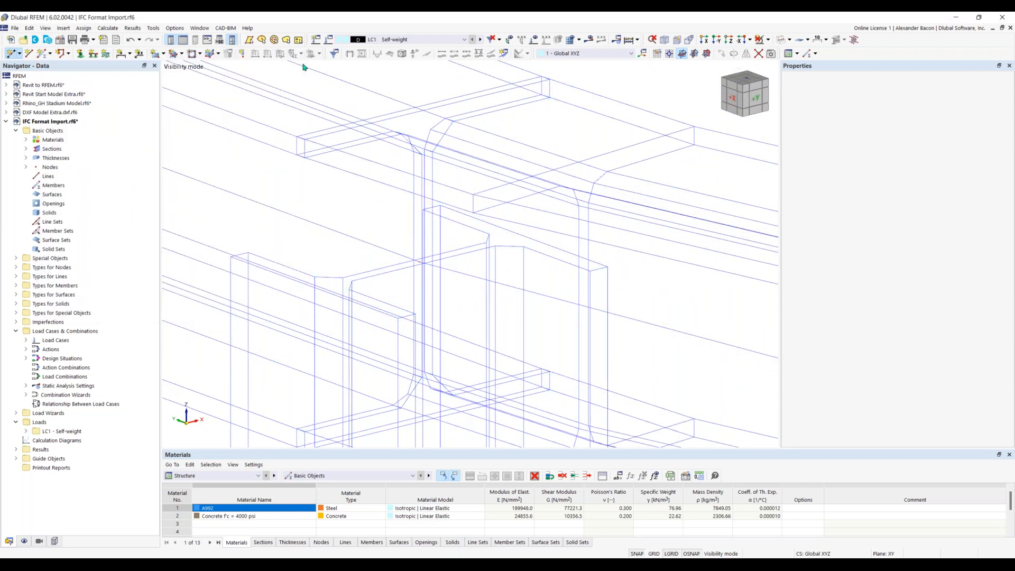
Step: Draw a single line from the column's top centre node to its base centre node
{"action": "scroll", "coordinate": [350, 181], "scroll_direction": "down", "scroll_amount": 3}
{"action": "scroll", "coordinate": [359, 224], "scroll_direction": "down", "scroll_amount": 6}
{"action": "middle_click_drag", "start_coordinate": [423, 371], "coordinate": [437, 122]}
{"action": "left_click", "coordinate": [28, 53]}
{"action": "scroll", "coordinate": [417, 106], "scroll_direction": "up", "scroll_amount": 5}
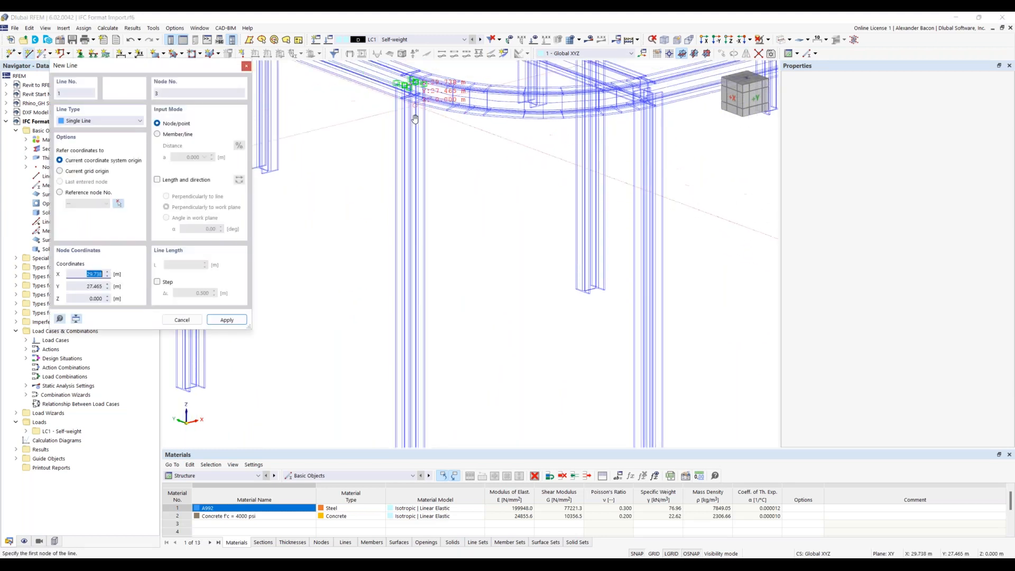
{"action": "left_click", "coordinate": [409, 102]}
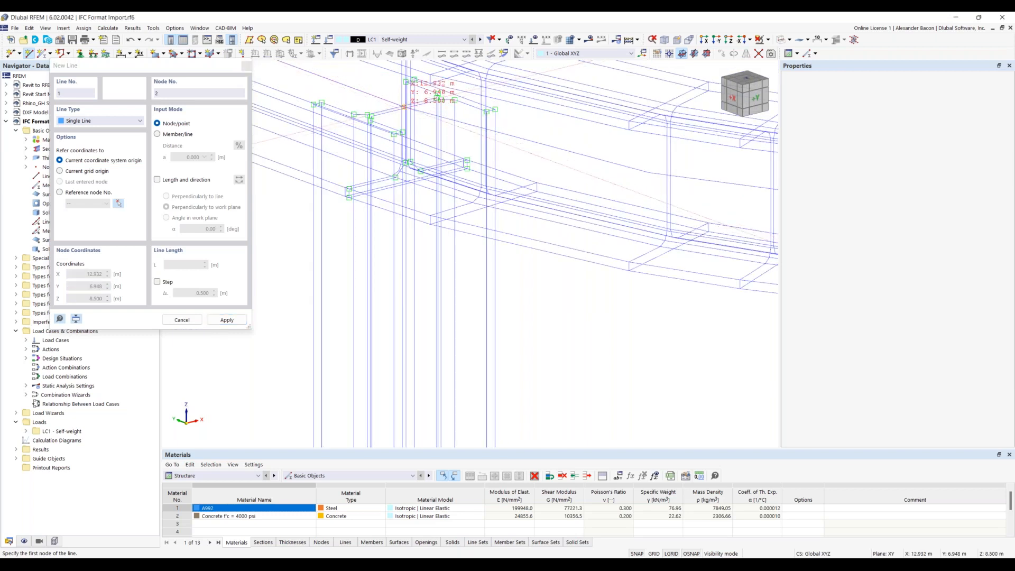
{"action": "scroll", "coordinate": [433, 158], "scroll_direction": "down", "scroll_amount": 3}
{"action": "scroll", "coordinate": [437, 317], "scroll_direction": "up", "scroll_amount": 4}
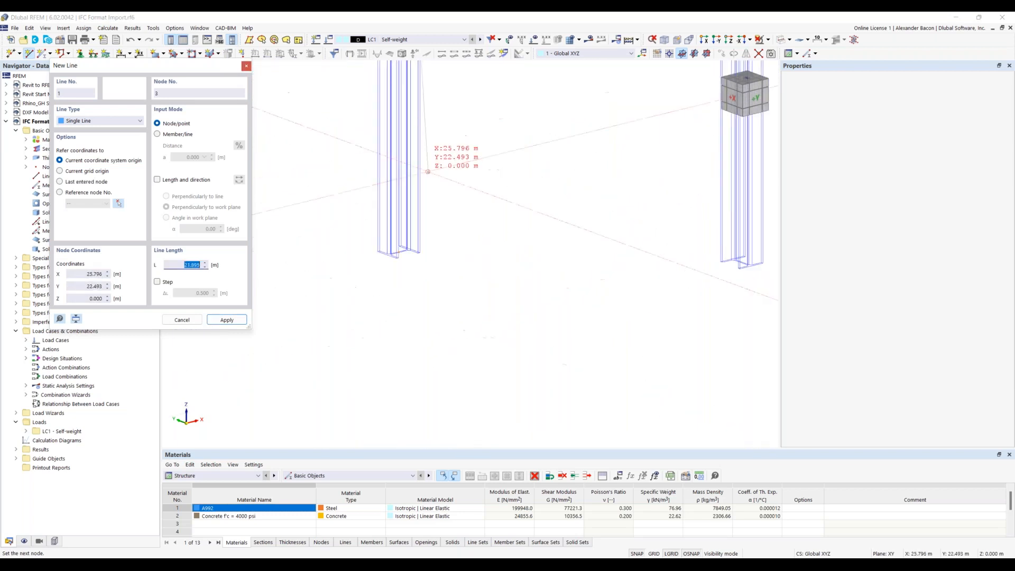
{"action": "left_click", "coordinate": [393, 254]}
{"action": "scroll", "coordinate": [417, 264], "scroll_direction": "up", "scroll_amount": 2}
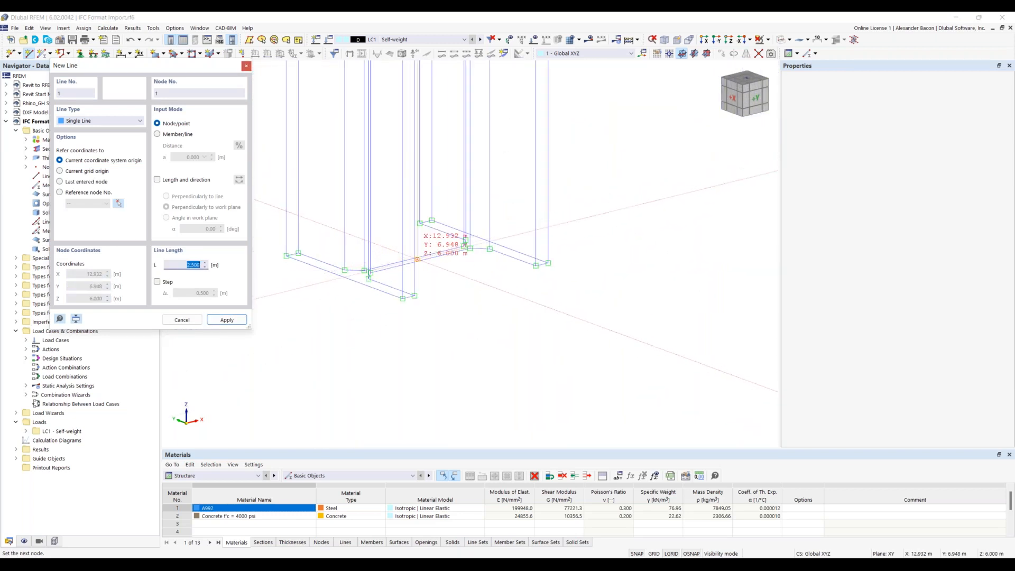
{"action": "right_click", "coordinate": [468, 299]}
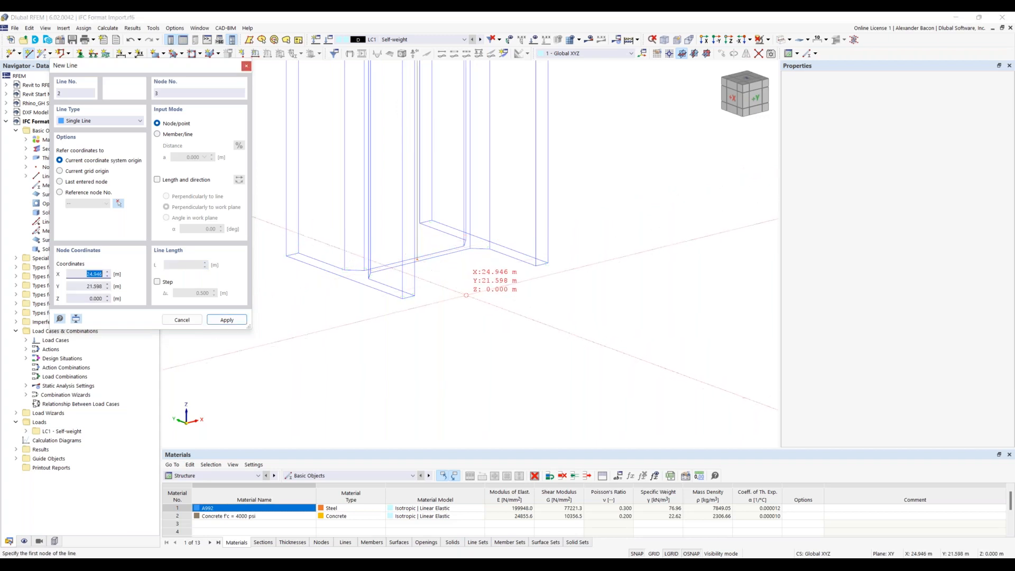
{"action": "right_click", "coordinate": [468, 299]}
Step: Open the column's centre line for editing and enable a new member on it
{"action": "scroll", "coordinate": [479, 280], "scroll_direction": "down", "scroll_amount": 4}
{"action": "scroll", "coordinate": [522, 229], "scroll_direction": "down", "scroll_amount": 4}
{"action": "mouse_move", "coordinate": [551, 162]}
{"action": "middle_mouse_down"}
{"action": "mouse_move", "coordinate": [494, 312]}
{"action": "mouse_move", "coordinate": [545, 166]}
{"action": "middle_mouse_up"}
{"action": "scroll", "coordinate": [491, 312], "scroll_direction": "down", "scroll_amount": 1}
{"action": "scroll", "coordinate": [479, 364], "scroll_direction": "up", "scroll_amount": 6}
{"action": "scroll", "coordinate": [460, 277], "scroll_direction": "up", "scroll_amount": 5}
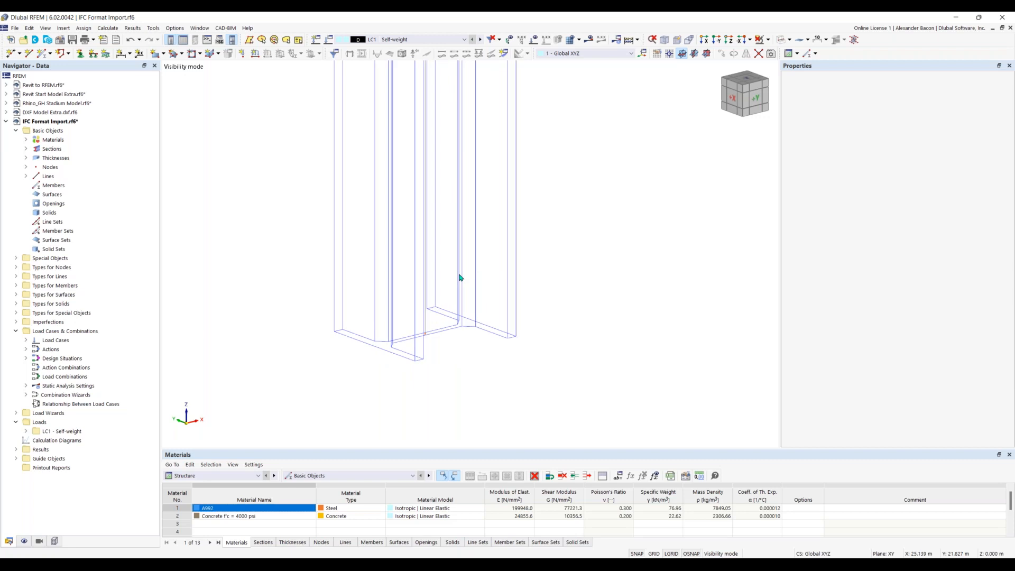
{"action": "scroll", "coordinate": [420, 326], "scroll_direction": "up", "scroll_amount": 2}
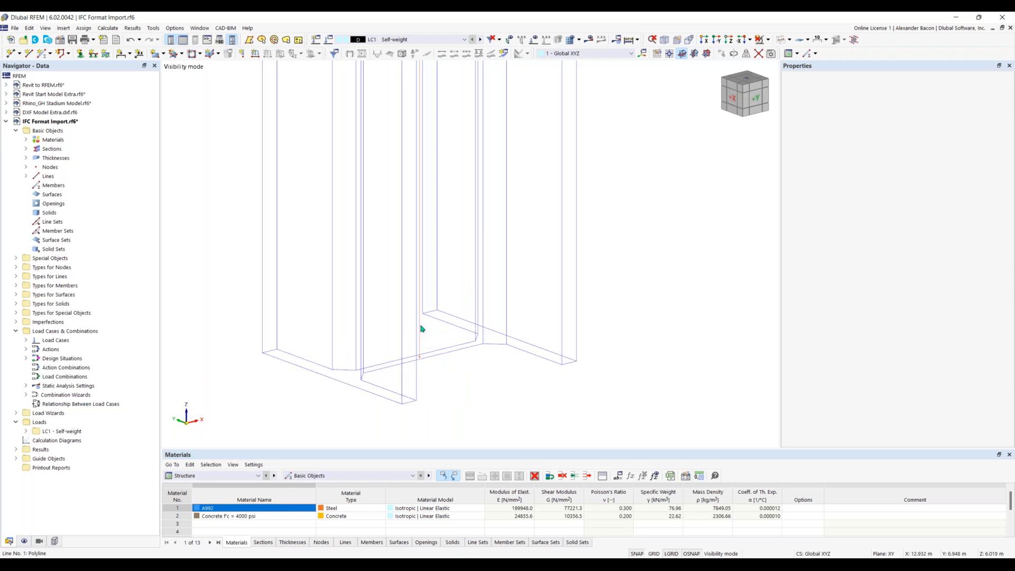
{"action": "double_click", "coordinate": [421, 329]}
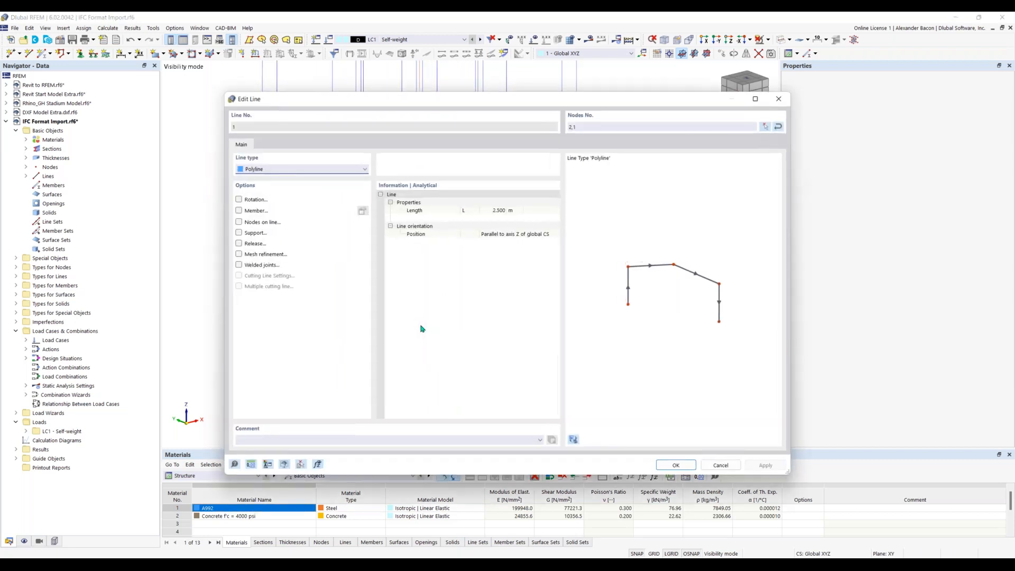
{"action": "left_click", "coordinate": [239, 210]}
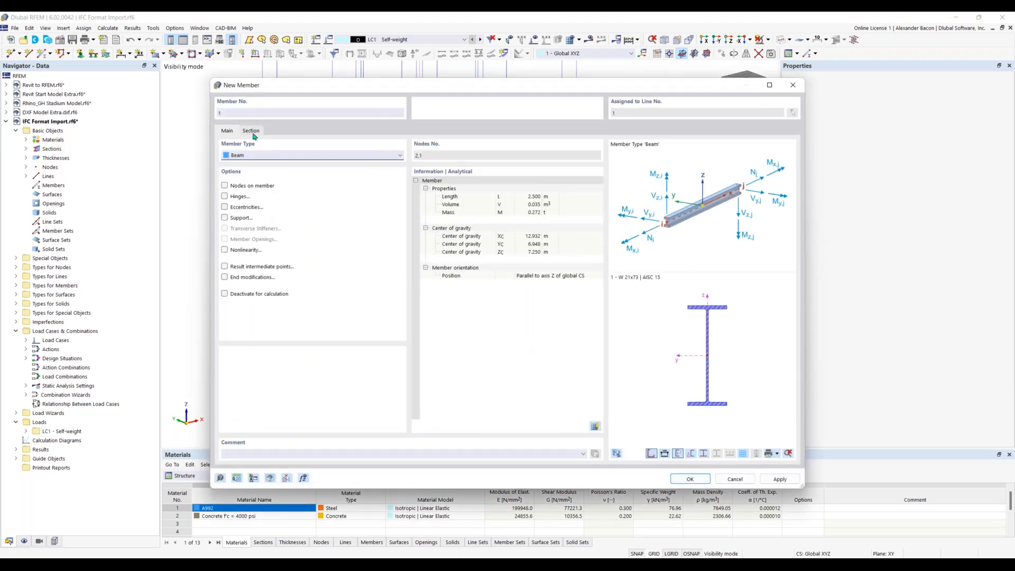
Step: Open the standardized I-section library for the new member's start section and browse the AISC 15 W series
{"action": "mouse_move", "coordinate": [316, 96]}
{"action": "left_mouse_down"}
{"action": "mouse_move", "coordinate": [497, 109]}
{"action": "mouse_move", "coordinate": [314, 95]}
{"action": "left_mouse_up"}
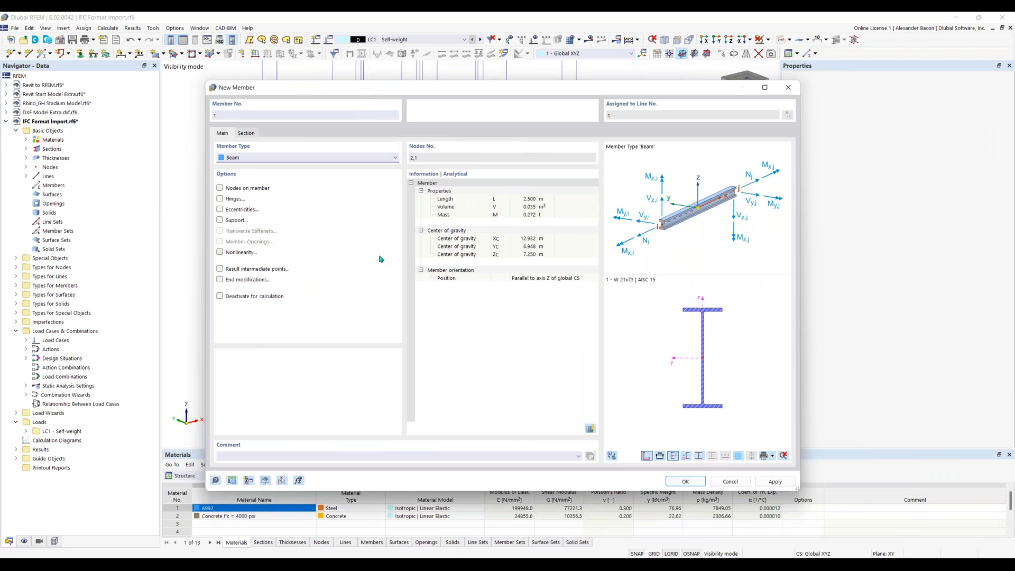
{"action": "left_click", "coordinate": [246, 134]}
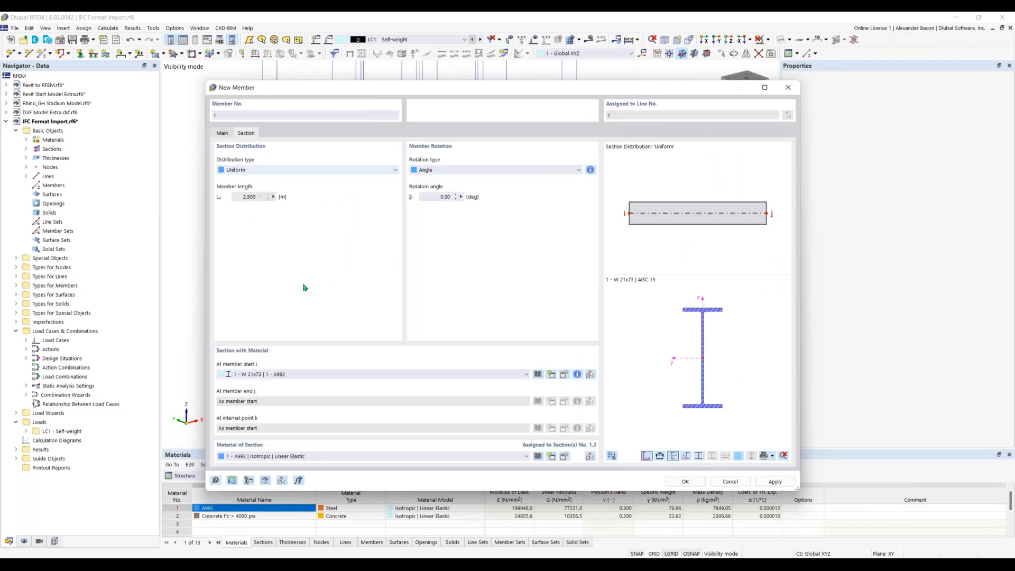
{"action": "left_click", "coordinate": [538, 374]}
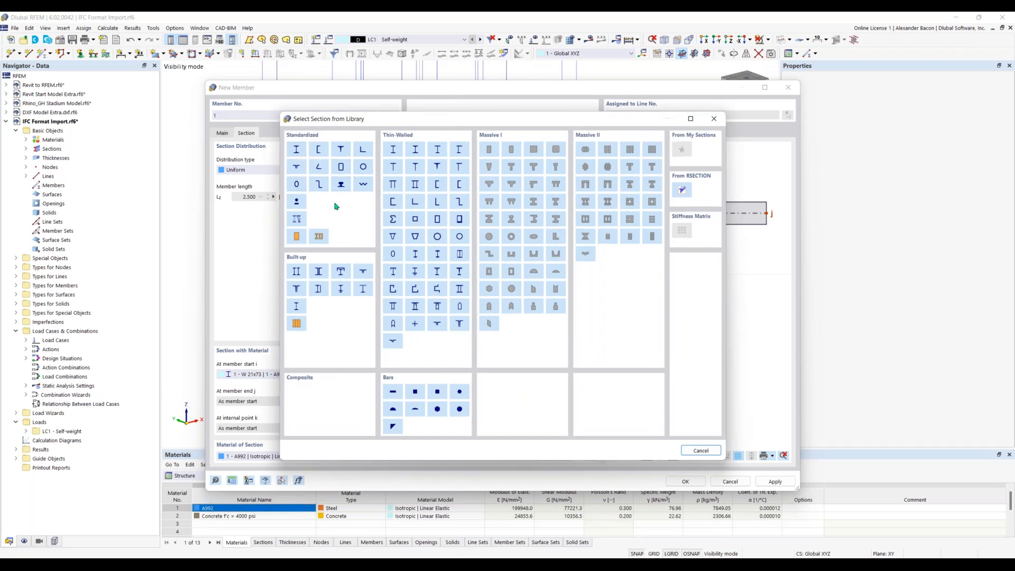
{"action": "left_click", "coordinate": [297, 154]}
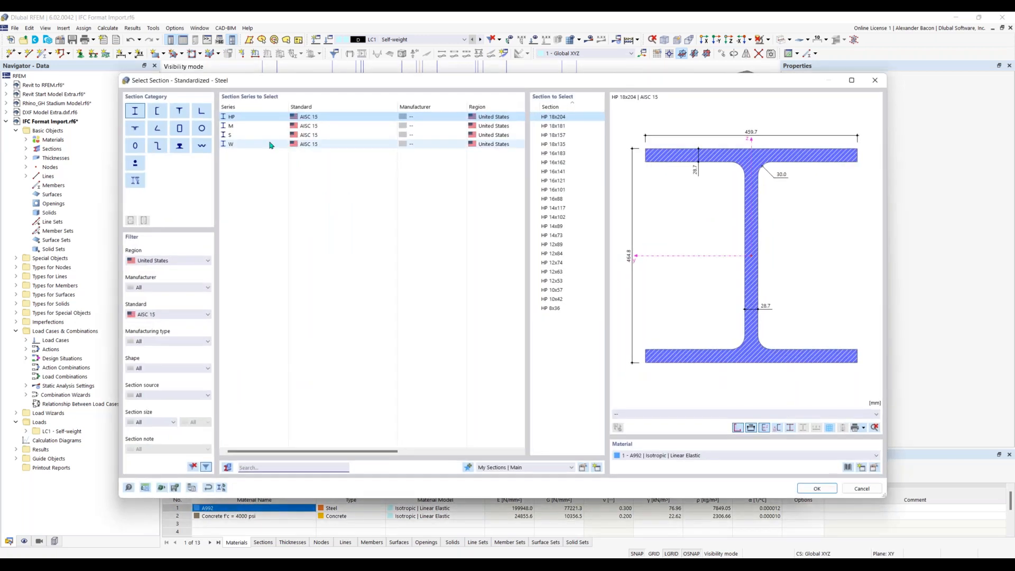
{"action": "left_click", "coordinate": [148, 318]}
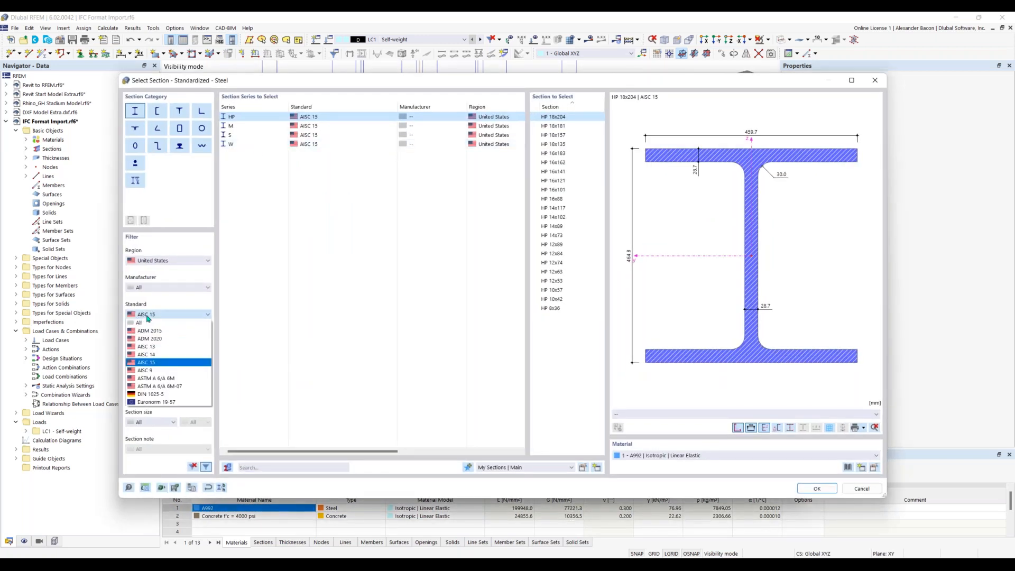
{"action": "left_click", "coordinate": [148, 317]}
{"action": "left_click", "coordinate": [235, 146]}
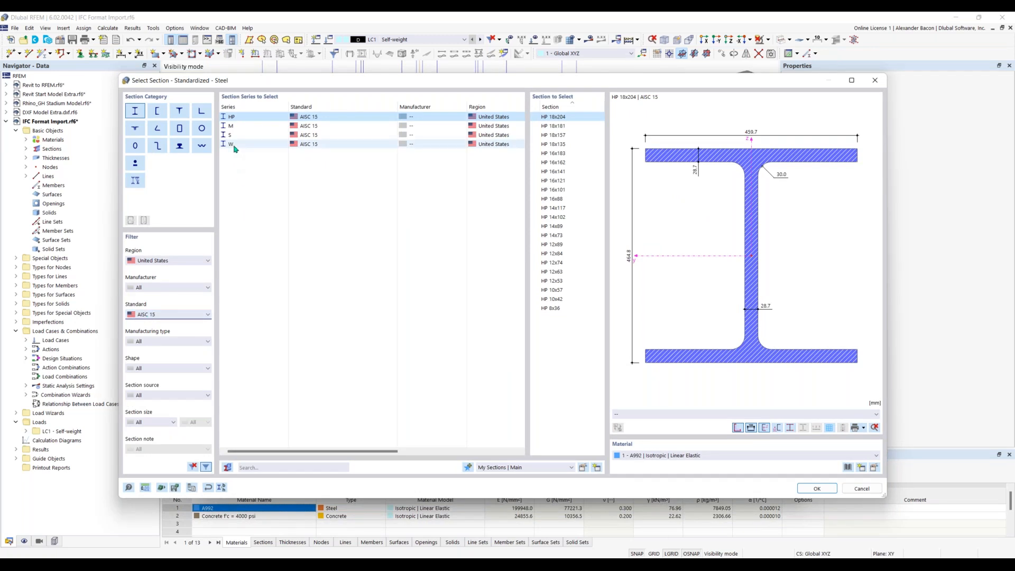
{"action": "scroll", "coordinate": [570, 342], "scroll_direction": "down", "scroll_amount": 20}
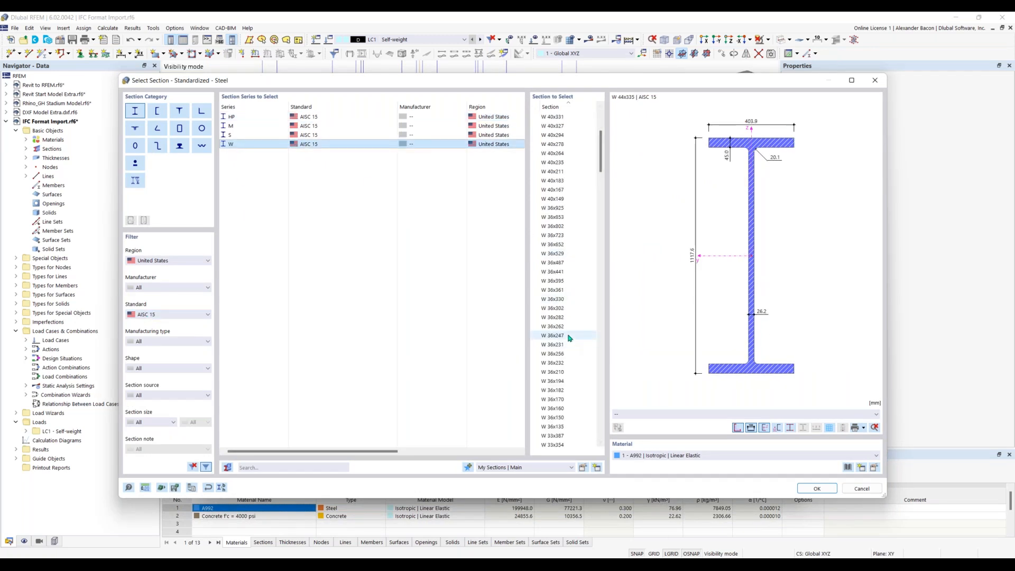
Step: Assign section W 5x19 with material A992 to the column and create it as a new member
{"action": "scroll", "coordinate": [567, 344], "scroll_direction": "down", "scroll_amount": 20}
{"action": "scroll", "coordinate": [569, 421], "scroll_direction": "down", "scroll_amount": 7}
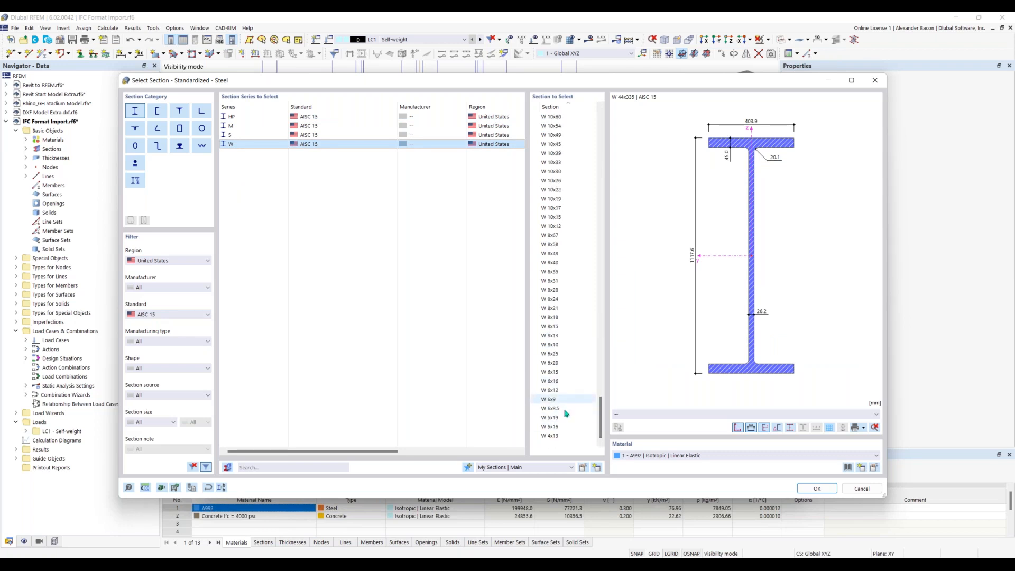
{"action": "left_click", "coordinate": [565, 418]}
{"action": "left_click", "coordinate": [688, 459]}
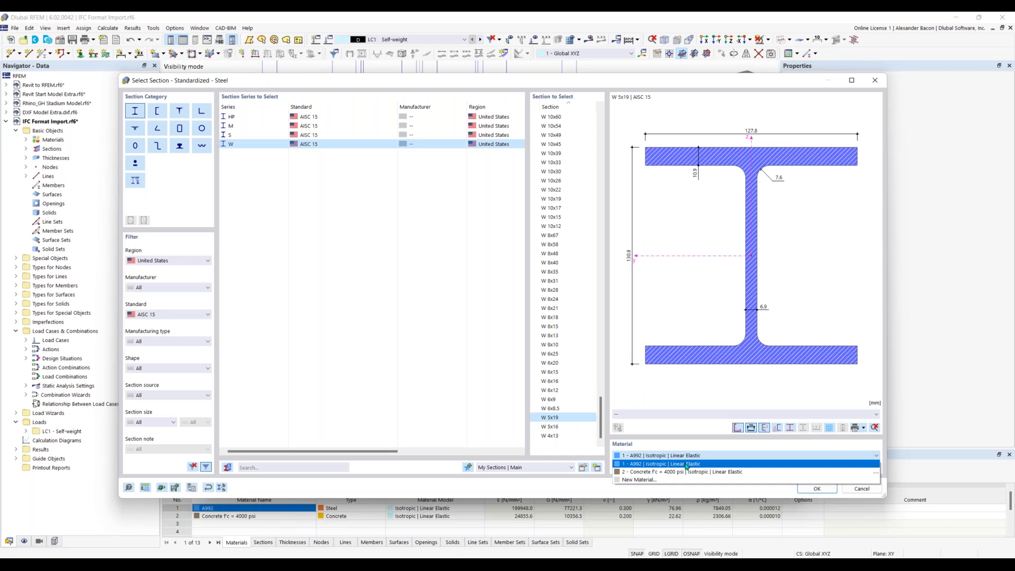
{"action": "left_click", "coordinate": [687, 464]}
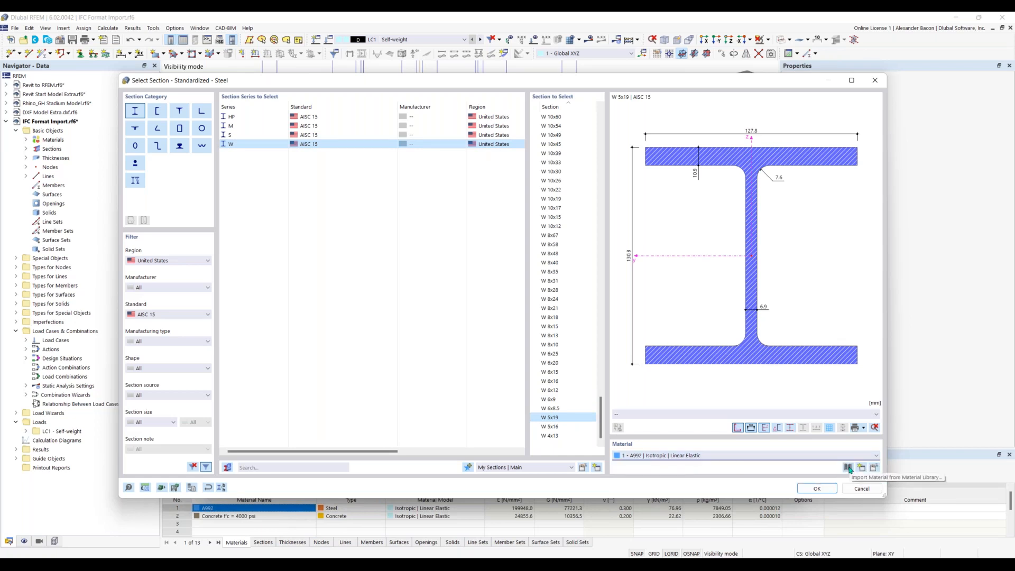
{"action": "left_click", "coordinate": [816, 488]}
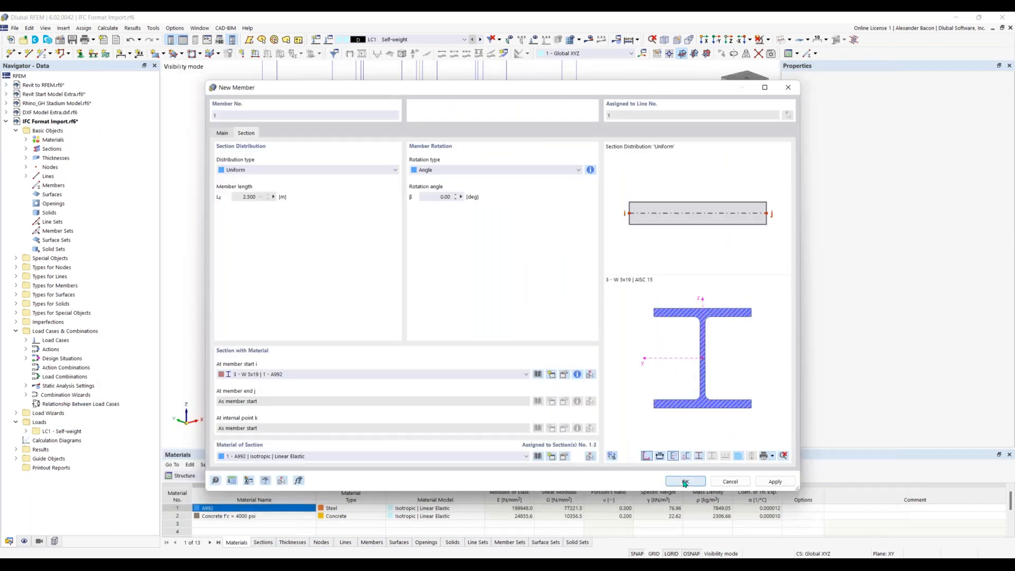
{"action": "left_click", "coordinate": [684, 482]}
{"action": "left_click", "coordinate": [677, 462]}
Step: Switch the model display from wireframe to solid rendering and inspect the converted column member
{"action": "scroll", "coordinate": [478, 319], "scroll_direction": "down", "scroll_amount": 8}
{"action": "middle_click_drag", "start_coordinate": [514, 183], "coordinate": [503, 281]}
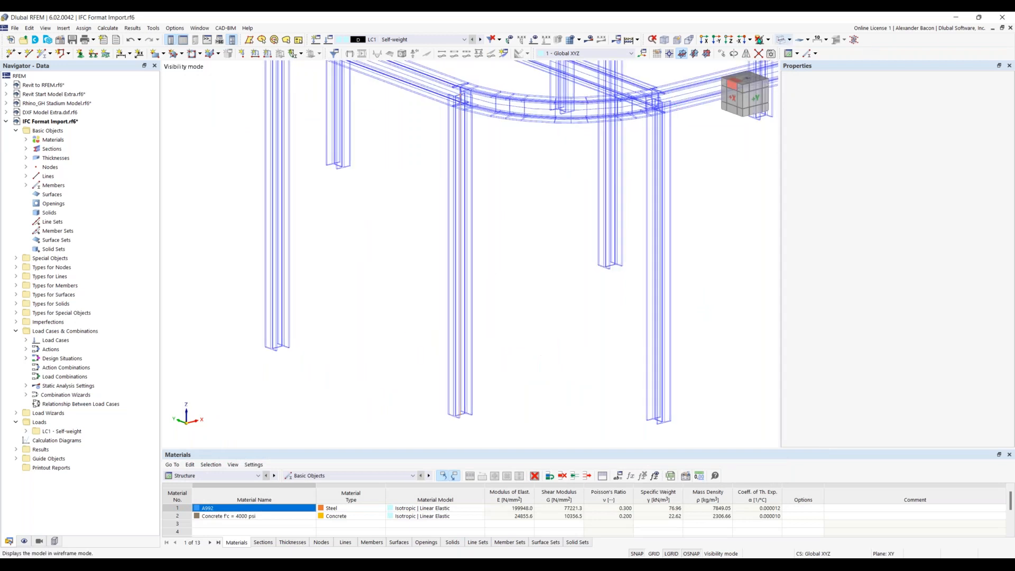
{"action": "left_click", "coordinate": [780, 41]}
{"action": "left_click", "coordinate": [780, 41]}
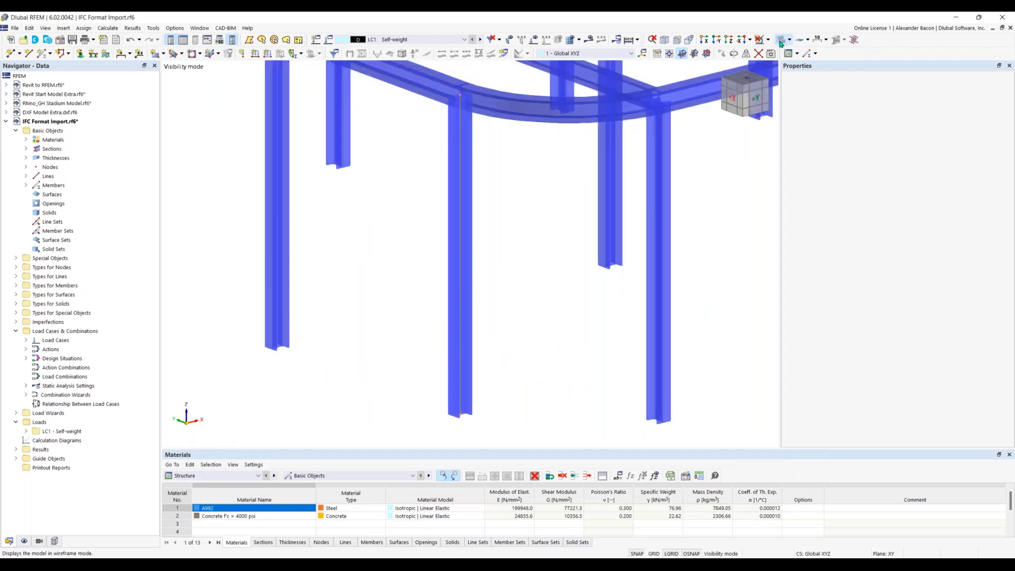
{"action": "left_click", "coordinate": [780, 40]}
{"action": "left_click", "coordinate": [780, 41]}
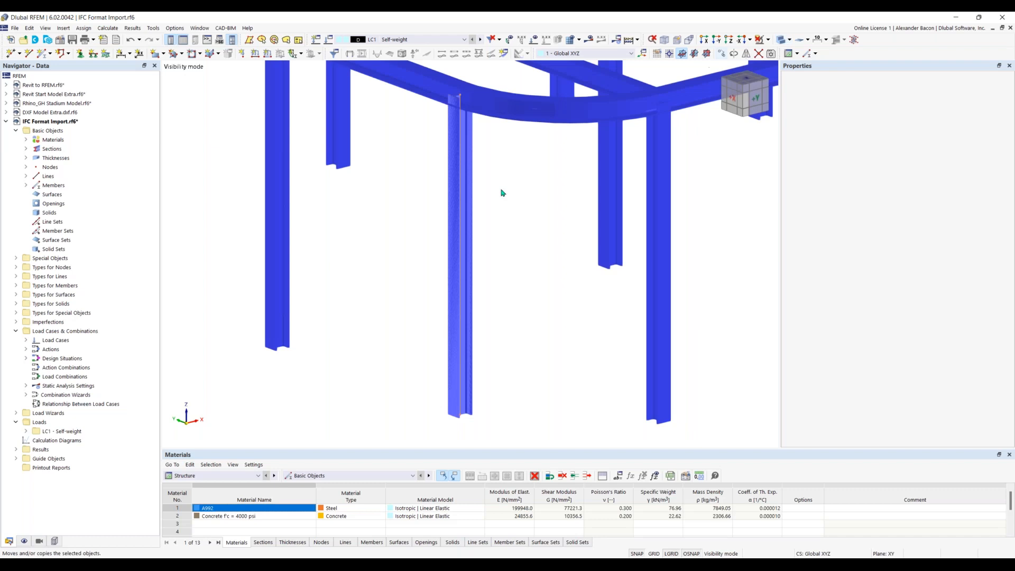
{"action": "mouse_move", "coordinate": [464, 243]}
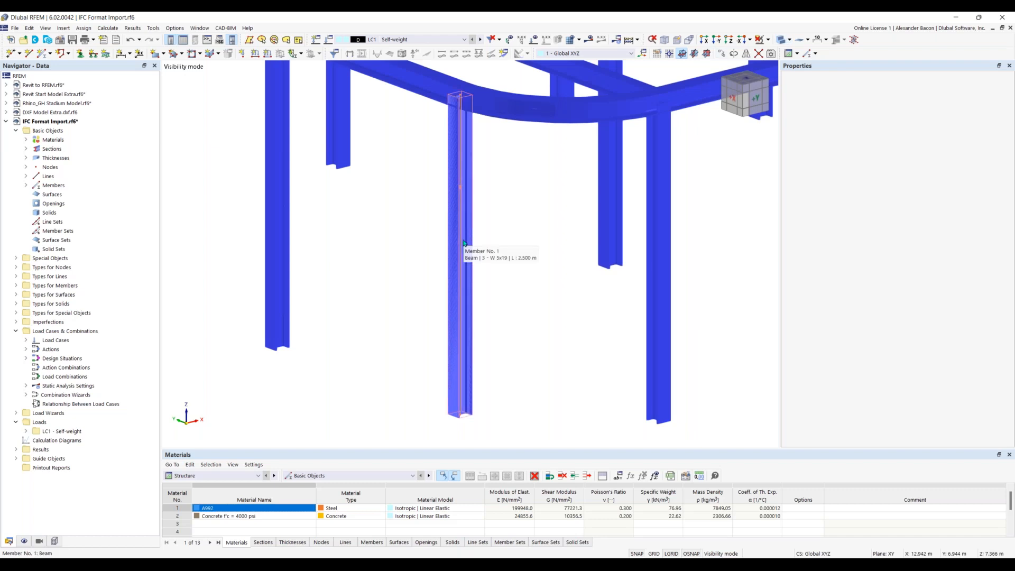
Step: Hide all IfcColumn objects in the IFC navigator to isolate the converted column member
{"action": "left_click", "coordinate": [54, 541]}
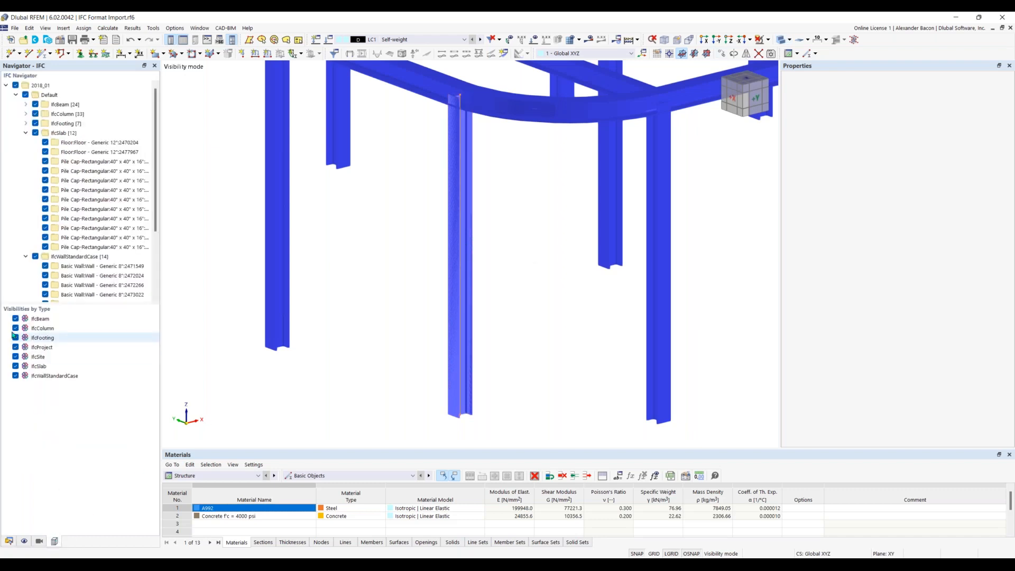
{"action": "left_click", "coordinate": [16, 328]}
{"action": "middle_click_drag", "start_coordinate": [442, 206], "coordinate": [465, 235], "text": "ctrl"}
{"action": "scroll", "coordinate": [451, 233], "scroll_direction": "up", "scroll_amount": 5}
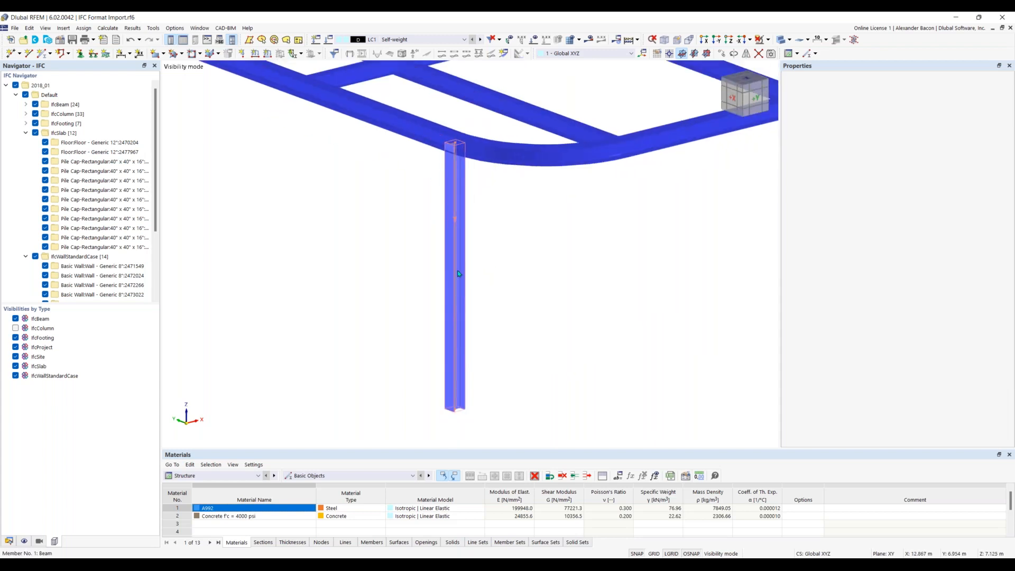
{"action": "mouse_move", "coordinate": [458, 272]}
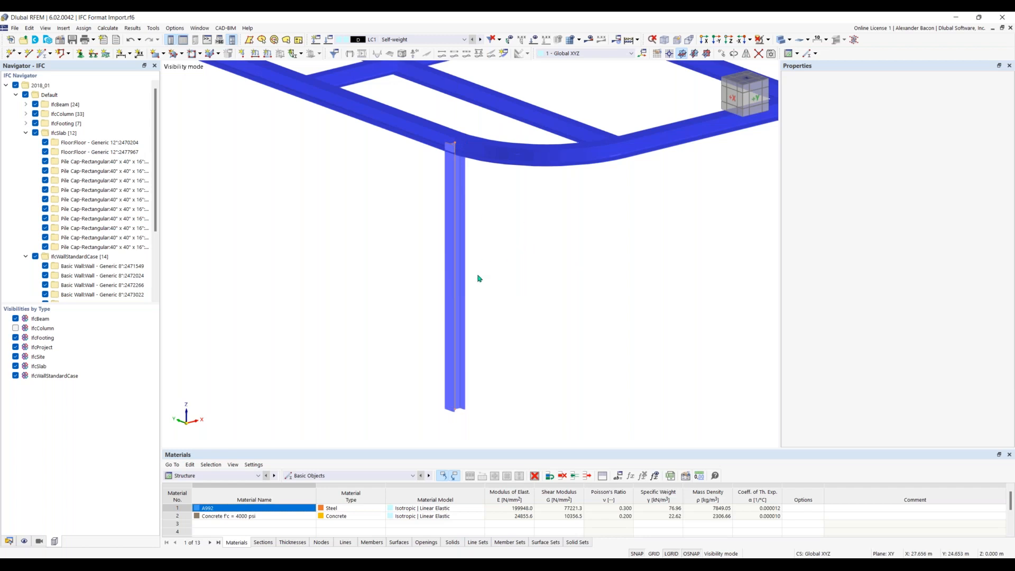
Step: Delete the converted column member and turn the visibility of the IfcColumn objects back on
{"action": "scroll", "coordinate": [509, 288], "scroll_direction": "down", "scroll_amount": 5}
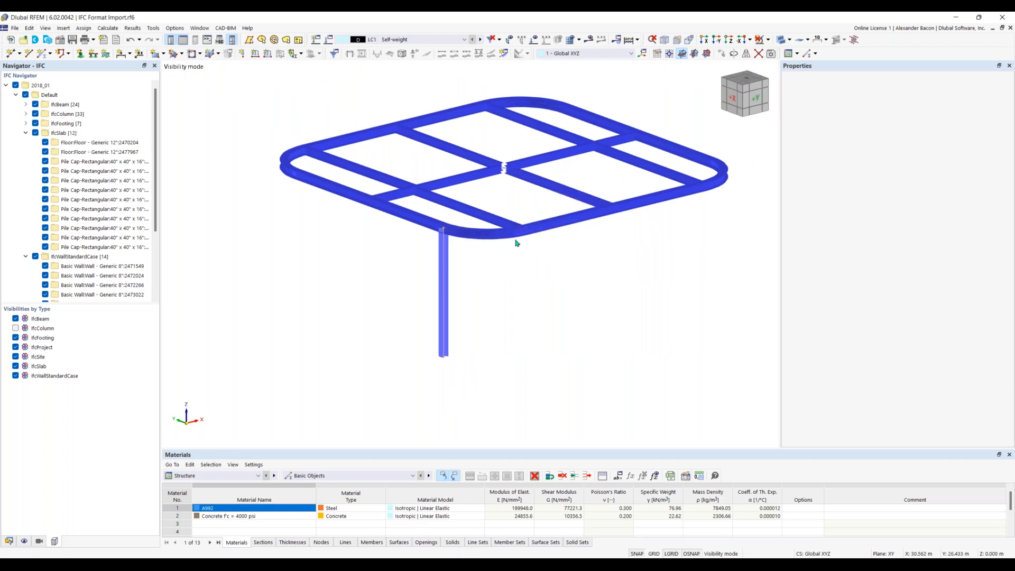
{"action": "scroll", "coordinate": [517, 243], "scroll_direction": "down", "scroll_amount": 1}
{"action": "scroll", "coordinate": [516, 243], "scroll_direction": "down", "scroll_amount": 1}
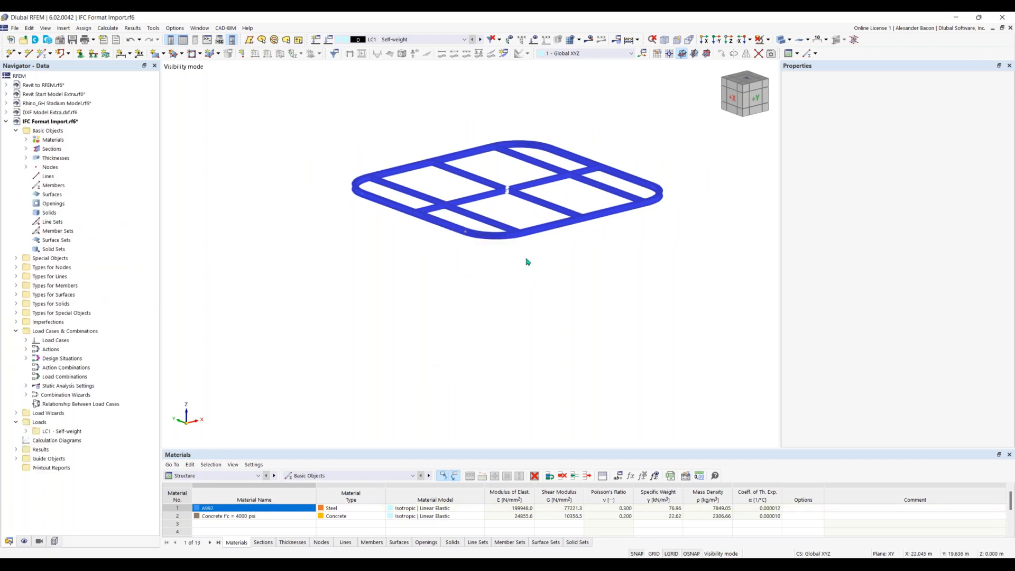
{"action": "scroll", "coordinate": [472, 240], "scroll_direction": "up", "scroll_amount": 2}
{"action": "scroll", "coordinate": [468, 235], "scroll_direction": "up", "scroll_amount": 4}
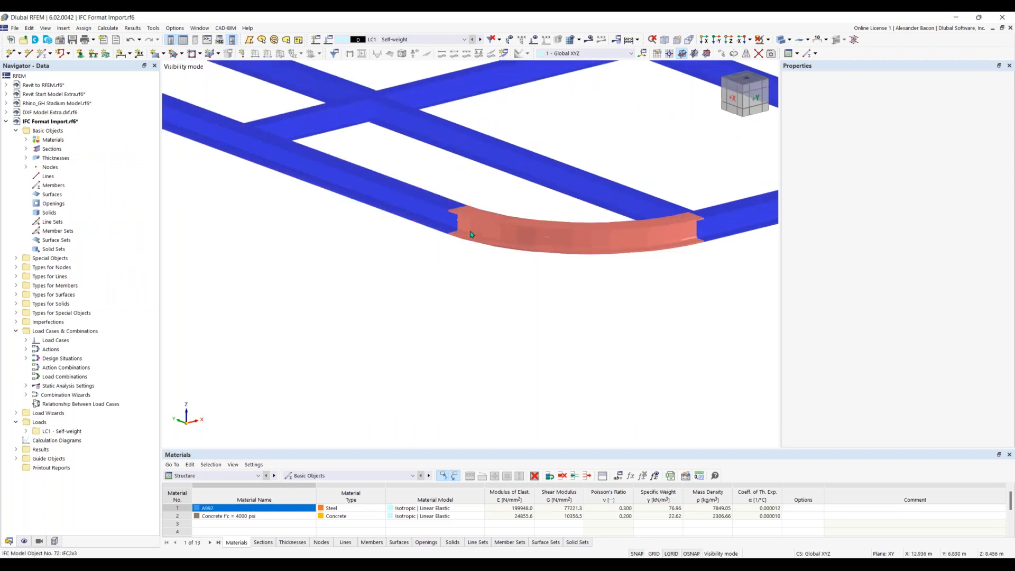
{"action": "scroll", "coordinate": [462, 310], "scroll_direction": "down", "scroll_amount": 6}
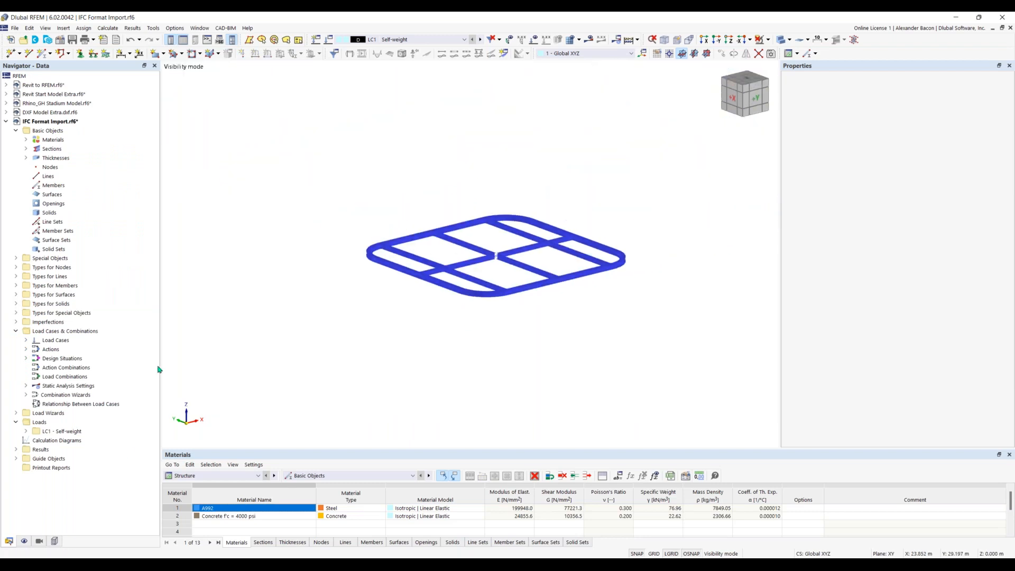
{"action": "left_click", "coordinate": [55, 540]}
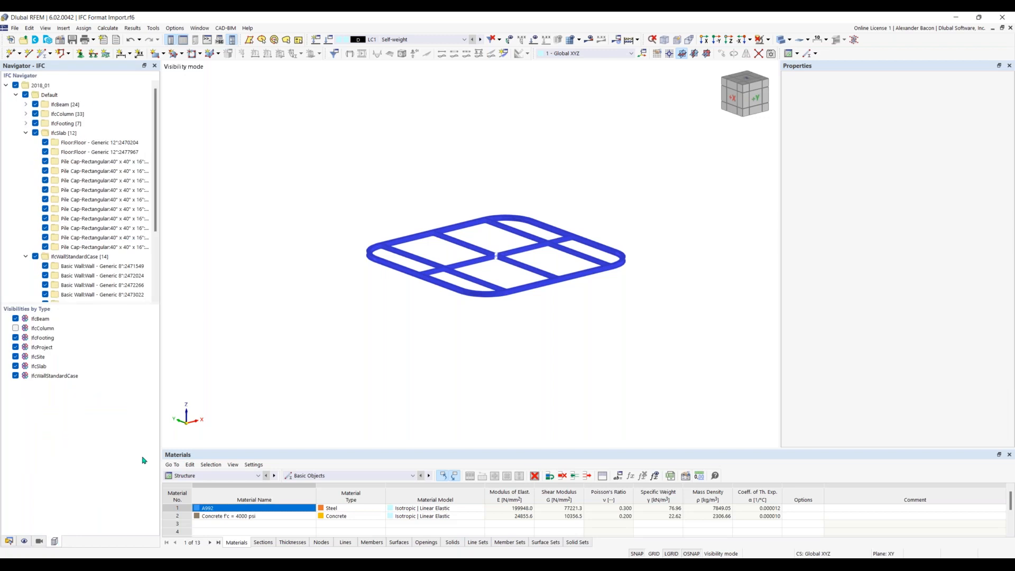
{"action": "left_click", "coordinate": [15, 327]}
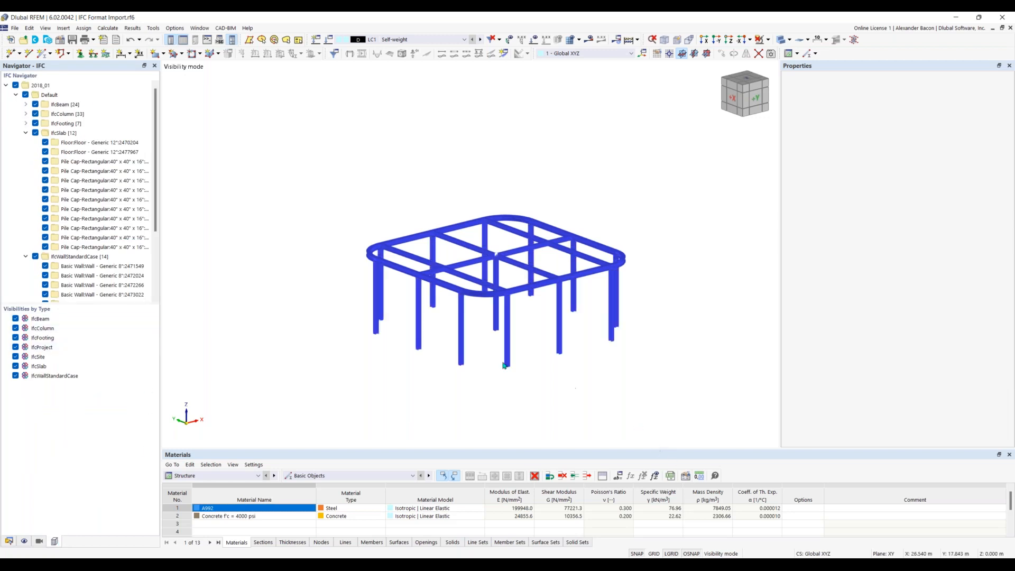
Step: Select the straight IFC beam on the outer edge and review its conversion options for member, surface and solid
{"action": "scroll", "coordinate": [404, 269], "scroll_direction": "up", "scroll_amount": 3}
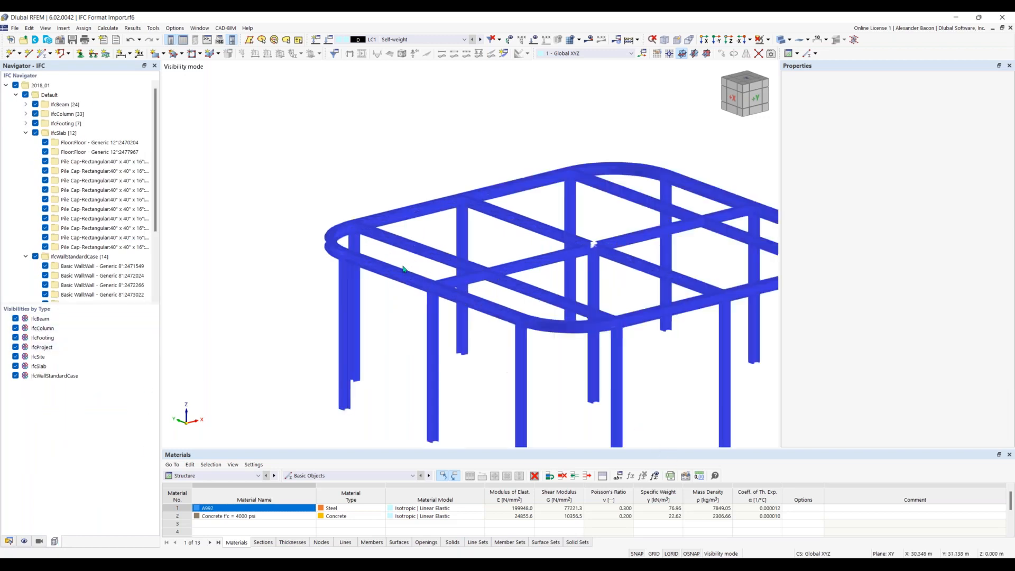
{"action": "scroll", "coordinate": [402, 269], "scroll_direction": "up", "scroll_amount": 3}
{"action": "left_click", "coordinate": [388, 279]}
{"action": "right_click", "coordinate": [388, 279]}
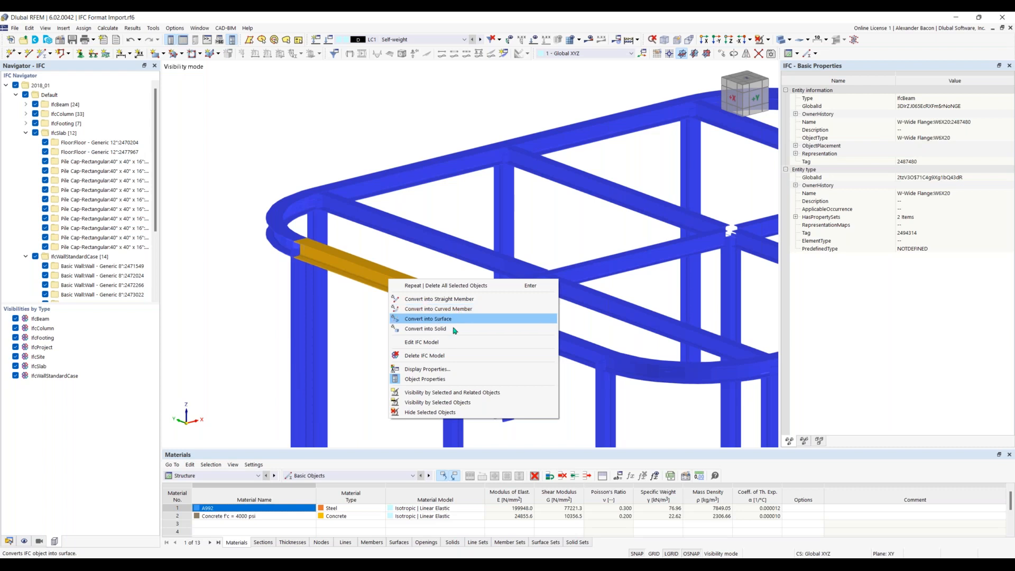
{"action": "left_click", "coordinate": [425, 270]}
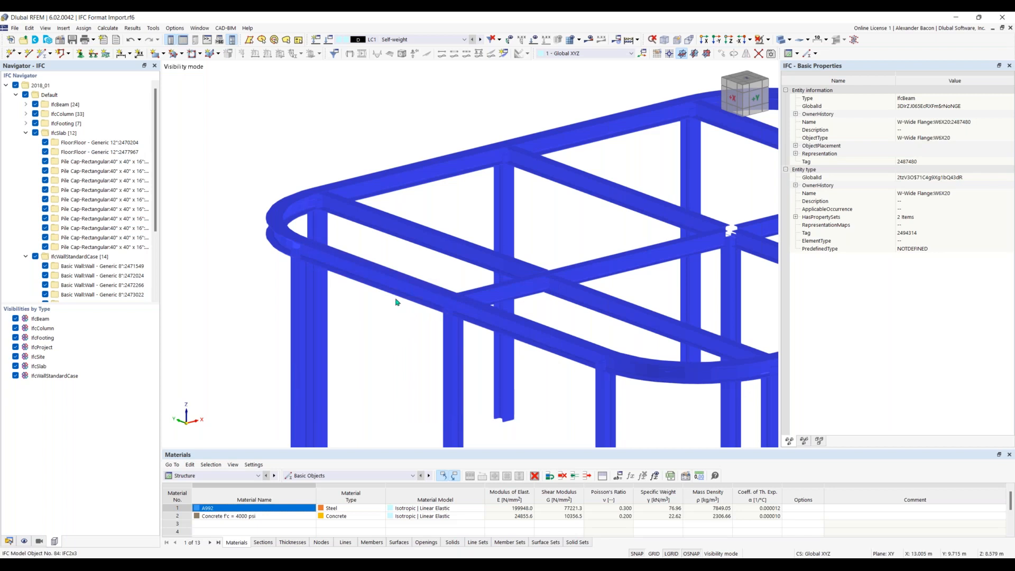
Step: Open the conversion tables and review the section and material mappings of the Default table
{"action": "scroll", "coordinate": [406, 312], "scroll_direction": "down", "scroll_amount": 2}
{"action": "scroll", "coordinate": [405, 314], "scroll_direction": "down", "scroll_amount": 3}
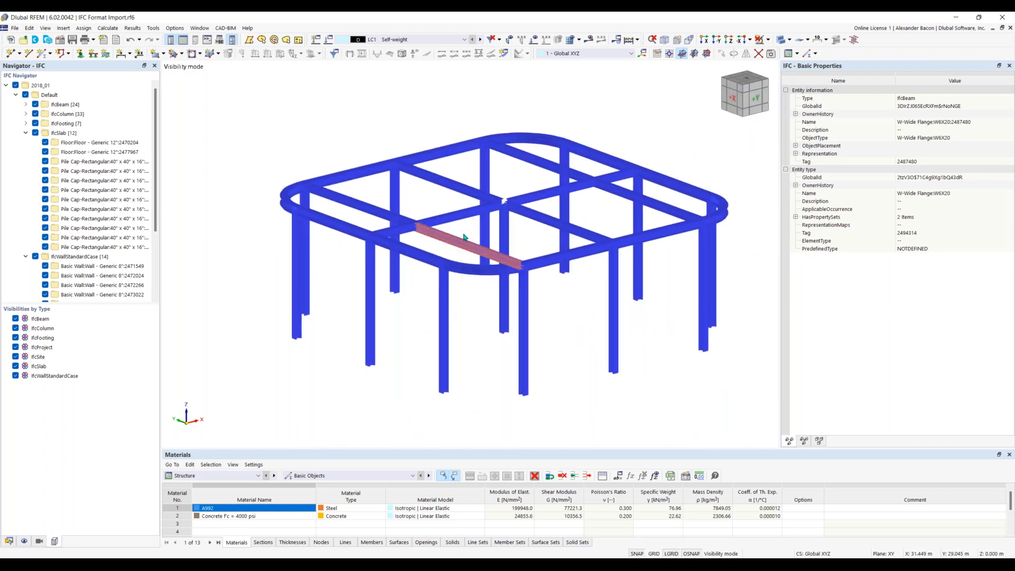
{"action": "left_click", "coordinate": [224, 29]}
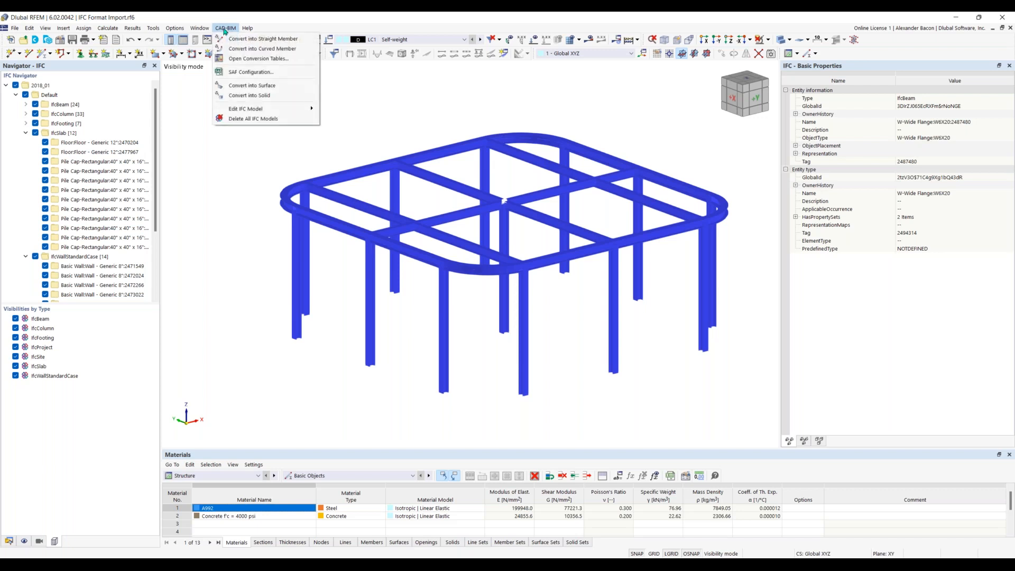
{"action": "left_click", "coordinate": [248, 59]}
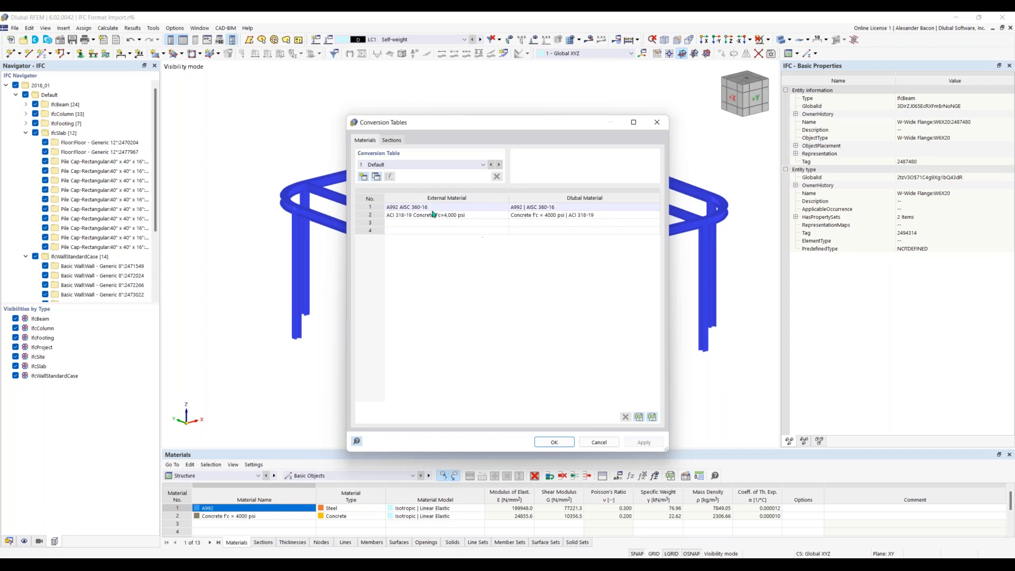
{"action": "left_click", "coordinate": [392, 140]}
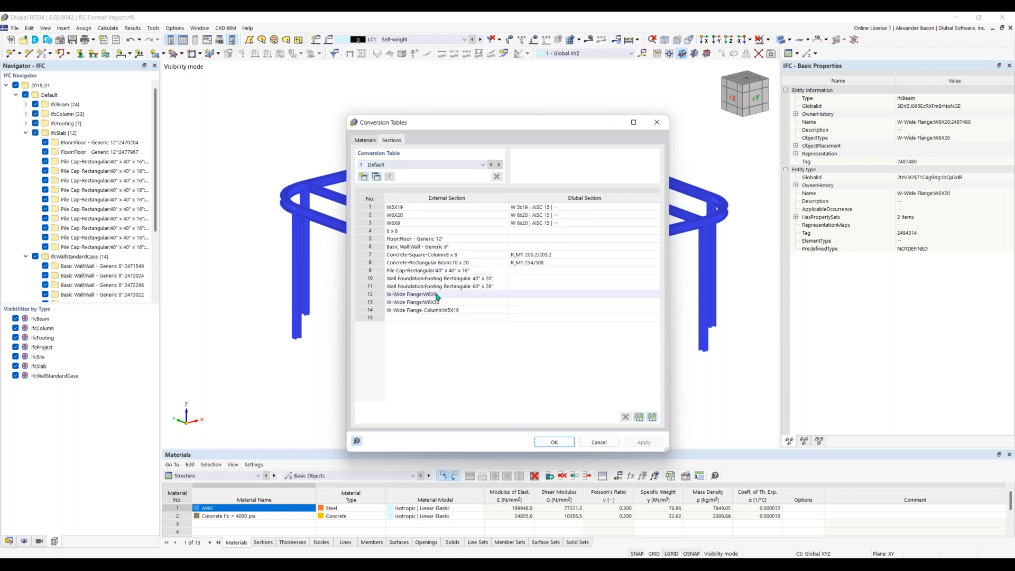
{"action": "left_click", "coordinate": [364, 140]}
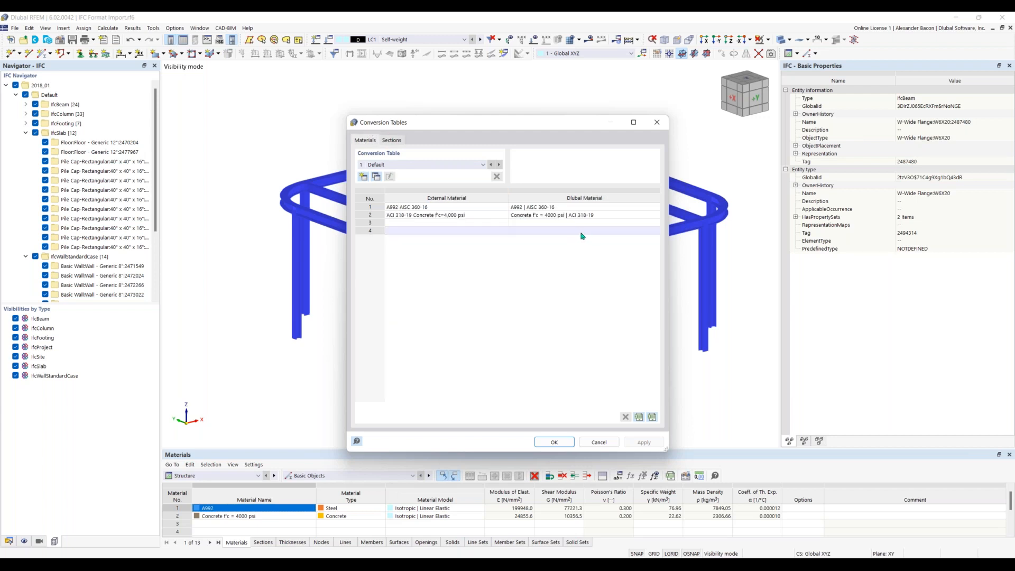
Step: Assign carbon steel A992 from the AISC 360-16 library as the Dlubal material for external material A992 AISC 360-16
{"action": "left_click", "coordinate": [619, 207]}
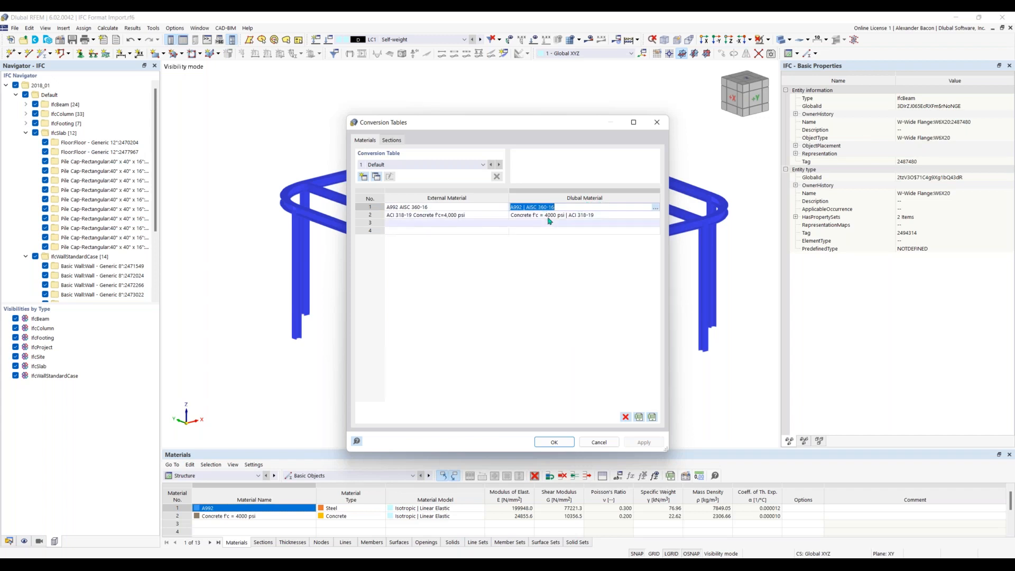
{"action": "left_click", "coordinate": [655, 210]}
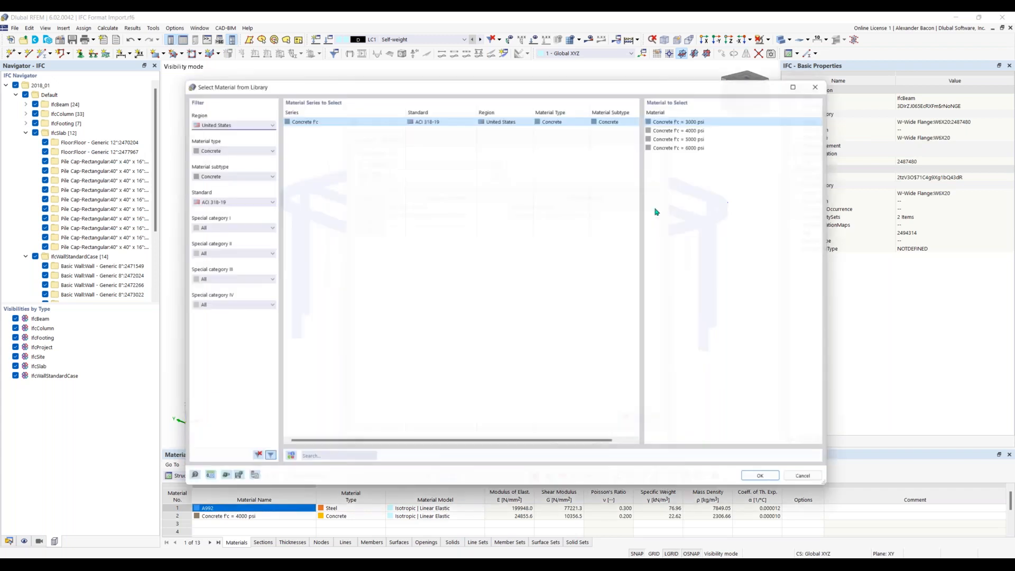
{"action": "left_click", "coordinate": [218, 146]}
{"action": "left_click", "coordinate": [211, 169]}
{"action": "left_click", "coordinate": [211, 172]}
{"action": "left_click", "coordinate": [212, 190]}
{"action": "left_click", "coordinate": [217, 198]}
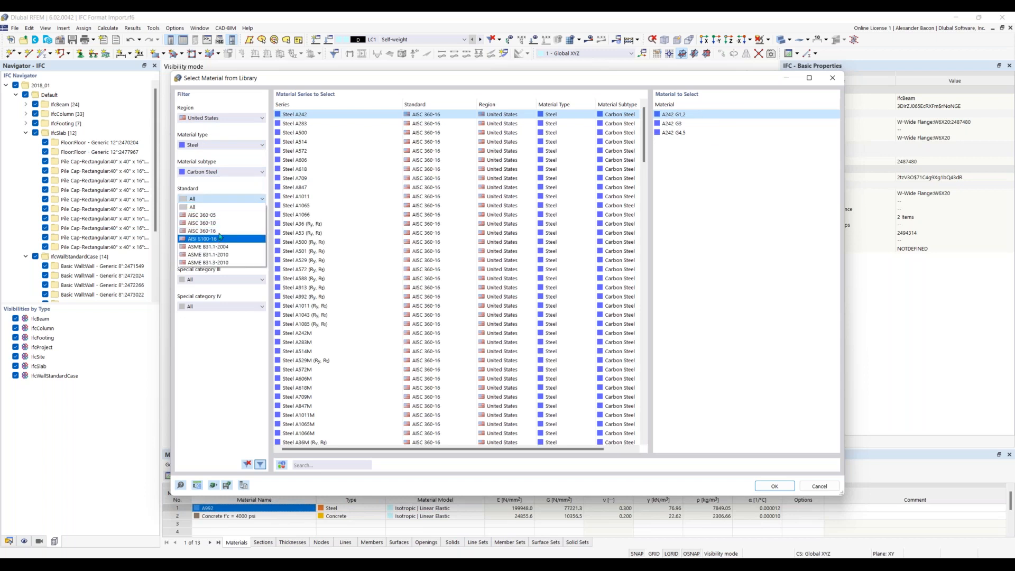
{"action": "left_click", "coordinate": [221, 230]}
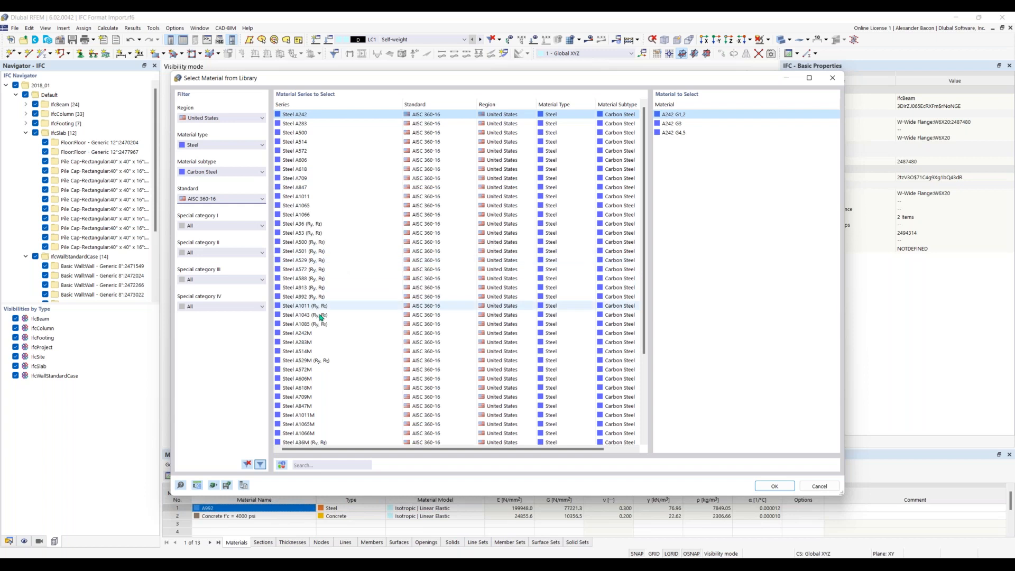
{"action": "left_click", "coordinate": [319, 296]}
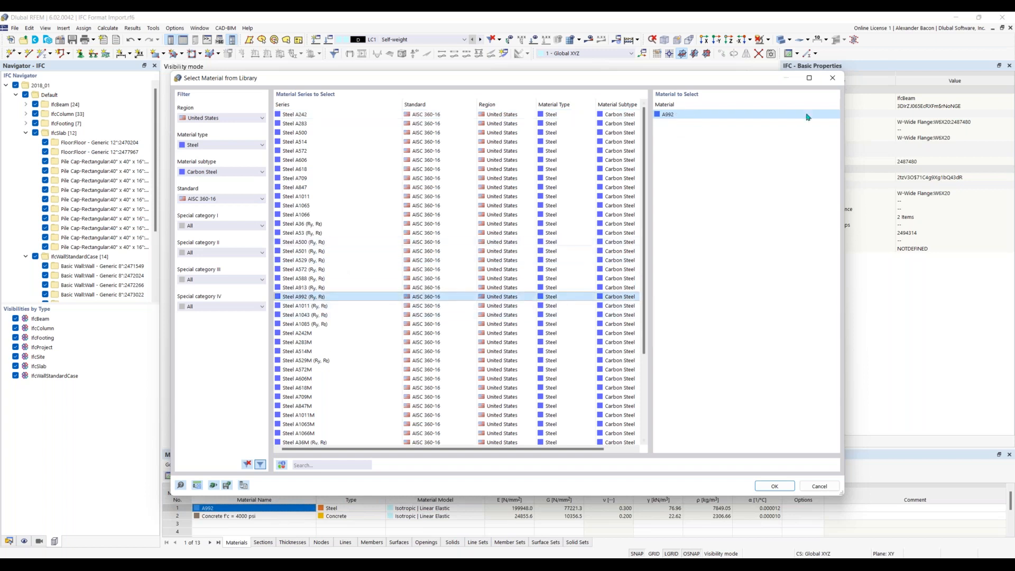
{"action": "left_click", "coordinate": [774, 486]}
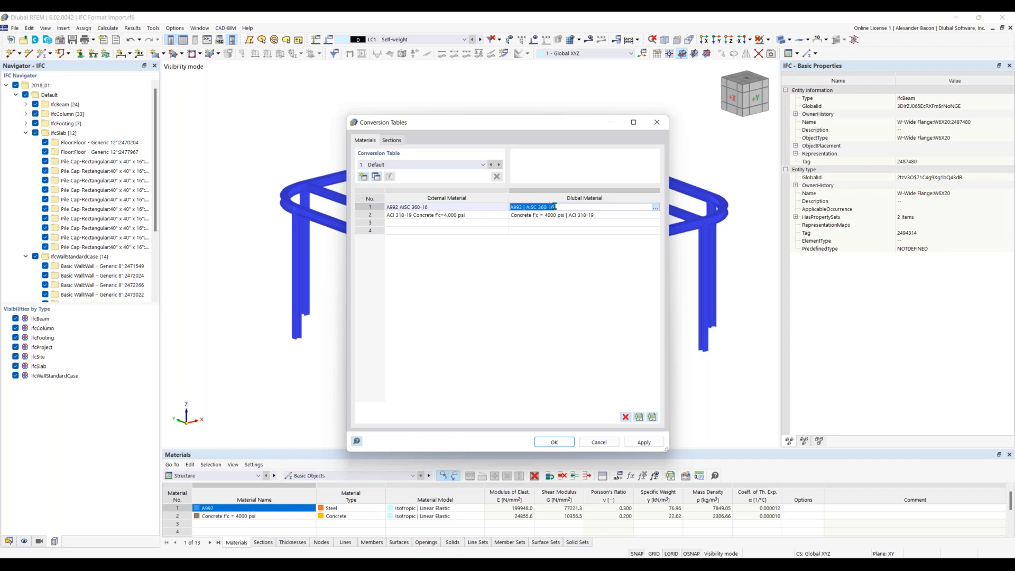
Step: Assign the AISC 15 section W 6x9 as the Dlubal section for external section W-Wide Flange:W6X9
{"action": "left_click", "coordinate": [392, 140]}
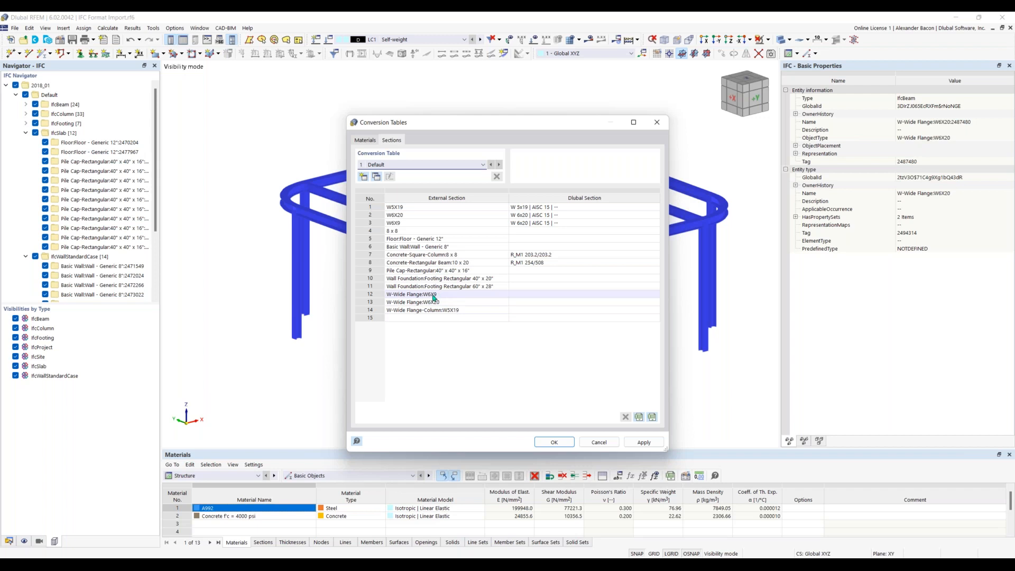
{"action": "left_click", "coordinate": [534, 295]}
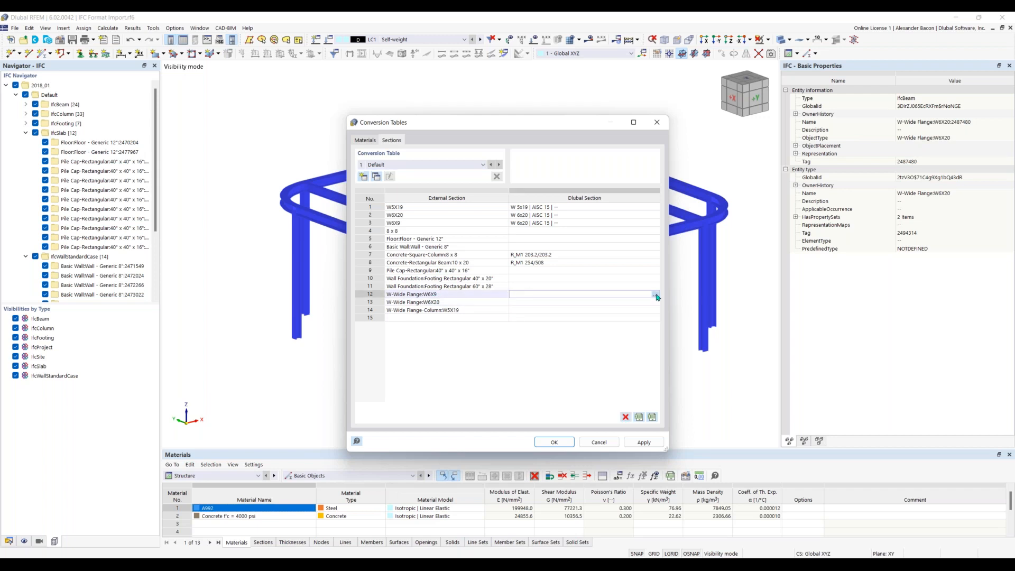
{"action": "left_click", "coordinate": [654, 295]}
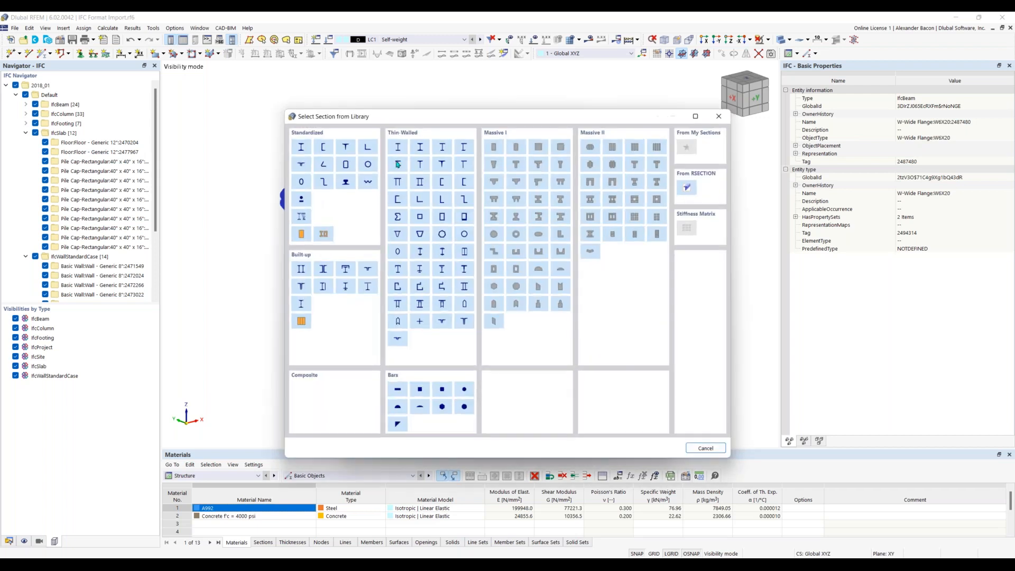
{"action": "left_click", "coordinate": [302, 145]}
{"action": "left_click", "coordinate": [305, 146]}
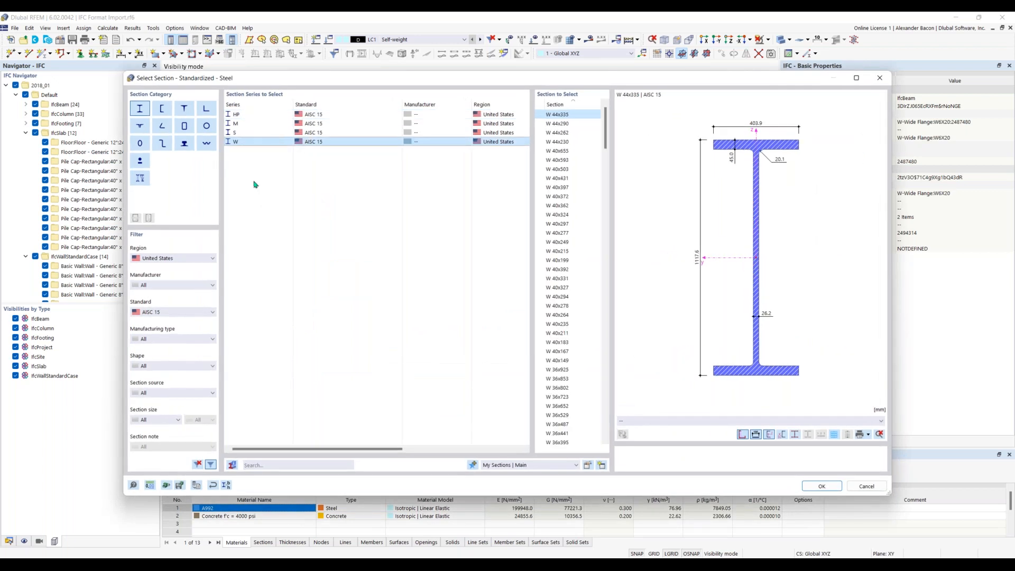
{"action": "left_click_drag", "start_coordinate": [605, 159], "coordinate": [605, 428]}
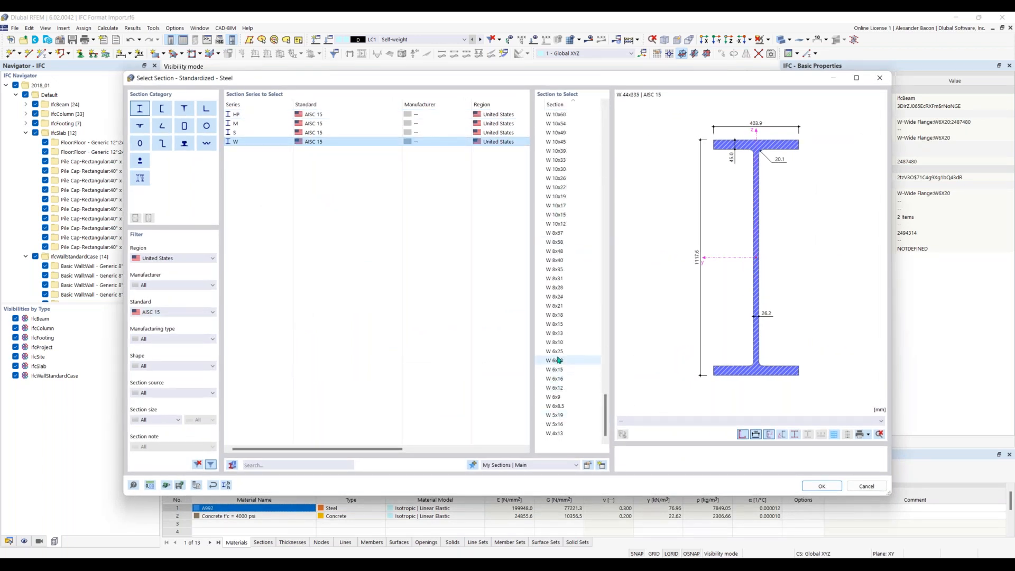
{"action": "left_click", "coordinate": [560, 396]}
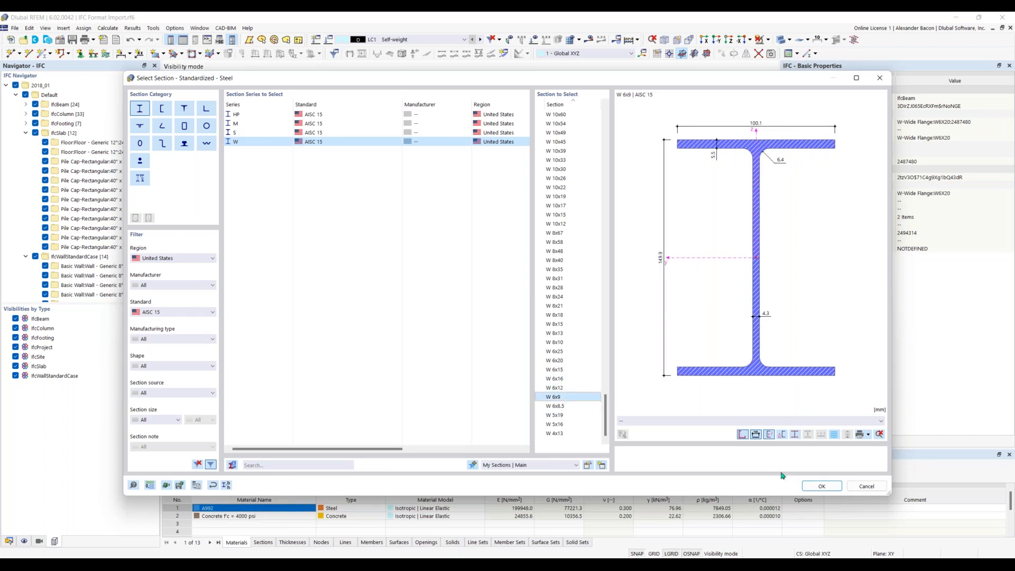
{"action": "left_click", "coordinate": [812, 484]}
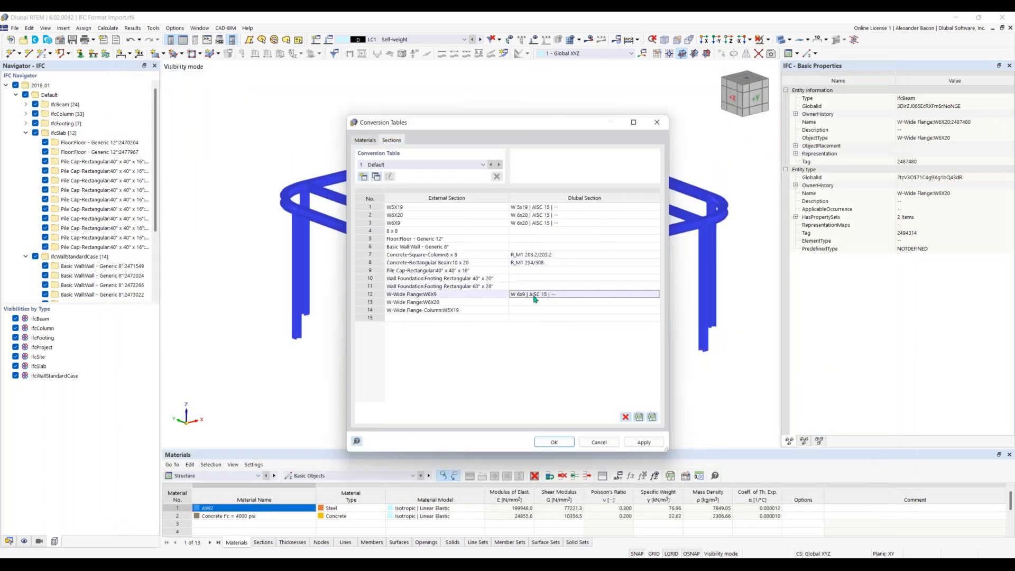
Step: Clear the Dlubal section of W-Wide Flange:W6X9 and reassign W 6x9 from the AISC 15 W series
{"action": "left_click", "coordinate": [541, 295]}
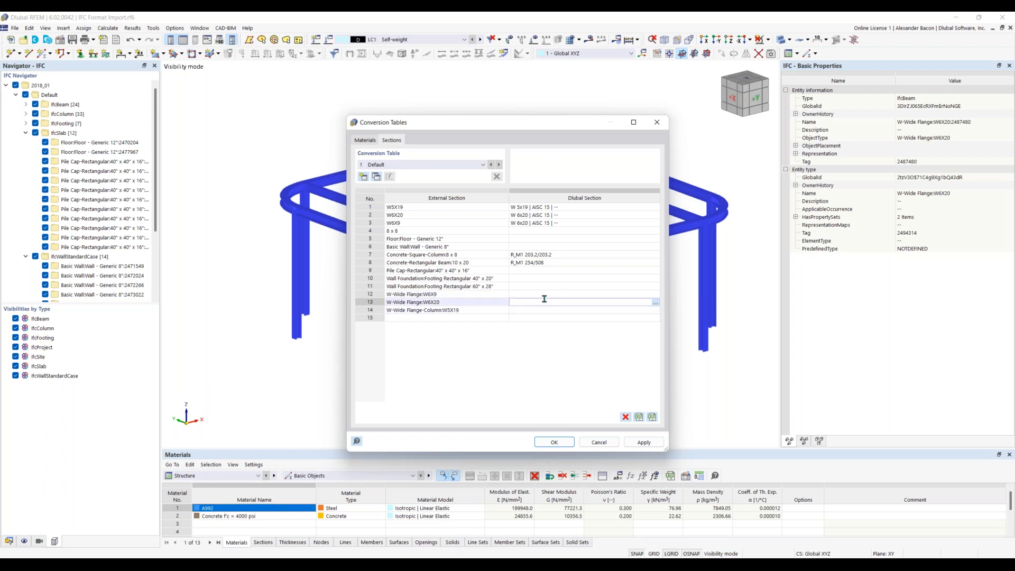
{"action": "key", "text": "Delete"}
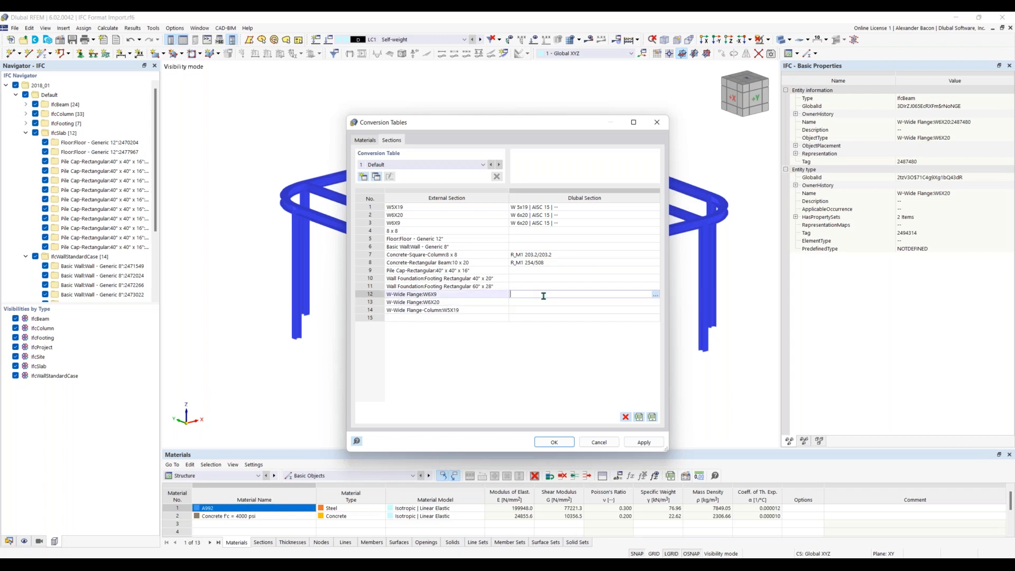
{"action": "left_click", "coordinate": [655, 294]}
{"action": "left_click", "coordinate": [304, 146]}
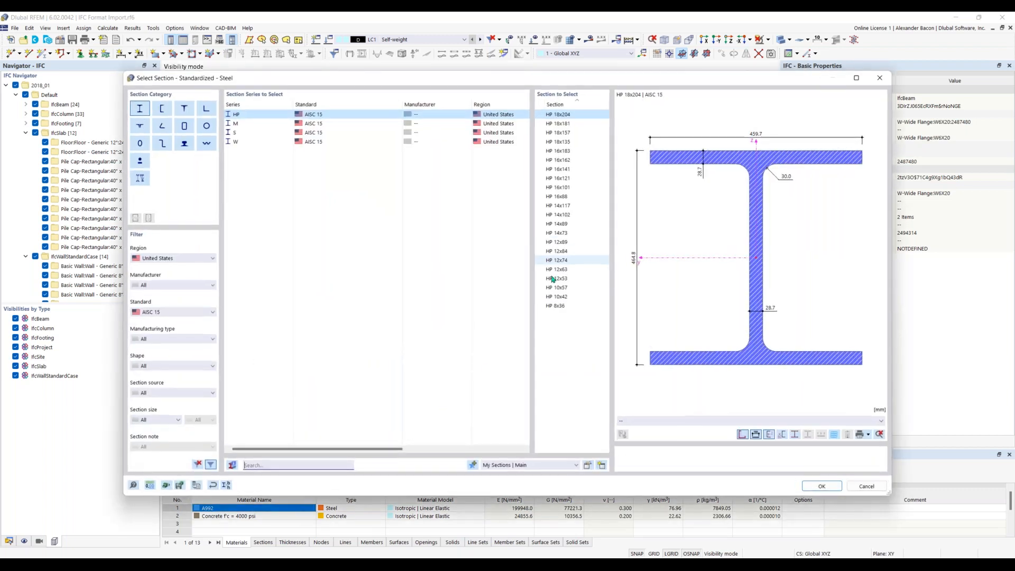
{"action": "left_click", "coordinate": [338, 141]}
{"action": "scroll", "coordinate": [561, 317], "scroll_direction": "down", "scroll_amount": 20}
{"action": "scroll", "coordinate": [563, 323], "scroll_direction": "down", "scroll_amount": 20}
{"action": "left_click", "coordinate": [564, 397]}
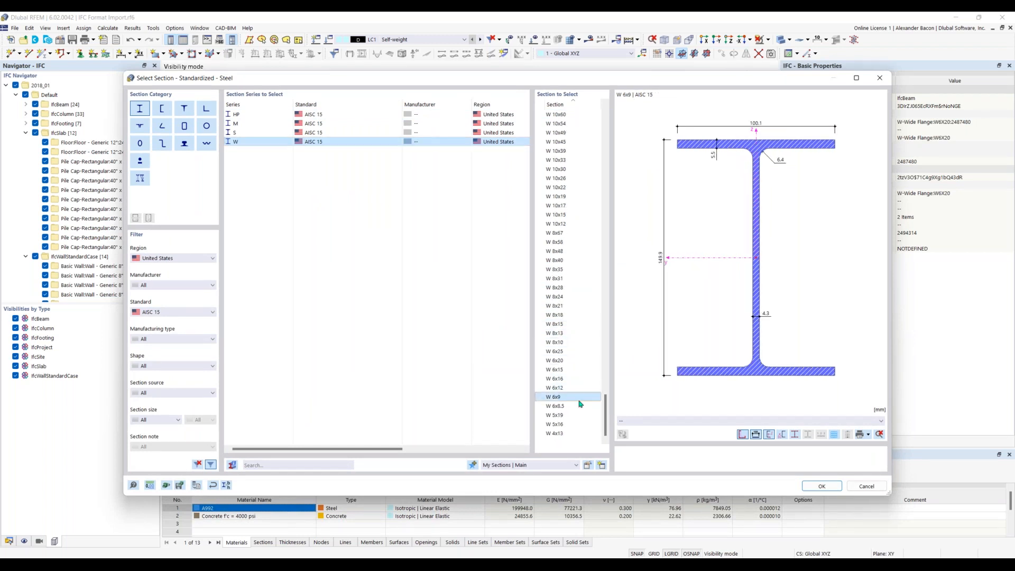
{"action": "left_click", "coordinate": [821, 486]}
Step: Copy the W 6x9 Dlubal section from the row above into the W-Wide Flange:W6X20 and W-Wide Flange-Column:W5X19 rows
{"action": "left_click", "coordinate": [557, 301]}
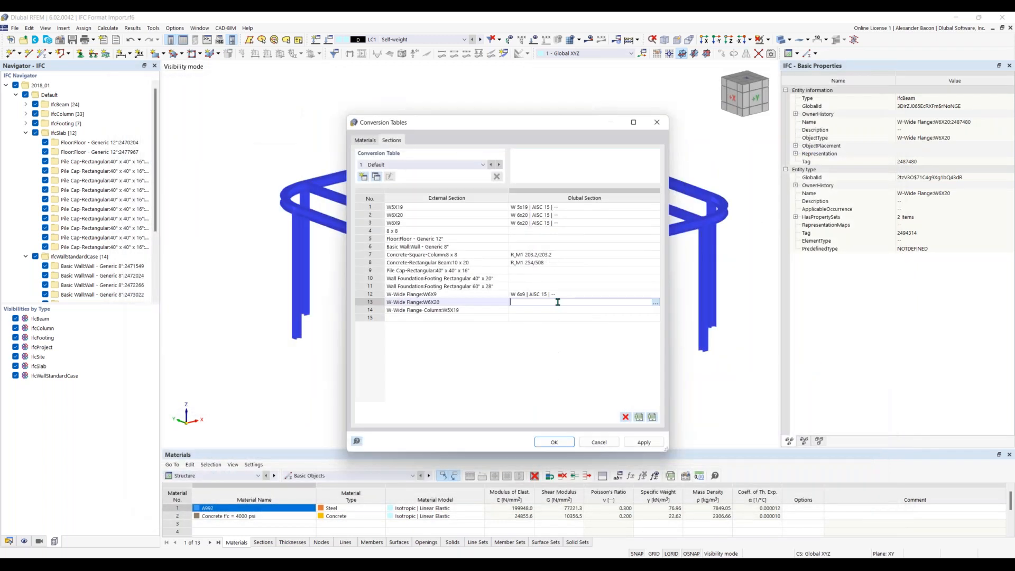
{"action": "key", "text": "F8"}
{"action": "key", "text": "F8"}
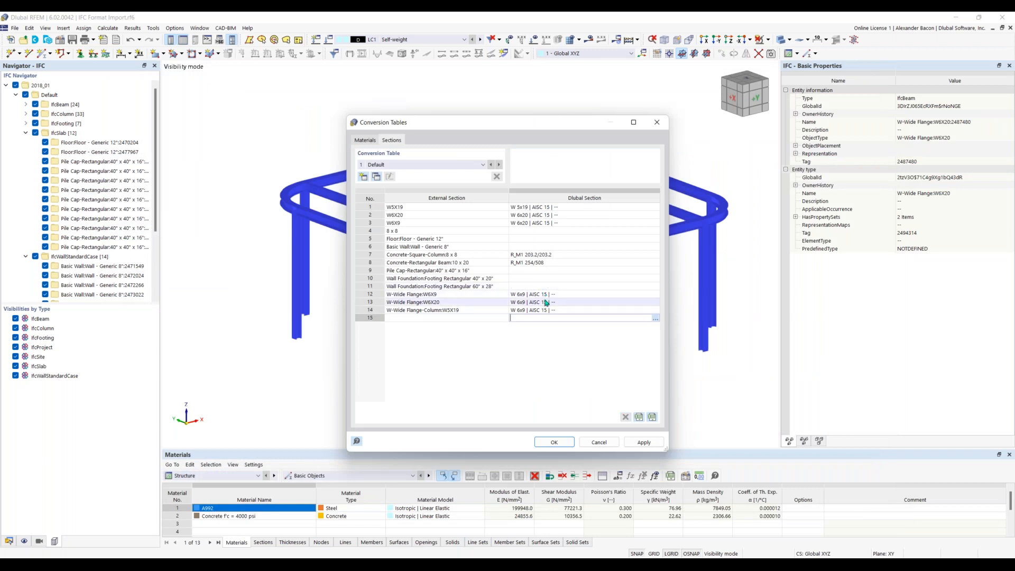
Step: Change the Dlubal sections to W 6x20 for W-Wide Flange:W6X20 and W 5x19 for W-Wide Flange-Column:W5X19, and accept the conversion tables
{"action": "left_click", "coordinate": [539, 302]}
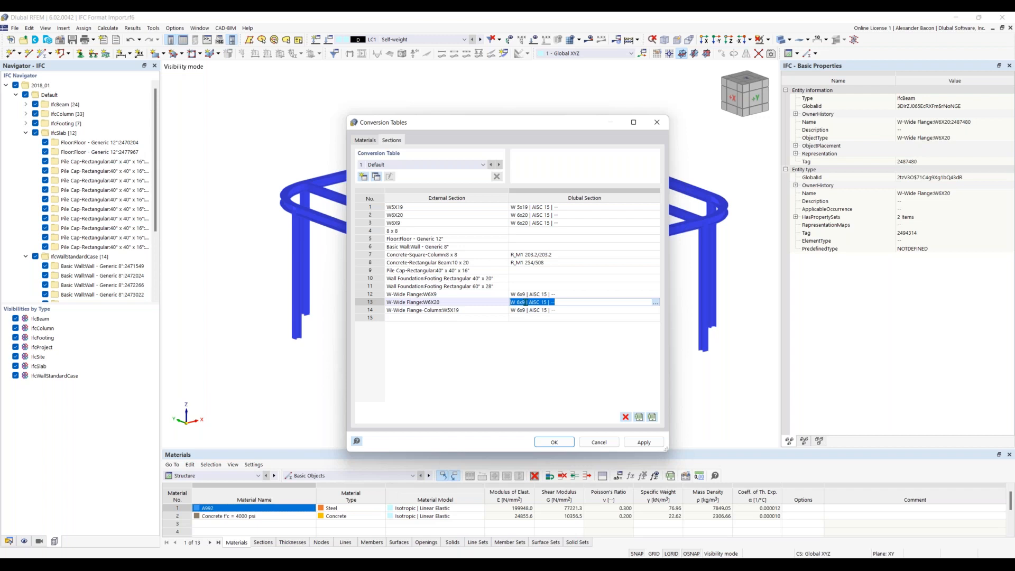
{"action": "left_click", "coordinate": [576, 327]}
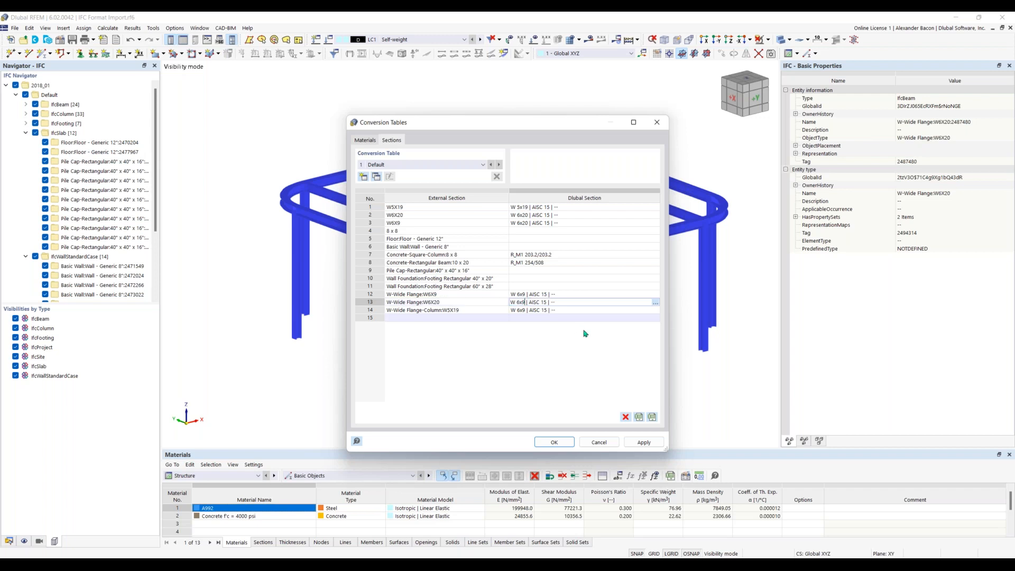
{"action": "key", "text": "BackSpace"}
{"action": "type", "text": "20"}
{"action": "left_click", "coordinate": [520, 312]}
{"action": "left_click", "coordinate": [532, 319]}
{"action": "key", "text": "BackSpace"}
{"action": "type", "text": "5x"}
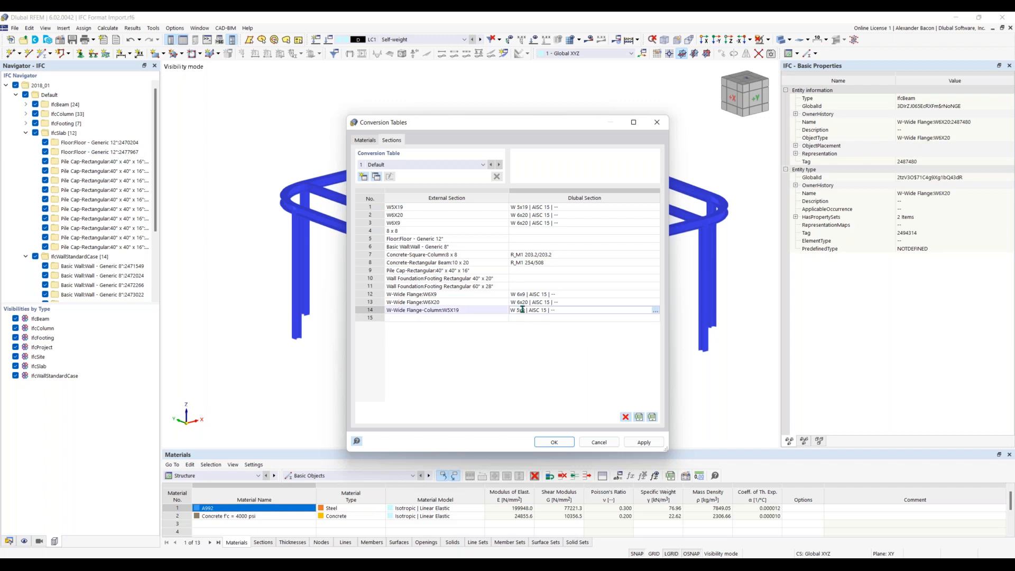
{"action": "type", "text": "1"}
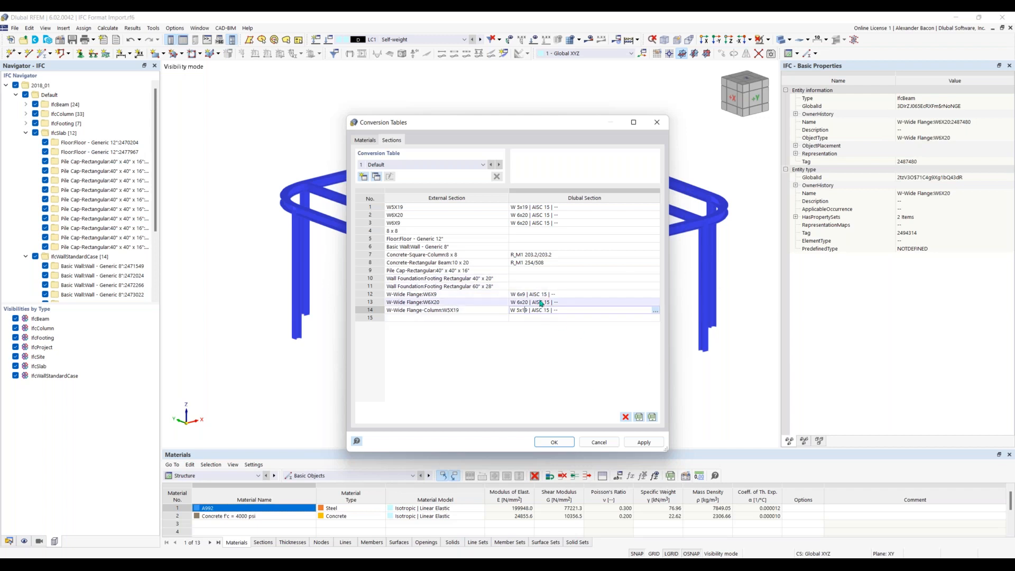
{"action": "left_click", "coordinate": [554, 443]}
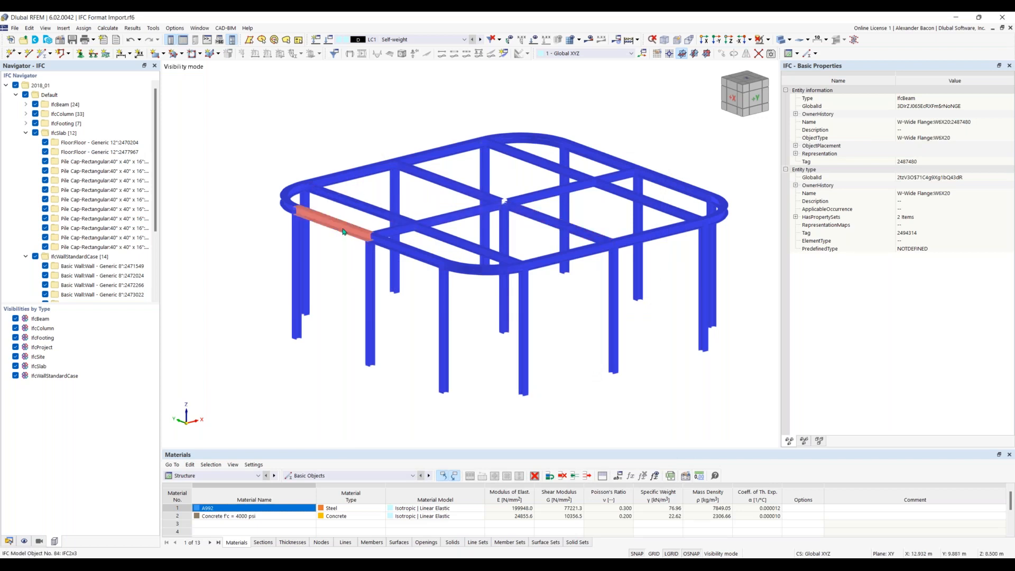
Step: Convert the straight IFC beam on the frame's outer edge into a straight member
{"action": "middle_click_drag", "start_coordinate": [347, 266], "coordinate": [382, 269]}
{"action": "left_click", "coordinate": [372, 233]}
{"action": "right_click", "coordinate": [372, 232]}
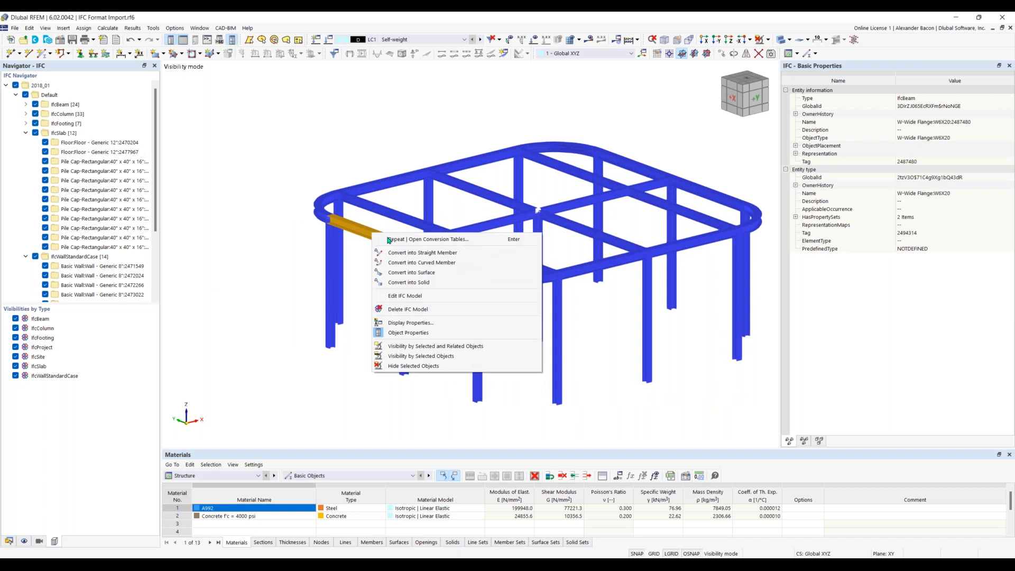
{"action": "left_click", "coordinate": [420, 253]}
Step: Inspect the converted edge beam's member type and assigned section, then close its properties
{"action": "scroll", "coordinate": [360, 253], "scroll_direction": "up", "scroll_amount": 2}
{"action": "middle_click_drag", "start_coordinate": [370, 260], "coordinate": [254, 232]}
{"action": "scroll", "coordinate": [254, 232], "scroll_direction": "down", "scroll_amount": 2}
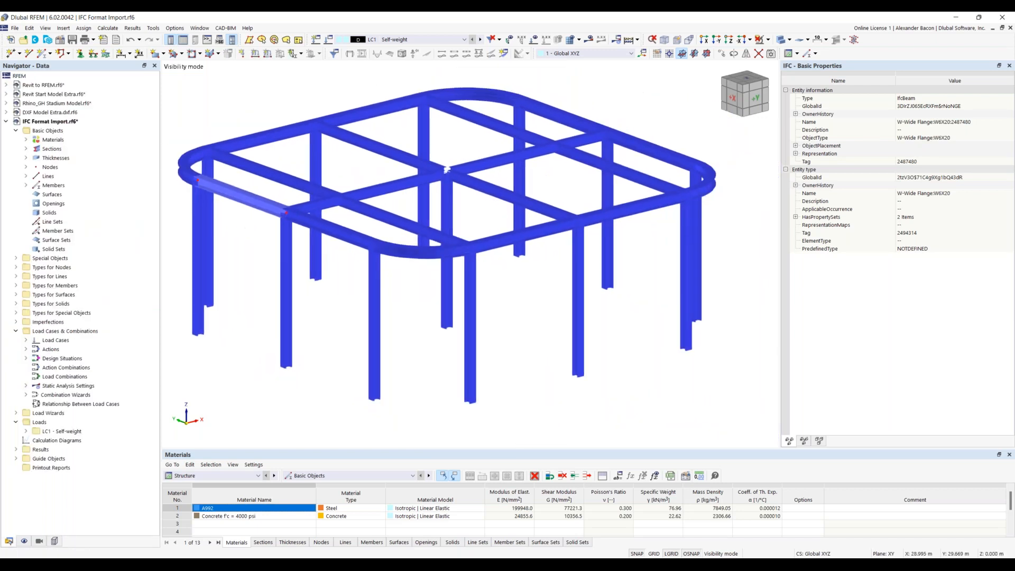
{"action": "double_click", "coordinate": [260, 203]}
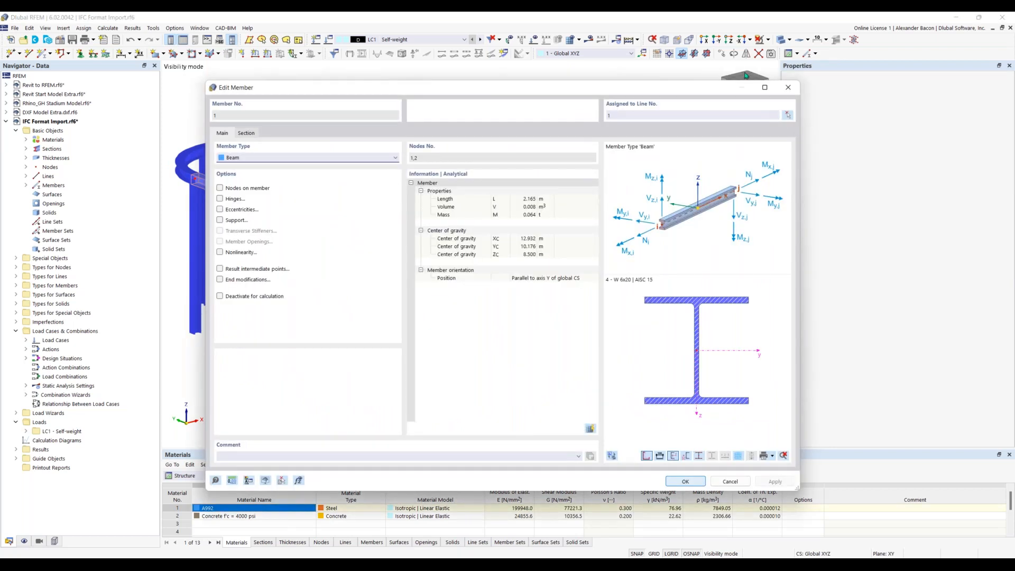
{"action": "left_click", "coordinate": [789, 86]}
Step: Select the straight IFC beams and all IFC columns, leaving out the curved corners, and convert them into straight members
{"action": "scroll", "coordinate": [431, 249], "scroll_direction": "down", "scroll_amount": 3}
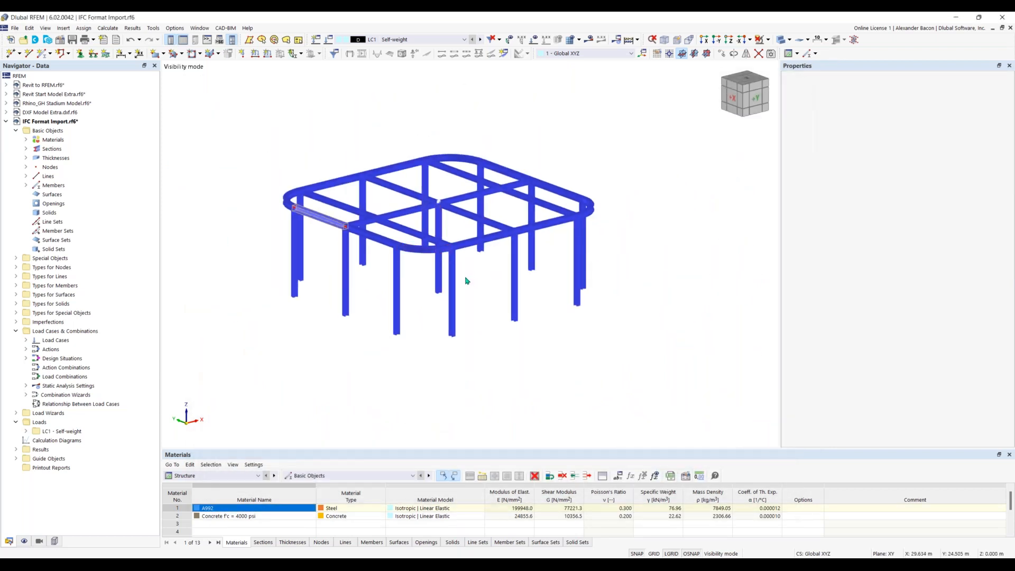
{"action": "middle_click_drag", "start_coordinate": [420, 338], "coordinate": [497, 329], "text": "ctrl"}
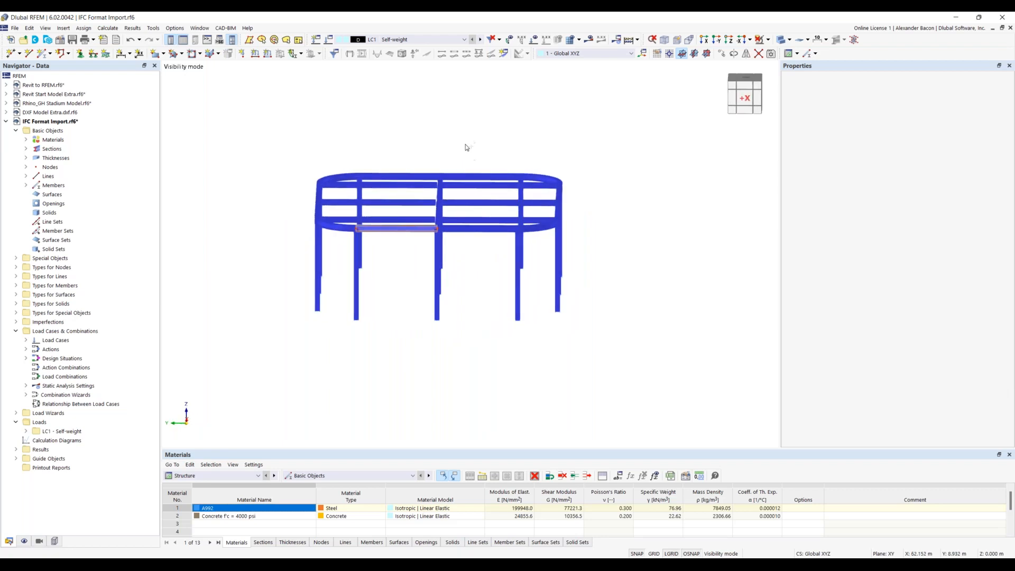
{"action": "middle_click_drag", "start_coordinate": [405, 339], "coordinate": [473, 269], "text": "ctrl"}
{"action": "left_click_drag", "start_coordinate": [467, 146], "coordinate": [401, 352]}
{"action": "middle_click_drag", "start_coordinate": [420, 329], "coordinate": [498, 304], "text": "ctrl"}
{"action": "left_click_drag", "start_coordinate": [607, 258], "coordinate": [251, 344]}
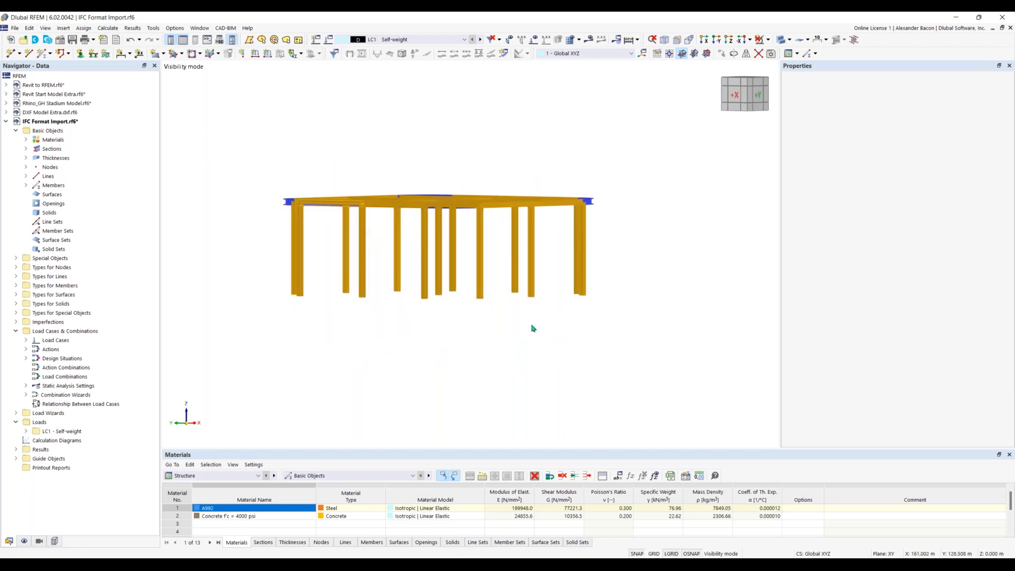
{"action": "middle_click_drag", "start_coordinate": [508, 335], "coordinate": [452, 281], "text": "ctrl"}
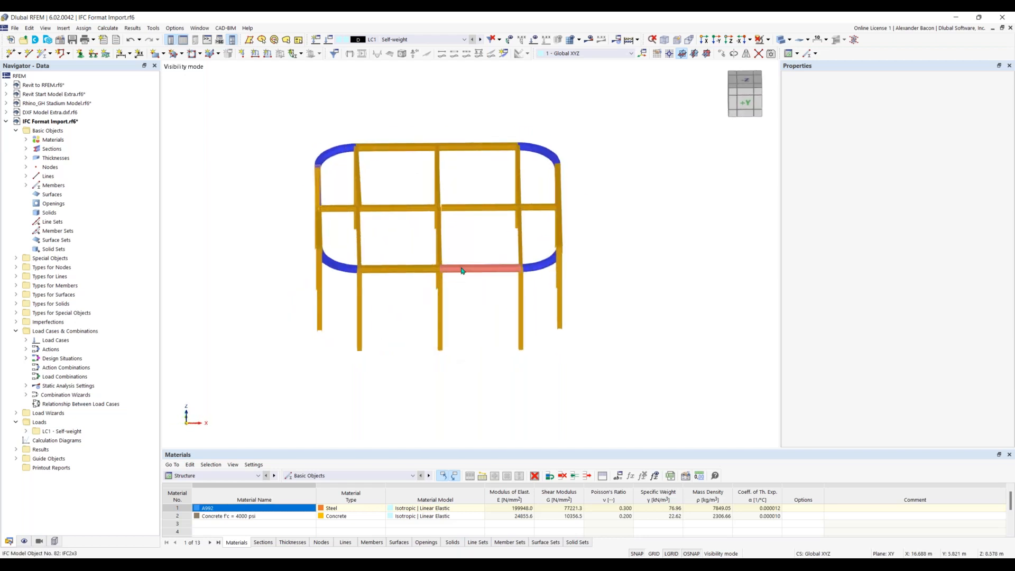
{"action": "right_click", "coordinate": [462, 270]}
{"action": "mouse_move", "coordinate": [512, 319]}
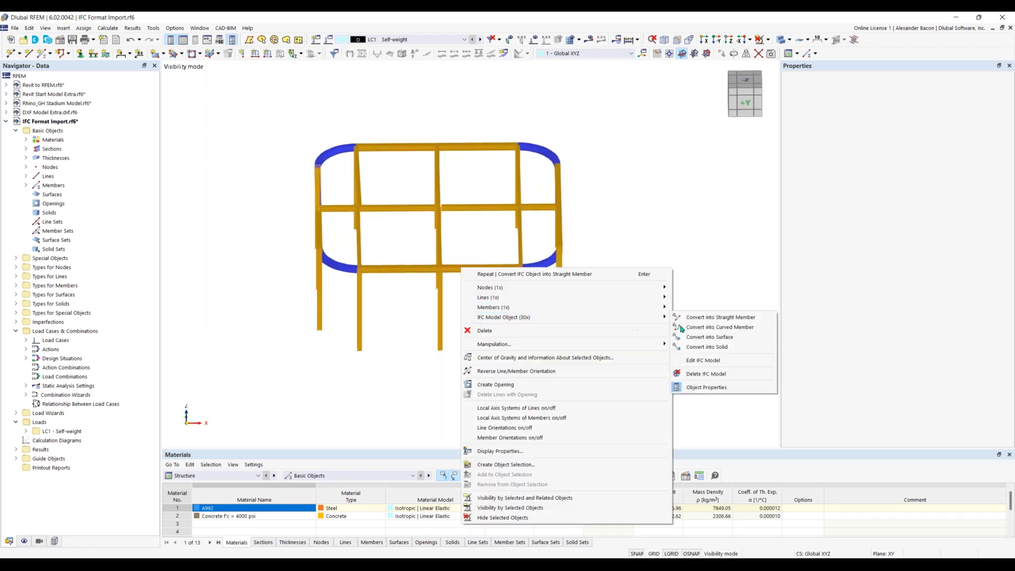
{"action": "left_click", "coordinate": [702, 317]}
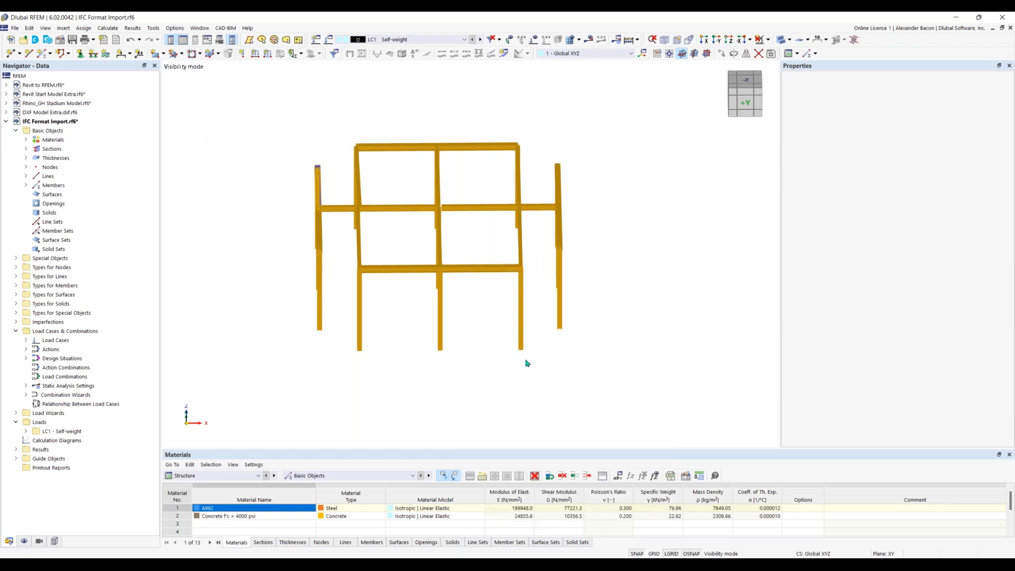
Step: Select all converted column members and review their assigned section and material in the member properties
{"action": "middle_click_drag", "start_coordinate": [433, 385], "coordinate": [605, 279], "text": "ctrl"}
{"action": "left_click_drag", "start_coordinate": [649, 233], "coordinate": [186, 351]}
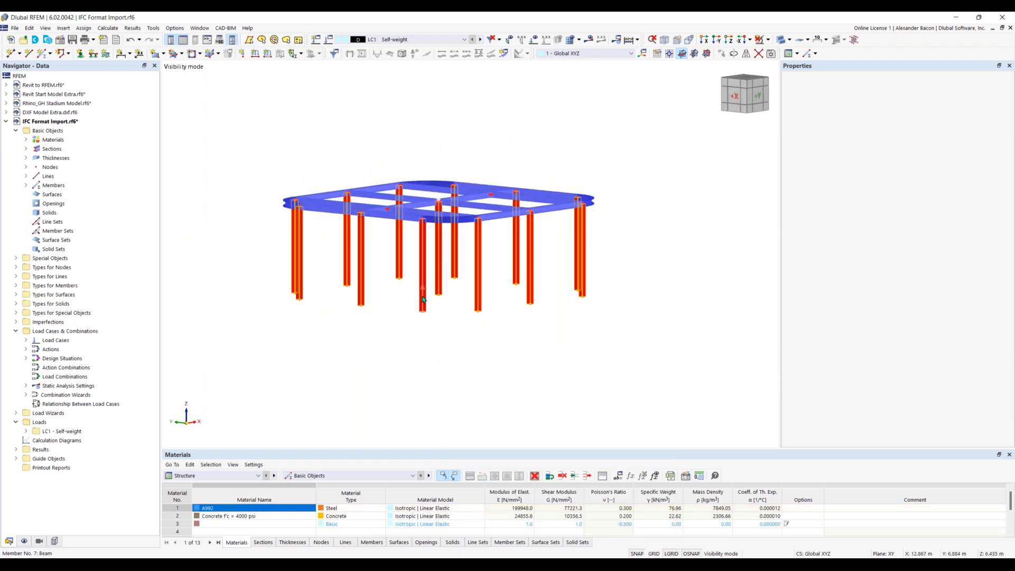
{"action": "left_click", "coordinate": [252, 133]}
{"action": "left_click", "coordinate": [367, 457]}
{"action": "left_click", "coordinate": [367, 464]}
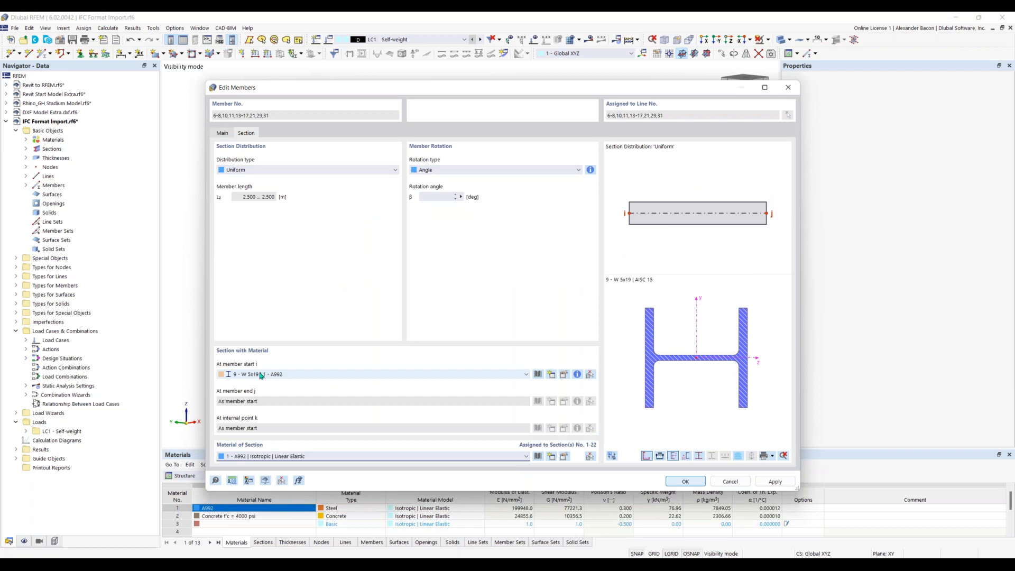
{"action": "left_click", "coordinate": [281, 457]}
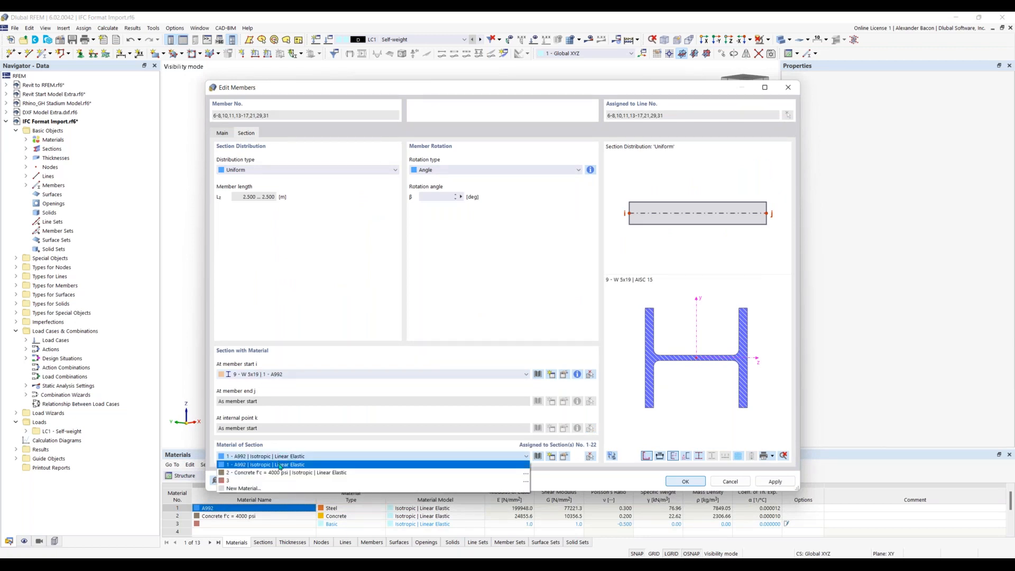
{"action": "left_click", "coordinate": [277, 391]}
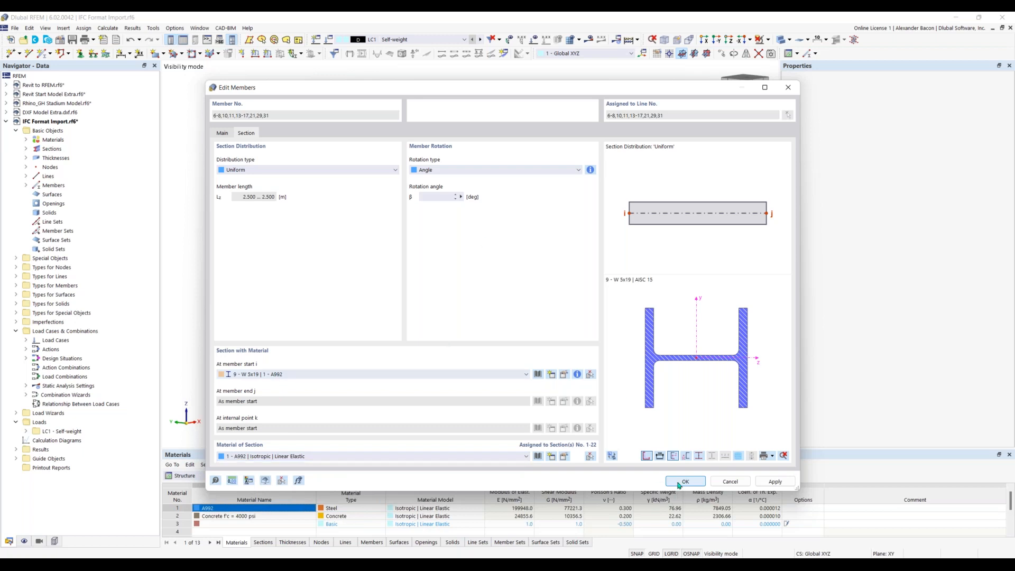
Step: Select the four curved corner IFC beams of the frame and convert them into curved members
{"action": "middle_click_drag", "start_coordinate": [638, 279], "coordinate": [581, 314], "text": "ctrl"}
{"action": "left_click", "coordinate": [298, 182]}
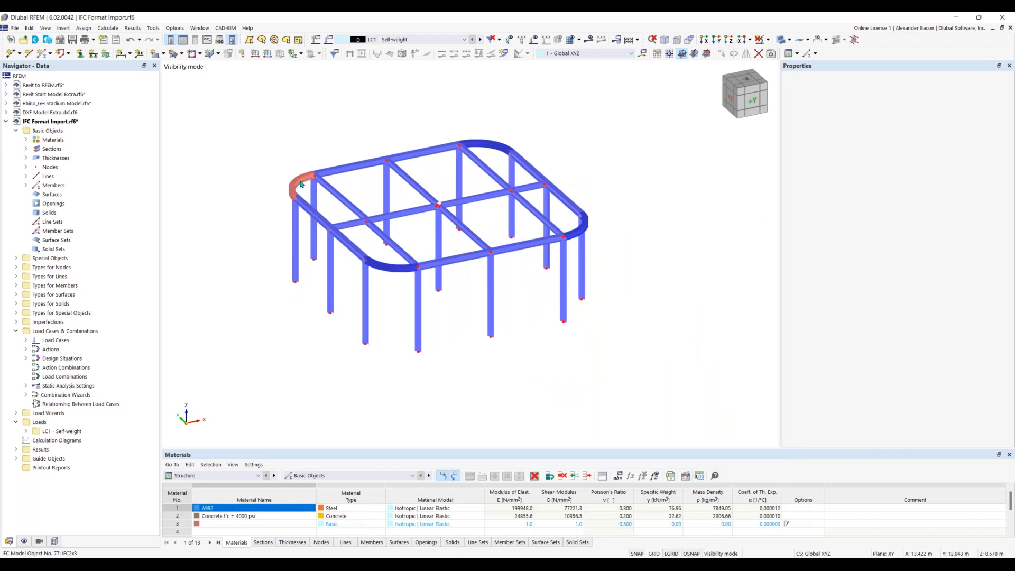
{"action": "left_click", "coordinate": [495, 145], "text": "ctrl"}
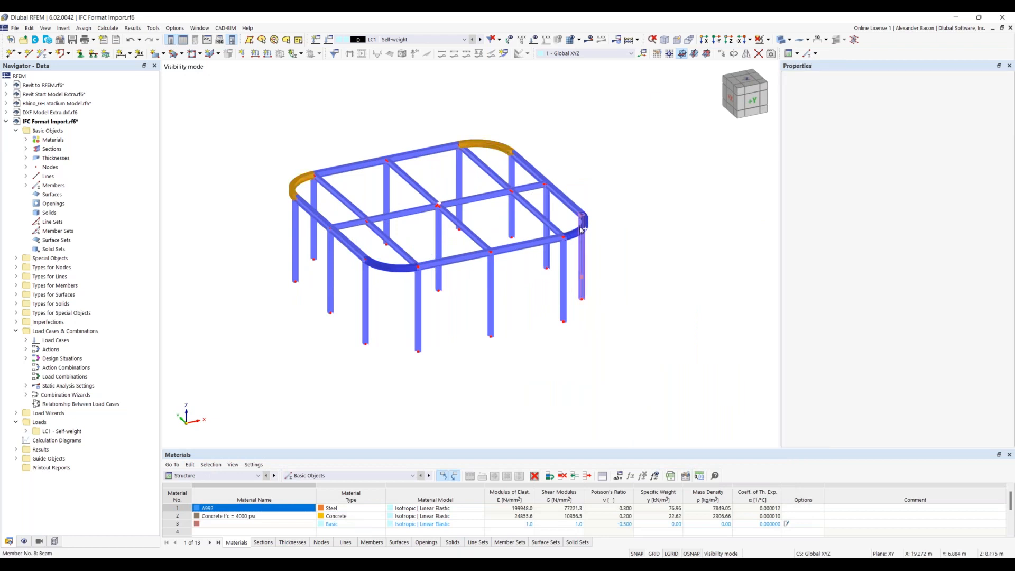
{"action": "left_click", "coordinate": [602, 263]}
{"action": "left_click", "coordinate": [580, 230]}
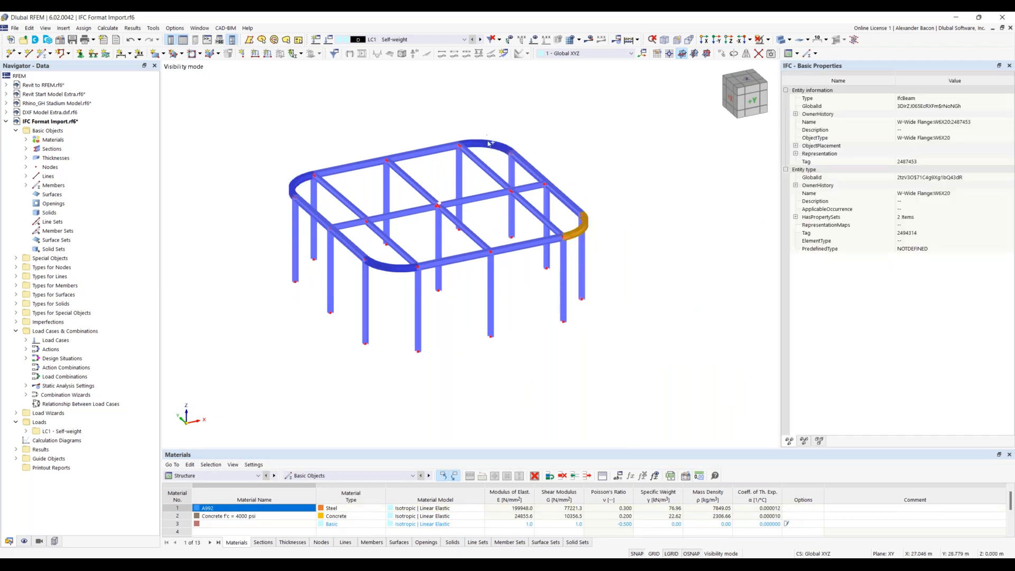
{"action": "left_click", "coordinate": [482, 140], "text": "ctrl"}
{"action": "left_click", "coordinate": [299, 181], "text": "ctrl"}
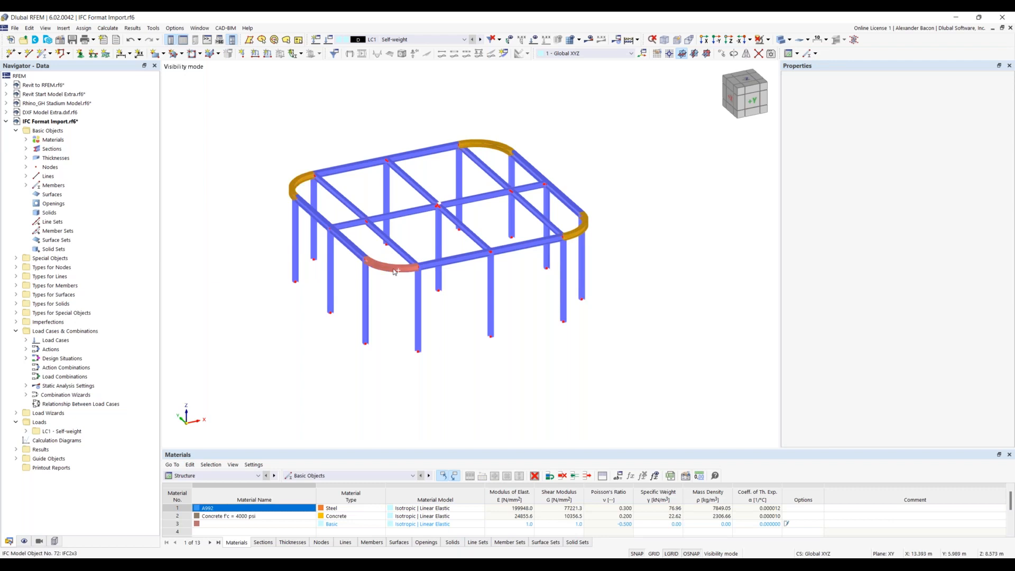
{"action": "right_click", "coordinate": [394, 272]}
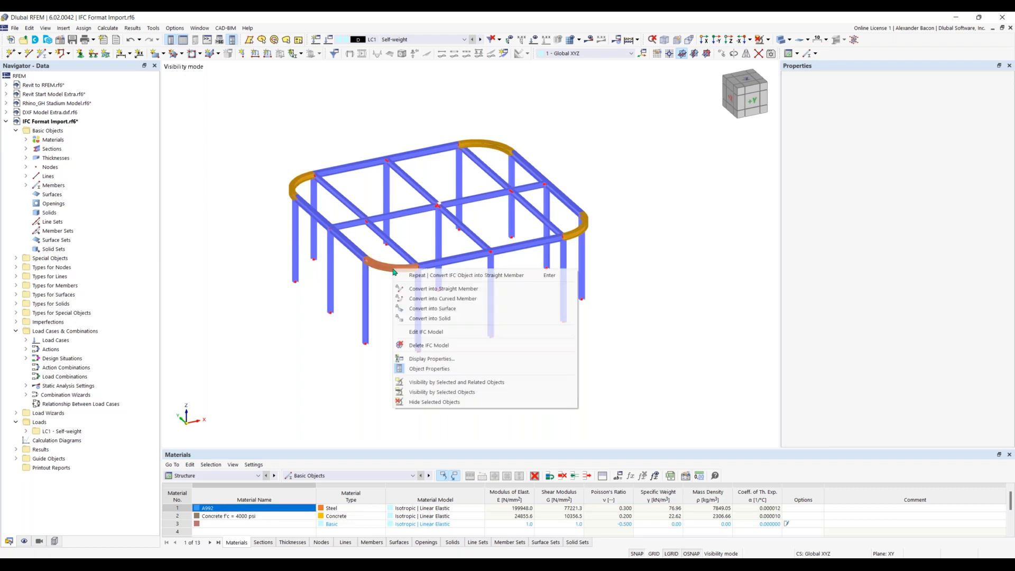
{"action": "left_click", "coordinate": [436, 299]}
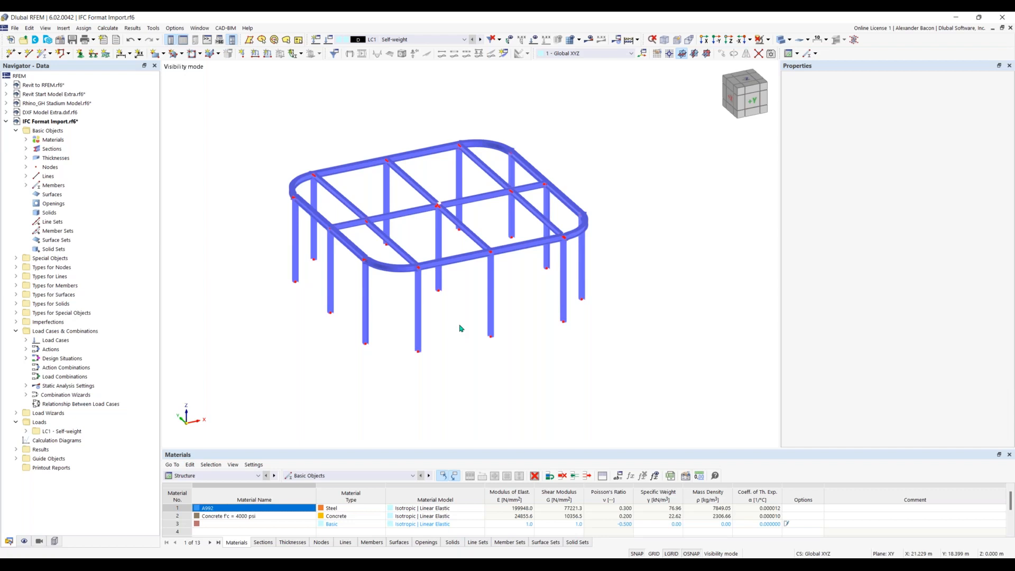
Step: Display the converted frame in wireframe and examine the nodes where beams and columns meet for gaps
{"action": "middle_click_drag", "start_coordinate": [451, 346], "coordinate": [540, 263], "text": "ctrl"}
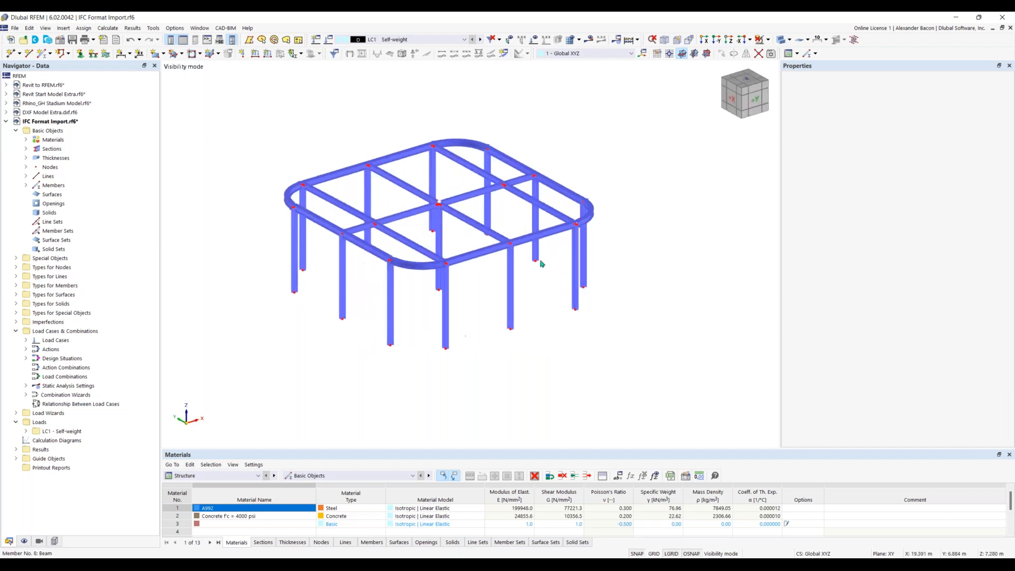
{"action": "middle_click_drag", "start_coordinate": [527, 337], "coordinate": [533, 299], "text": "ctrl"}
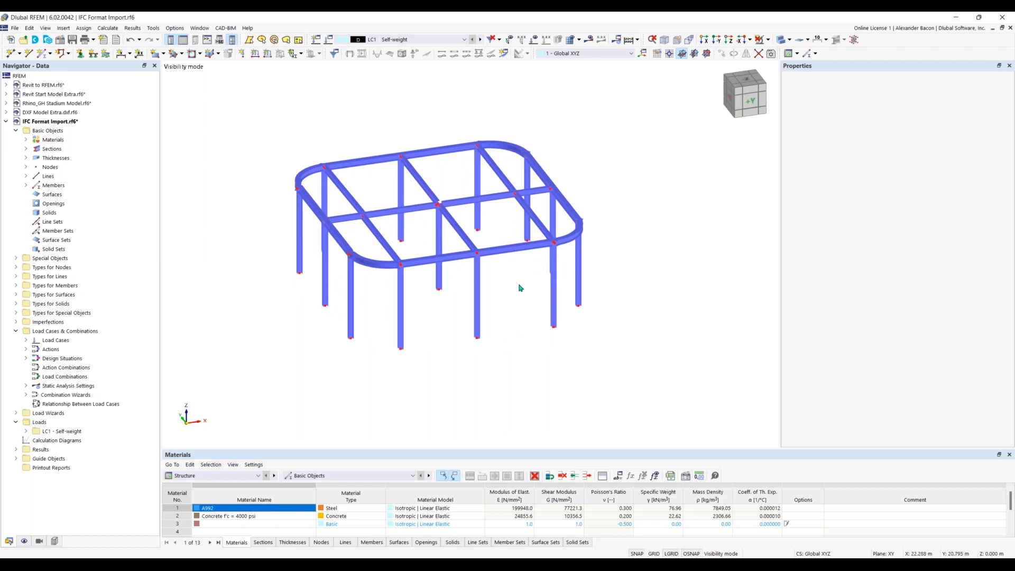
{"action": "middle_click_drag", "start_coordinate": [514, 285], "coordinate": [515, 285], "text": "ctrl"}
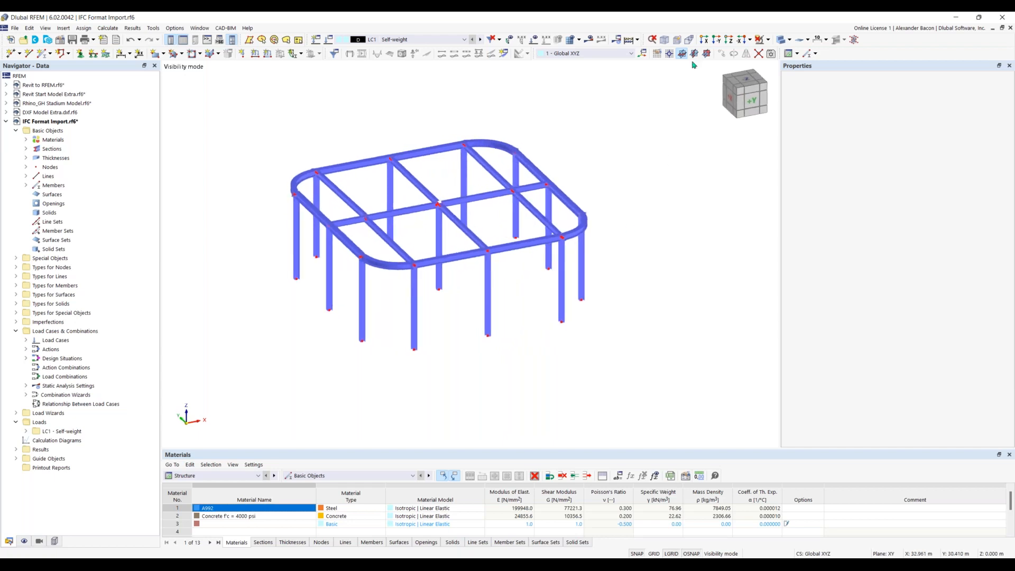
{"action": "left_click", "coordinate": [781, 42]}
{"action": "left_click", "coordinate": [781, 41]}
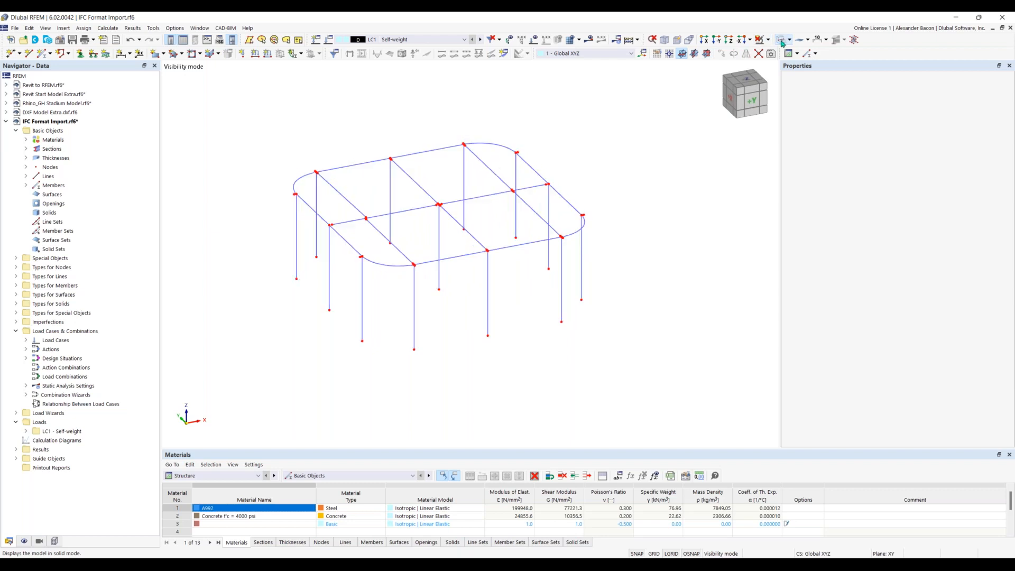
{"action": "scroll", "coordinate": [470, 217], "scroll_direction": "up", "scroll_amount": 5}
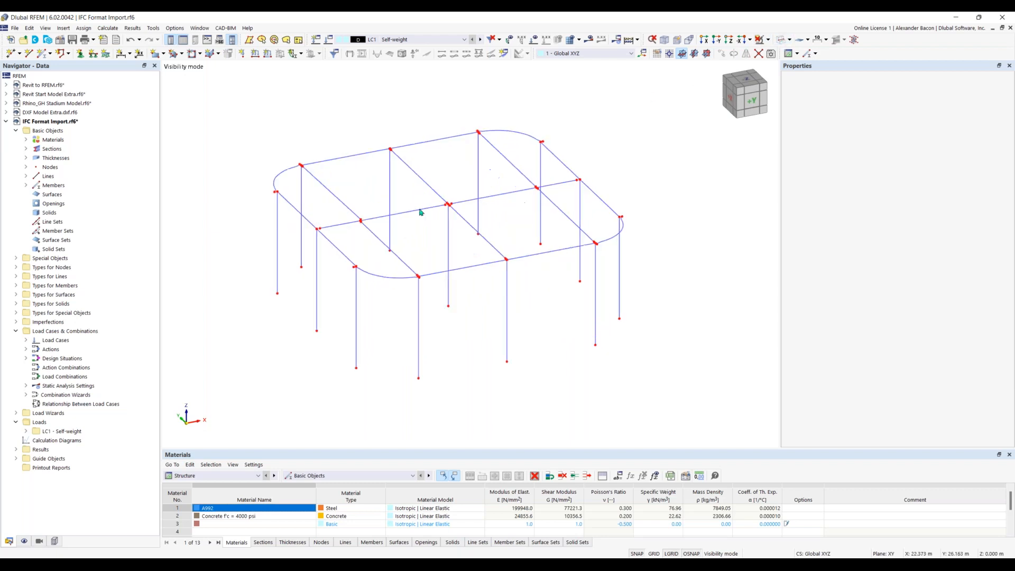
{"action": "middle_click_drag", "start_coordinate": [522, 279], "coordinate": [527, 211], "text": "ctrl"}
{"action": "scroll", "coordinate": [551, 199], "scroll_direction": "down", "scroll_amount": 1}
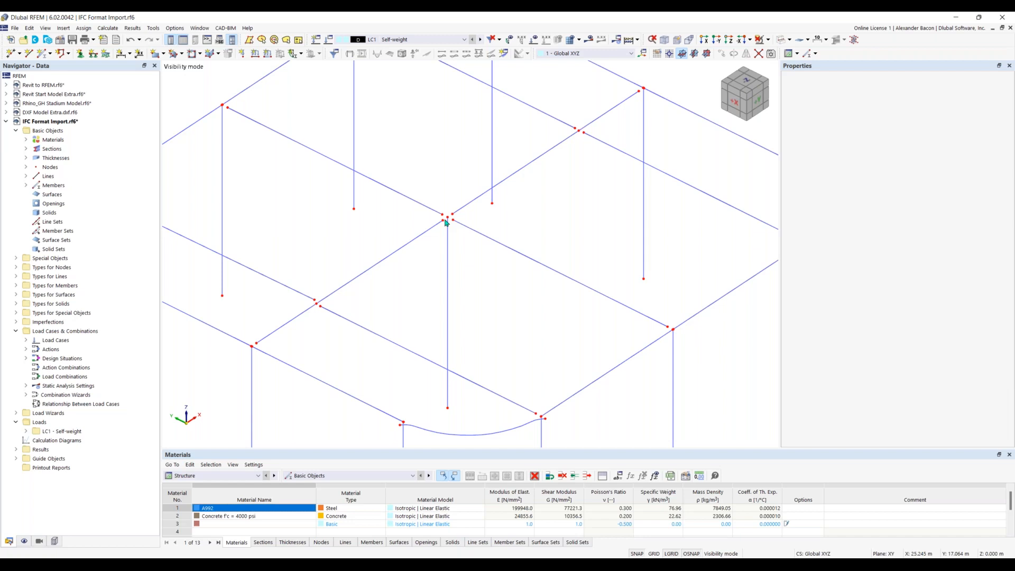
{"action": "middle_click_drag", "start_coordinate": [485, 301], "coordinate": [475, 264], "text": "ctrl"}
{"action": "scroll", "coordinate": [454, 285], "scroll_direction": "down", "scroll_amount": 3}
{"action": "scroll", "coordinate": [478, 273], "scroll_direction": "up", "scroll_amount": 1}
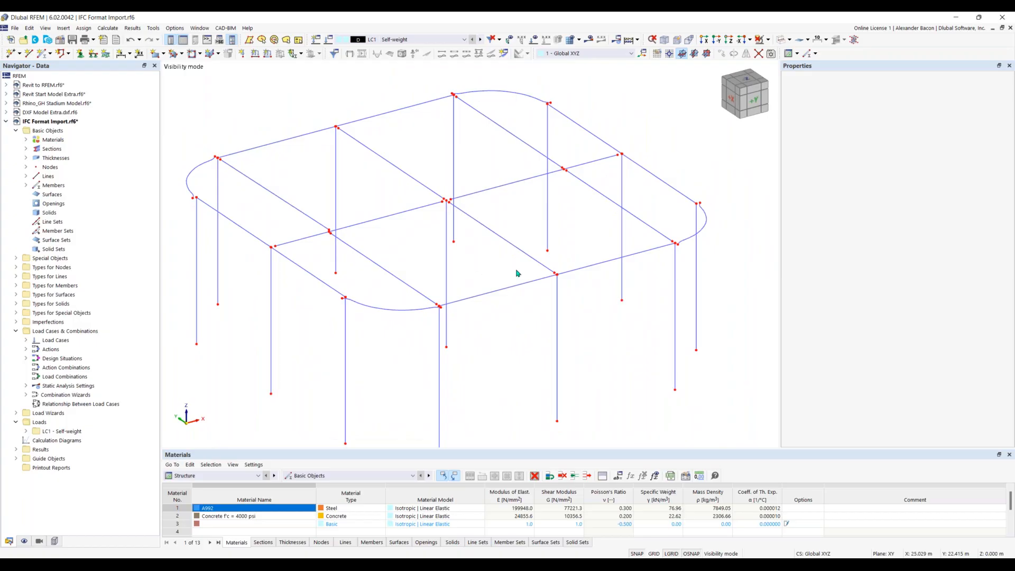
Step: Switch to the Revit Start Model in BIMvision and inspect how the steel beams meet at their connections
{"action": "key", "text": "super+Tab"}
{"action": "left_click", "coordinate": [515, 148]}
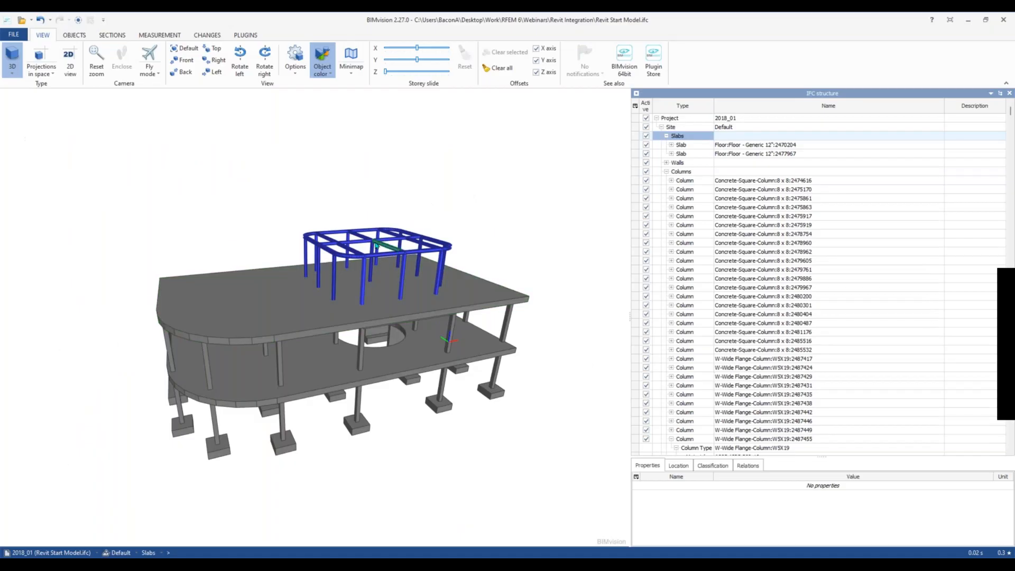
{"action": "scroll", "coordinate": [376, 244], "scroll_direction": "up", "scroll_amount": 10}
{"action": "left_click_drag", "start_coordinate": [358, 245], "coordinate": [363, 246]}
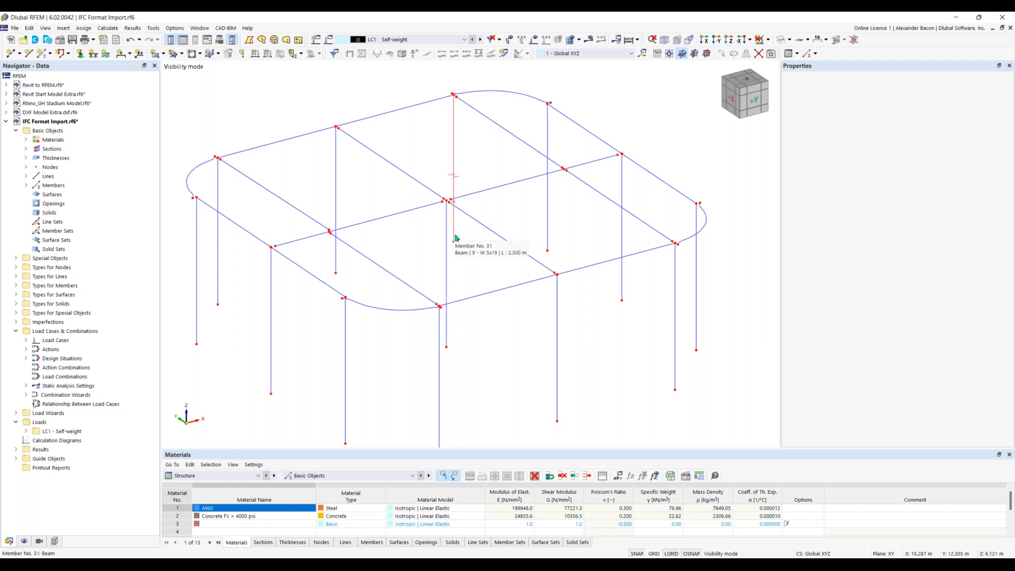
Step: Select the frame's interior beams in RFEM and extend both ends of these members with the To Next Member/Line option
{"action": "middle_click_drag", "start_coordinate": [487, 245], "coordinate": [342, 190], "text": "ctrl"}
{"action": "left_click_drag", "start_coordinate": [307, 285], "coordinate": [316, 292], "text": "ctrl"}
{"action": "left_click_drag", "start_coordinate": [507, 284], "coordinate": [467, 320], "text": "ctrl"}
{"action": "left_click_drag", "start_coordinate": [445, 169], "coordinate": [415, 181], "text": "ctrl"}
{"action": "left_click_drag", "start_coordinate": [543, 187], "coordinate": [502, 245], "text": "ctrl"}
{"action": "left_click_drag", "start_coordinate": [594, 178], "coordinate": [567, 240], "text": "ctrl"}
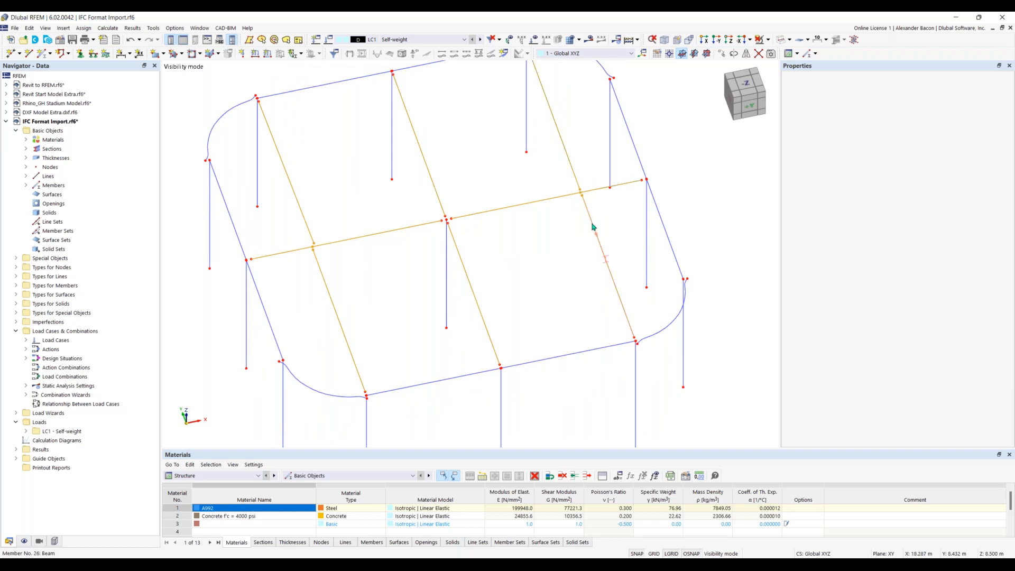
{"action": "right_click", "coordinate": [593, 226]}
{"action": "mouse_move", "coordinate": [631, 267]}
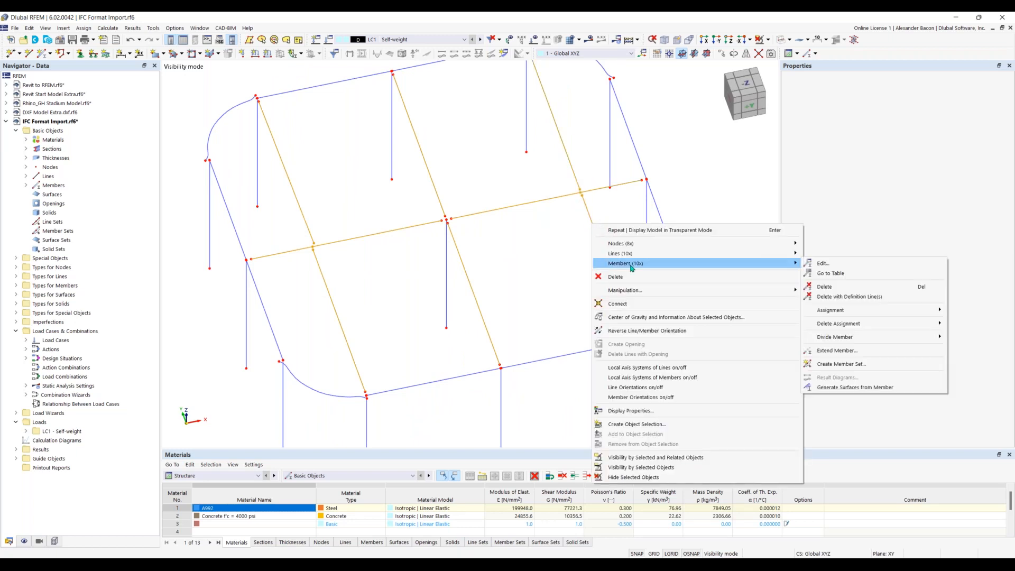
{"action": "left_click", "coordinate": [846, 351]}
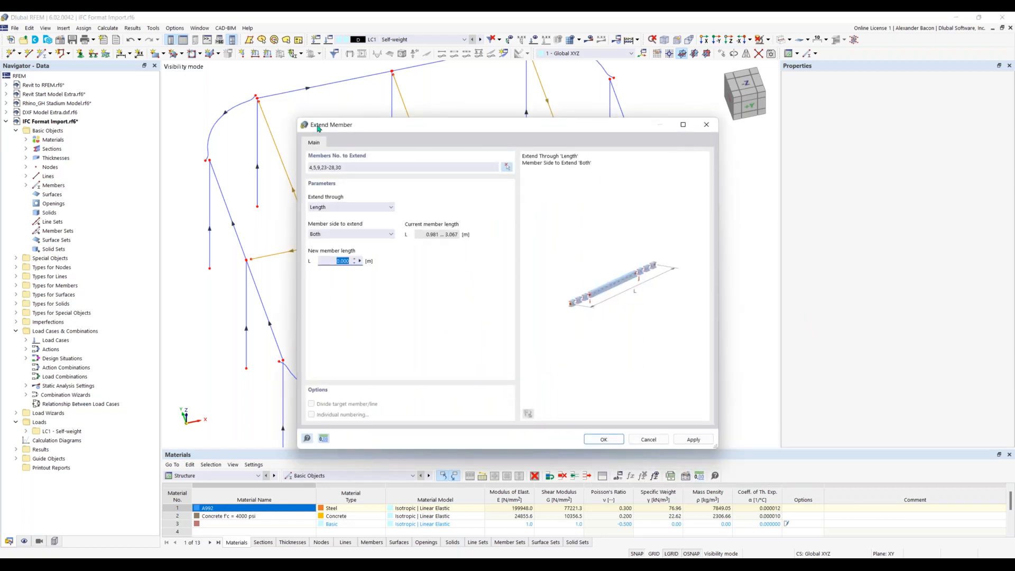
{"action": "left_click", "coordinate": [345, 208]}
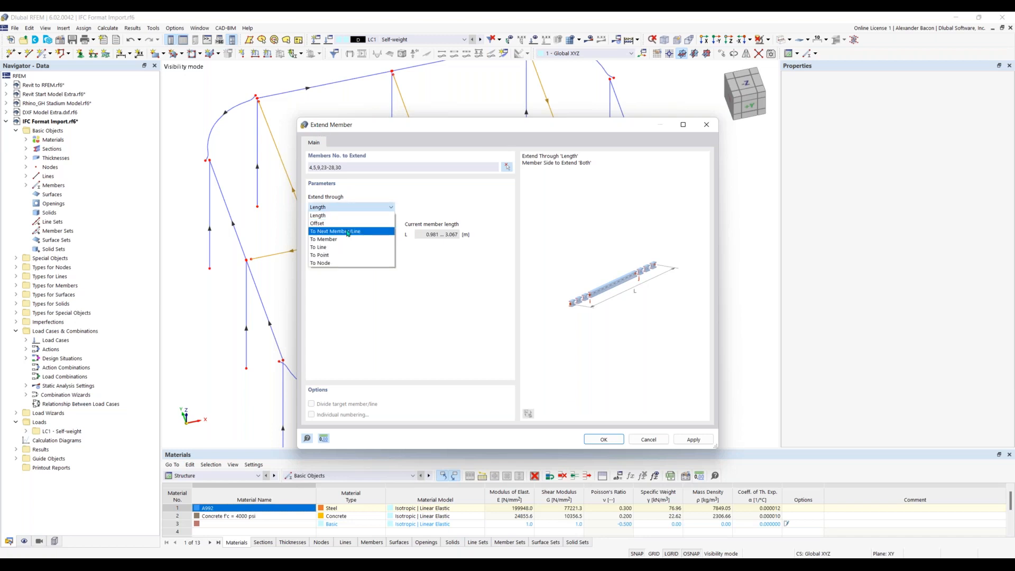
{"action": "left_click", "coordinate": [348, 232]}
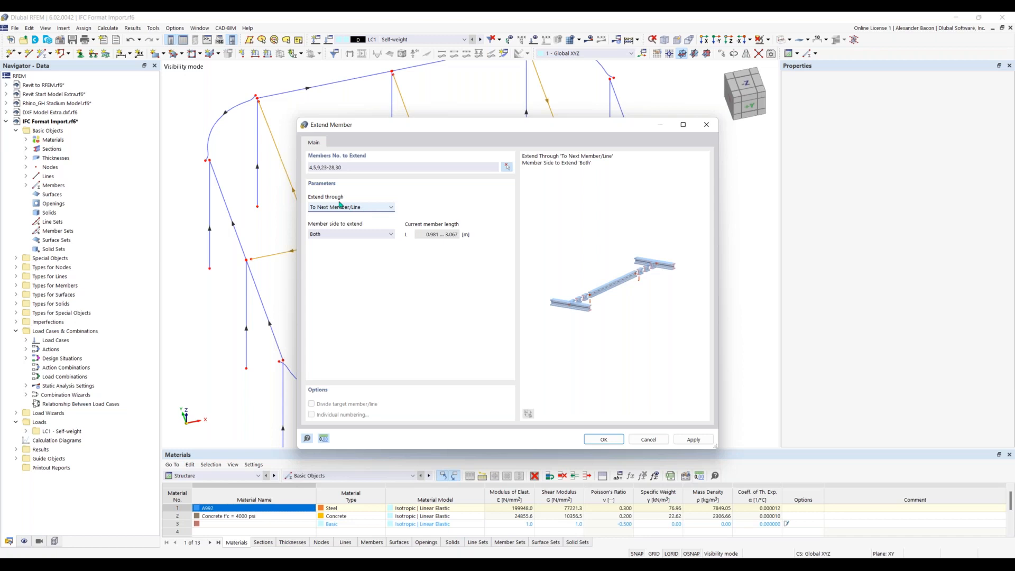
{"action": "left_click", "coordinate": [603, 440]}
Step: Examine the interior beam intersections at the central column and along the middle beam line for remaining node gaps
{"action": "middle_click_drag", "start_coordinate": [413, 319], "coordinate": [599, 176], "text": "ctrl"}
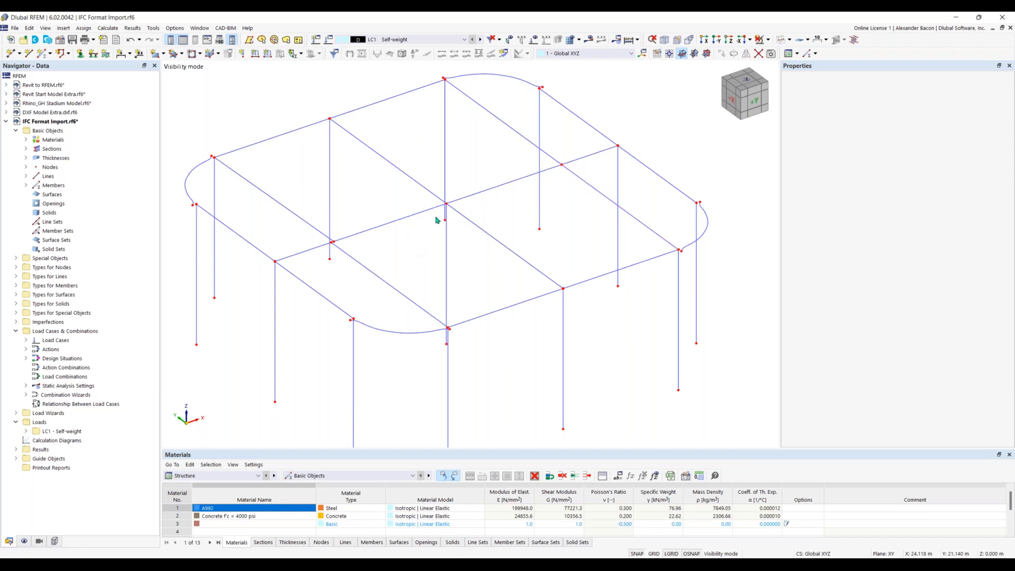
{"action": "scroll", "coordinate": [444, 209], "scroll_direction": "up", "scroll_amount": 5}
{"action": "middle_click_drag", "start_coordinate": [418, 209], "coordinate": [446, 208], "text": "ctrl"}
{"action": "scroll", "coordinate": [447, 205], "scroll_direction": "up", "scroll_amount": 5}
{"action": "scroll", "coordinate": [453, 197], "scroll_direction": "down", "scroll_amount": 5}
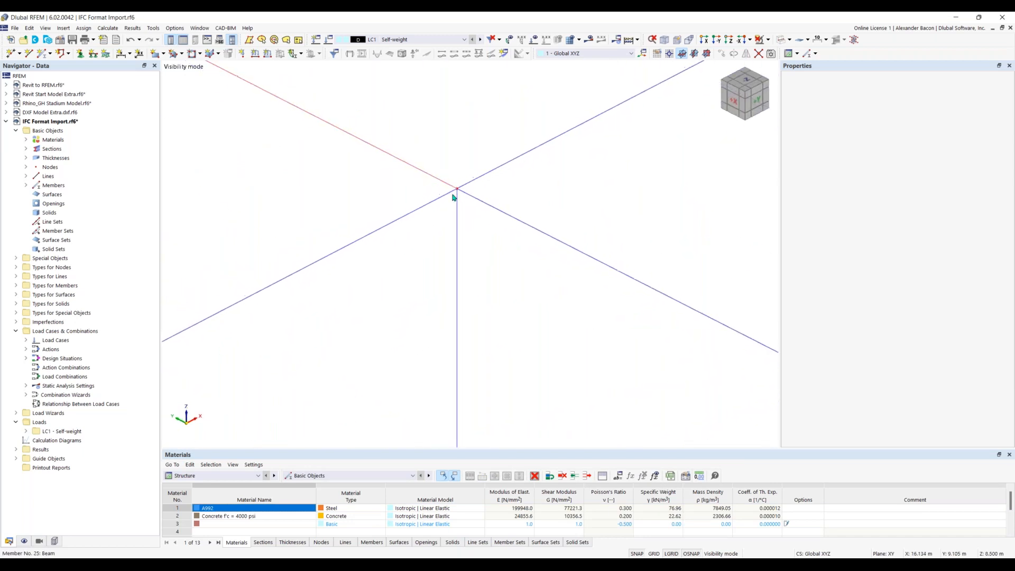
{"action": "scroll", "coordinate": [366, 247], "scroll_direction": "down", "scroll_amount": 2}
{"action": "middle_click_drag", "start_coordinate": [265, 309], "coordinate": [402, 313]}
{"action": "scroll", "coordinate": [422, 303], "scroll_direction": "up", "scroll_amount": 10}
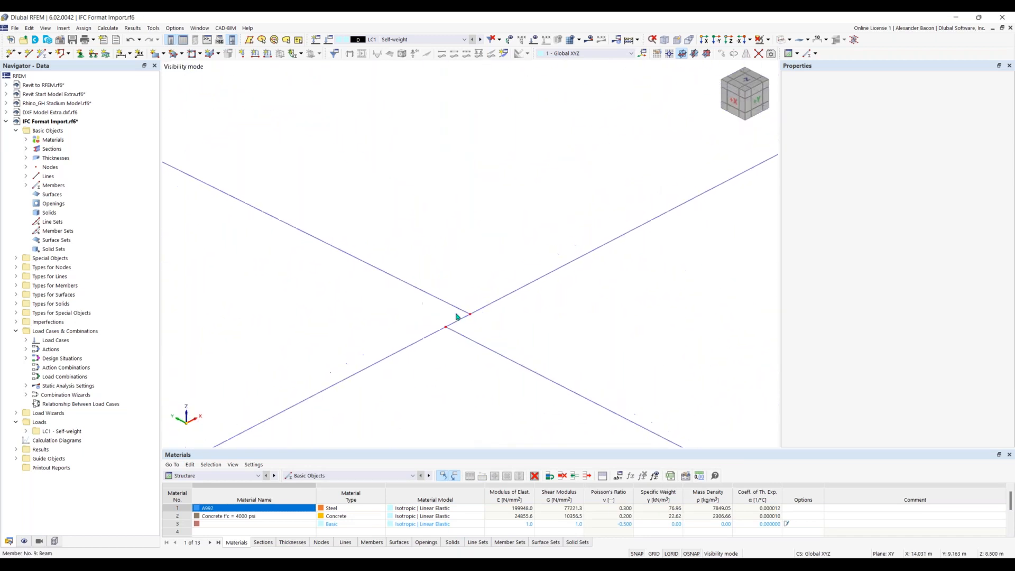
{"action": "scroll", "coordinate": [461, 318], "scroll_direction": "down", "scroll_amount": 5}
{"action": "scroll", "coordinate": [561, 237], "scroll_direction": "up", "scroll_amount": 8}
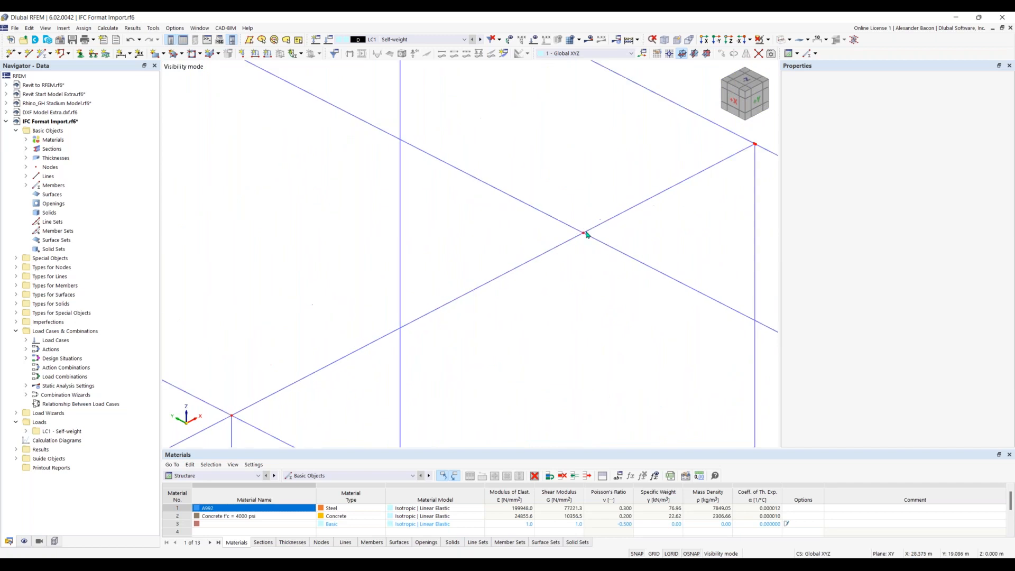
{"action": "scroll", "coordinate": [571, 258], "scroll_direction": "down", "scroll_amount": 9}
{"action": "scroll", "coordinate": [500, 333], "scroll_direction": "up", "scroll_amount": 2}
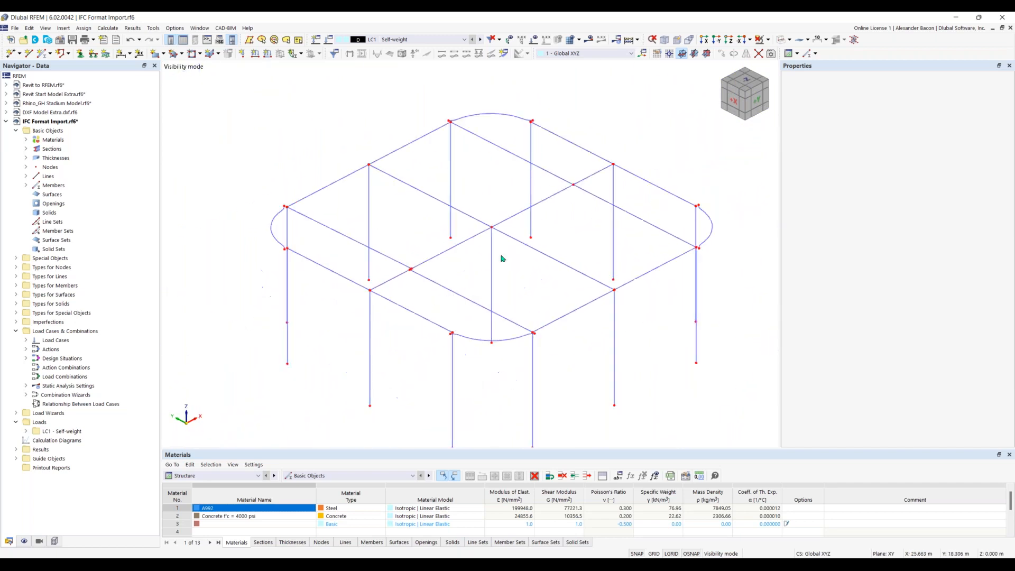
Step: Move the end nodes of the front curved corner member and the adjoining edge beam onto the corner column tops
{"action": "middle_click_drag", "start_coordinate": [479, 366], "coordinate": [372, 233], "text": "ctrl"}
{"action": "scroll", "coordinate": [393, 313], "scroll_direction": "up", "scroll_amount": 5}
{"action": "scroll", "coordinate": [333, 244], "scroll_direction": "up", "scroll_amount": 10}
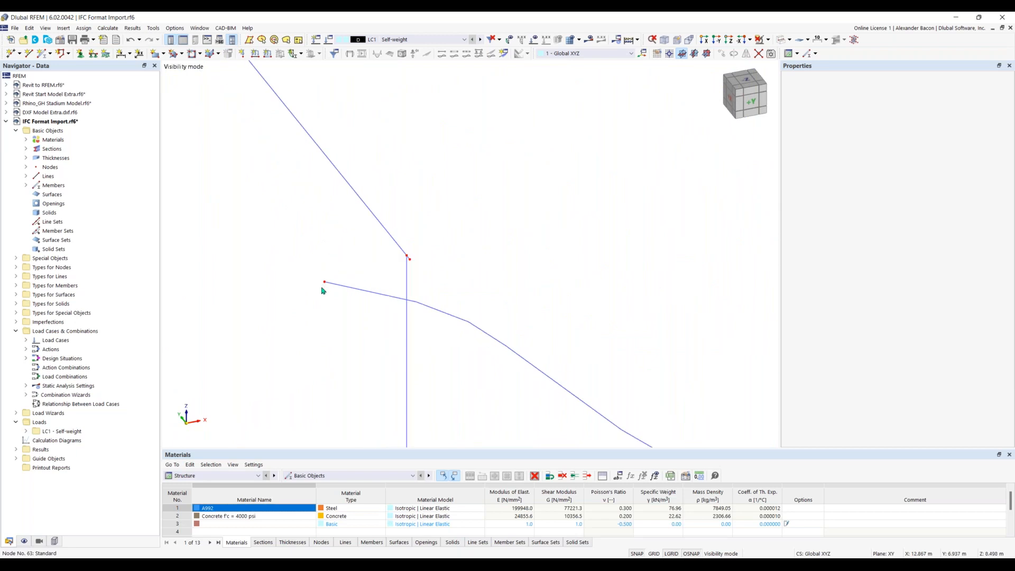
{"action": "left_click_drag", "start_coordinate": [326, 282], "coordinate": [410, 260]}
{"action": "scroll", "coordinate": [534, 292], "scroll_direction": "down", "scroll_amount": 3}
{"action": "middle_click_drag", "start_coordinate": [534, 292], "coordinate": [179, 170]}
{"action": "middle_click_drag", "start_coordinate": [761, 290], "coordinate": [480, 281]}
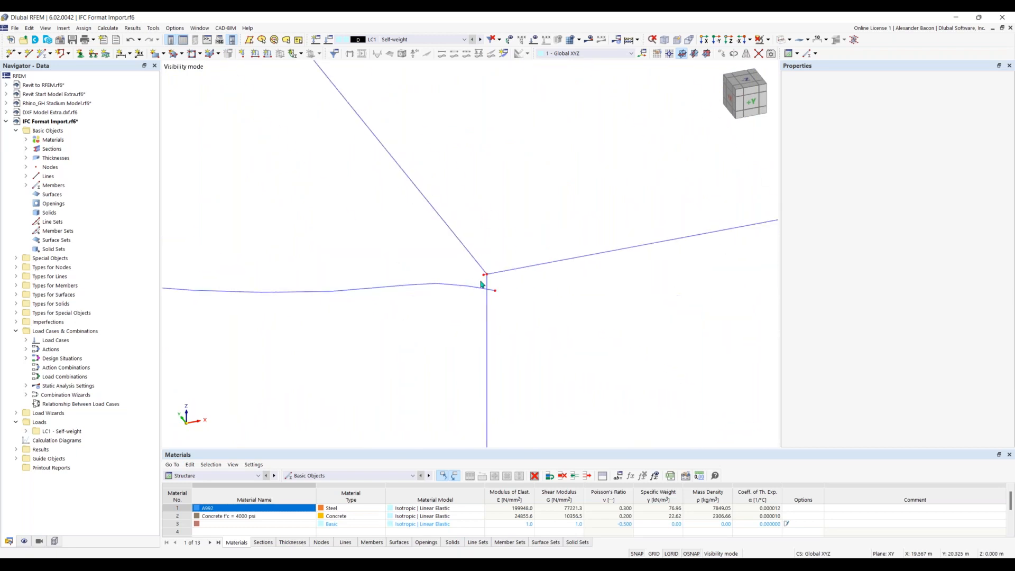
{"action": "left_click_drag", "start_coordinate": [507, 307], "coordinate": [483, 259]}
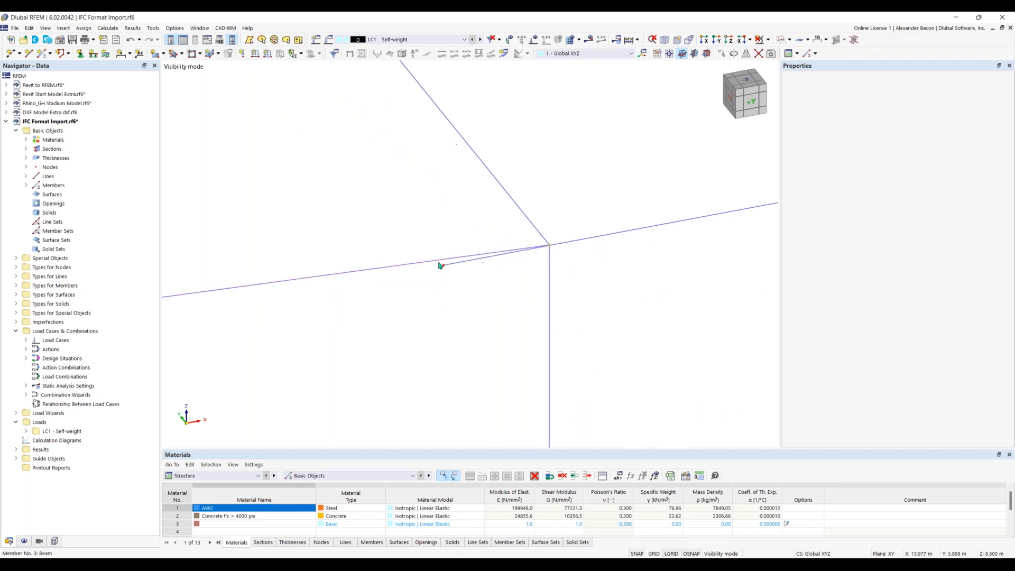
{"action": "left_click_drag", "start_coordinate": [445, 264], "coordinate": [549, 245]}
{"action": "scroll", "coordinate": [517, 290], "scroll_direction": "down", "scroll_amount": 4}
{"action": "scroll", "coordinate": [339, 333], "scroll_direction": "down", "scroll_amount": 12}
Step: Move the straight side-edge beam's loose end node onto the column top at the other end of the front curved corner
{"action": "middle_click_drag", "start_coordinate": [455, 362], "coordinate": [817, 311]}
{"action": "scroll", "coordinate": [453, 267], "scroll_direction": "up", "scroll_amount": 5}
{"action": "scroll", "coordinate": [520, 336], "scroll_direction": "up", "scroll_amount": 7}
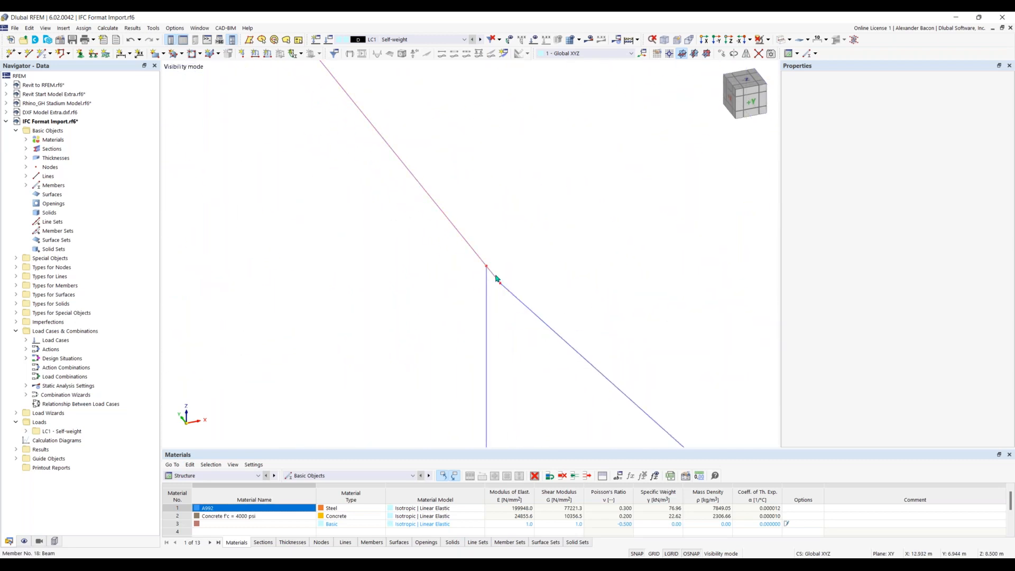
{"action": "left_click_drag", "start_coordinate": [507, 294], "coordinate": [475, 265]}
{"action": "scroll", "coordinate": [478, 281], "scroll_direction": "down", "scroll_amount": 5}
{"action": "scroll", "coordinate": [631, 365], "scroll_direction": "down", "scroll_amount": 4}
{"action": "middle_click_drag", "start_coordinate": [609, 364], "coordinate": [423, 343]}
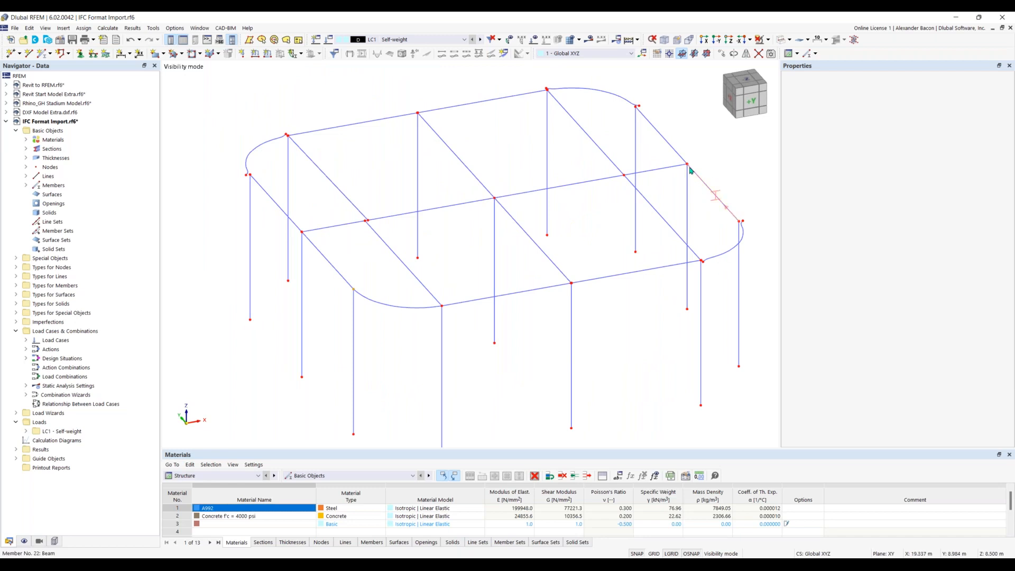
Step: Move the end nodes of the two edge beams onto the middle column's top node on the side opposite the corrected corner
{"action": "scroll", "coordinate": [689, 170], "scroll_direction": "up", "scroll_amount": 6}
{"action": "middle_click_drag", "start_coordinate": [728, 165], "coordinate": [518, 216]}
{"action": "scroll", "coordinate": [519, 213], "scroll_direction": "up", "scroll_amount": 5}
{"action": "left_click_drag", "start_coordinate": [505, 251], "coordinate": [444, 185]}
{"action": "left_click_drag", "start_coordinate": [385, 117], "coordinate": [444, 185]}
{"action": "scroll", "coordinate": [446, 311], "scroll_direction": "down", "scroll_amount": 6}
{"action": "scroll", "coordinate": [352, 393], "scroll_direction": "down", "scroll_amount": 4}
Step: Return the frame to solid display and review the whole structure
{"action": "left_click", "coordinate": [781, 40]}
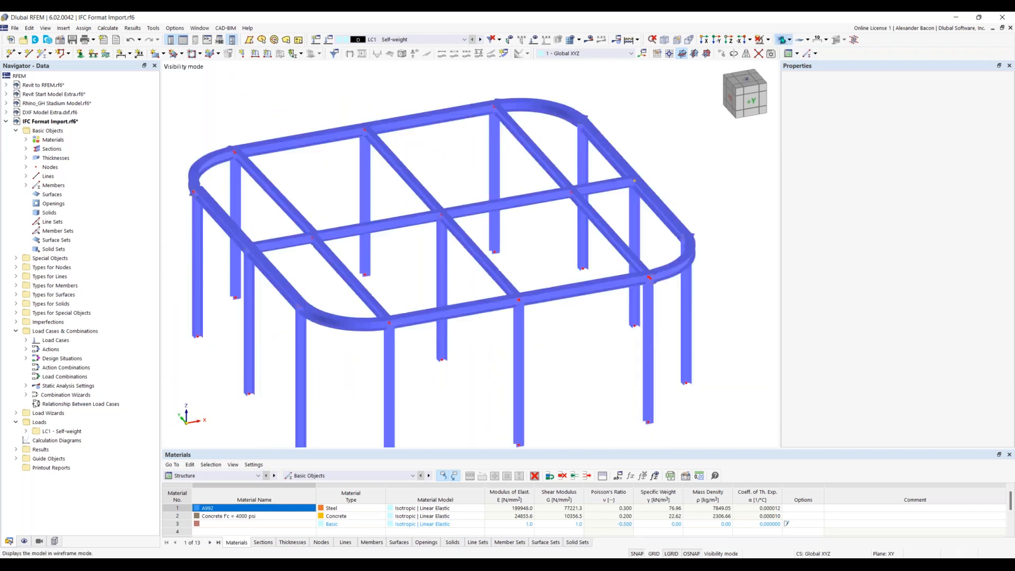
{"action": "scroll", "coordinate": [494, 368], "scroll_direction": "down", "scroll_amount": 2}
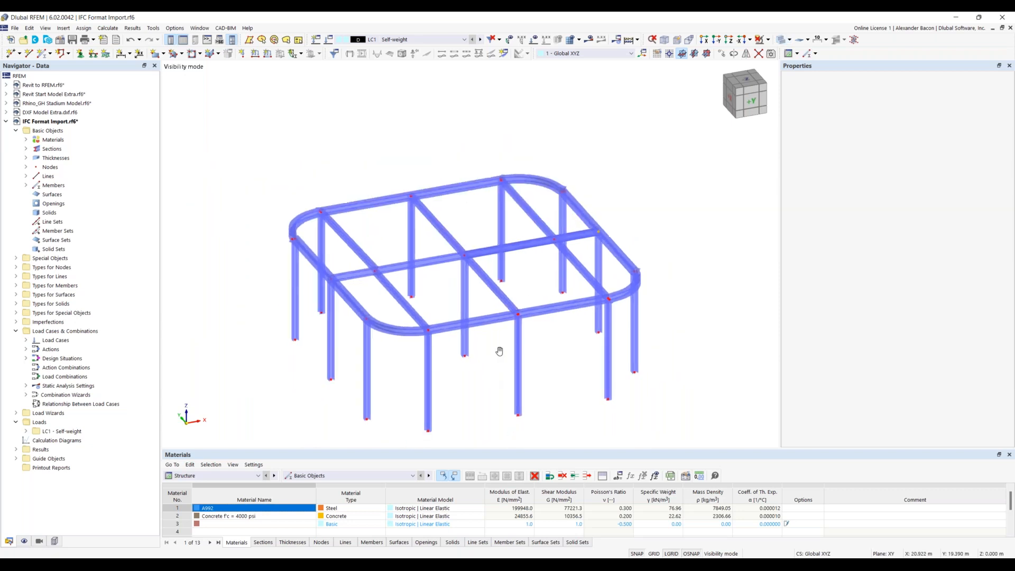
{"action": "middle_click_drag", "start_coordinate": [494, 368], "coordinate": [502, 341]}
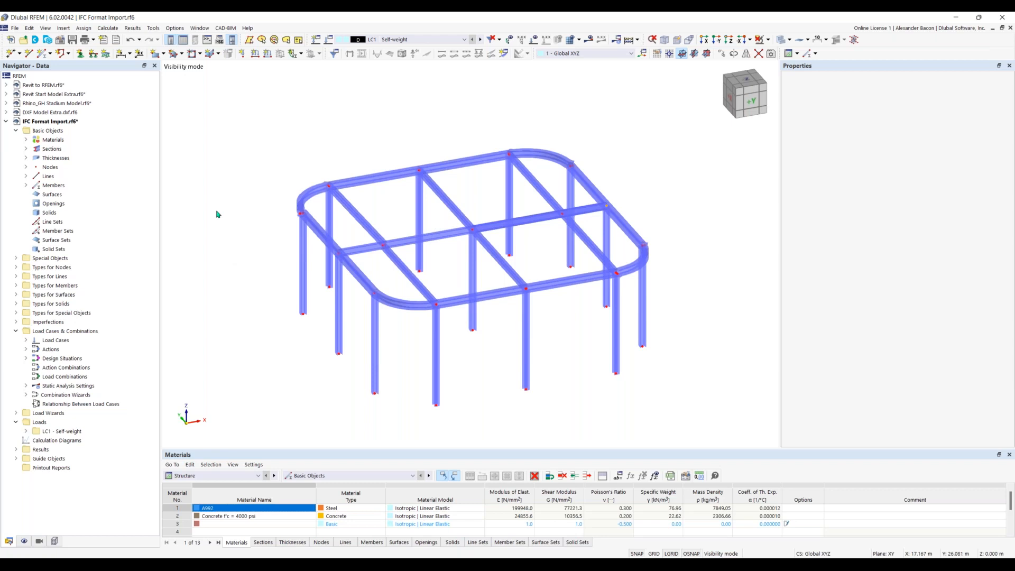
Step: View the Rhino_GH Stadium Model, and switch to BIMvision to look over the Revit Start Model
{"action": "left_click", "coordinate": [56, 103]}
{"action": "double_click", "coordinate": [55, 104]}
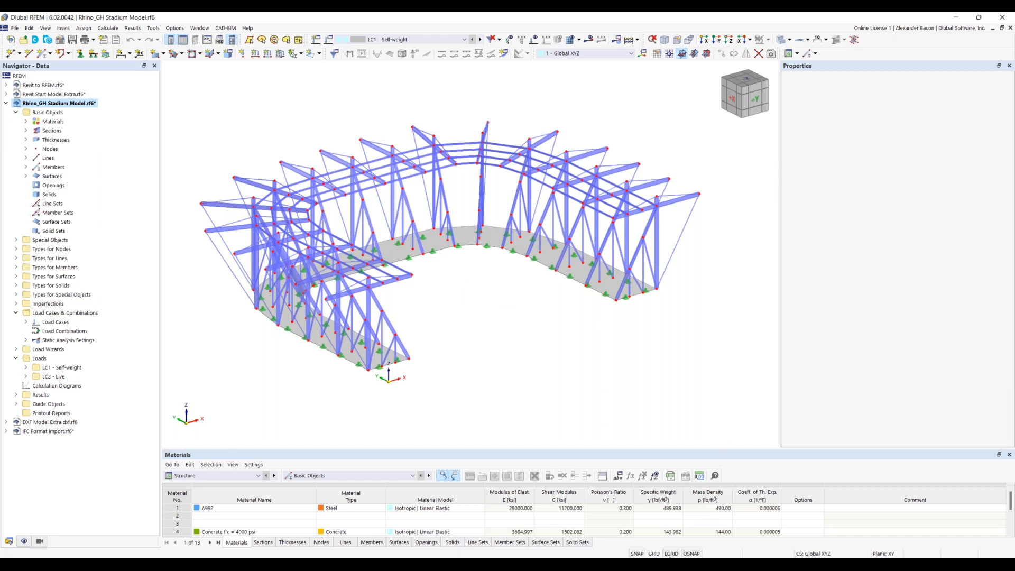
{"action": "left_click", "coordinate": [755, 563]}
{"action": "scroll", "coordinate": [437, 327], "scroll_direction": "down", "scroll_amount": 10}
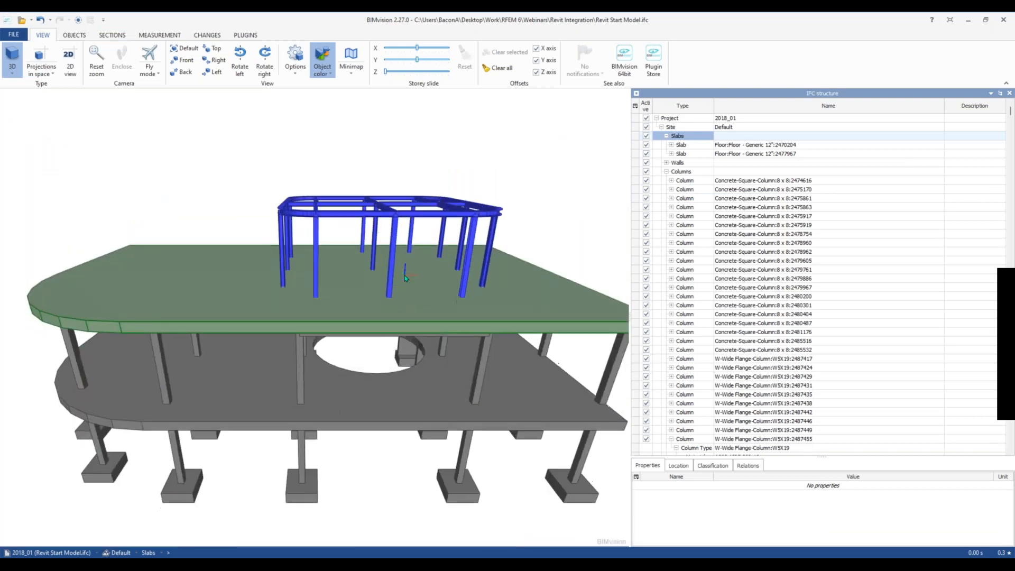
Step: Open Stadium Webinar.ifc in BIMvision and look over the stadium model from several angles
{"action": "left_click", "coordinate": [14, 34]}
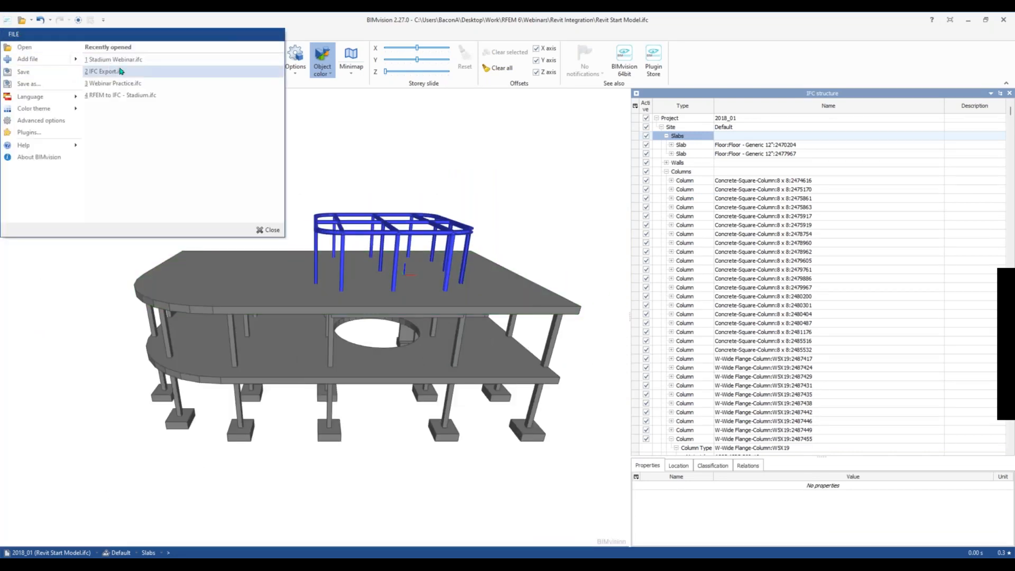
{"action": "left_click", "coordinate": [113, 60]}
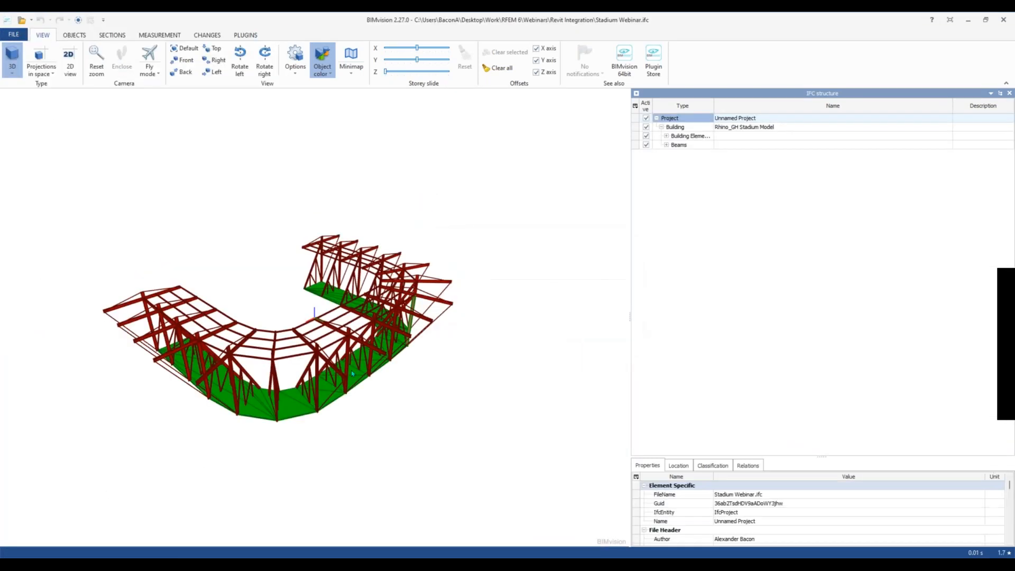
{"action": "left_click_drag", "start_coordinate": [283, 310], "coordinate": [286, 336]}
{"action": "scroll", "coordinate": [290, 337], "scroll_direction": "up", "scroll_amount": 2}
{"action": "left_click_drag", "start_coordinate": [334, 361], "coordinate": [335, 340]}
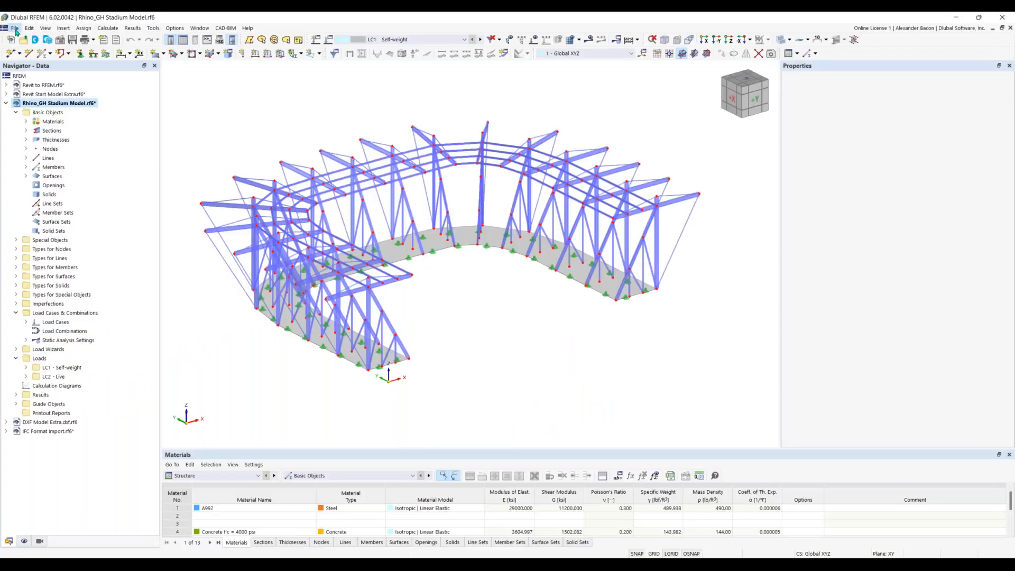
{"action": "left_click", "coordinate": [15, 28]}
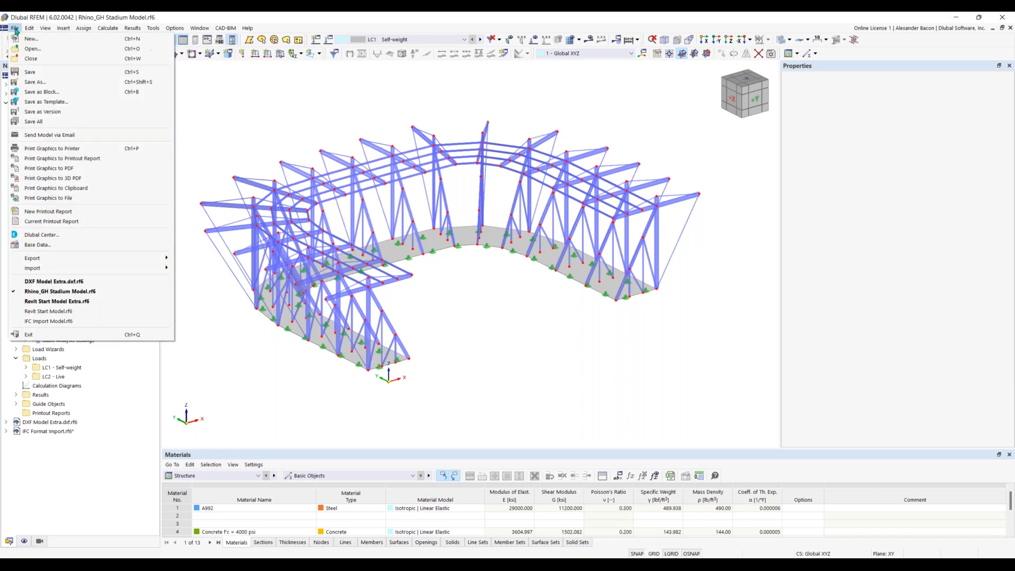
{"action": "mouse_move", "coordinate": [111, 268]}
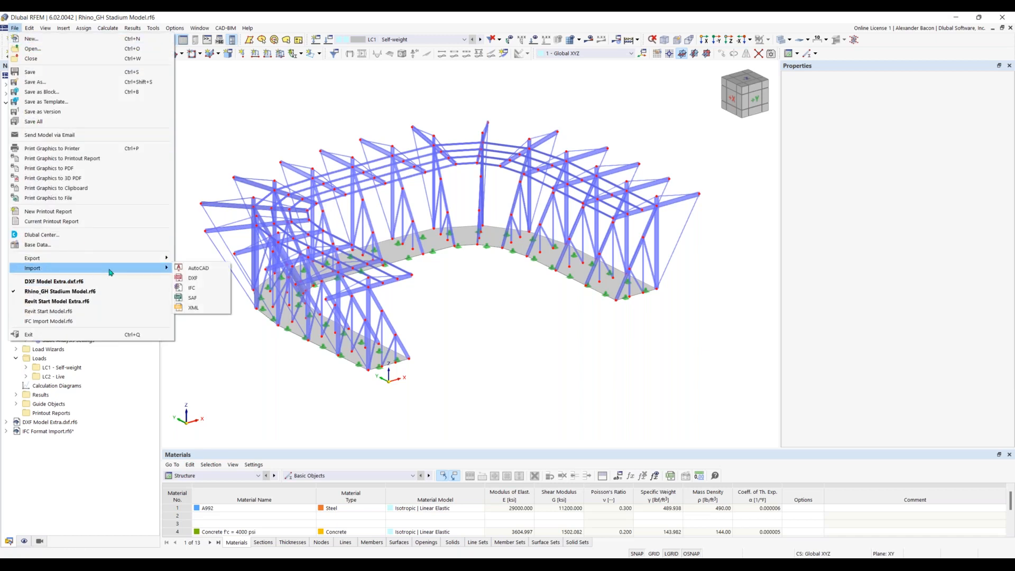
{"action": "left_click", "coordinate": [201, 289]}
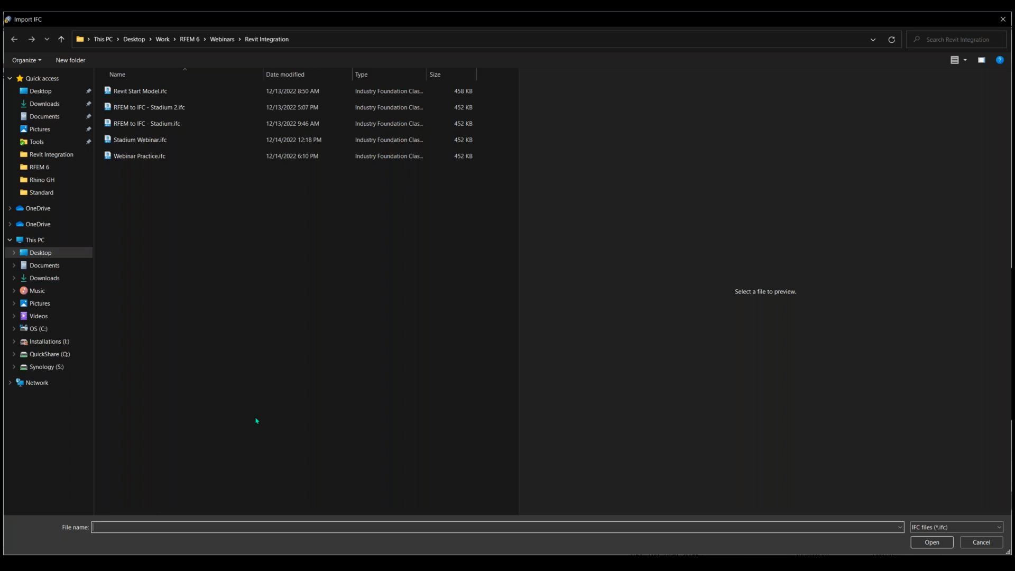
{"action": "left_click", "coordinate": [132, 156]}
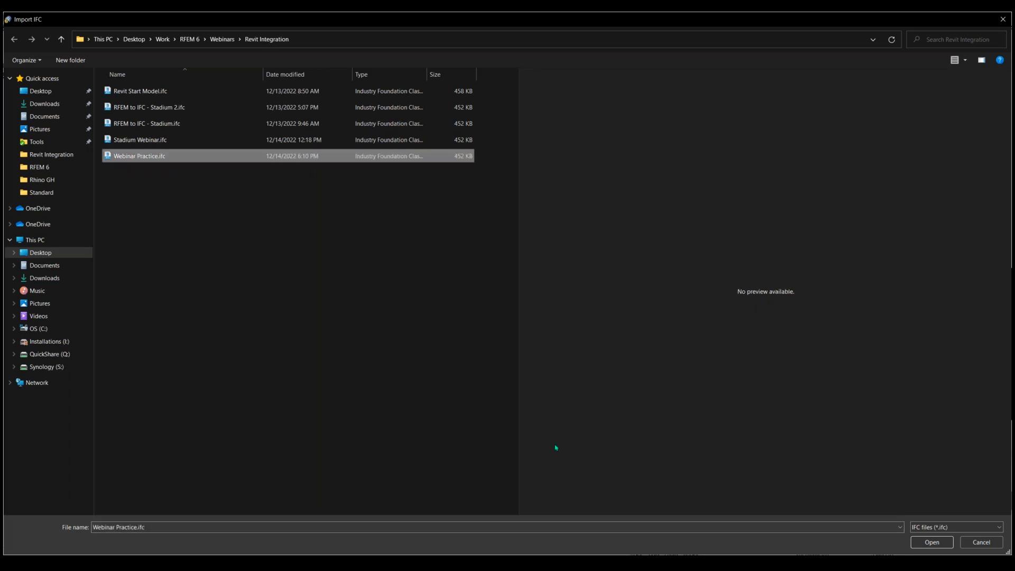
{"action": "left_click", "coordinate": [972, 527]}
{"action": "left_click", "coordinate": [973, 527]}
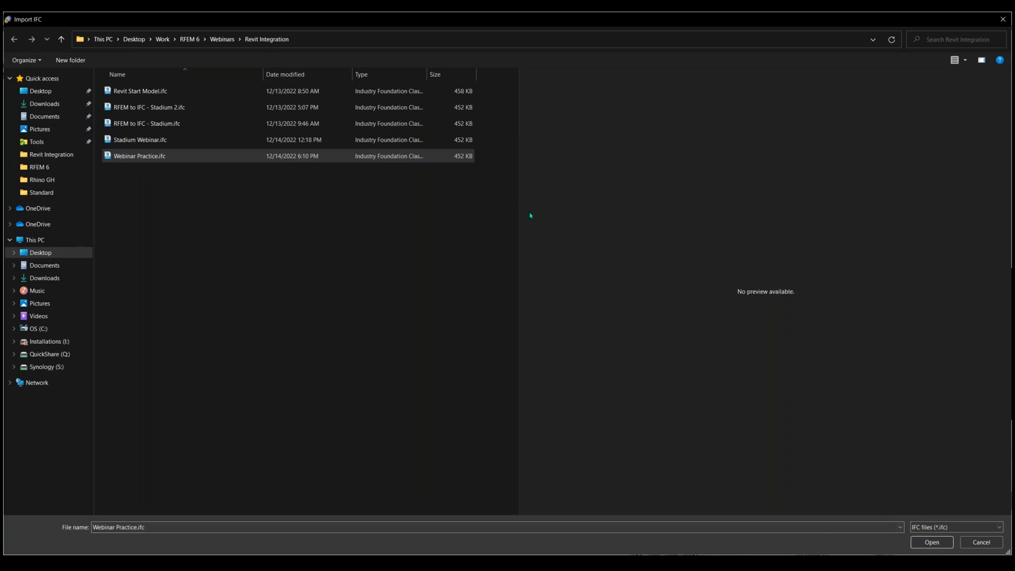
{"action": "left_click", "coordinate": [899, 527]}
{"action": "left_click", "coordinate": [899, 527]}
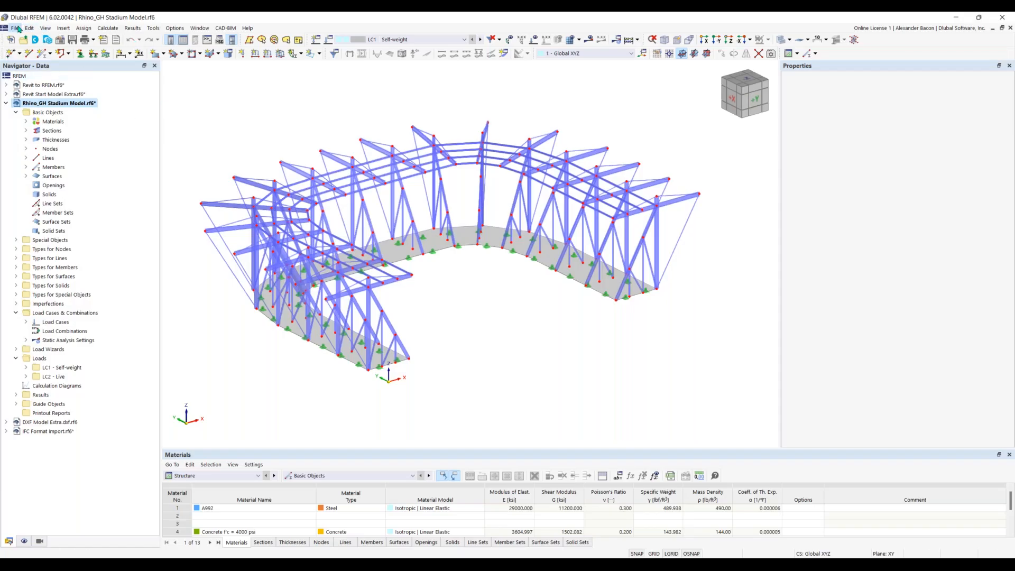
Step: Set up the stadium model's IFC export from RFEM with default placement, file Webinar Practice.ifc and type IFC 4 - Reference view
{"action": "left_click", "coordinate": [15, 28]}
{"action": "mouse_move", "coordinate": [102, 260]}
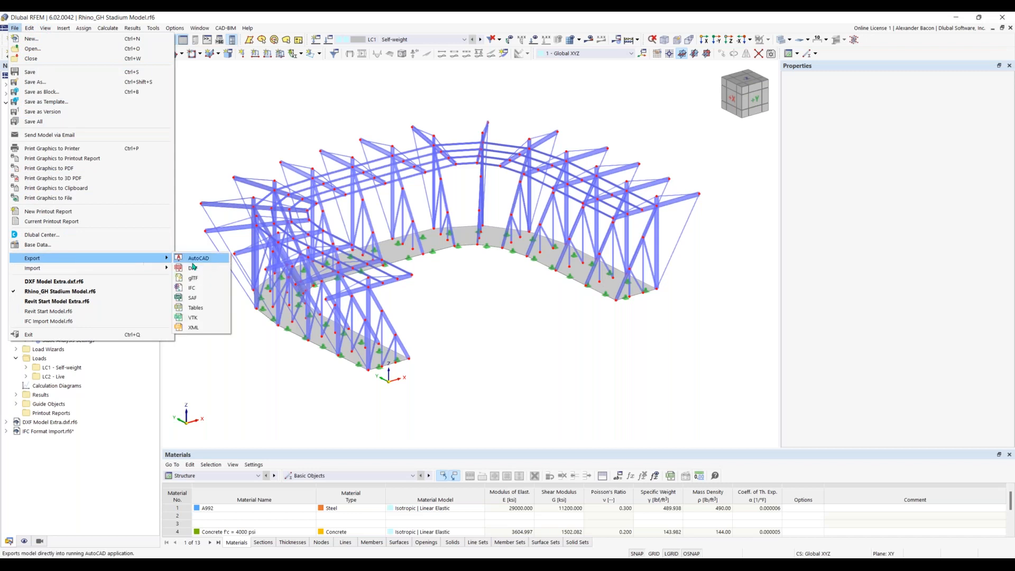
{"action": "left_click", "coordinate": [205, 288]}
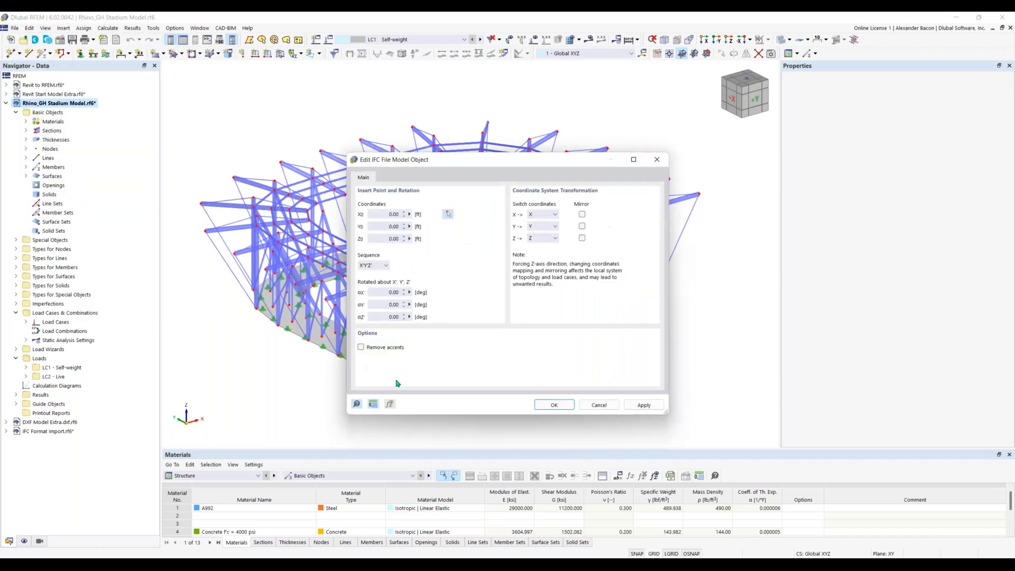
{"action": "left_click", "coordinate": [562, 407]}
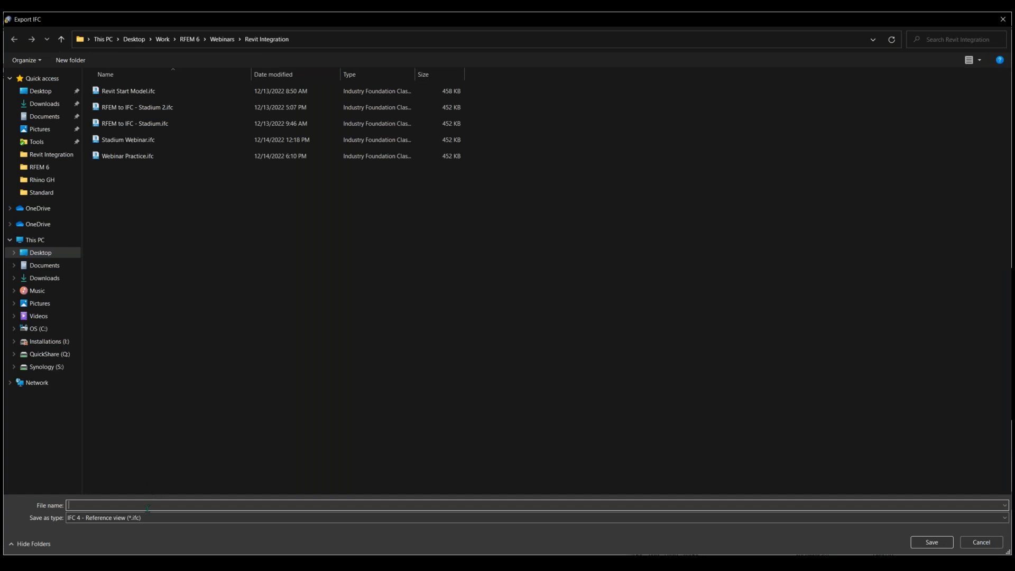
{"action": "left_click", "coordinate": [131, 156]}
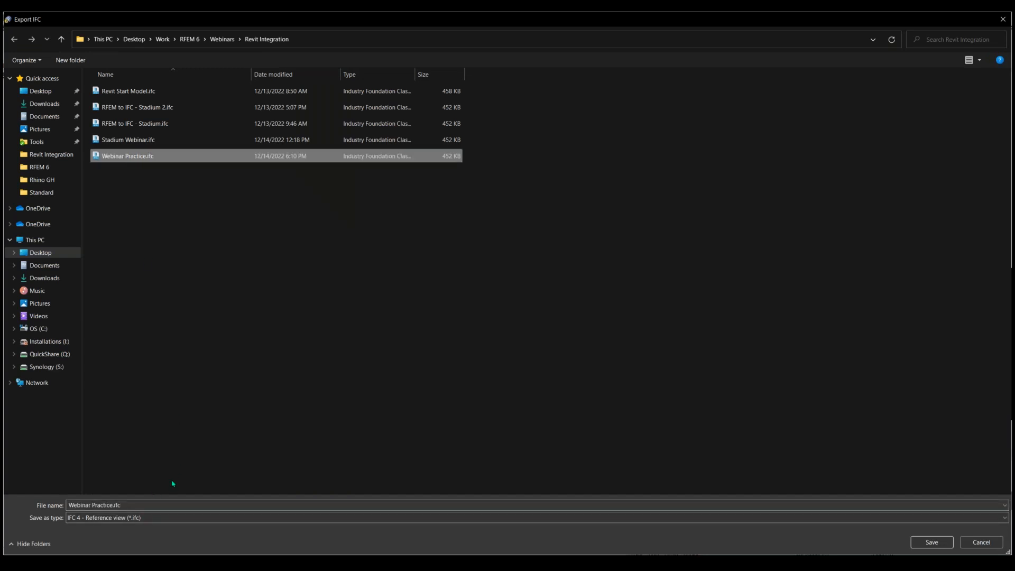
{"action": "left_click", "coordinate": [169, 517]}
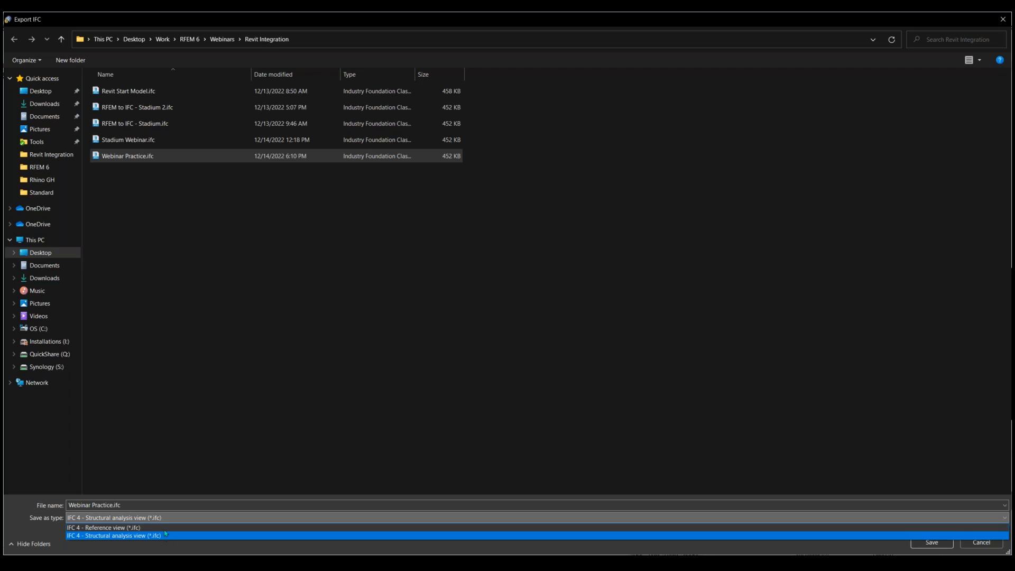
{"action": "left_click", "coordinate": [159, 528]}
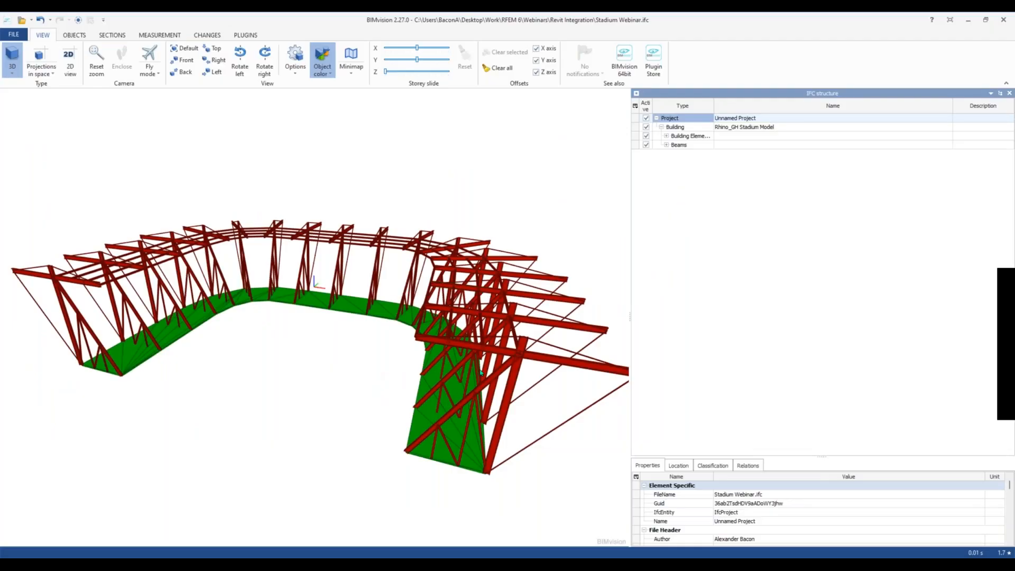
Step: Switch to BIMvision and inspect the profile and material of the column at the near end of the stadium
{"action": "middle_click_drag", "start_coordinate": [564, 406], "coordinate": [463, 386]}
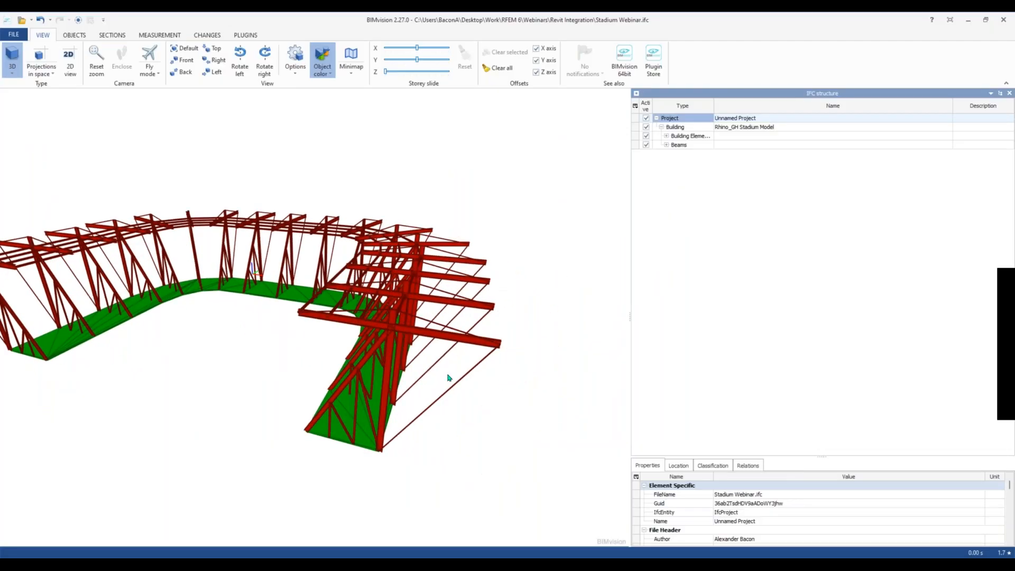
{"action": "left_click", "coordinate": [384, 420]}
{"action": "scroll", "coordinate": [694, 425], "scroll_direction": "down", "scroll_amount": 3}
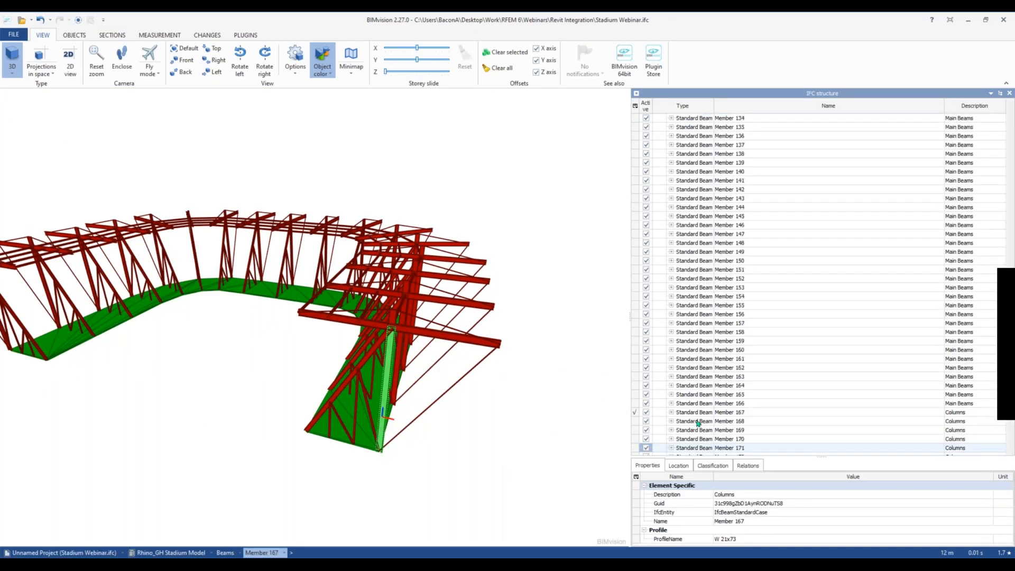
{"action": "left_click", "coordinate": [672, 368]}
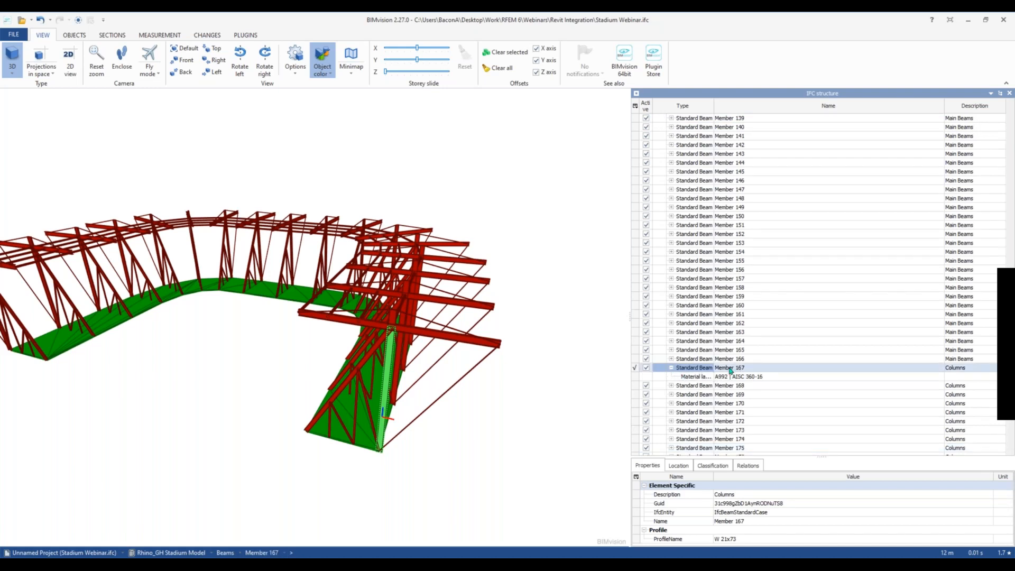
{"action": "left_click", "coordinate": [443, 396]}
{"action": "left_click", "coordinate": [383, 408]}
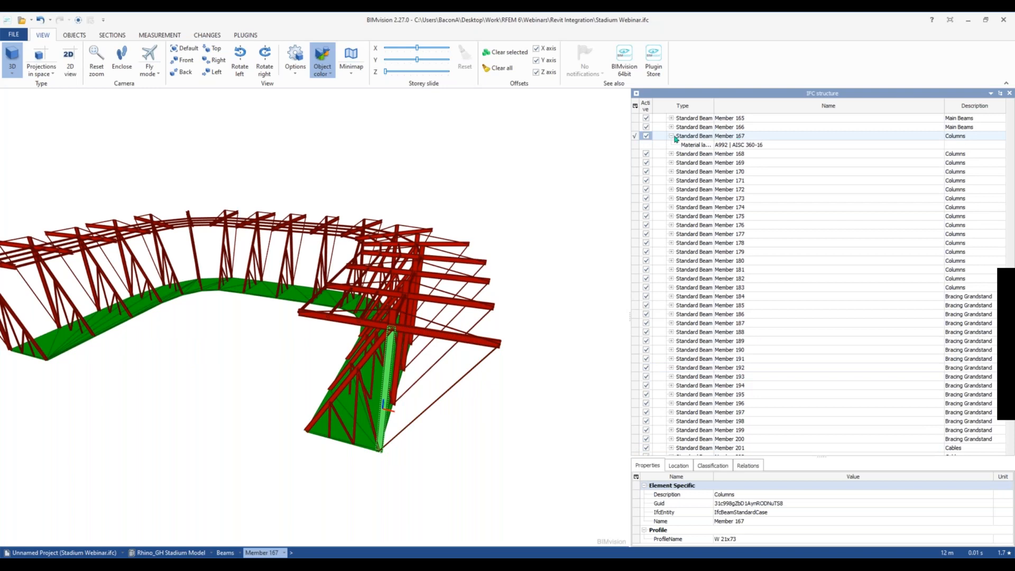
Step: Open Webinar Practice.ifc and examine the material properties of support stand Member 5, including its Young modulus
{"action": "left_click", "coordinate": [16, 35]}
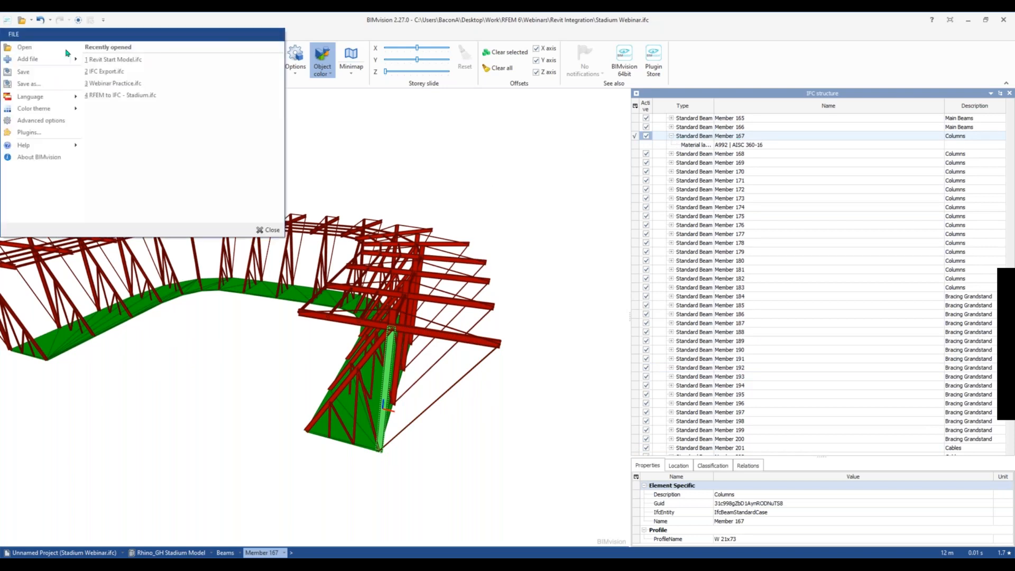
{"action": "left_click", "coordinate": [122, 84]}
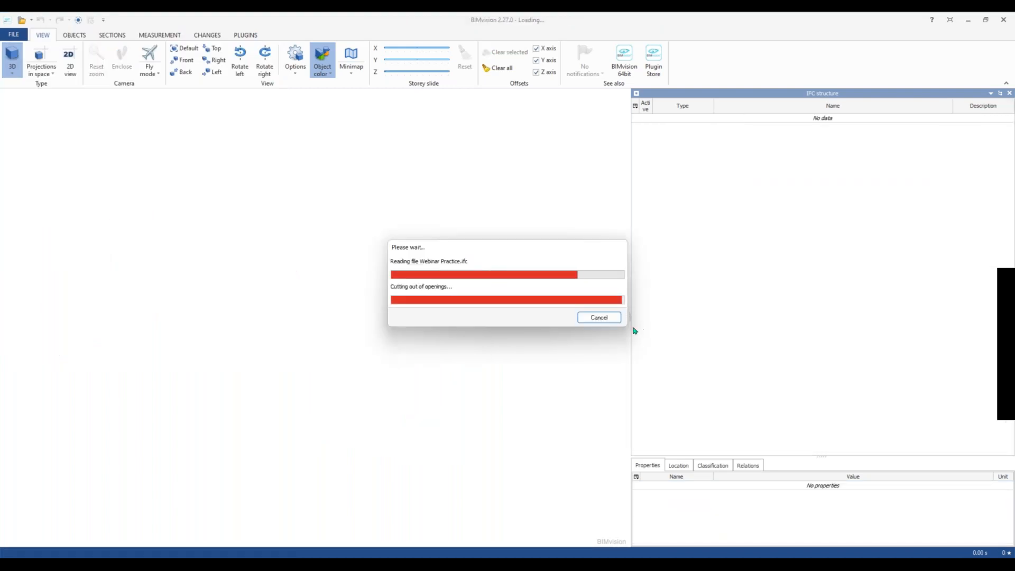
{"action": "double_click", "coordinate": [240, 380]}
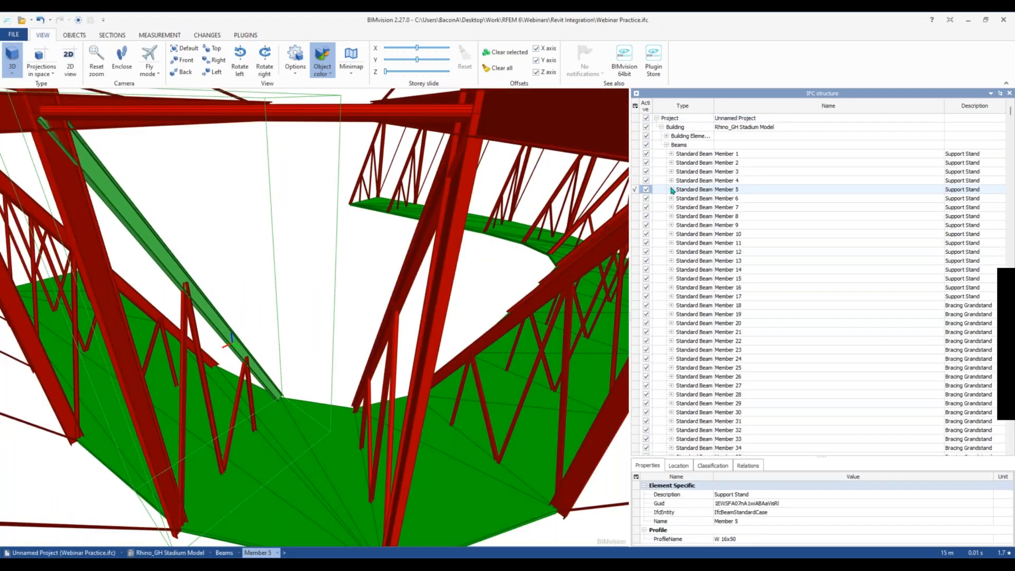
{"action": "left_click", "coordinate": [670, 189]}
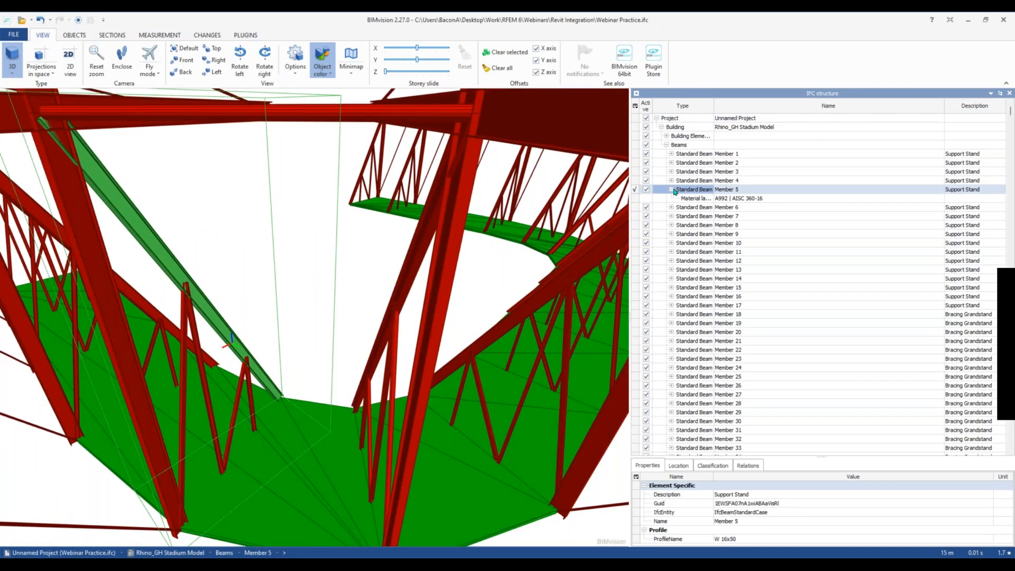
{"action": "left_click", "coordinate": [738, 198]}
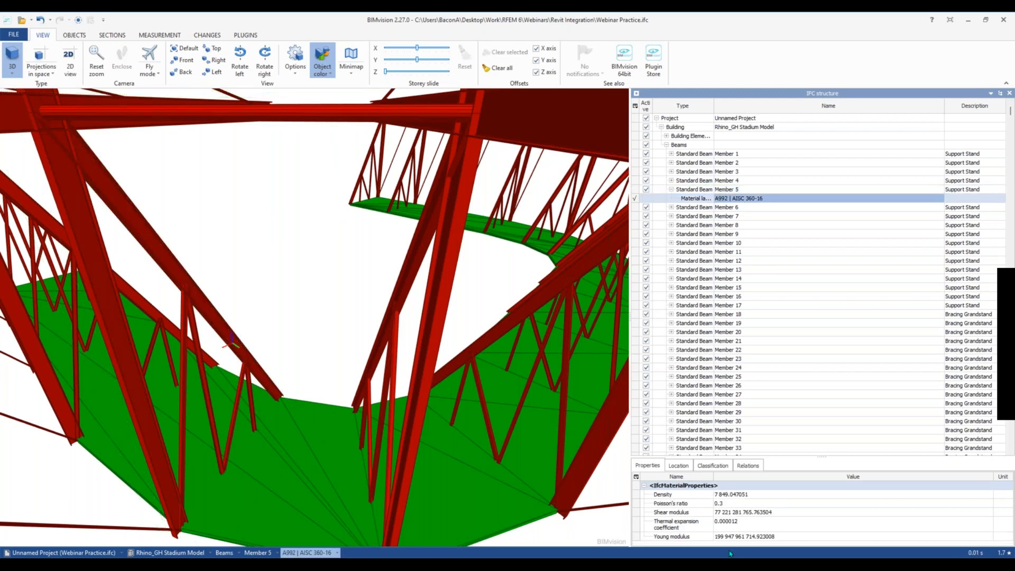
{"action": "left_click", "coordinate": [722, 537]}
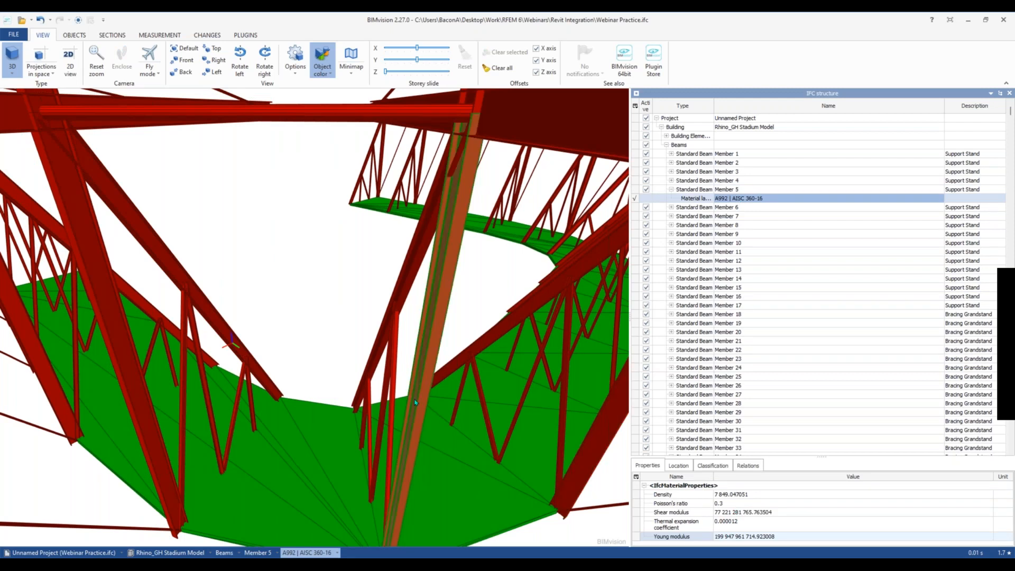
Step: Inspect the profile and material of column Member 172 and view the whole exported stadium
{"action": "left_click", "coordinate": [415, 403]}
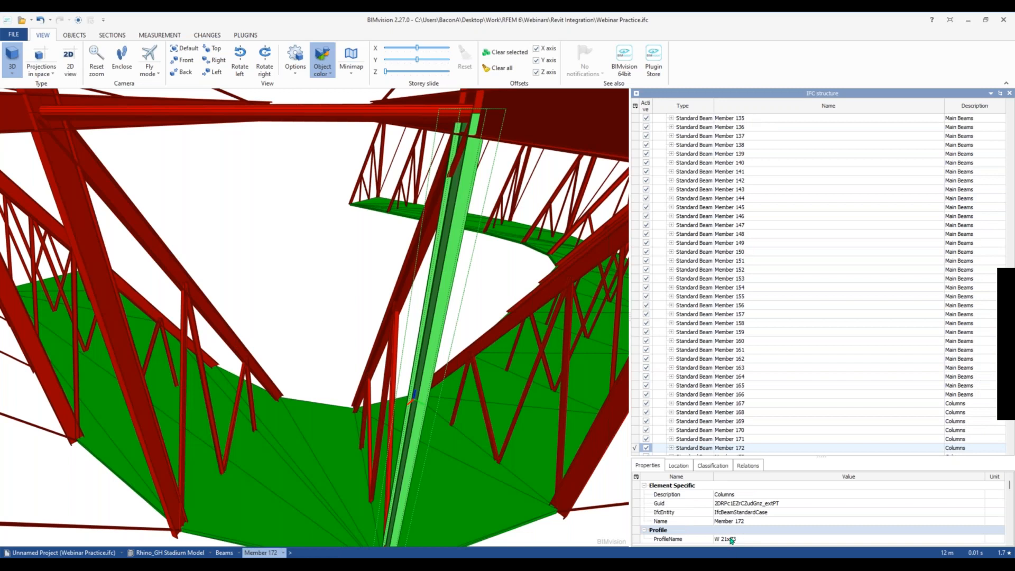
{"action": "scroll", "coordinate": [503, 346], "scroll_direction": "down", "scroll_amount": 10}
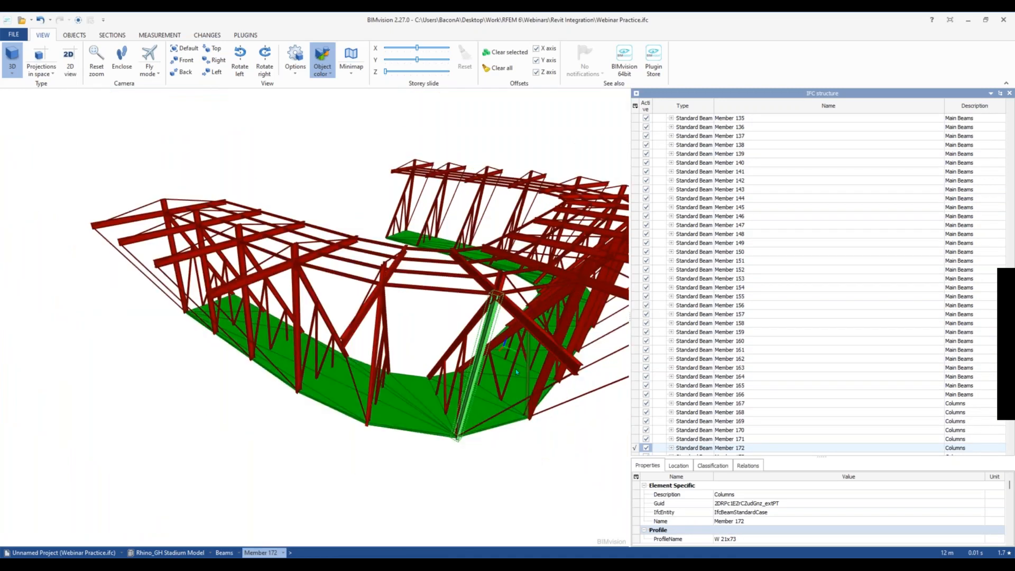
{"action": "left_click", "coordinate": [670, 448]}
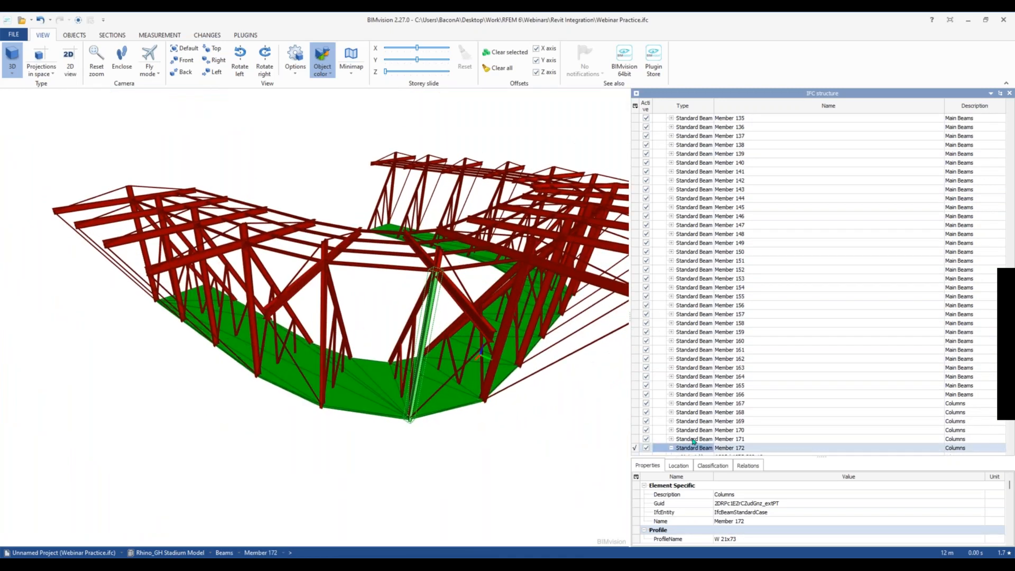
{"action": "left_click", "coordinate": [745, 439]}
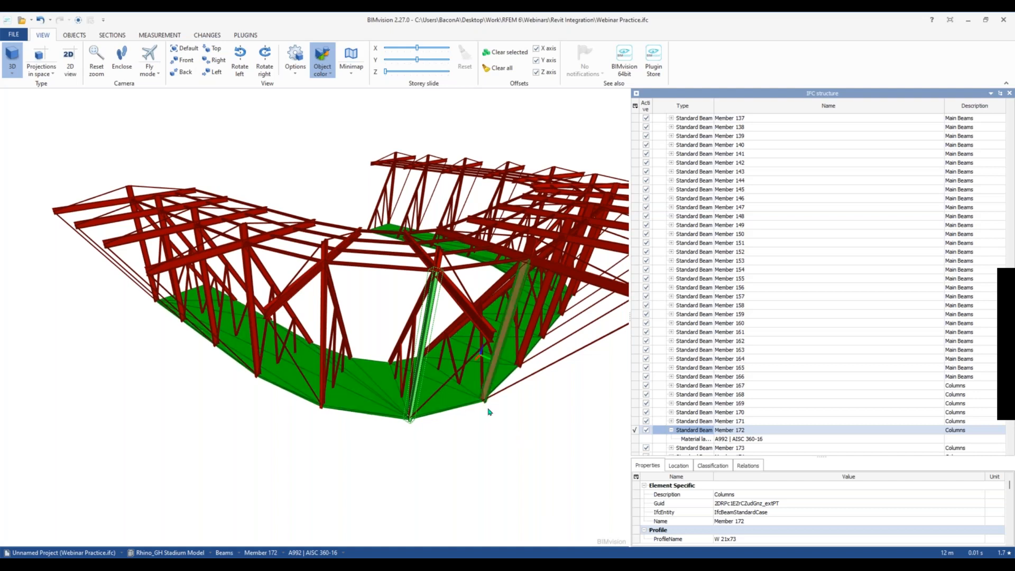
{"action": "scroll", "coordinate": [500, 424], "scroll_direction": "down", "scroll_amount": 2}
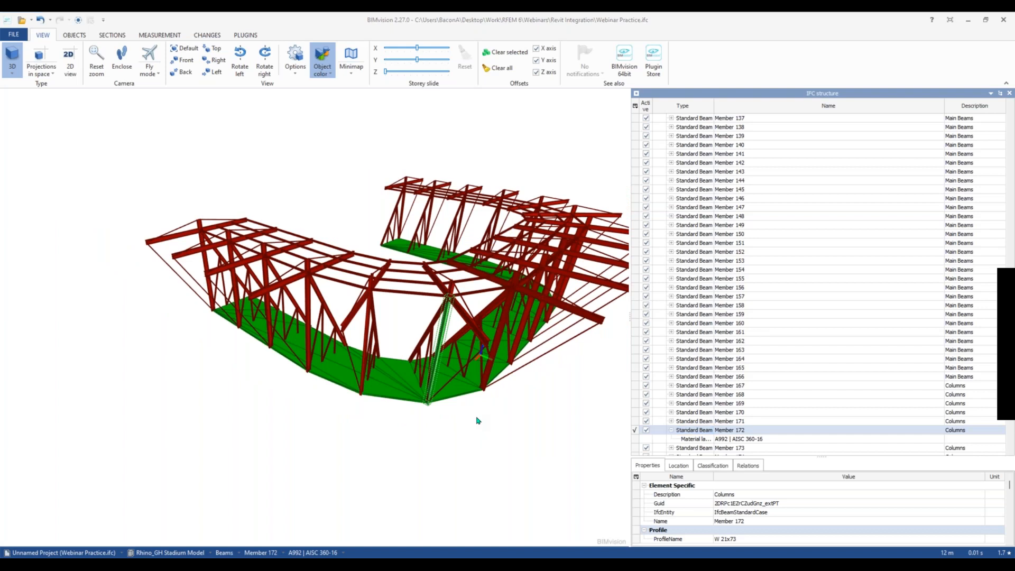
{"action": "key", "text": "super+Tab"}
{"action": "left_click", "coordinate": [734, 174]}
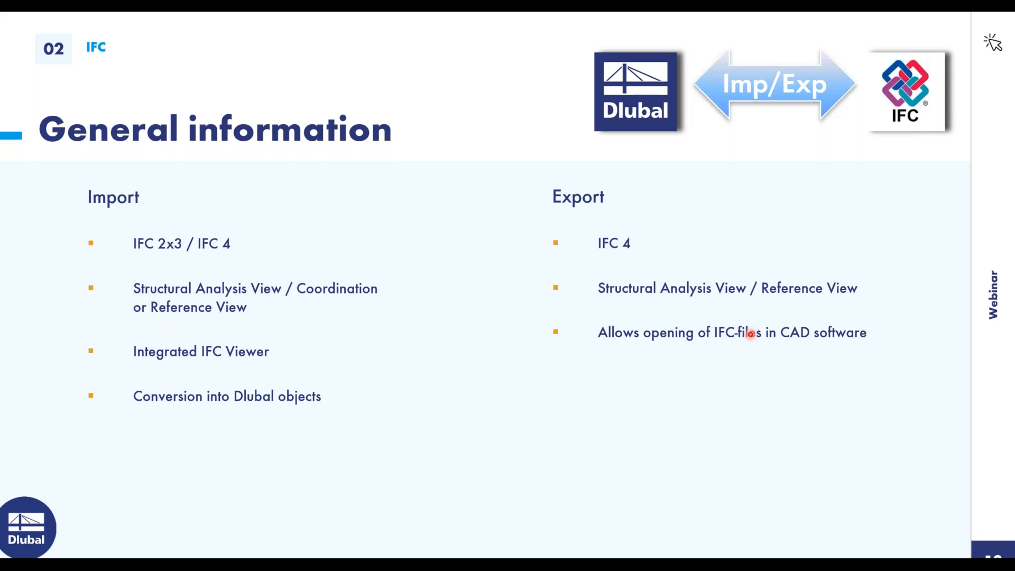
{"action": "key", "text": "Right"}
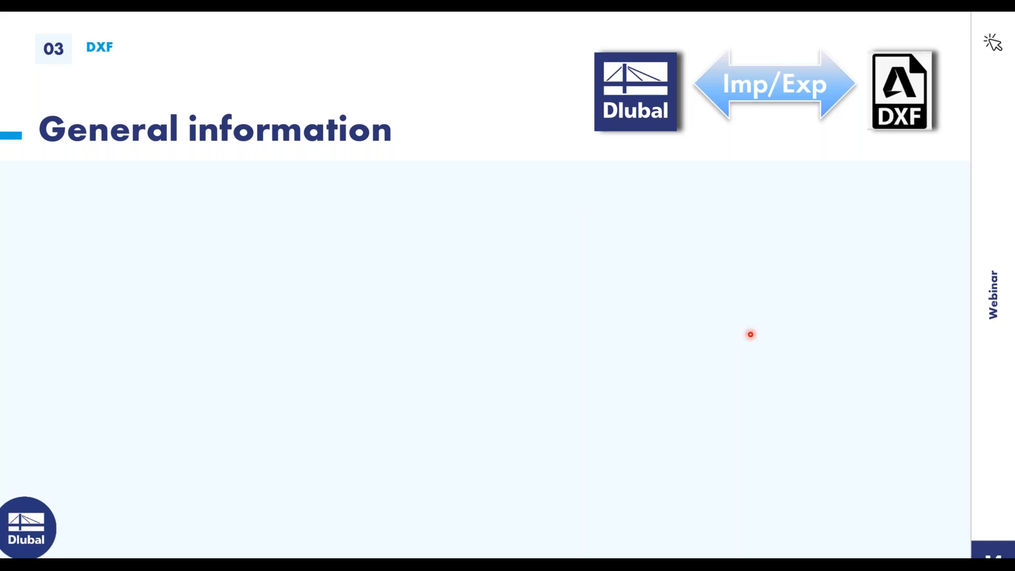
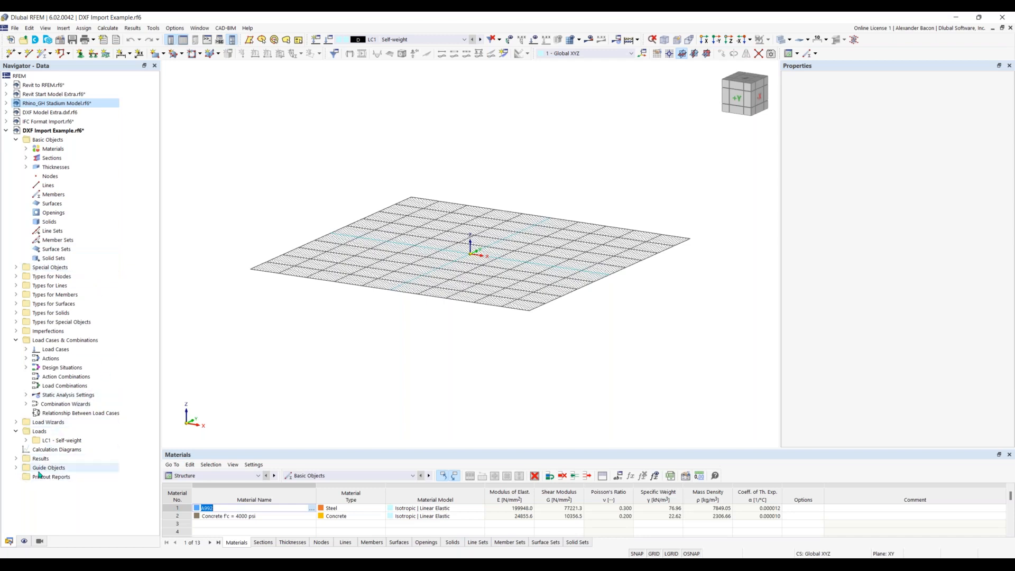
Step: Create a new background layer under the guide objects and load DXF Model.dxf into it
{"action": "left_click", "coordinate": [16, 467]}
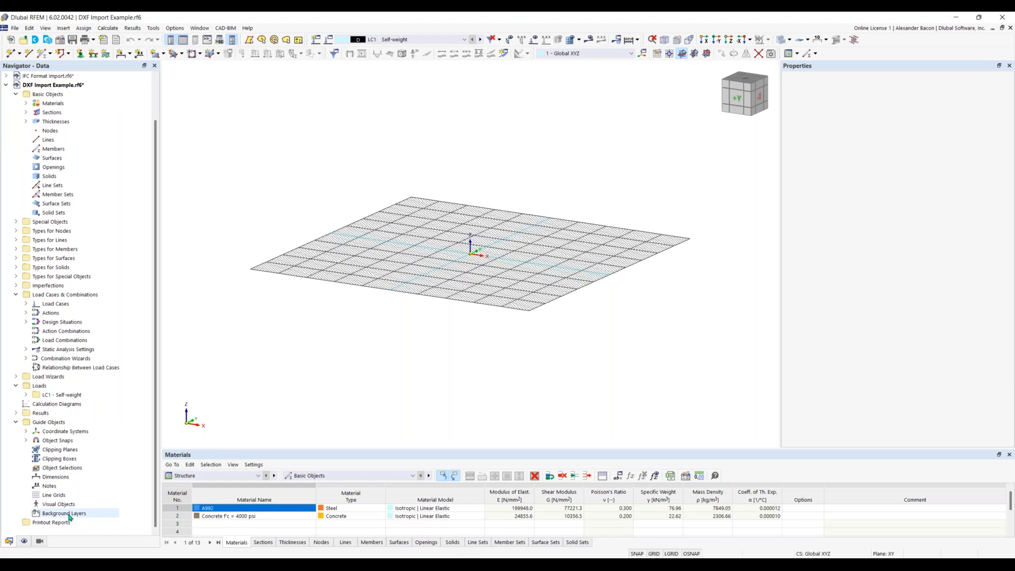
{"action": "right_click", "coordinate": [69, 517]}
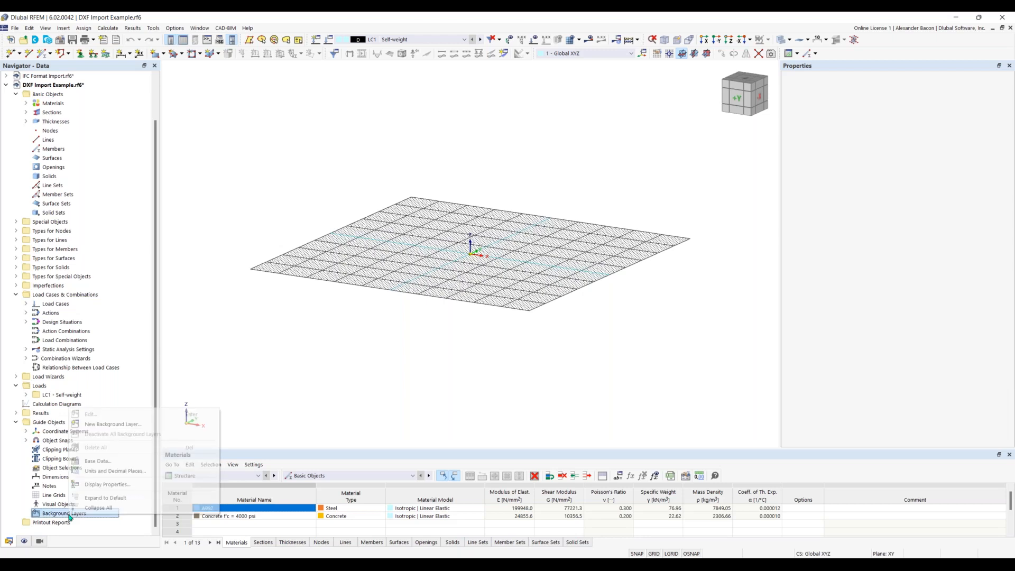
{"action": "left_click", "coordinate": [125, 423]}
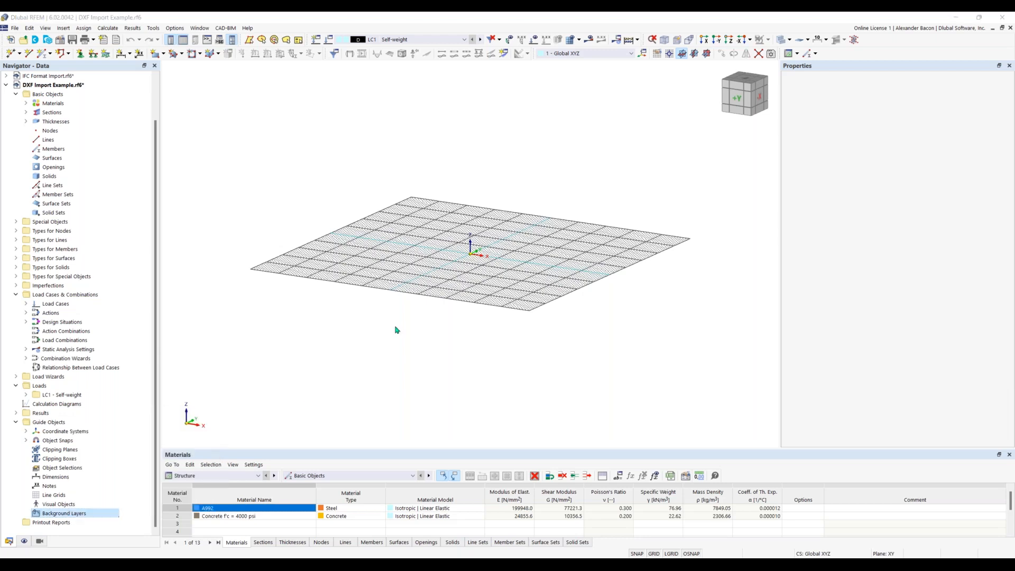
{"action": "left_click_drag", "start_coordinate": [460, 113], "coordinate": [418, 99]}
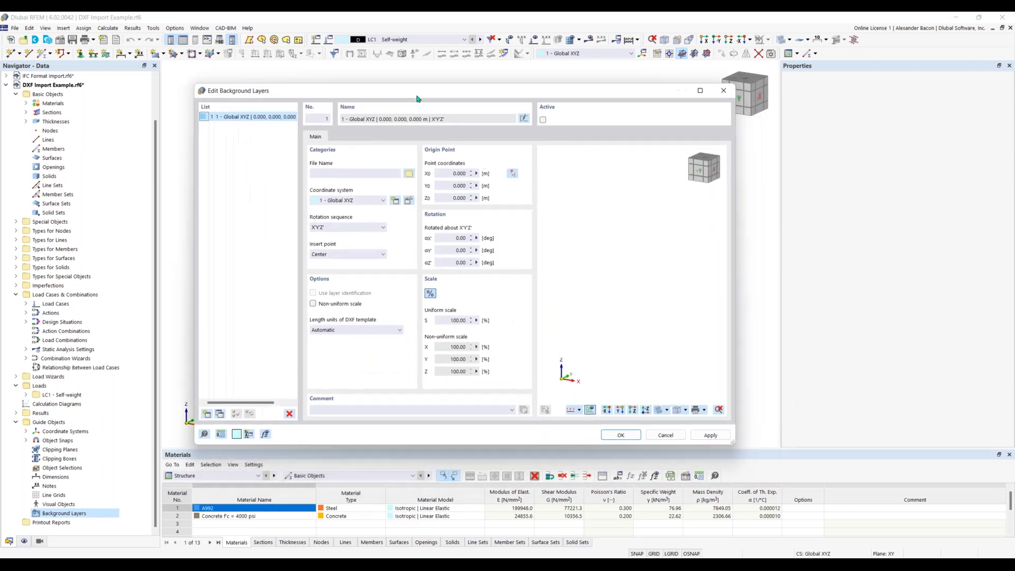
{"action": "left_click", "coordinate": [409, 175]}
{"action": "left_click", "coordinate": [163, 93]}
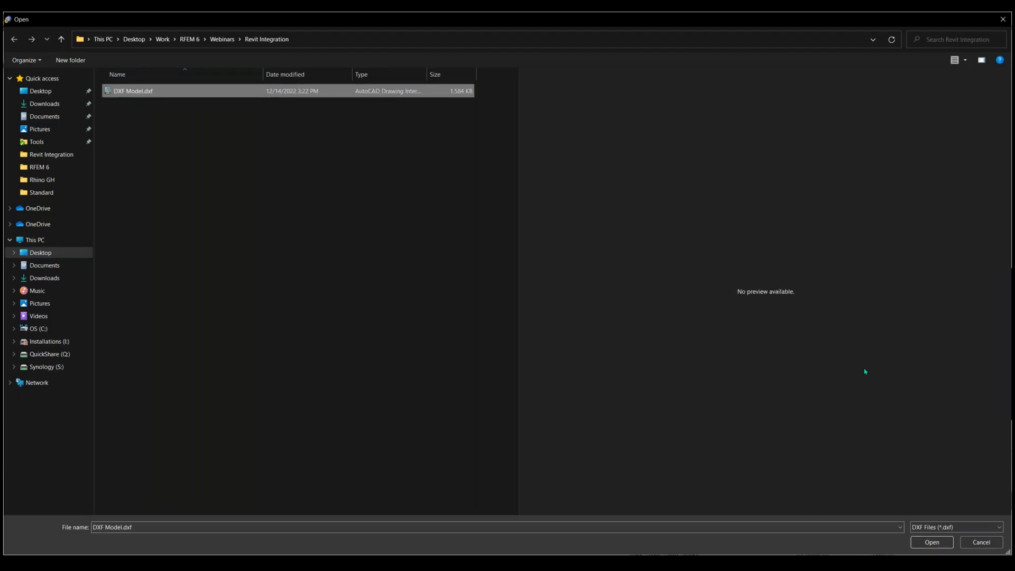
{"action": "left_click", "coordinate": [931, 543]}
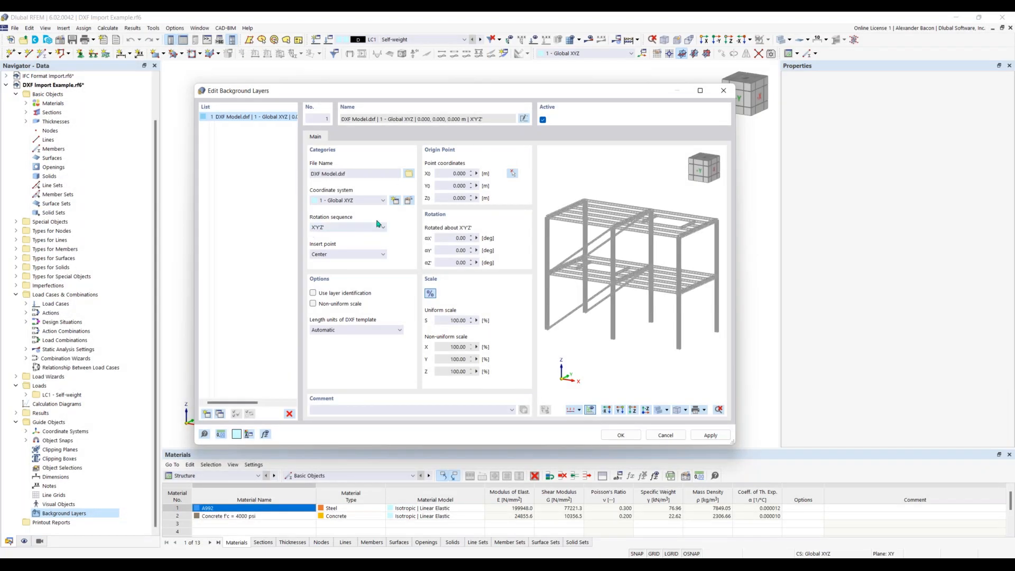
Step: Try the +X insert point for the background layer, then return it to Center
{"action": "left_click", "coordinate": [360, 256]}
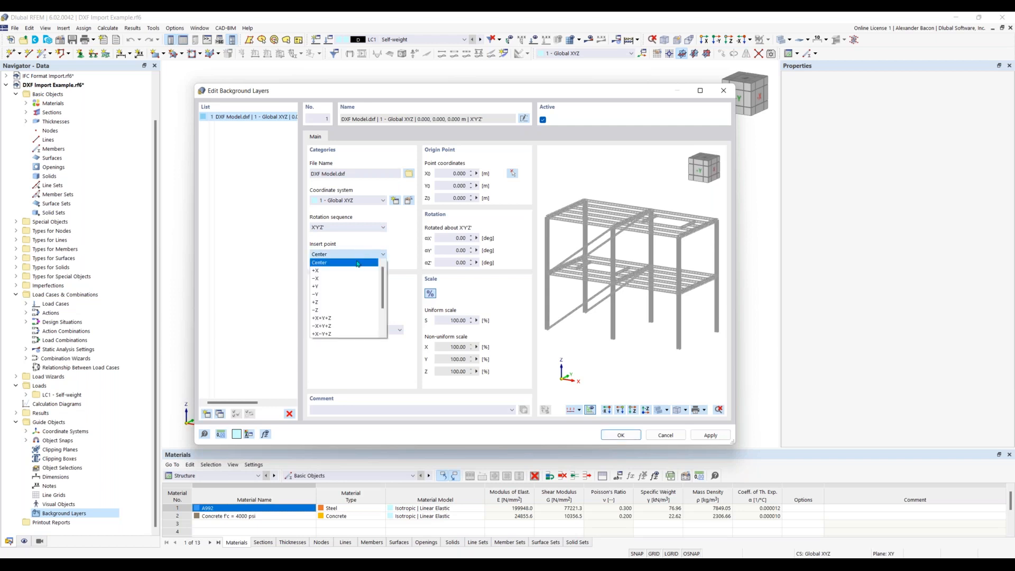
{"action": "left_click", "coordinate": [358, 262]}
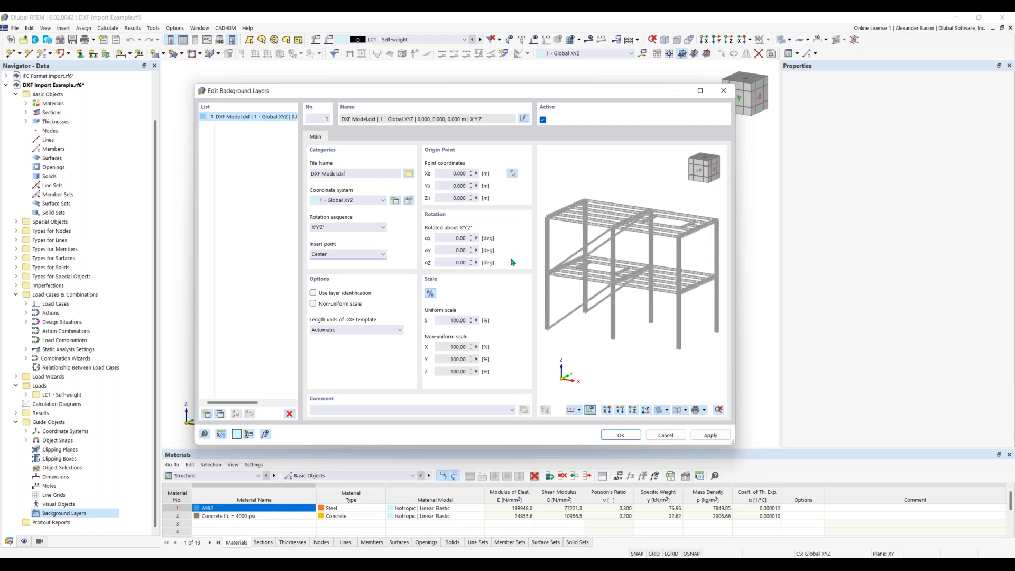
{"action": "left_click", "coordinate": [370, 256]}
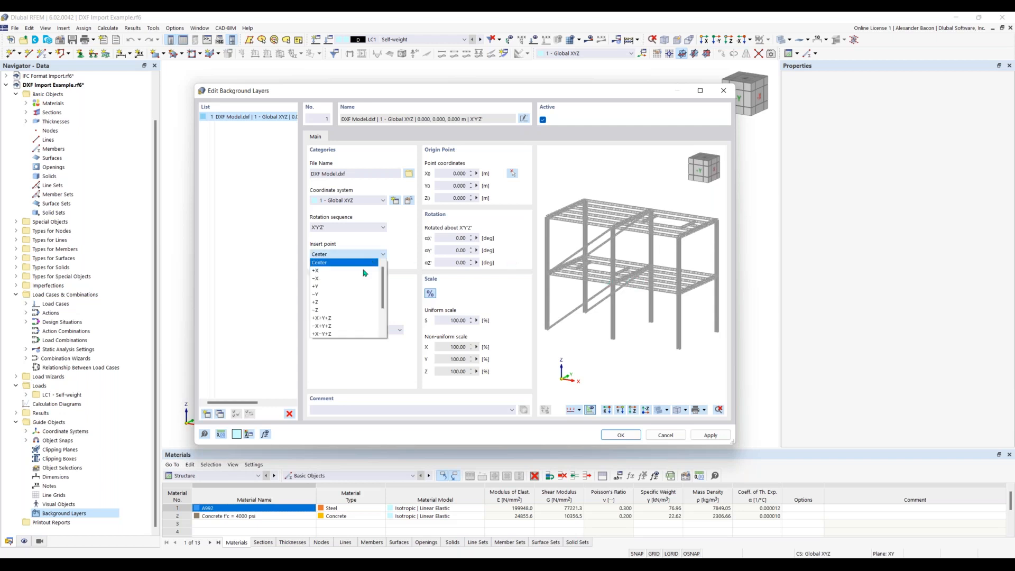
{"action": "left_click", "coordinate": [361, 270]}
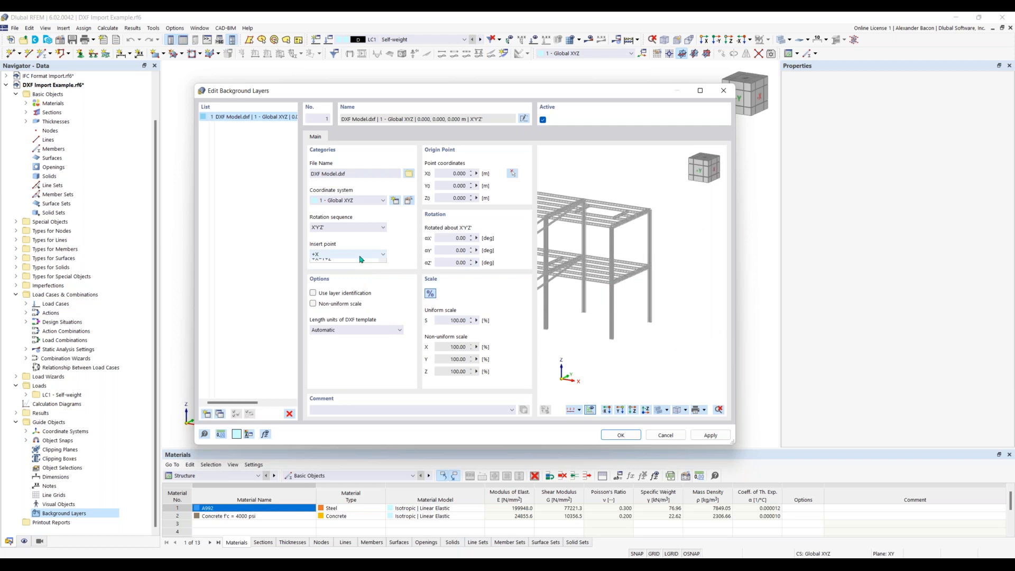
{"action": "left_click", "coordinate": [359, 254]}
{"action": "left_click", "coordinate": [359, 263]}
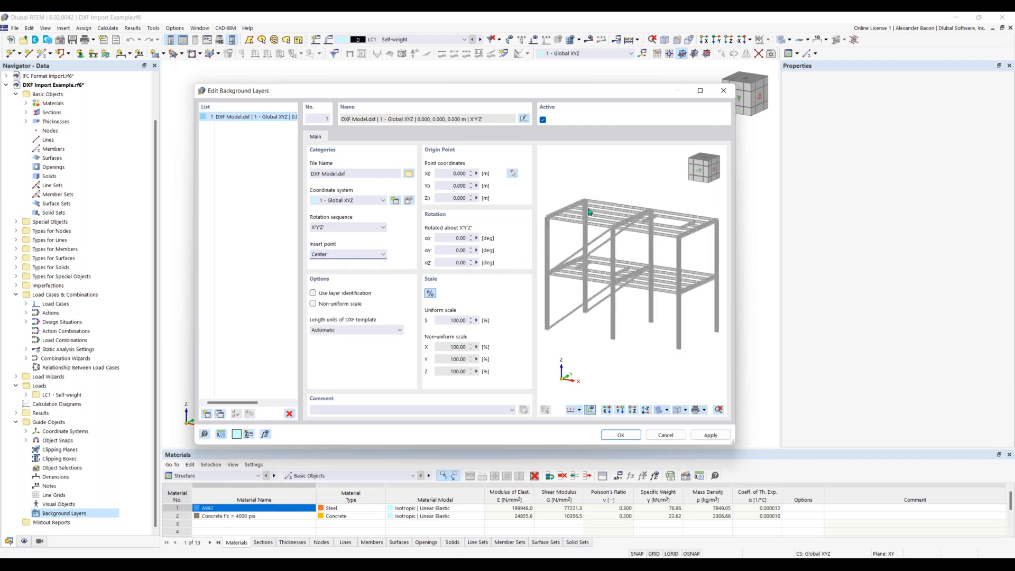
Step: Set the length units of the DXF template to m and confirm the background layer
{"action": "scroll", "coordinate": [550, 222], "scroll_direction": "up", "scroll_amount": 5}
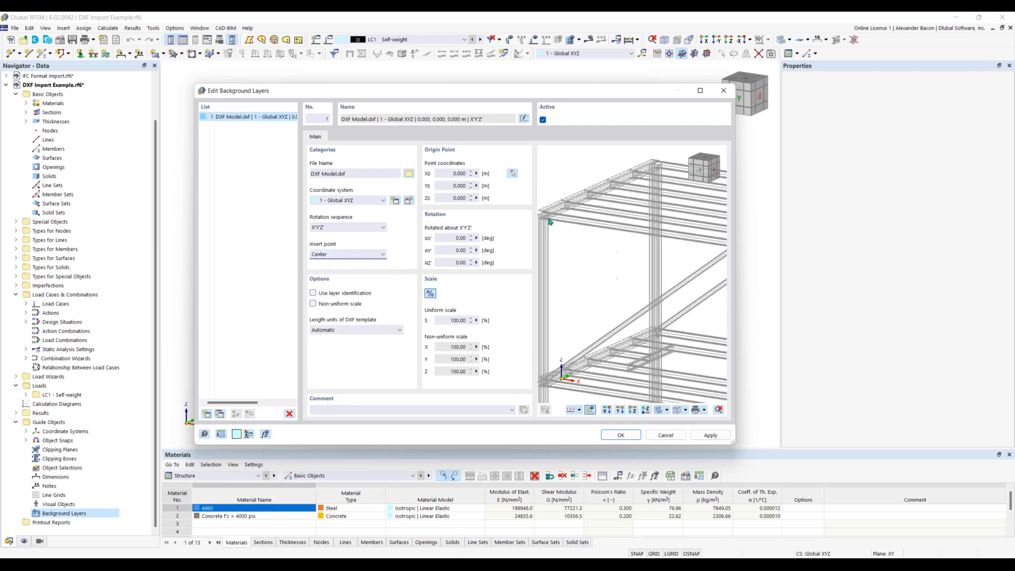
{"action": "scroll", "coordinate": [576, 222], "scroll_direction": "up", "scroll_amount": 4}
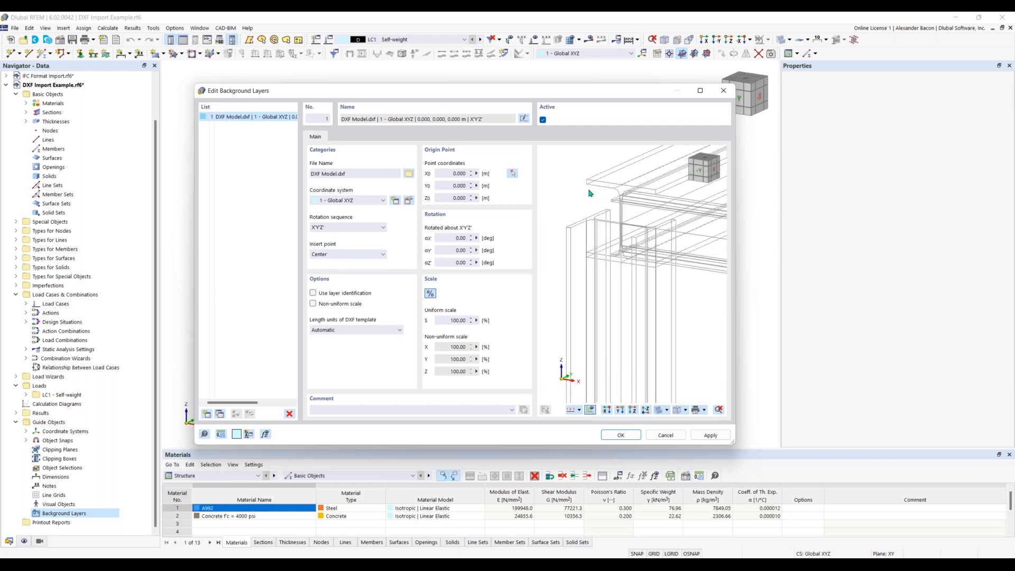
{"action": "scroll", "coordinate": [642, 242], "scroll_direction": "down", "scroll_amount": 2}
{"action": "scroll", "coordinate": [642, 242], "scroll_direction": "up", "scroll_amount": 3}
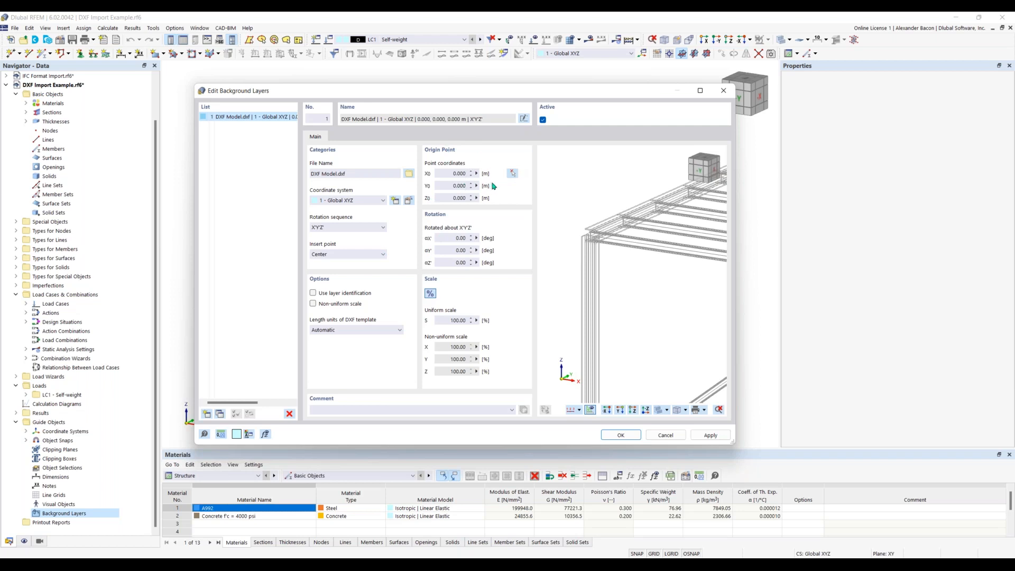
{"action": "left_click", "coordinate": [463, 173]}
{"action": "left_click", "coordinate": [332, 331]}
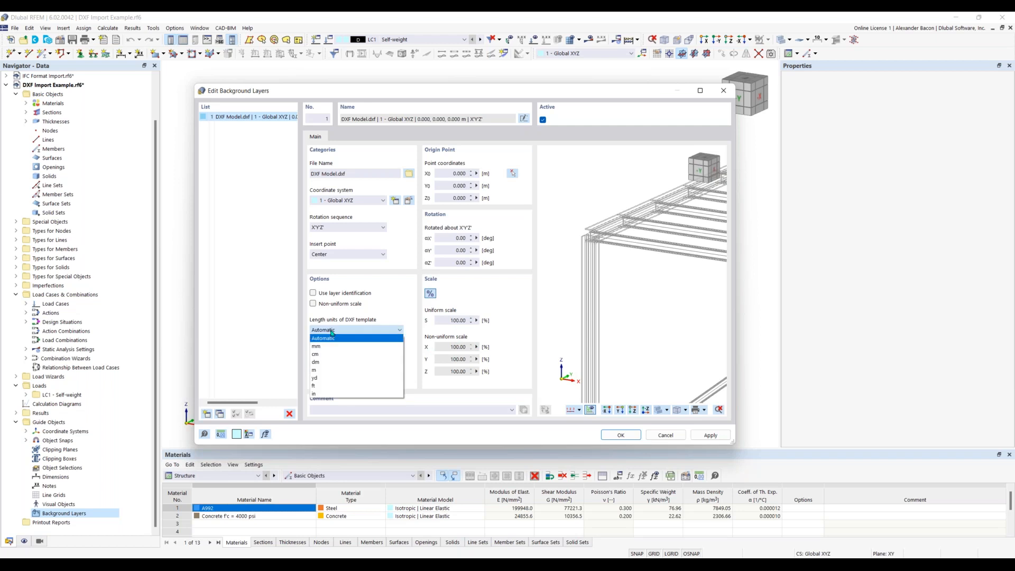
{"action": "left_click", "coordinate": [324, 370]}
{"action": "scroll", "coordinate": [598, 317], "scroll_direction": "down", "scroll_amount": 8}
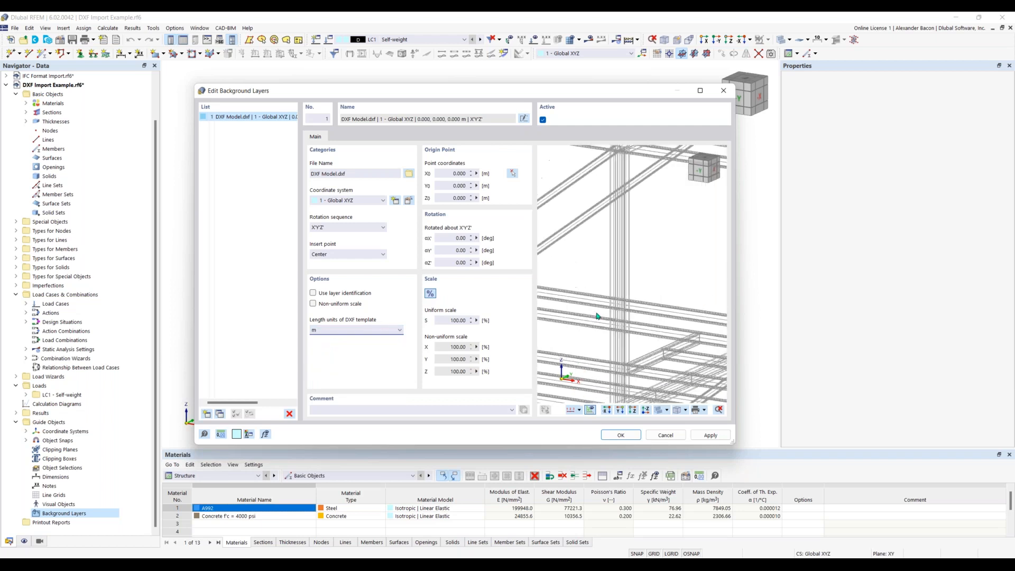
{"action": "middle_click_drag", "start_coordinate": [598, 317], "coordinate": [616, 288]}
{"action": "scroll", "coordinate": [616, 288], "scroll_direction": "up", "scroll_amount": 3}
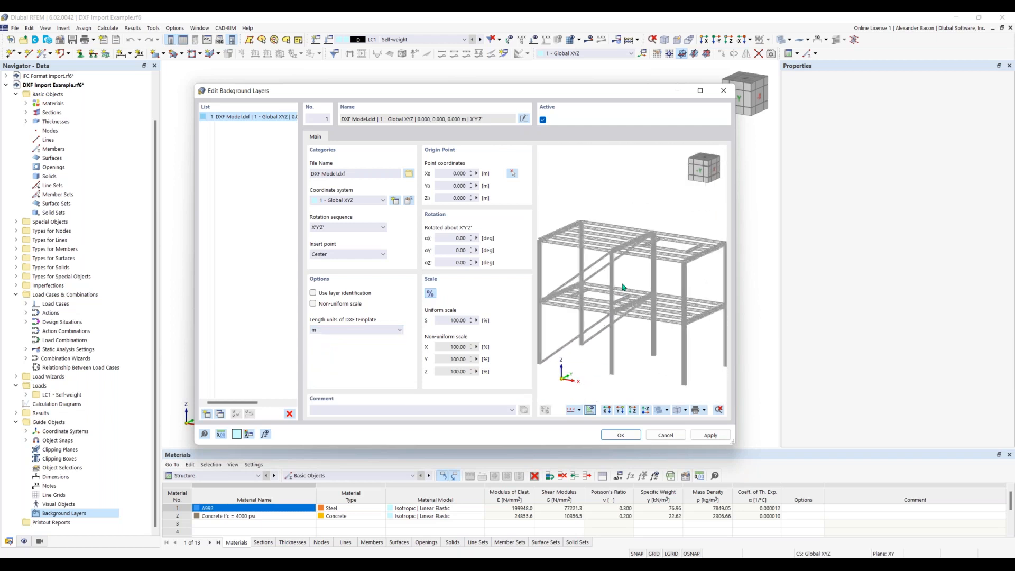
{"action": "scroll", "coordinate": [646, 290], "scroll_direction": "down", "scroll_amount": 2}
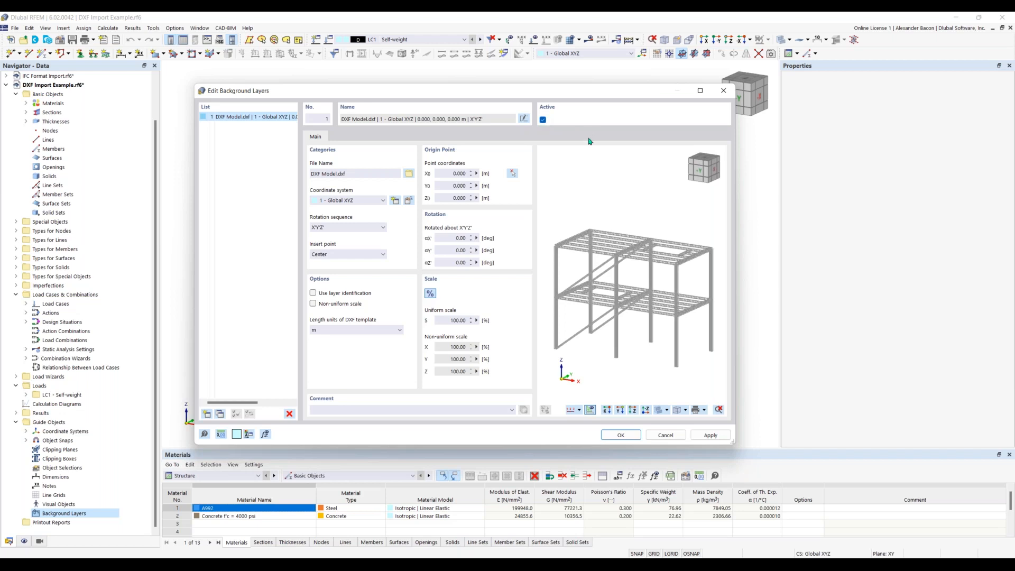
{"action": "left_click", "coordinate": [626, 437]}
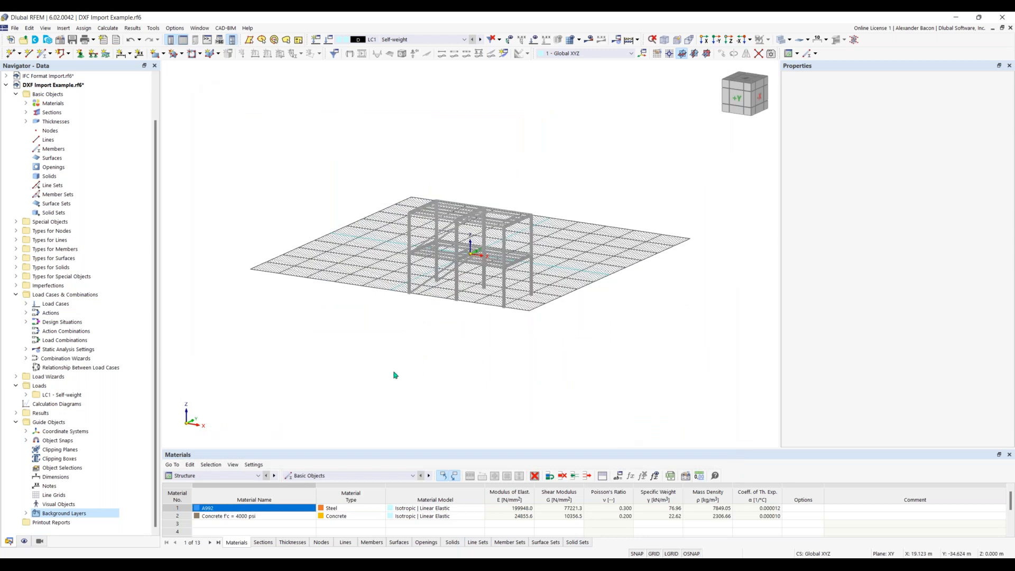
Step: Show the commands available for the DXF Model.dxf background layer, and turn off the work plane grid
{"action": "left_click", "coordinate": [26, 513]}
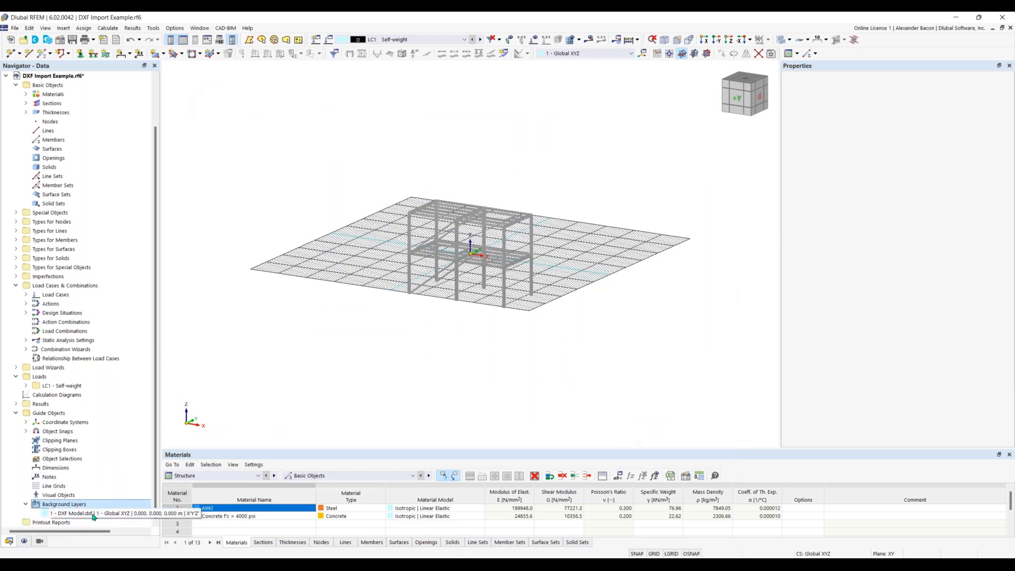
{"action": "right_click", "coordinate": [95, 512]}
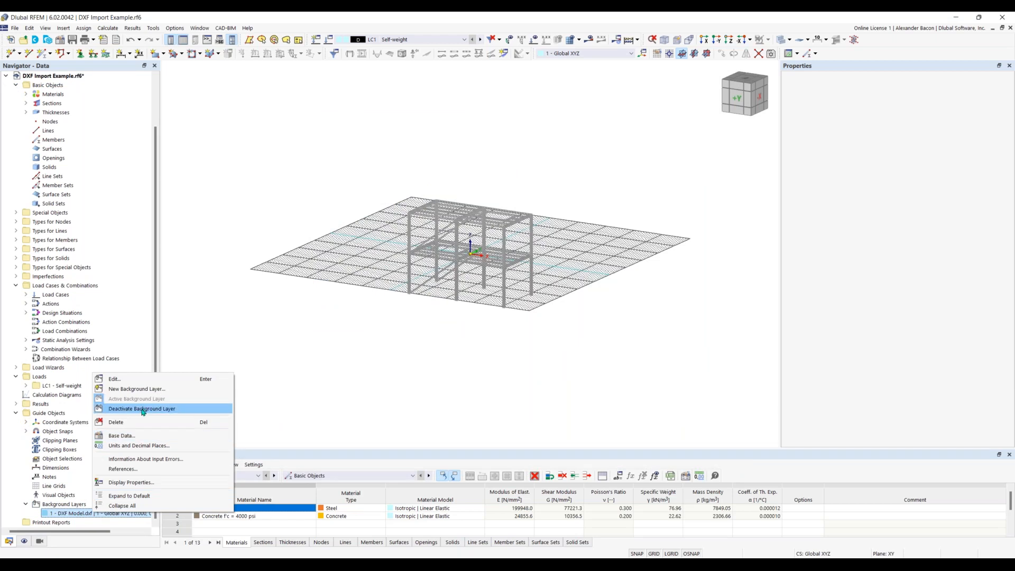
{"action": "left_click", "coordinate": [159, 408]}
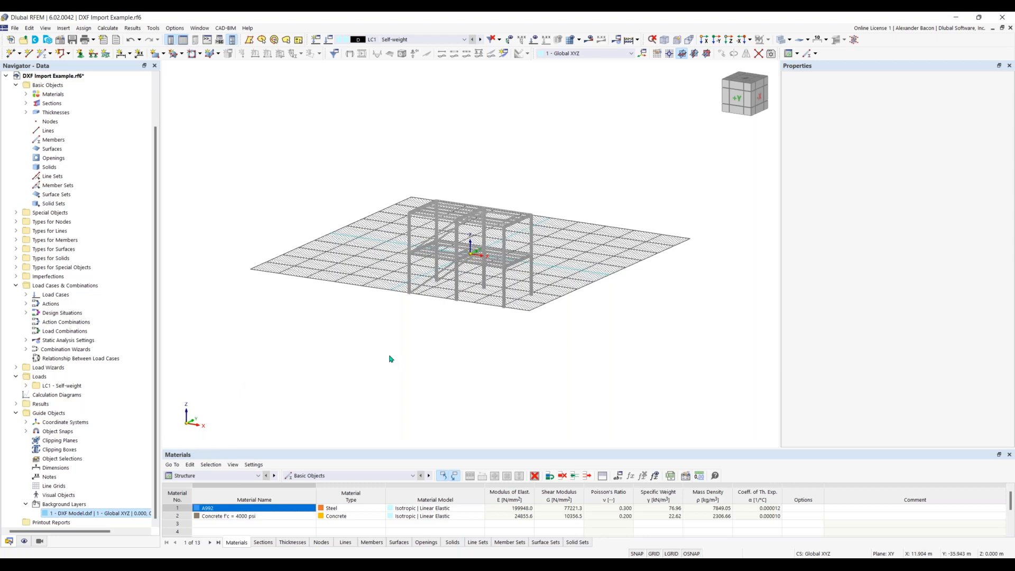
{"action": "scroll", "coordinate": [423, 264], "scroll_direction": "up", "scroll_amount": 4}
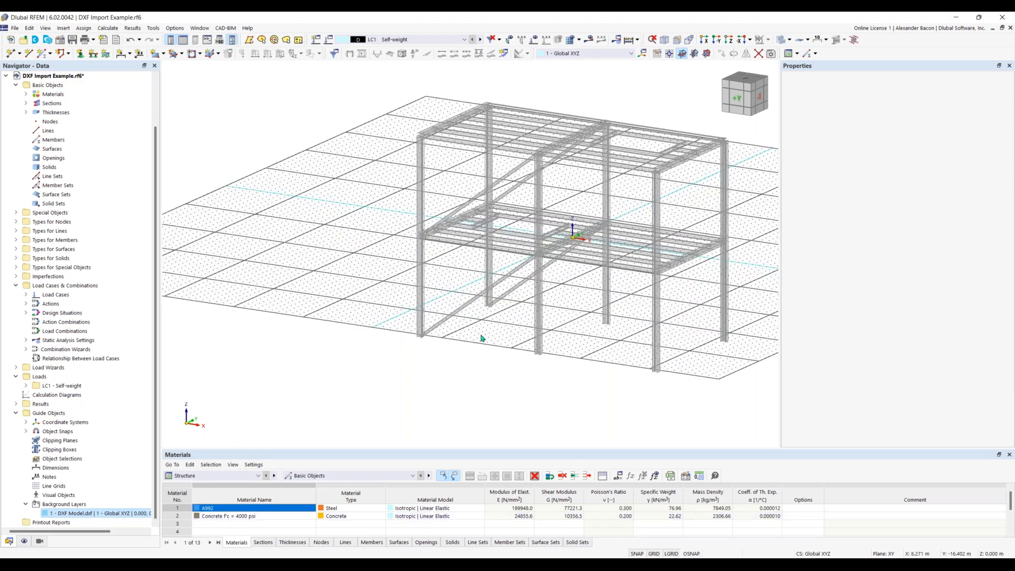
{"action": "left_click", "coordinate": [655, 554]}
{"action": "middle_click_drag", "start_coordinate": [462, 340], "coordinate": [474, 362], "text": "ctrl"}
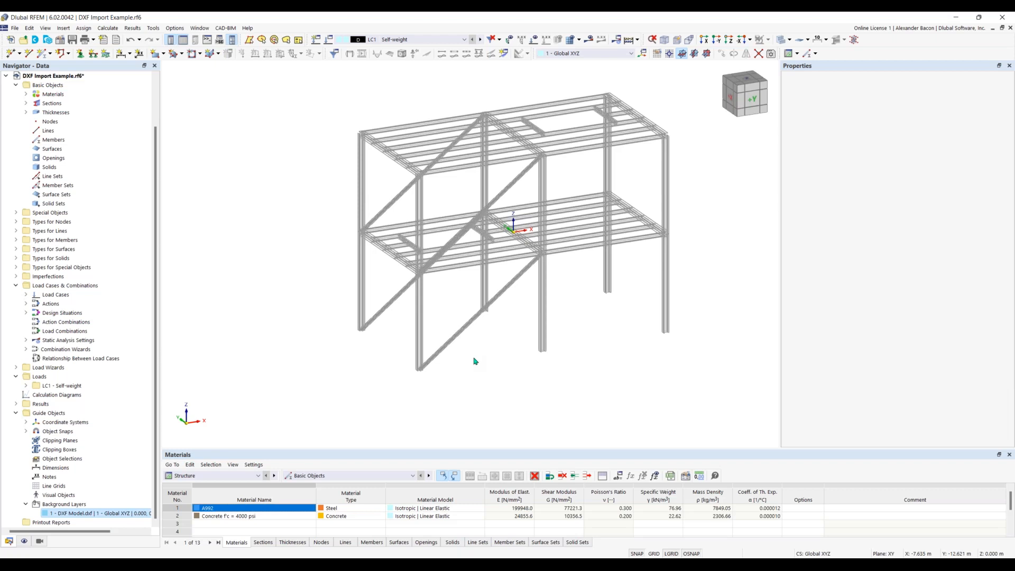
Step: Draw a vertical single line about 7.925 m long from base to top of the near corner column, snapping to the background layer
{"action": "left_click", "coordinate": [28, 53]}
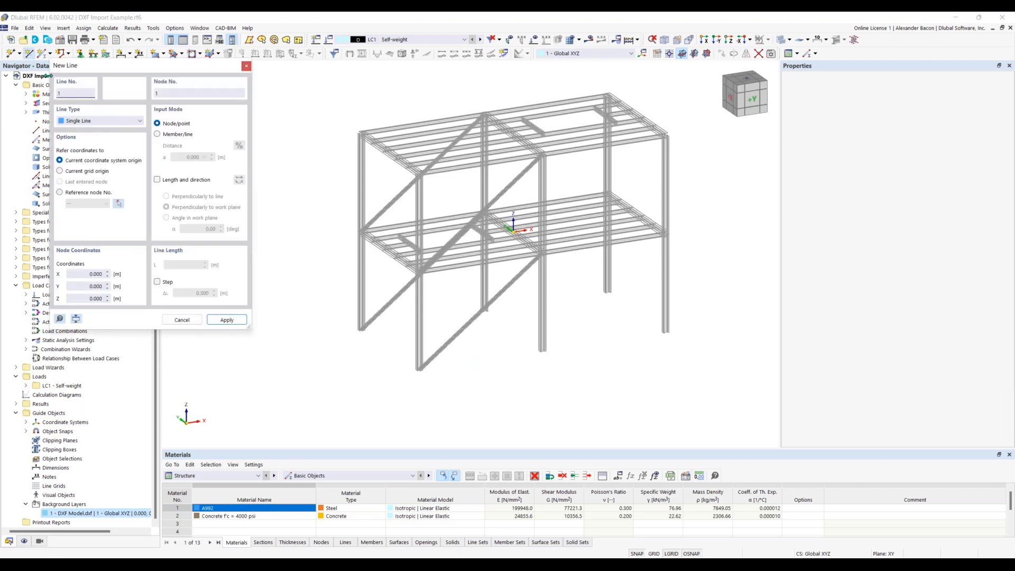
{"action": "scroll", "coordinate": [419, 368], "scroll_direction": "up", "scroll_amount": 3}
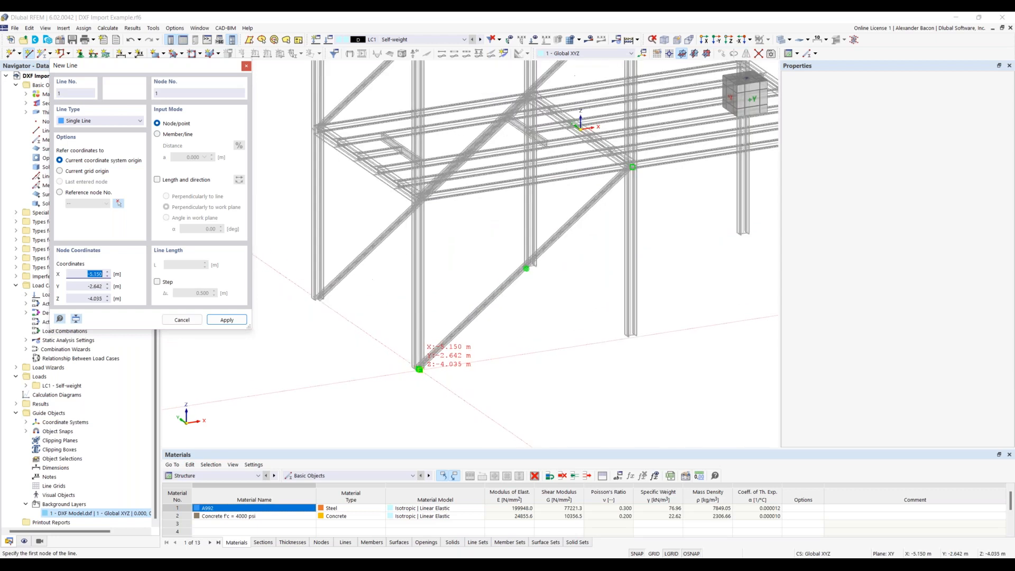
{"action": "scroll", "coordinate": [419, 368], "scroll_direction": "up", "scroll_amount": 5}
{"action": "scroll", "coordinate": [400, 357], "scroll_direction": "up", "scroll_amount": 6}
{"action": "scroll", "coordinate": [433, 313], "scroll_direction": "up", "scroll_amount": 3}
{"action": "left_click", "coordinate": [405, 338]}
{"action": "scroll", "coordinate": [406, 338], "scroll_direction": "down", "scroll_amount": 2}
{"action": "scroll", "coordinate": [406, 337], "scroll_direction": "down", "scroll_amount": 8}
{"action": "scroll", "coordinate": [405, 337], "scroll_direction": "down", "scroll_amount": 8}
{"action": "scroll", "coordinate": [438, 169], "scroll_direction": "up", "scroll_amount": 8}
{"action": "scroll", "coordinate": [431, 178], "scroll_direction": "up", "scroll_amount": 10}
{"action": "scroll", "coordinate": [425, 251], "scroll_direction": "down", "scroll_amount": 3}
{"action": "left_click", "coordinate": [410, 230]}
{"action": "key", "text": "Escape"}
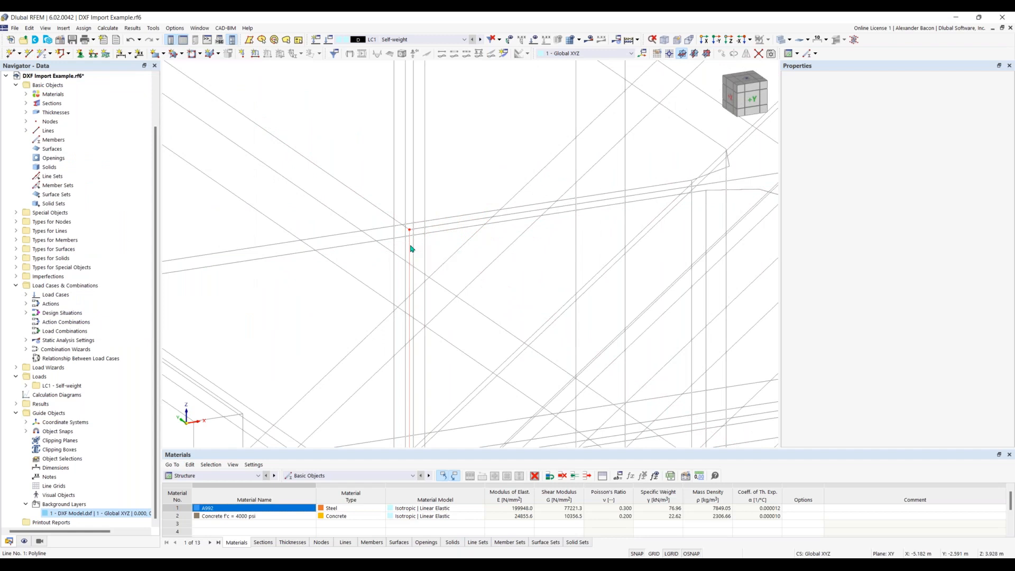
Step: Start a new beam member on the column line and choose the W 8x35 section from the AISC 15 library
{"action": "double_click", "coordinate": [410, 248]}
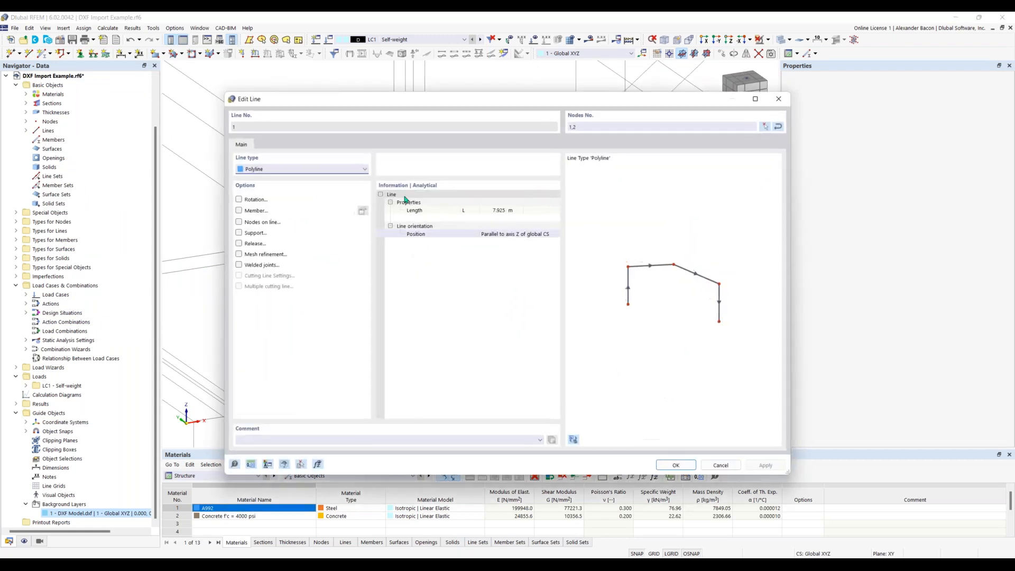
{"action": "left_click", "coordinate": [238, 211]}
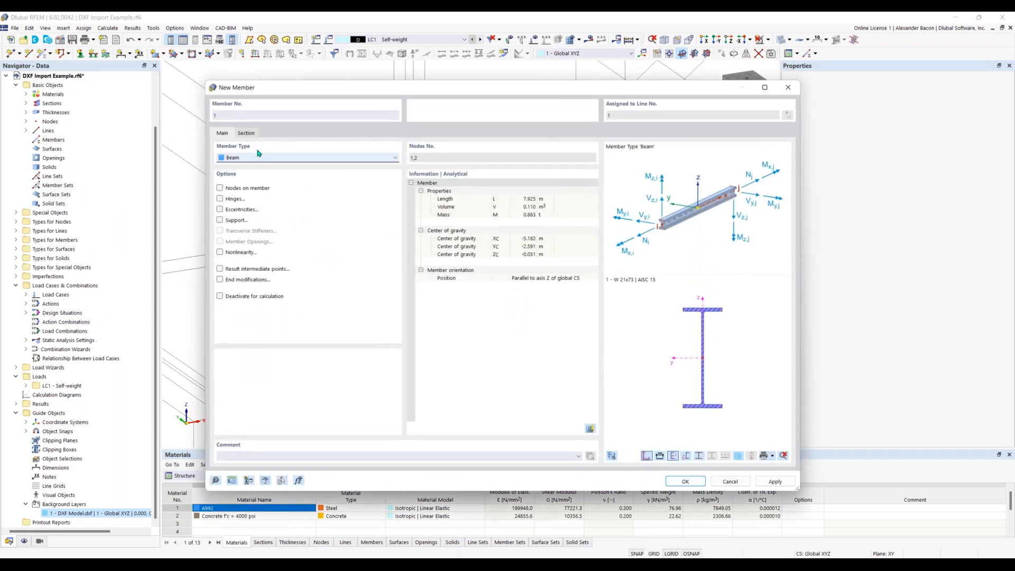
{"action": "left_click", "coordinate": [246, 134]}
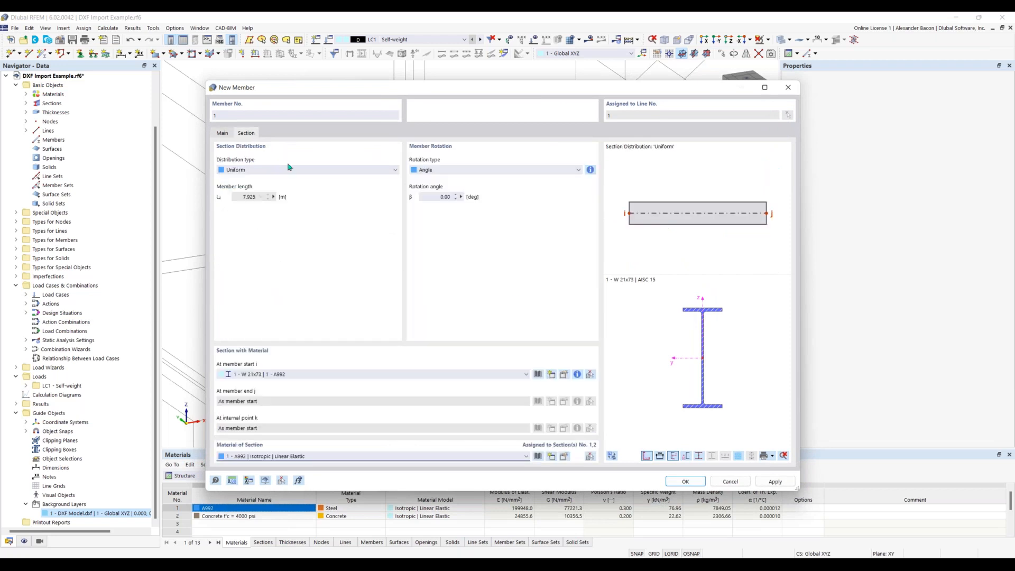
{"action": "left_click", "coordinate": [539, 374]}
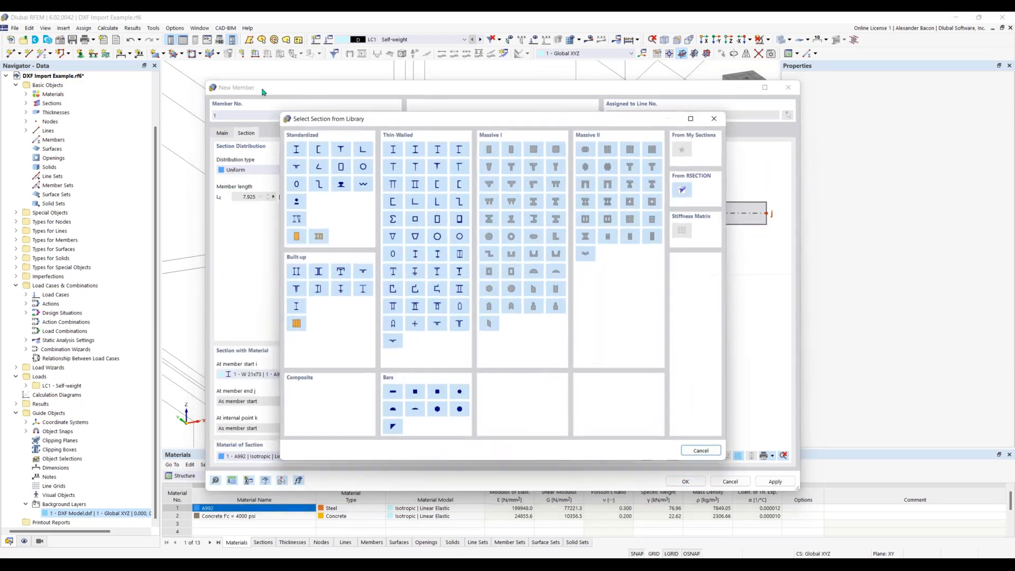
{"action": "left_click", "coordinate": [296, 150]}
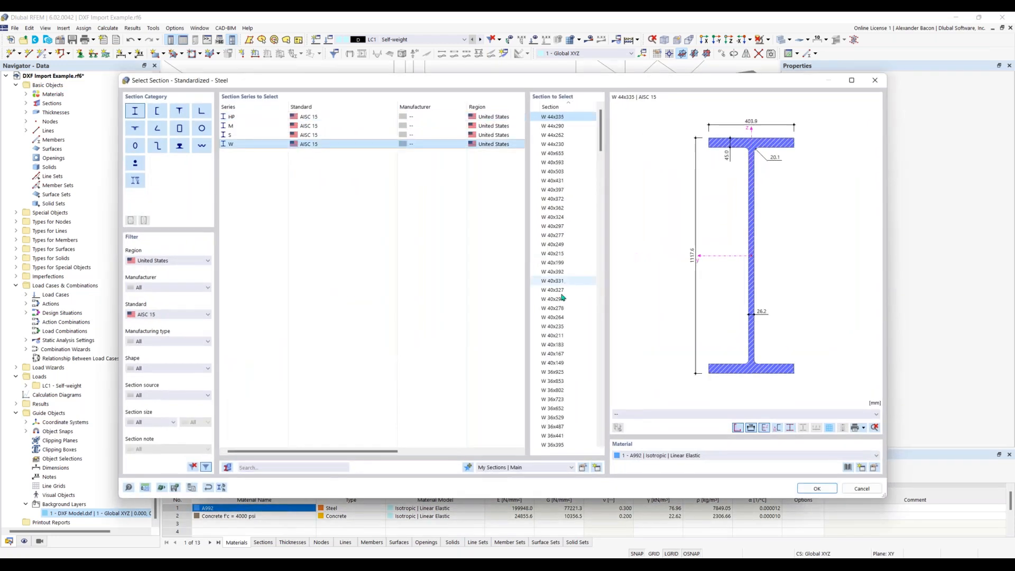
{"action": "scroll", "coordinate": [576, 282], "scroll_direction": "down", "scroll_amount": 5}
{"action": "left_click_drag", "start_coordinate": [600, 158], "coordinate": [614, 443]}
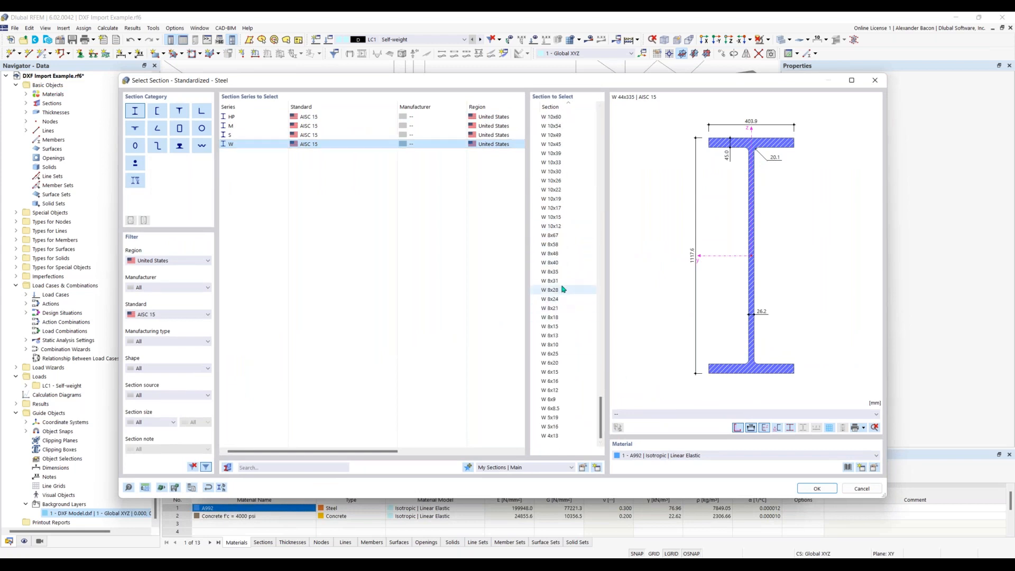
{"action": "left_click", "coordinate": [552, 271]}
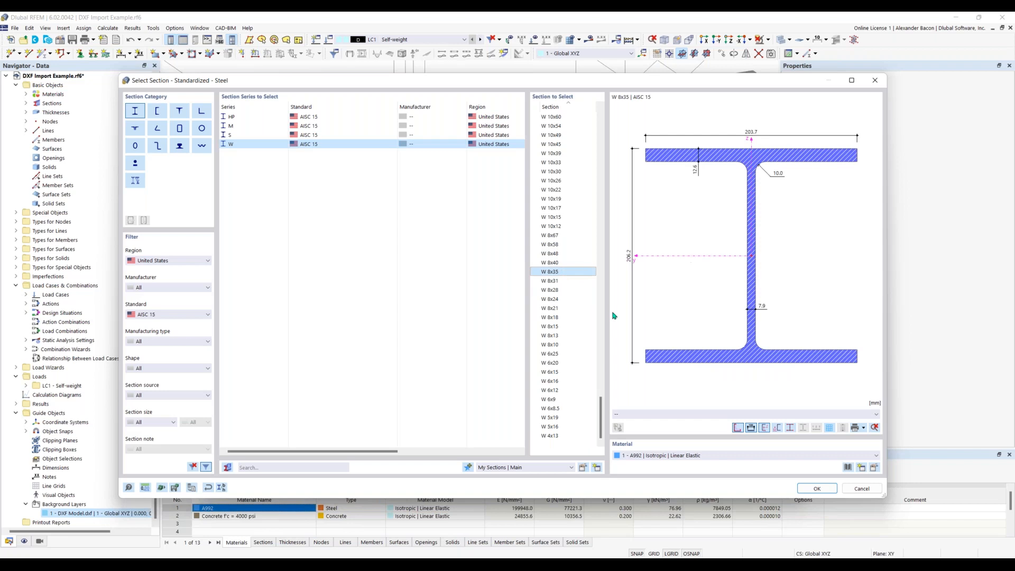
{"action": "left_click", "coordinate": [815, 488]}
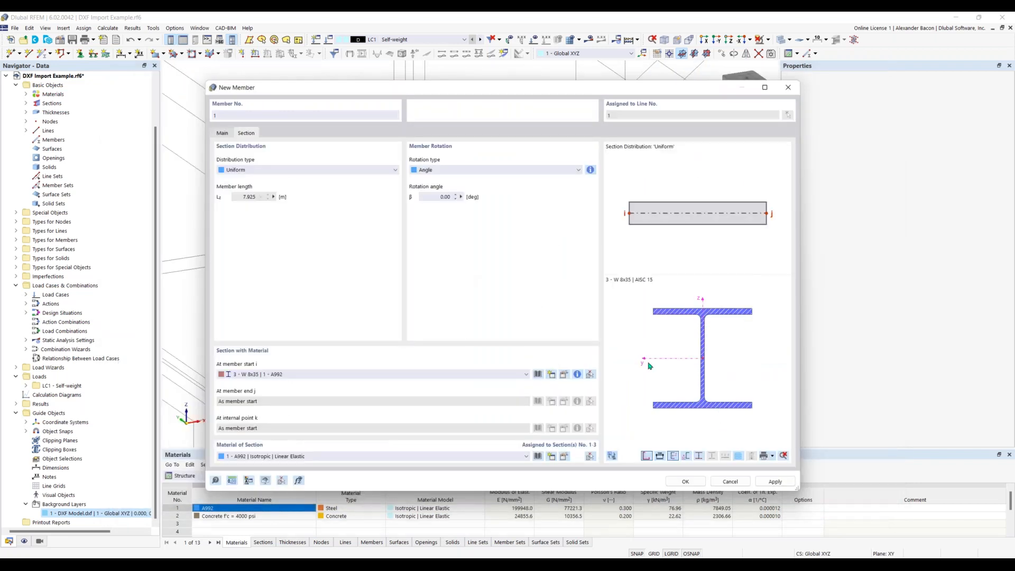
Step: Create the W 8x35 beam member on the column line with the chosen section and a rotation angle of 0 degrees
{"action": "left_click", "coordinate": [674, 481]}
{"action": "left_click", "coordinate": [675, 465]}
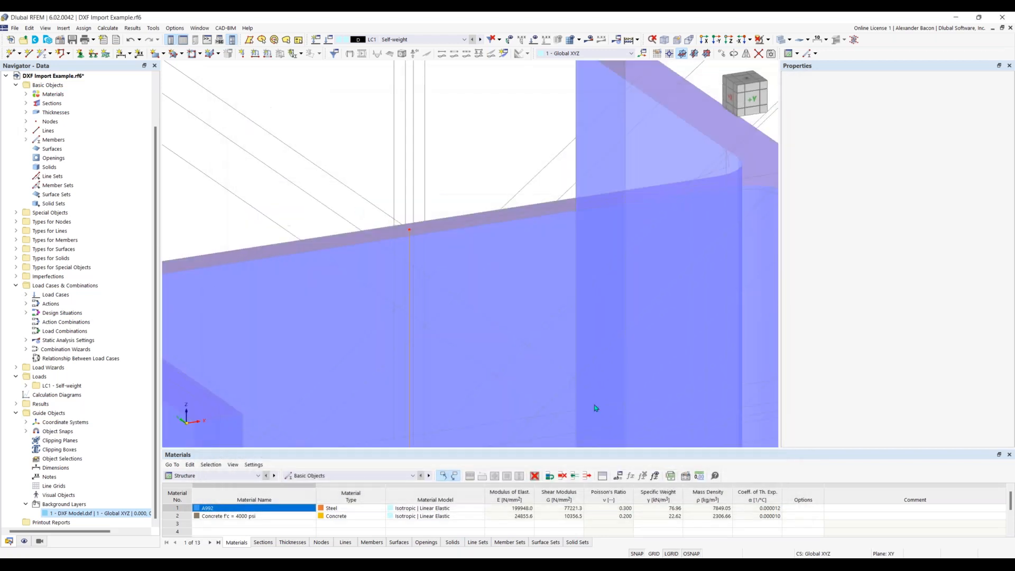
Step: Examine how the new column member sits in the DXF background frame, including the surrounding columns, beams and diagonal braces
{"action": "scroll", "coordinate": [580, 127], "scroll_direction": "down", "scroll_amount": 3}
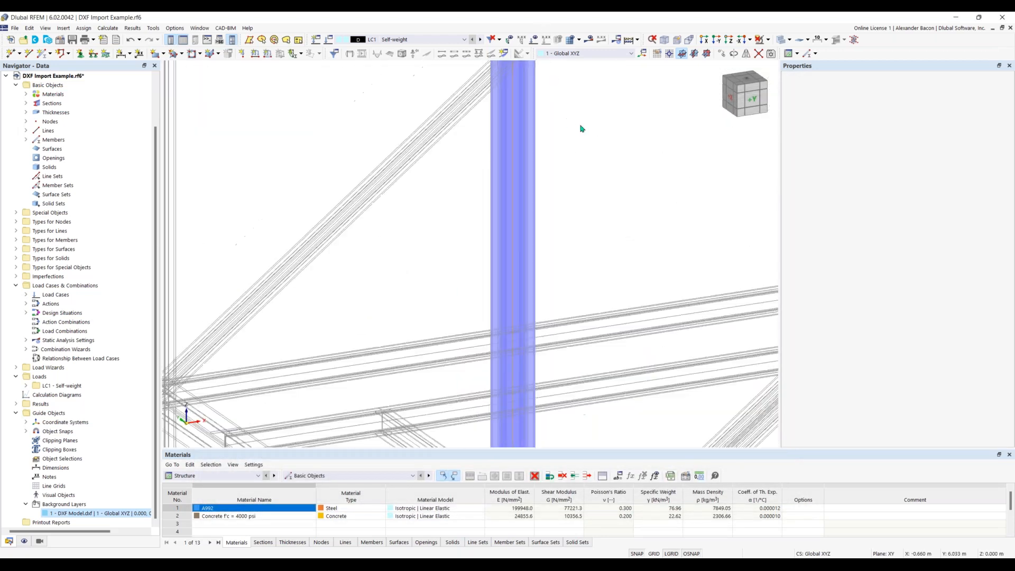
{"action": "middle_click_drag", "start_coordinate": [579, 127], "coordinate": [501, 209]}
{"action": "scroll", "coordinate": [442, 284], "scroll_direction": "down", "scroll_amount": 6}
{"action": "middle_click_drag", "start_coordinate": [463, 338], "coordinate": [406, 305]}
{"action": "scroll", "coordinate": [412, 220], "scroll_direction": "down", "scroll_amount": 1}
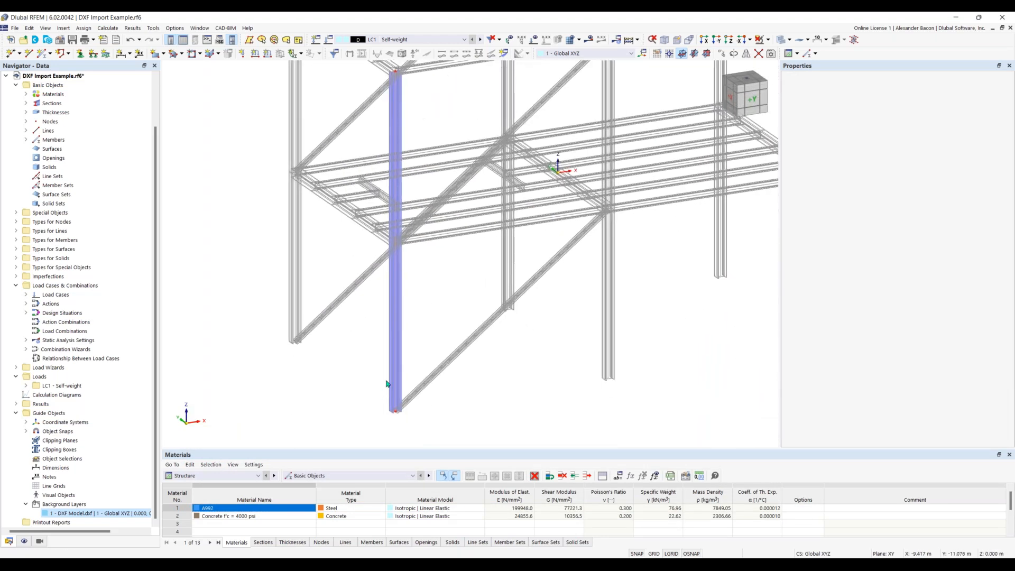
{"action": "scroll", "coordinate": [469, 362], "scroll_direction": "down", "scroll_amount": 1}
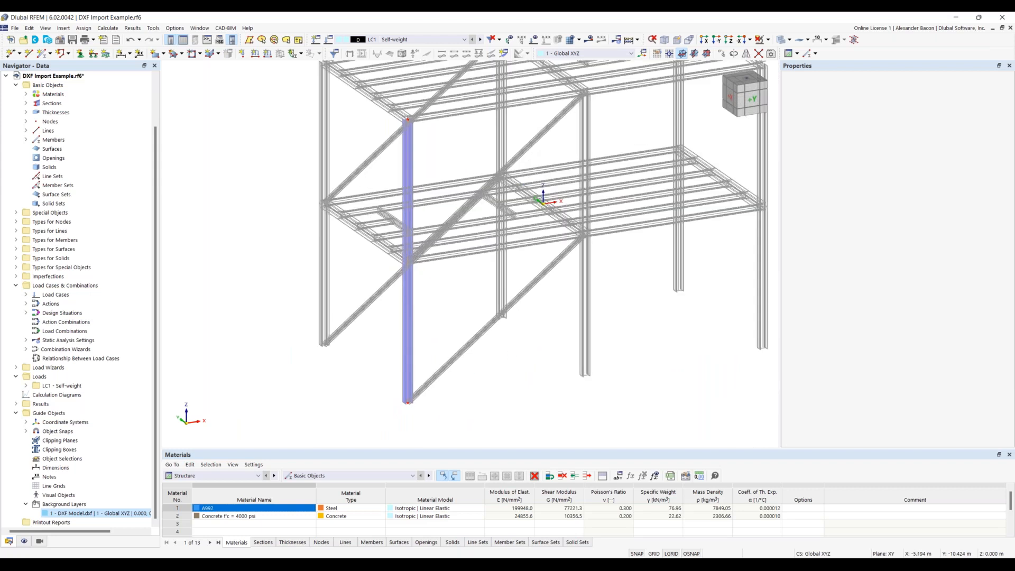
{"action": "middle_click_drag", "start_coordinate": [533, 347], "coordinate": [479, 369]}
{"action": "middle_click_drag", "start_coordinate": [534, 184], "coordinate": [503, 210]}
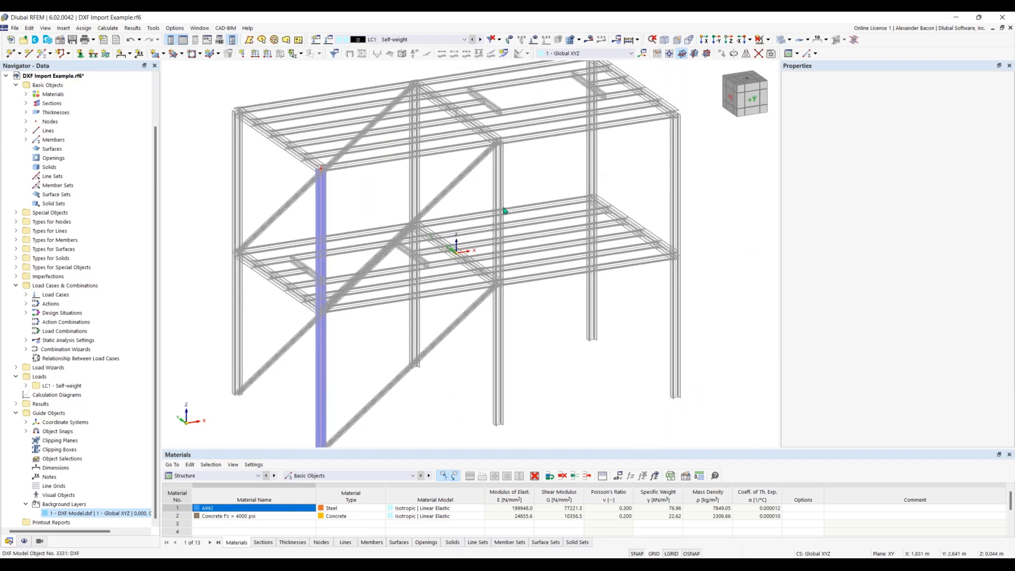
{"action": "scroll", "coordinate": [244, 381], "scroll_direction": "up", "scroll_amount": 5}
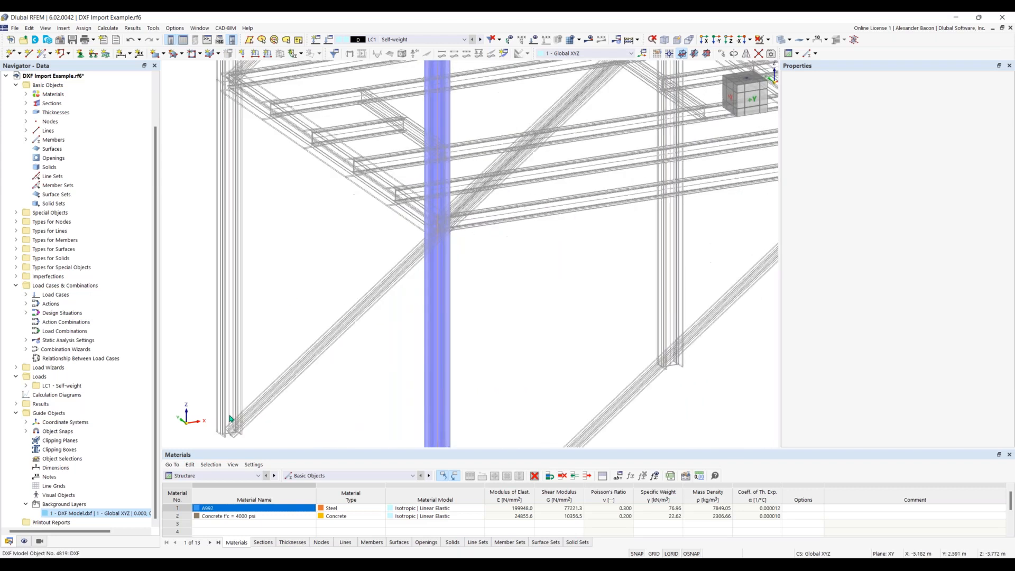
{"action": "scroll", "coordinate": [385, 297], "scroll_direction": "down", "scroll_amount": 4}
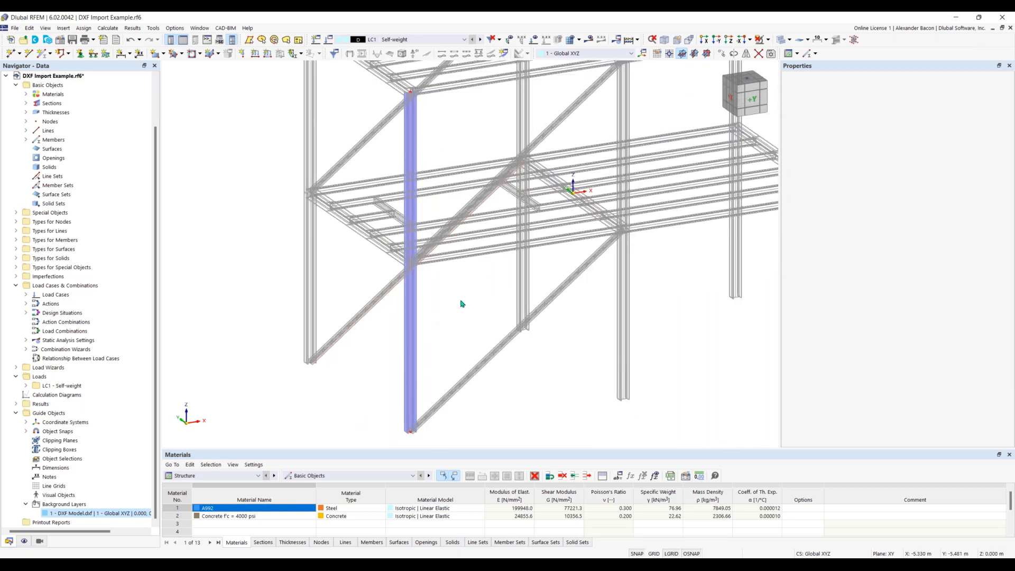
{"action": "scroll", "coordinate": [565, 239], "scroll_direction": "down", "scroll_amount": 2}
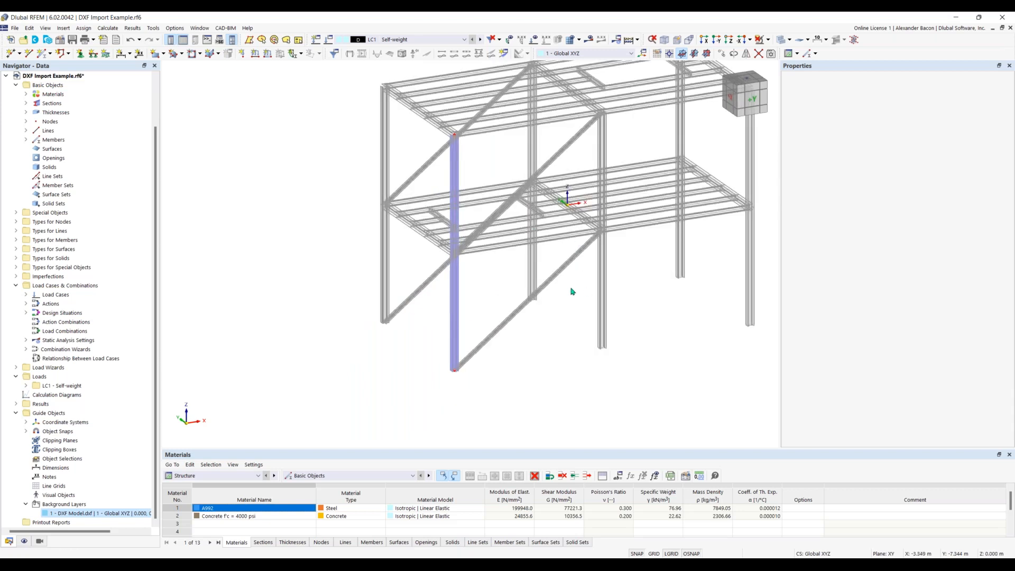
{"action": "scroll", "coordinate": [597, 256], "scroll_direction": "down", "scroll_amount": 3}
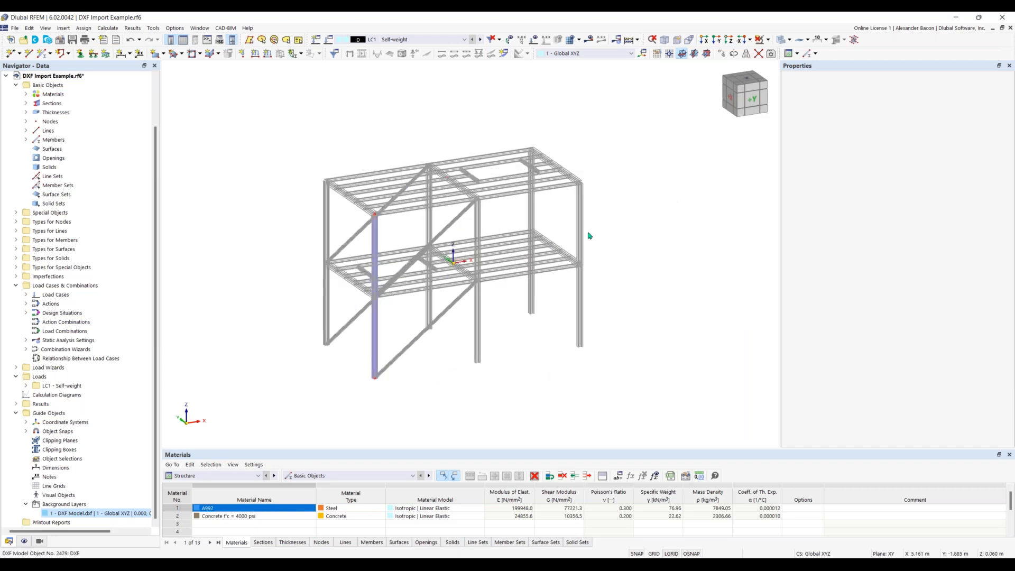
Step: Delete the modelled column with its line and nodes, keeping the DXF background layer
{"action": "left_click_drag", "start_coordinate": [437, 194], "coordinate": [297, 335]}
{"action": "left_click", "coordinate": [439, 324]}
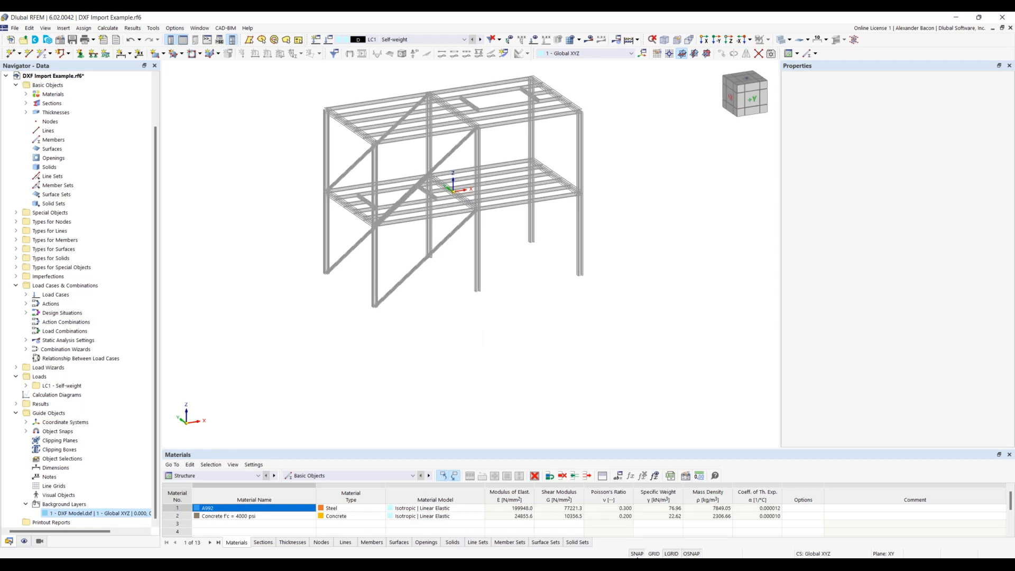
Step: Switch to the DXF Model drawing in AutoCAD and turn on layer 0
{"action": "left_click", "coordinate": [621, 510]}
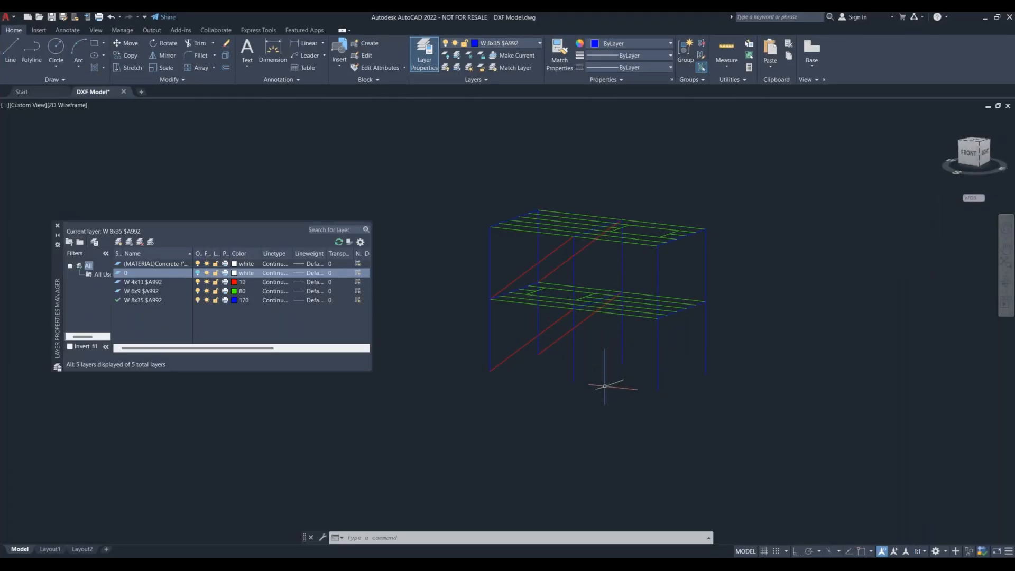
{"action": "scroll", "coordinate": [588, 345], "scroll_direction": "up", "scroll_amount": 2}
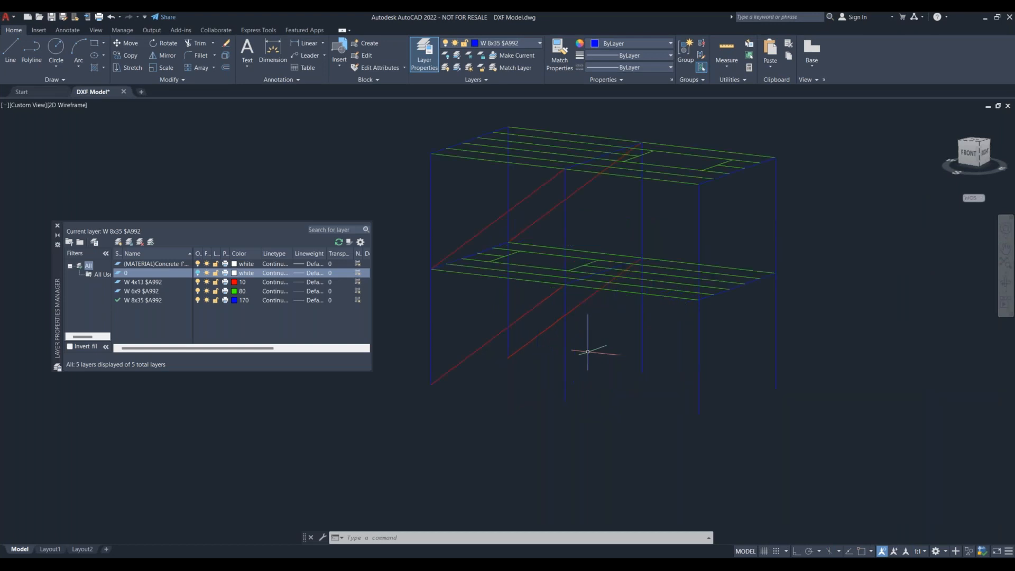
{"action": "left_click", "coordinate": [197, 273]}
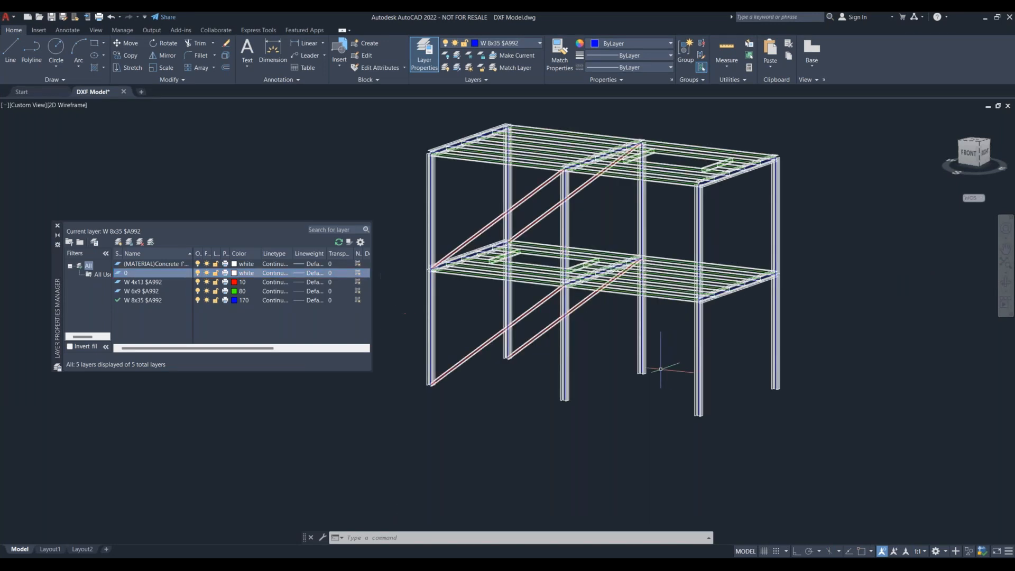
Step: Examine the coloured centrelines inside the white section outlines of the frame, especially along the diagonal brace and at its column base
{"action": "middle_click_drag", "start_coordinate": [600, 367], "coordinate": [530, 370], "text": "shift"}
{"action": "right_click", "coordinate": [595, 376], "text": "shift"}
{"action": "left_click", "coordinate": [600, 390]}
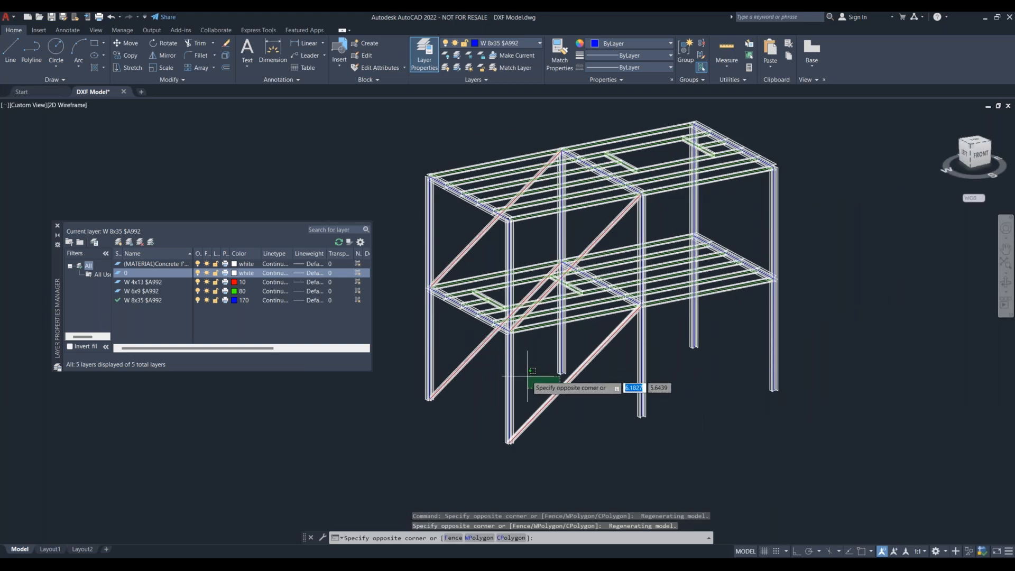
{"action": "key", "text": "Escape"}
{"action": "scroll", "coordinate": [529, 358], "scroll_direction": "up", "scroll_amount": 5}
{"action": "scroll", "coordinate": [529, 358], "scroll_direction": "down", "scroll_amount": 2}
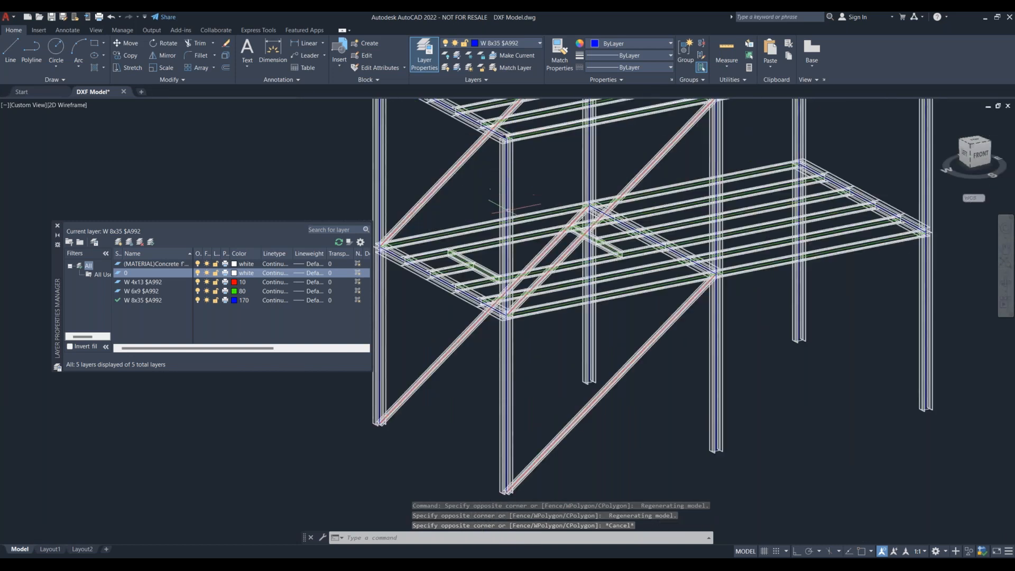
{"action": "middle_click_drag", "start_coordinate": [537, 239], "coordinate": [495, 322]}
{"action": "middle_click_drag", "start_coordinate": [416, 433], "coordinate": [494, 361]}
{"action": "middle_click_drag", "start_coordinate": [496, 237], "coordinate": [443, 298]}
{"action": "scroll", "coordinate": [429, 257], "scroll_direction": "up", "scroll_amount": 7}
{"action": "middle_click_drag", "start_coordinate": [432, 256], "coordinate": [505, 246]}
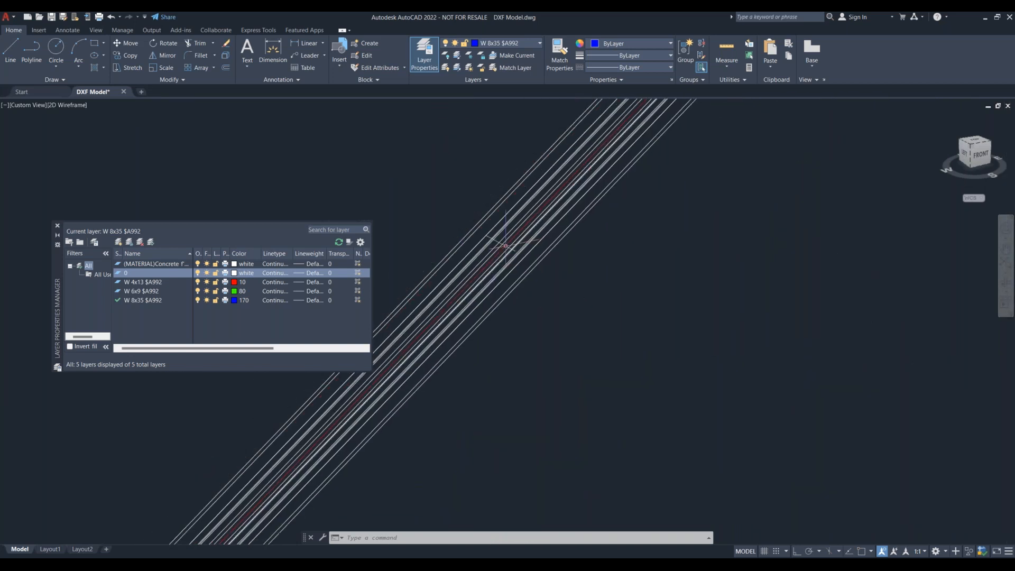
{"action": "scroll", "coordinate": [498, 238], "scroll_direction": "down", "scroll_amount": 3}
{"action": "middle_click_drag", "start_coordinate": [435, 463], "coordinate": [506, 291]}
{"action": "scroll", "coordinate": [475, 439], "scroll_direction": "up", "scroll_amount": 6}
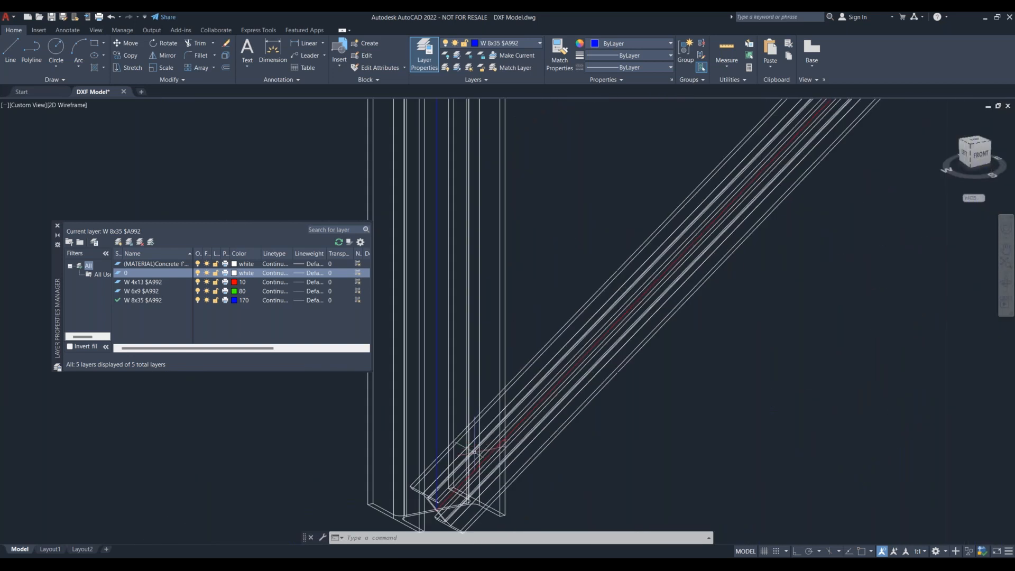
{"action": "scroll", "coordinate": [467, 445], "scroll_direction": "down", "scroll_amount": 8}
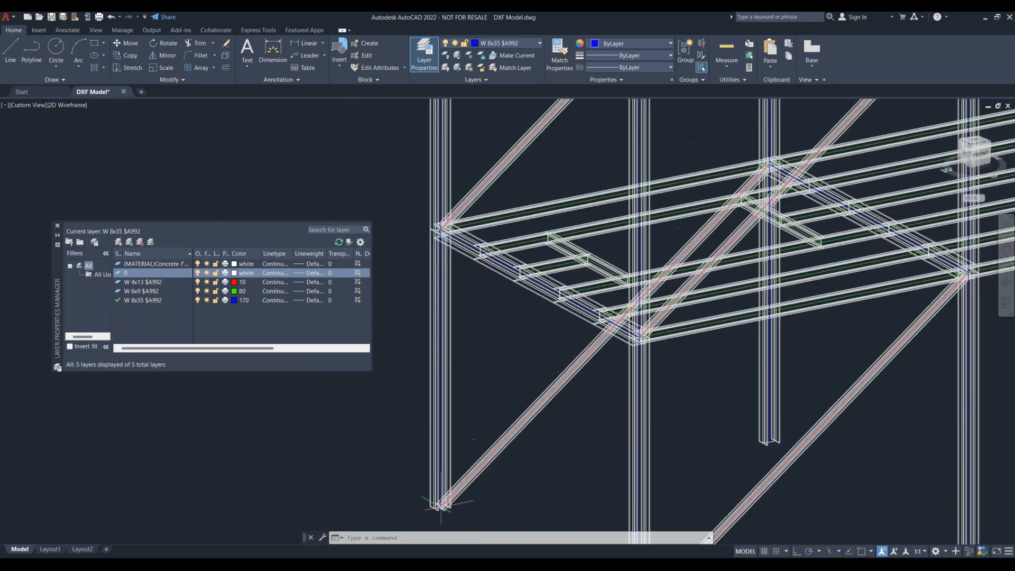
{"action": "scroll", "coordinate": [468, 445], "scroll_direction": "up", "scroll_amount": 2}
{"action": "middle_click_drag", "start_coordinate": [468, 445], "coordinate": [437, 420]}
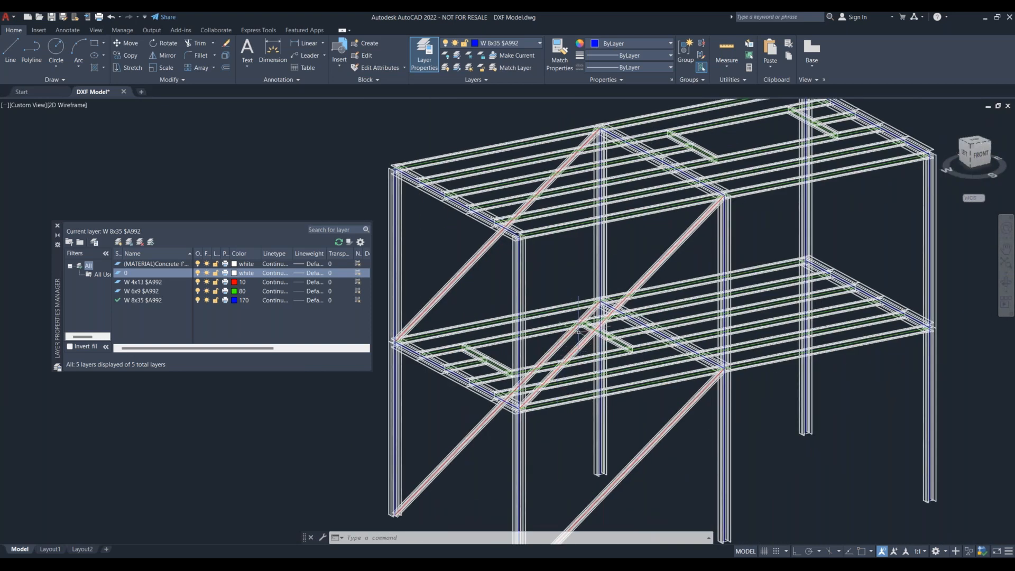
Step: Open the name of the W 4x13 $A992 layer to inspect its section and material parts, and leave it unchanged
{"action": "left_click", "coordinate": [158, 282]}
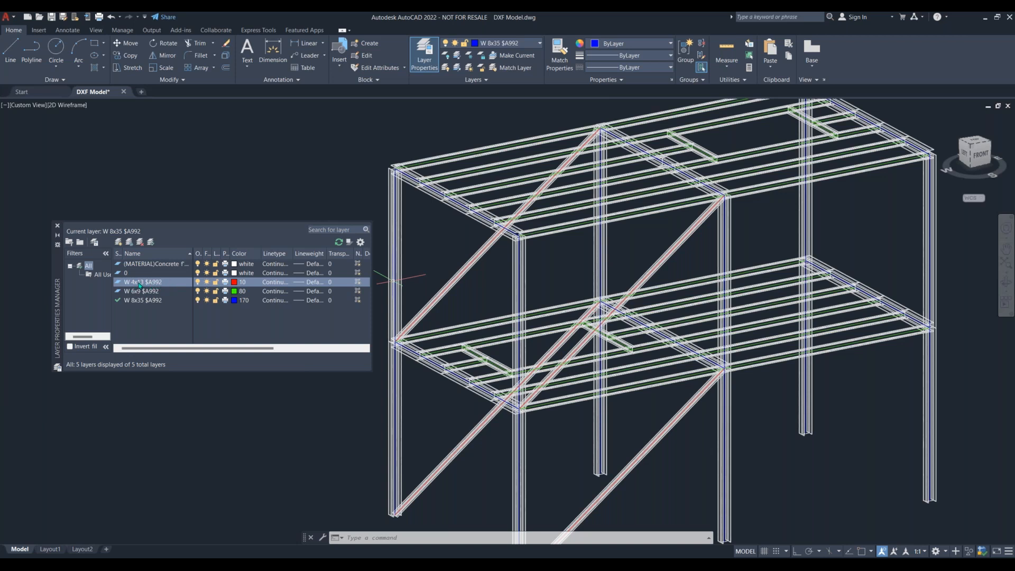
{"action": "double_click", "coordinate": [146, 283]}
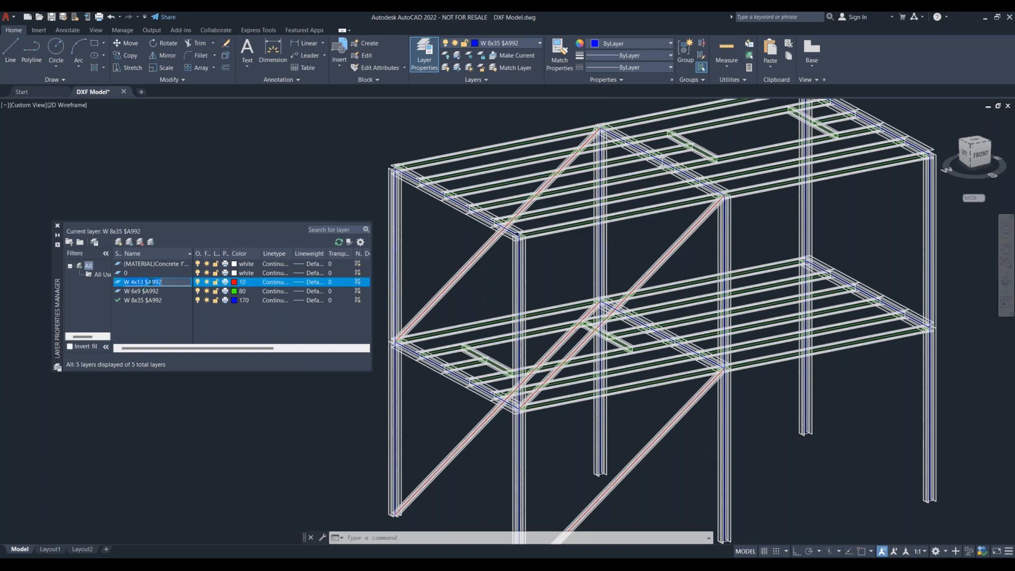
{"action": "left_click", "coordinate": [148, 282]}
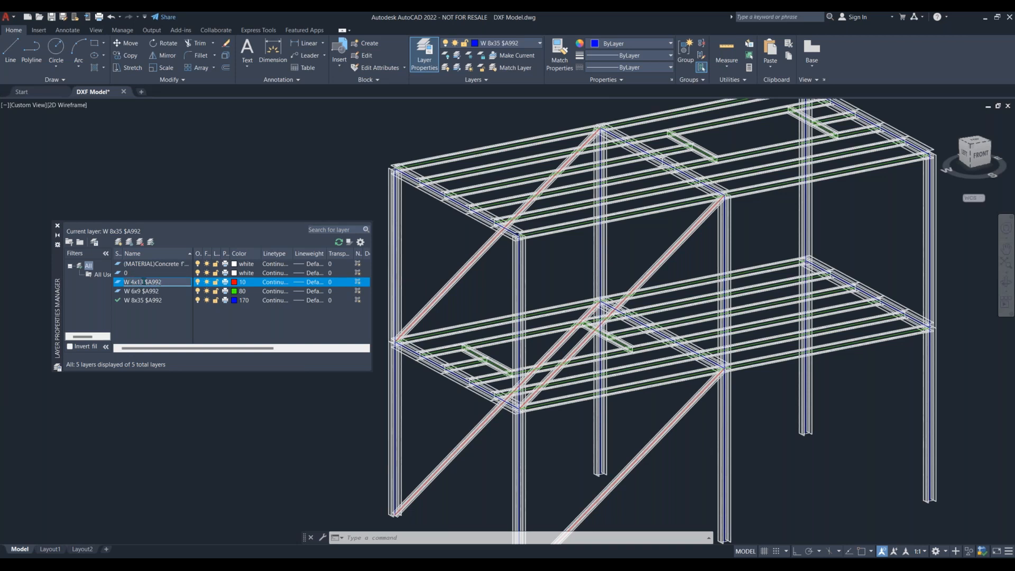
{"action": "left_click_drag", "start_coordinate": [146, 282], "coordinate": [164, 283]}
{"action": "key", "text": "Return"}
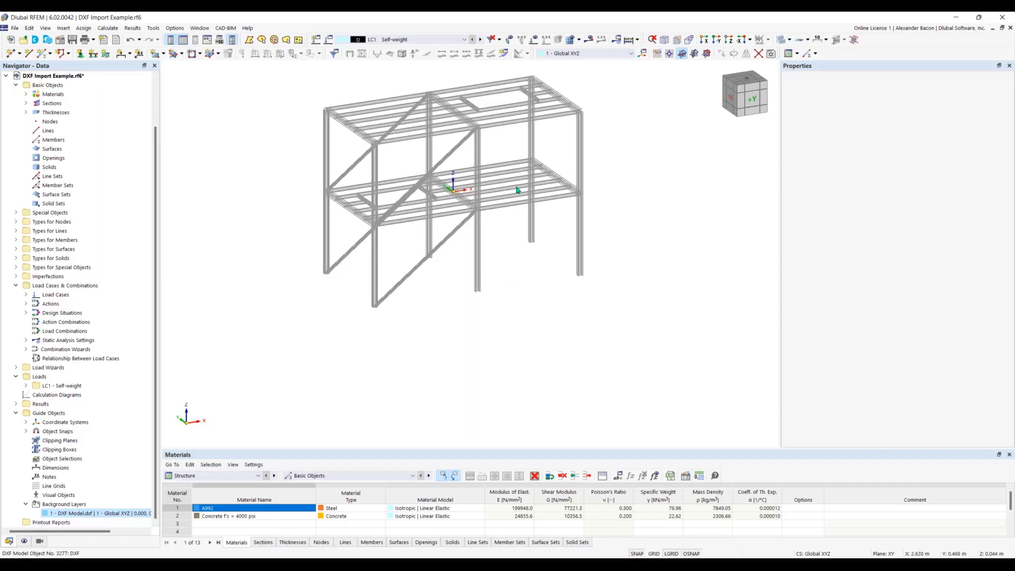
Step: Switch to RFEM and delete the DXF Model.dxf background layer from the guide objects
{"action": "middle_click_drag", "start_coordinate": [561, 276], "coordinate": [561, 314]}
{"action": "right_click", "coordinate": [114, 513]}
{"action": "left_click", "coordinate": [157, 423]}
{"action": "left_click", "coordinate": [515, 319]}
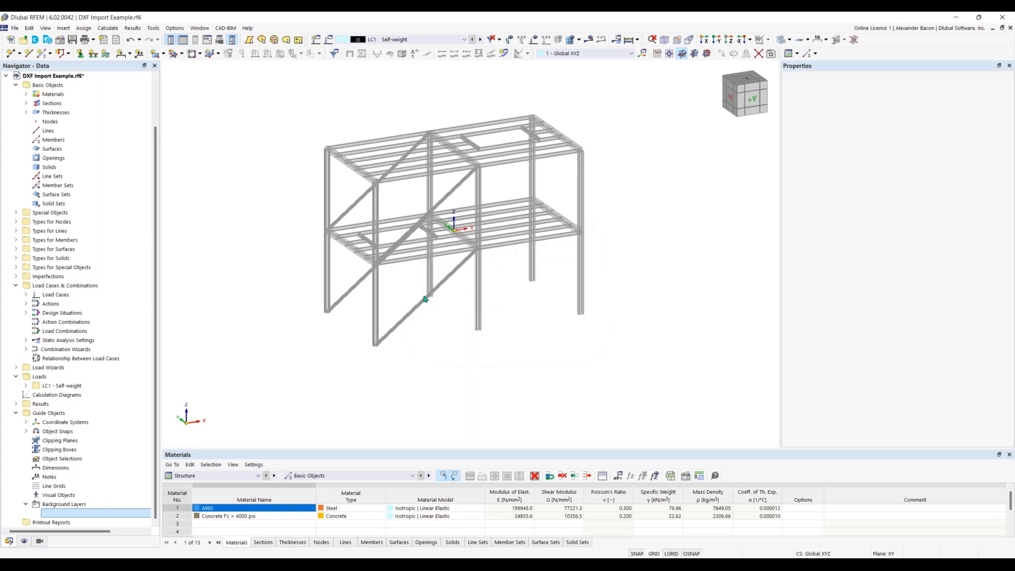
Step: Import the file DXF Model.dxf from the Revit Integration folder as a DXF model
{"action": "left_click", "coordinate": [15, 28]}
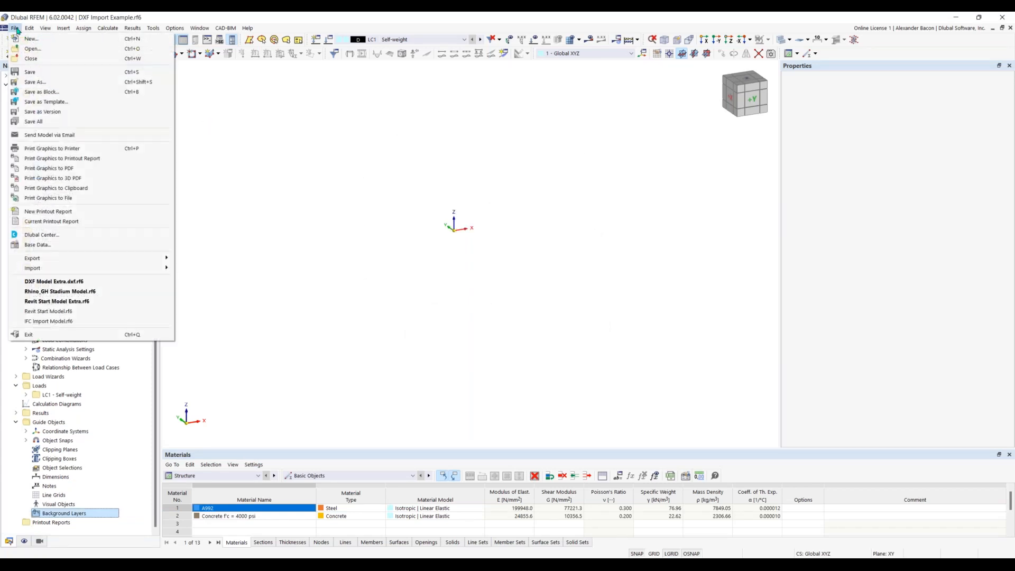
{"action": "mouse_move", "coordinate": [105, 268]}
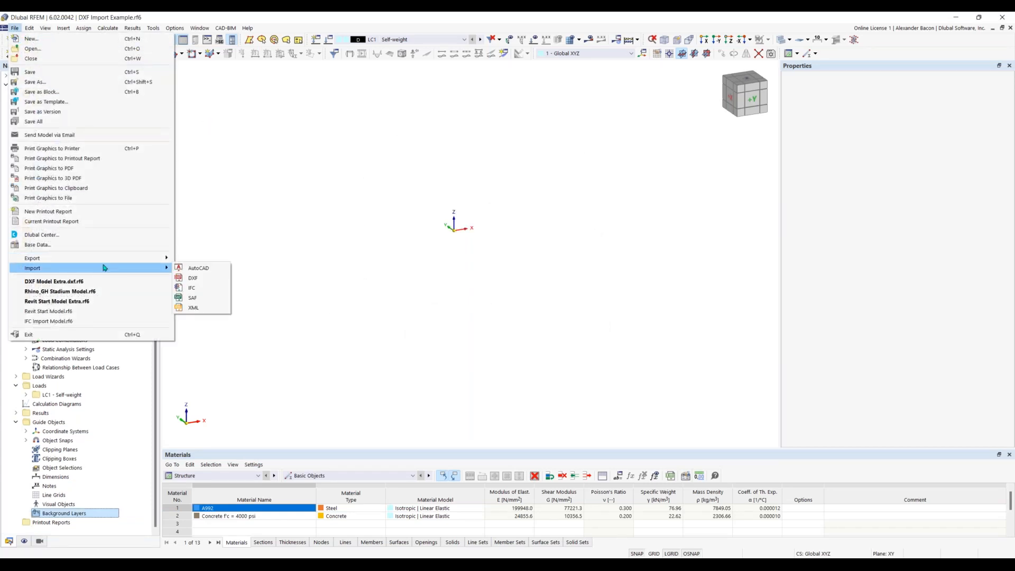
{"action": "left_click", "coordinate": [208, 282]}
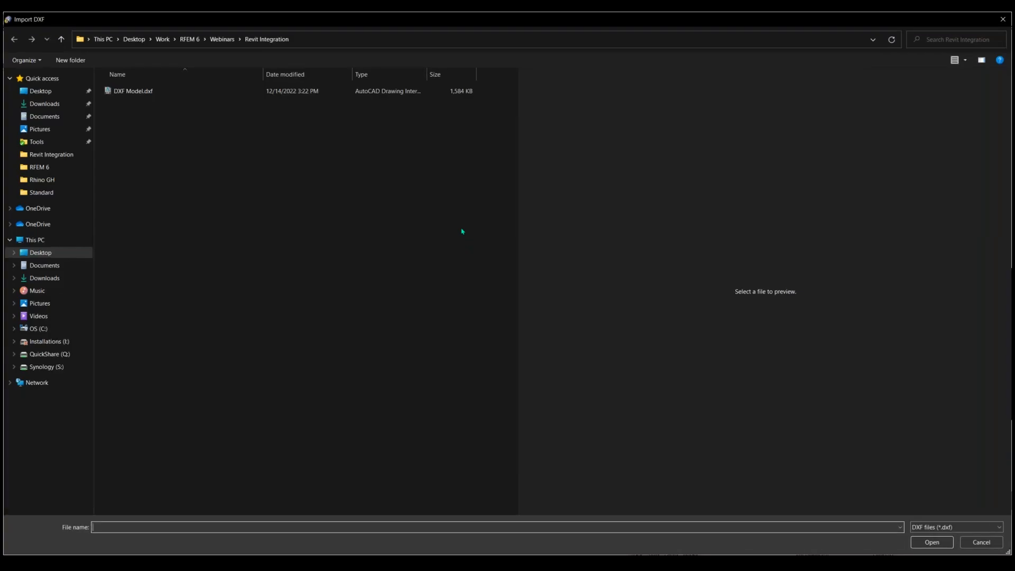
{"action": "left_click", "coordinate": [203, 91]}
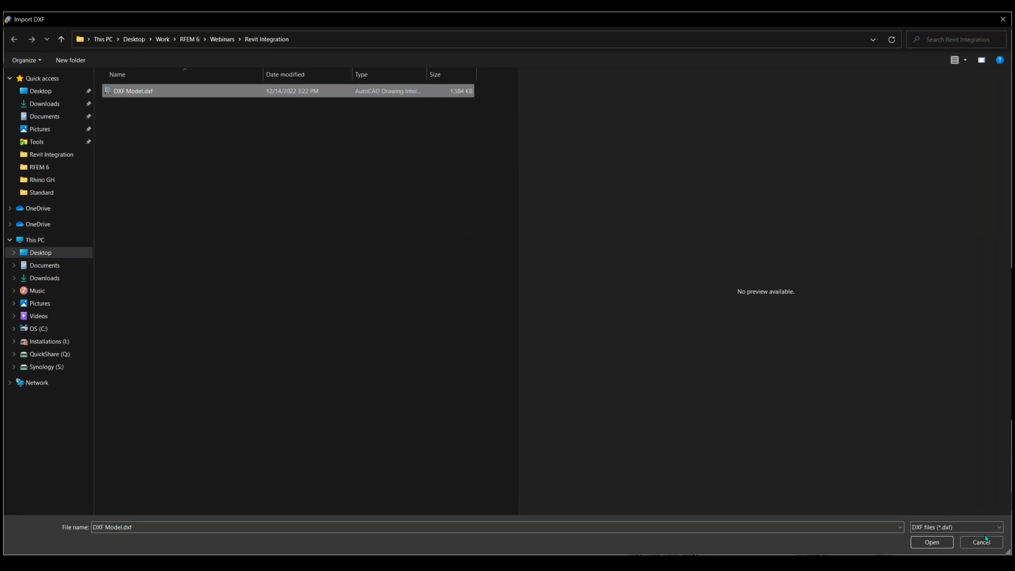
{"action": "left_click", "coordinate": [940, 543]}
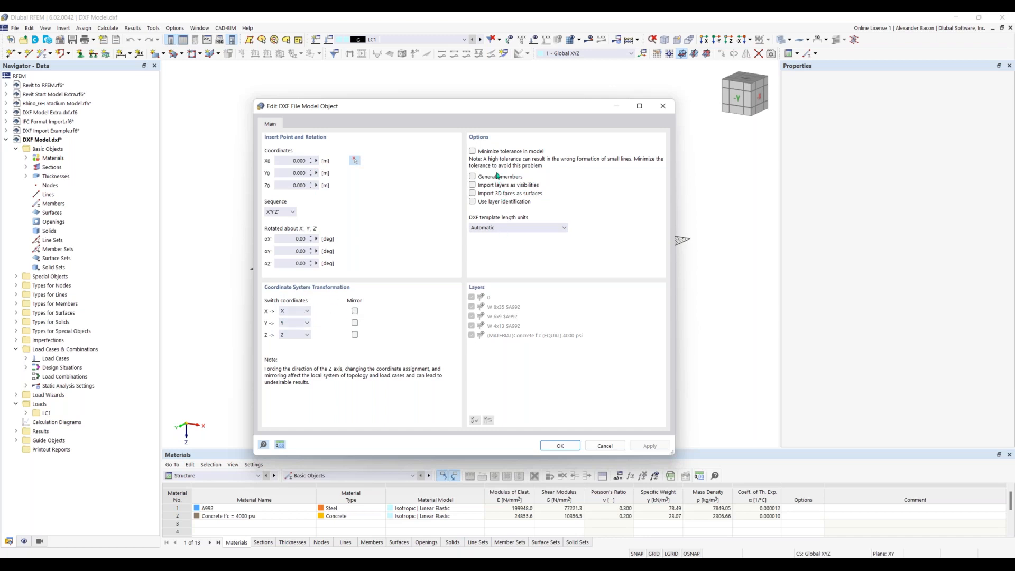
Step: Enable generating members and layer identification for the import, and exclude layer 0 and the (MATERIAL)Concrete f'c (EQUAL) 4000 psi layer
{"action": "left_click", "coordinate": [472, 177]}
{"action": "left_click", "coordinate": [472, 202]}
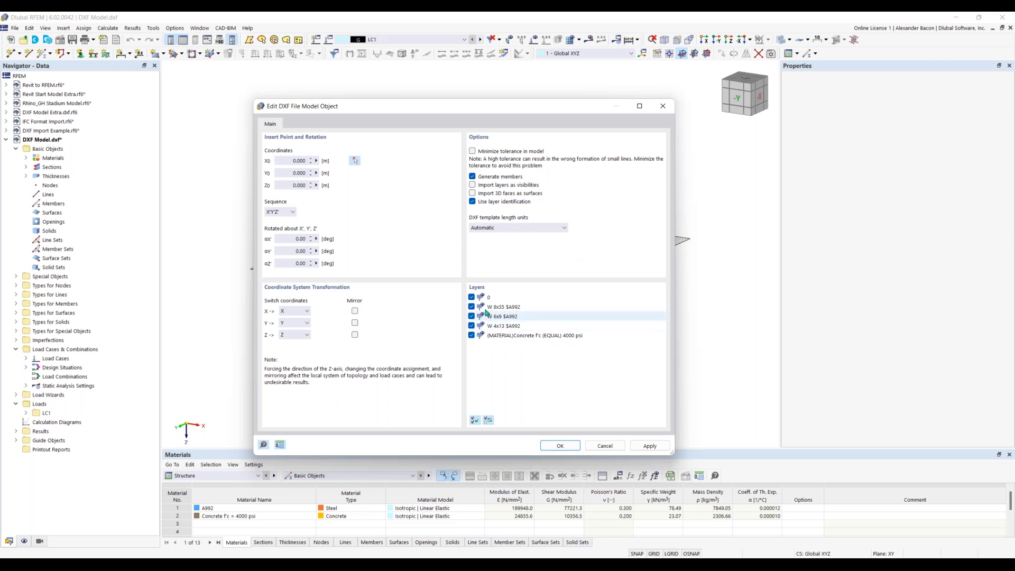
{"action": "left_click", "coordinate": [471, 298]}
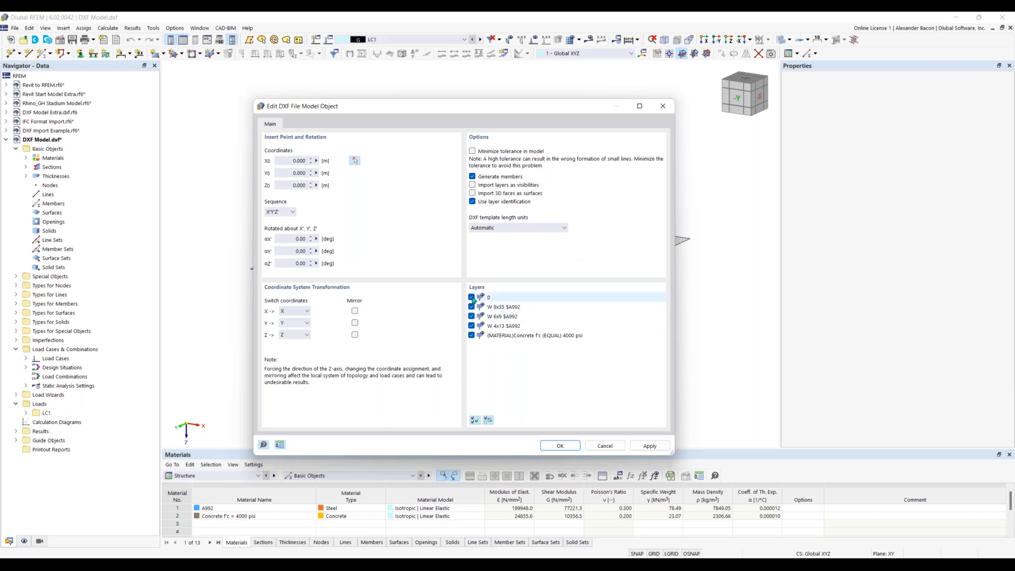
{"action": "left_click", "coordinate": [471, 335]}
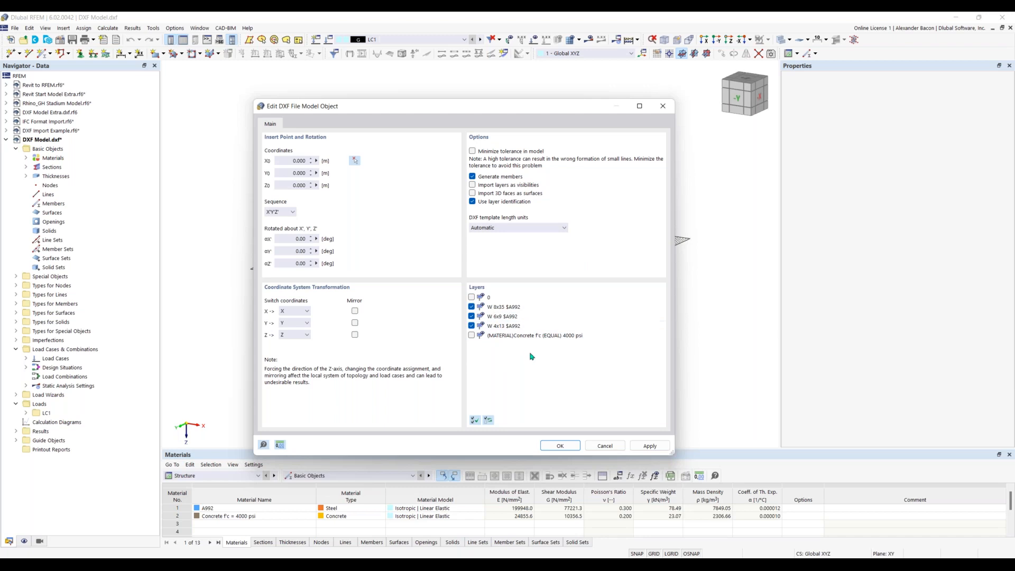
Step: Choose the DXF template length units and confirm the DXF import settings
{"action": "left_click", "coordinate": [509, 228]}
{"action": "left_click", "coordinate": [491, 270]}
{"action": "left_click", "coordinate": [557, 445]}
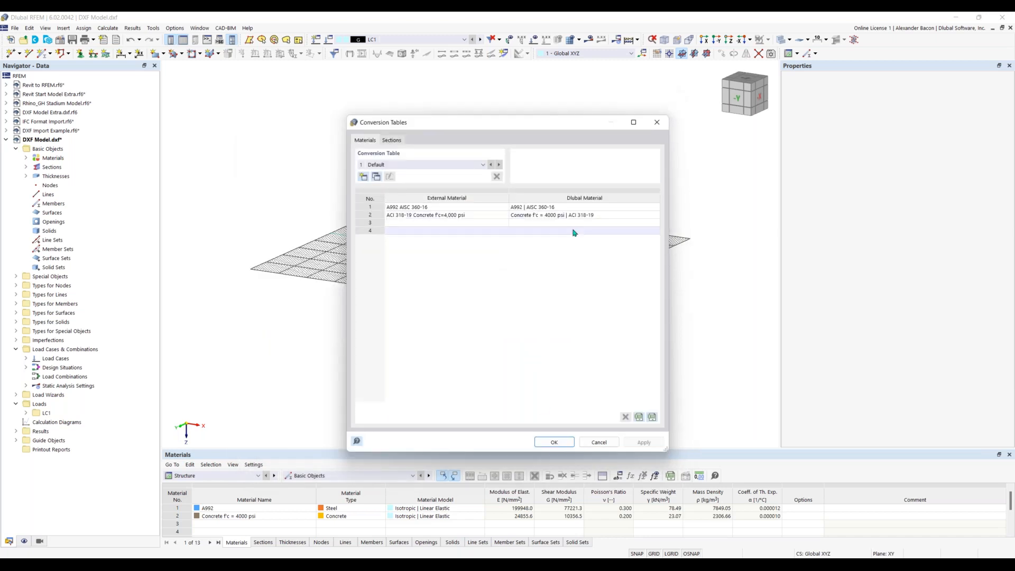
Step: Check the section conversion table, finish the DXF import and close the import log
{"action": "left_click", "coordinate": [391, 140]}
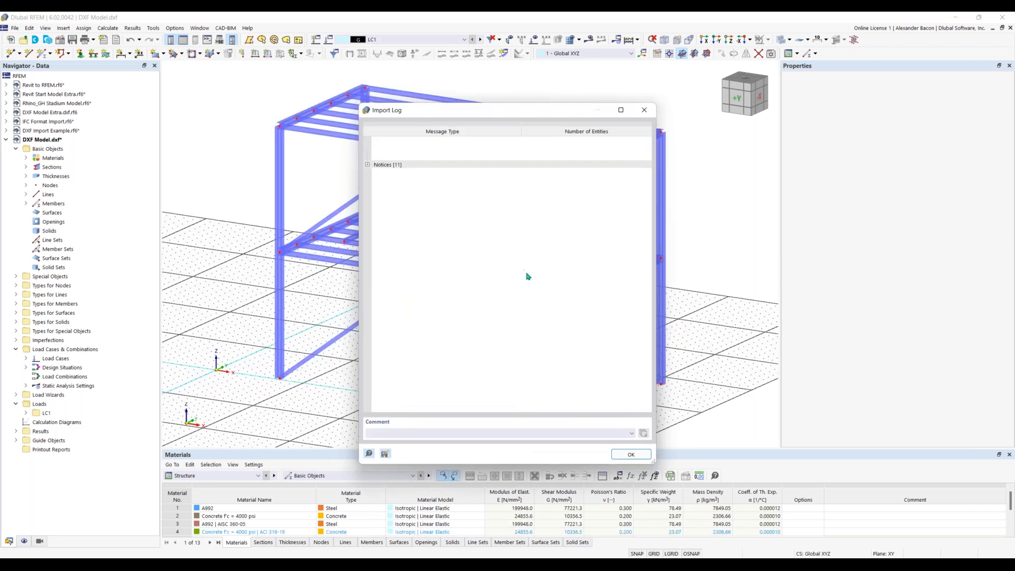
{"action": "left_click", "coordinate": [633, 454]}
{"action": "scroll", "coordinate": [517, 341], "scroll_direction": "down", "scroll_amount": 1}
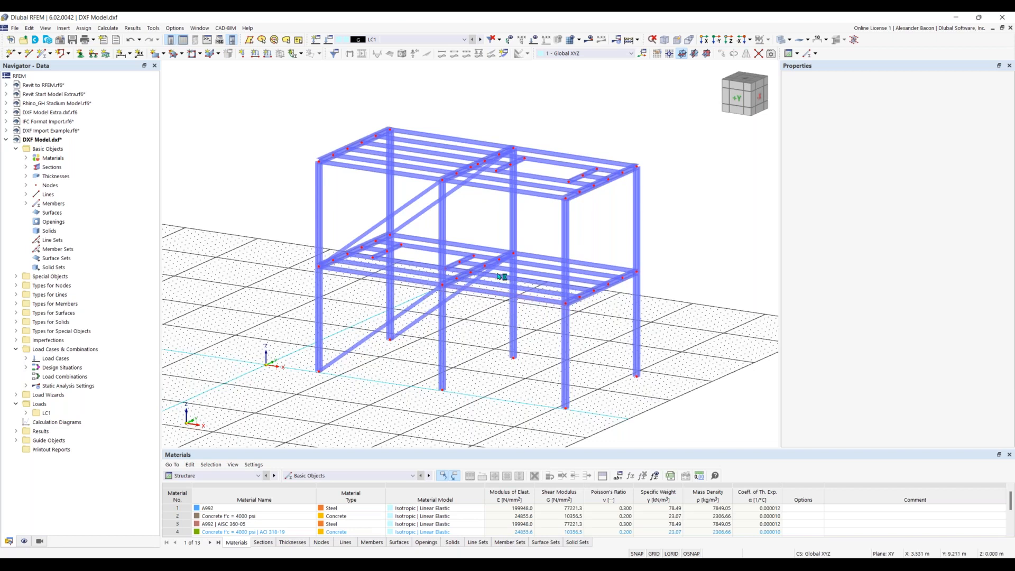
Step: Color the rendered members by section in the frame model, and expand the Sections entry in the model data
{"action": "left_click", "coordinate": [25, 541]}
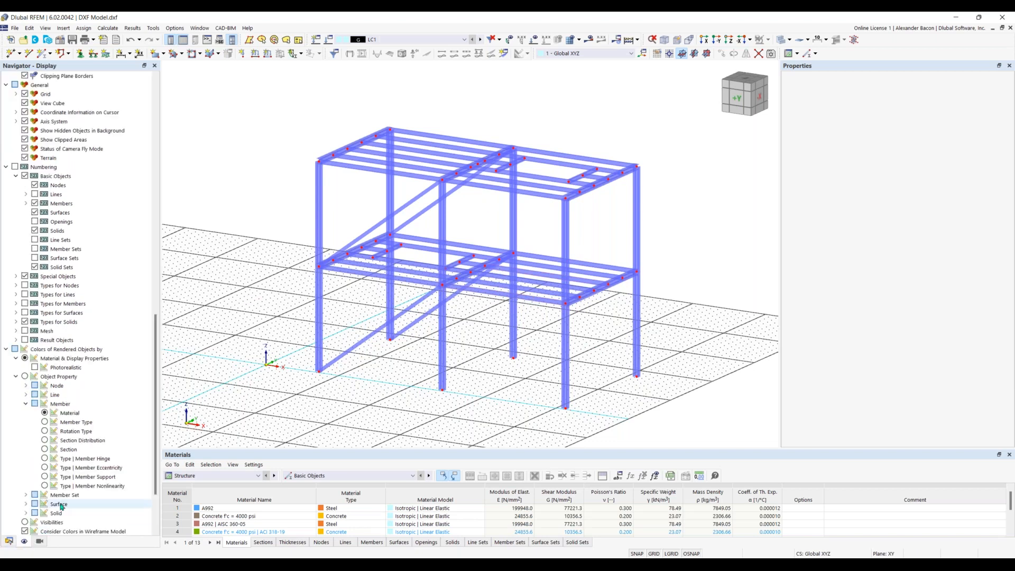
{"action": "scroll", "coordinate": [69, 368], "scroll_direction": "down", "scroll_amount": 5}
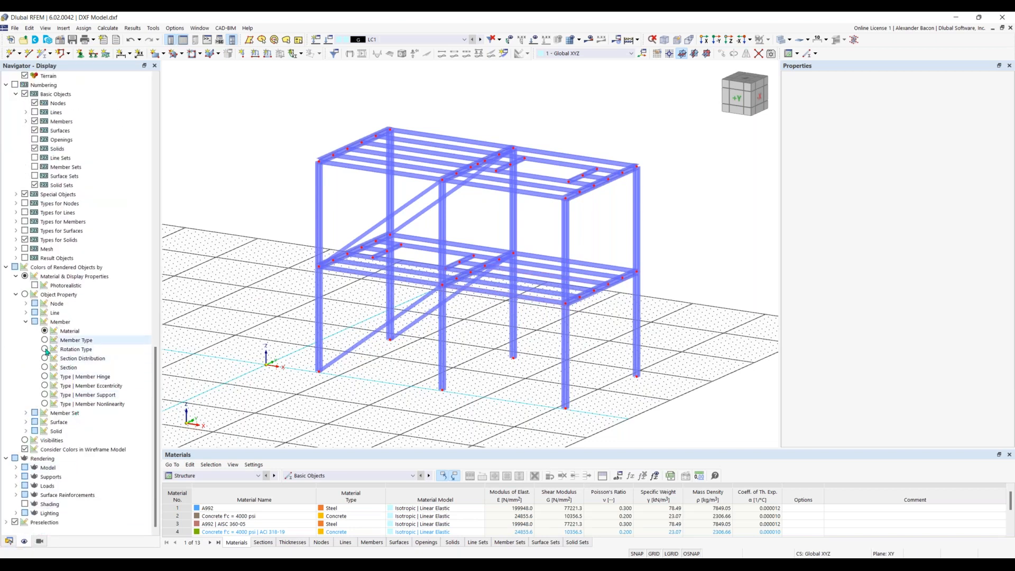
{"action": "left_click", "coordinate": [48, 370]}
{"action": "left_click", "coordinate": [45, 368]}
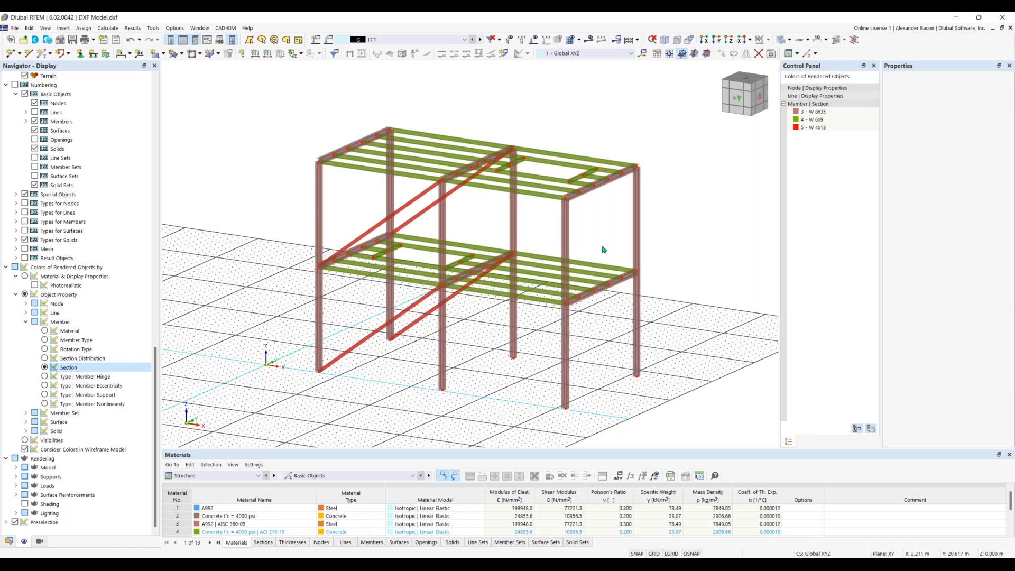
{"action": "middle_click_drag", "start_coordinate": [517, 294], "coordinate": [579, 291], "text": "ctrl"}
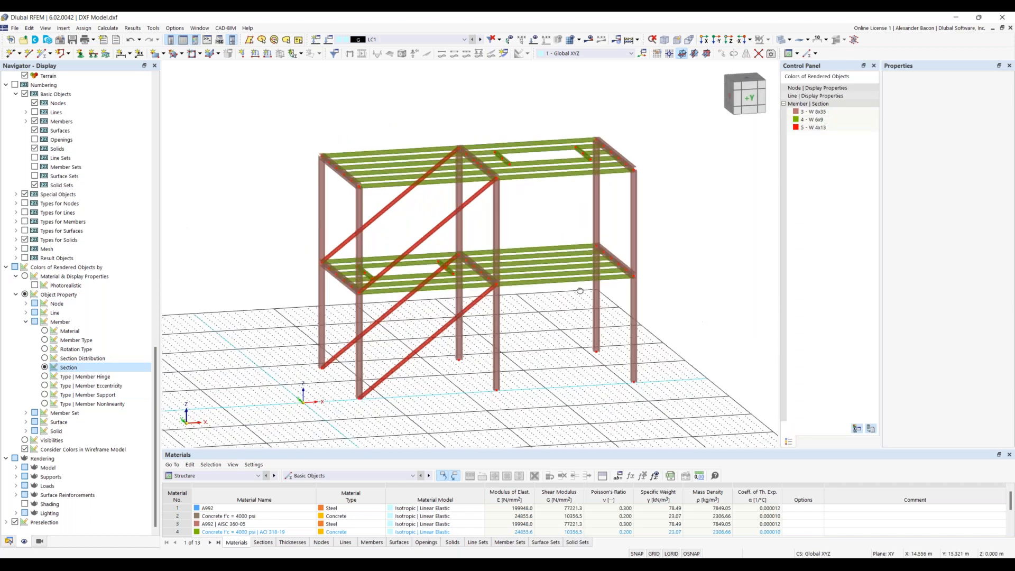
{"action": "left_click", "coordinate": [9, 540]}
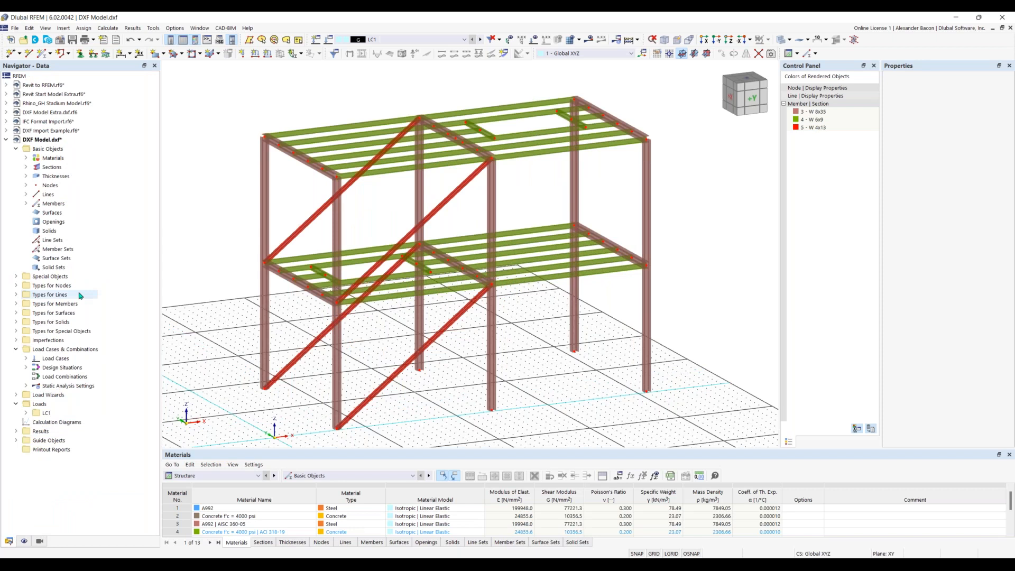
{"action": "left_click", "coordinate": [27, 167]}
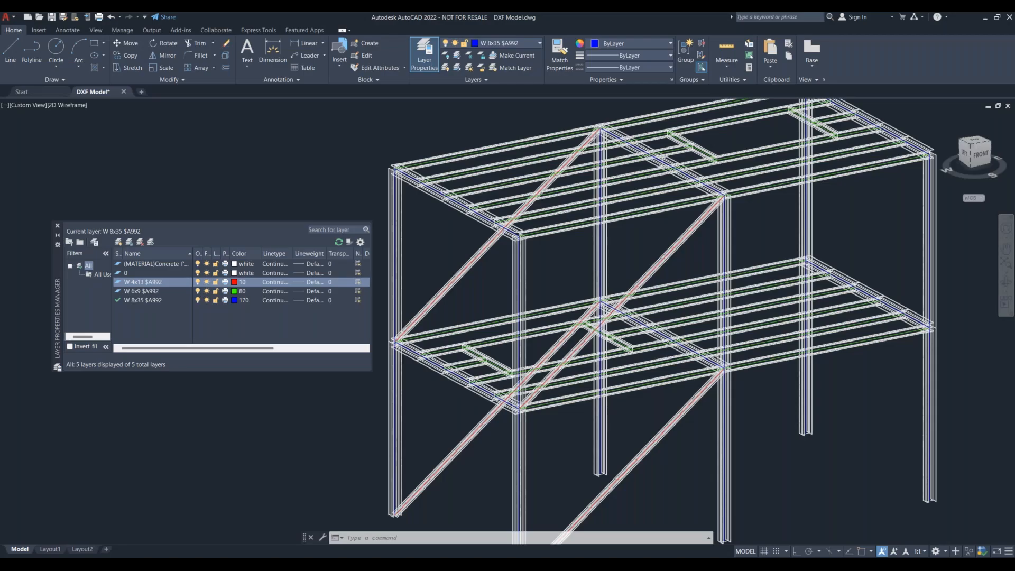
Step: Examine the AutoCAD frame of DXF Model.dwg alongside its layers named by section and material
{"action": "scroll", "coordinate": [665, 319], "scroll_direction": "down", "scroll_amount": 3}
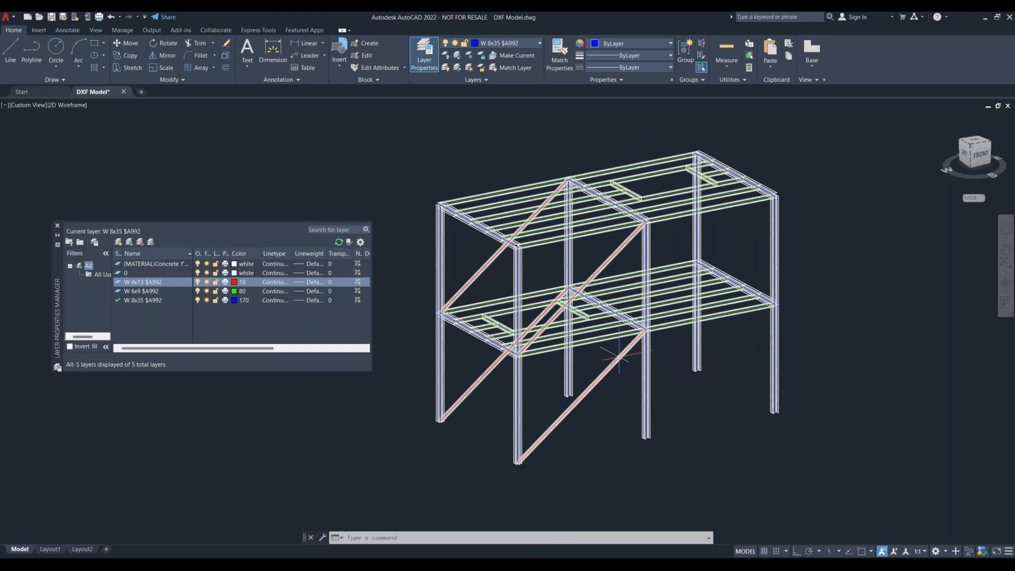
{"action": "scroll", "coordinate": [619, 357], "scroll_direction": "up", "scroll_amount": 4}
{"action": "scroll", "coordinate": [619, 357], "scroll_direction": "down", "scroll_amount": 2}
{"action": "scroll", "coordinate": [555, 317], "scroll_direction": "down", "scroll_amount": 2}
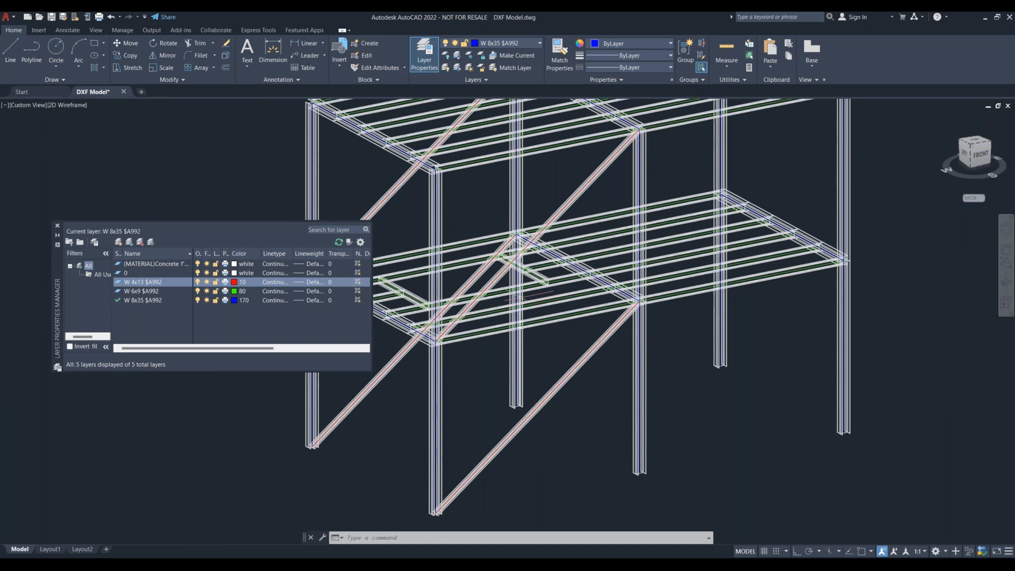
{"action": "scroll", "coordinate": [679, 383], "scroll_direction": "down", "scroll_amount": 2}
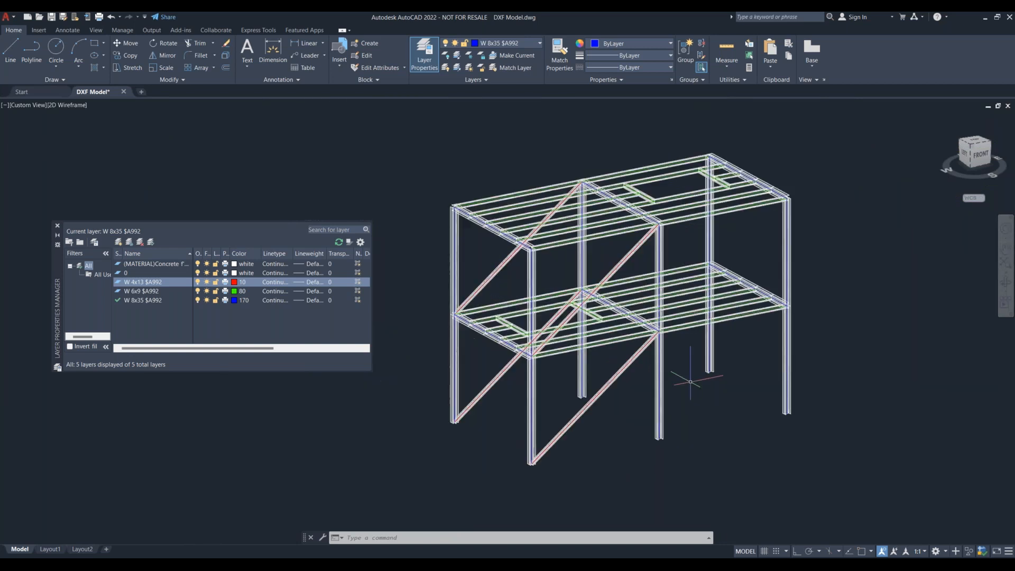
{"action": "middle_click_drag", "start_coordinate": [680, 385], "coordinate": [677, 385]}
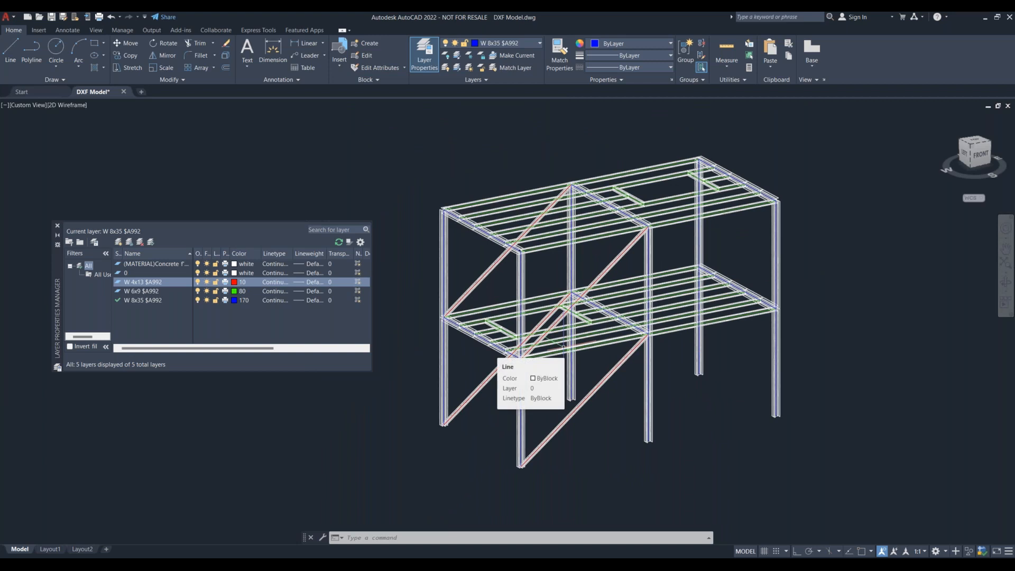
Step: Switch to the PowerPoint slide show and advance from the DXF General information slide to the Dlubal Software Information slide
{"action": "key", "text": "super+Tab"}
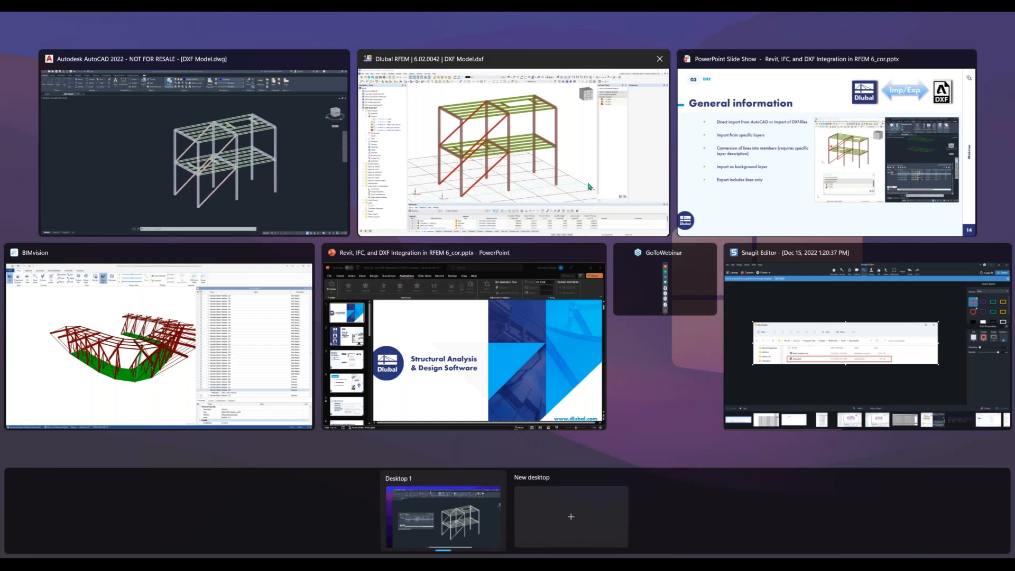
{"action": "left_click", "coordinate": [723, 175]}
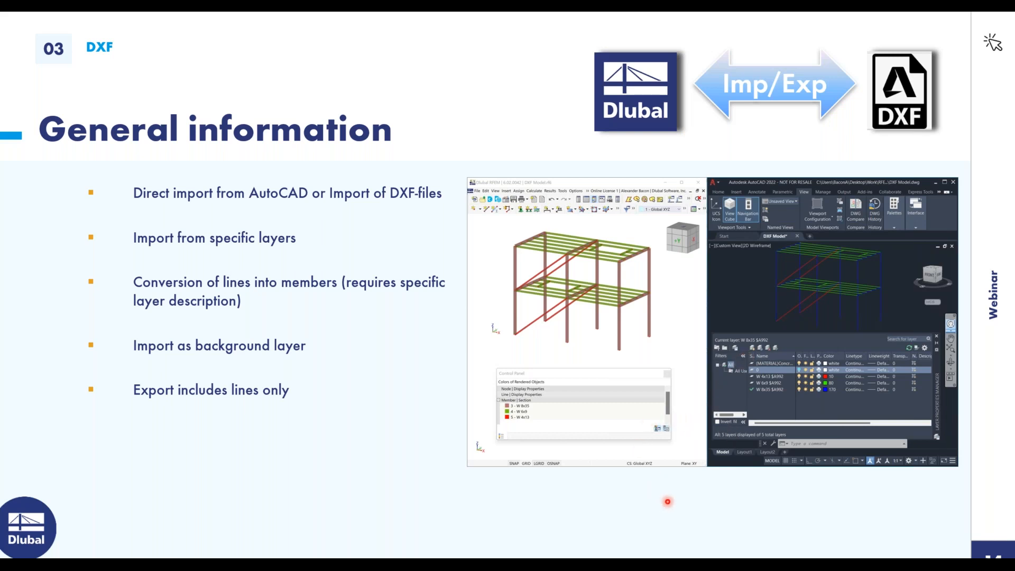
{"action": "left_click", "coordinate": [668, 501]}
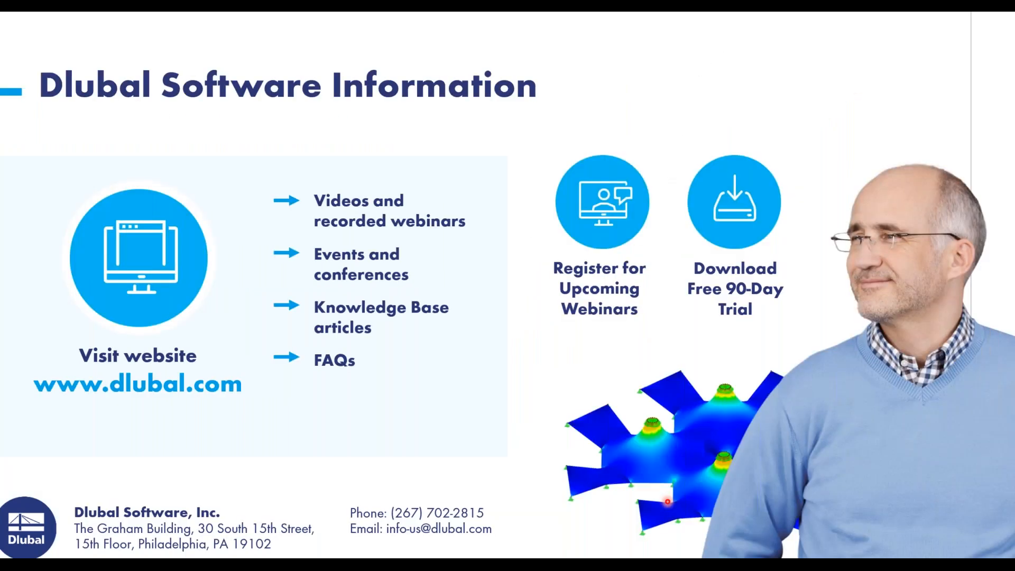